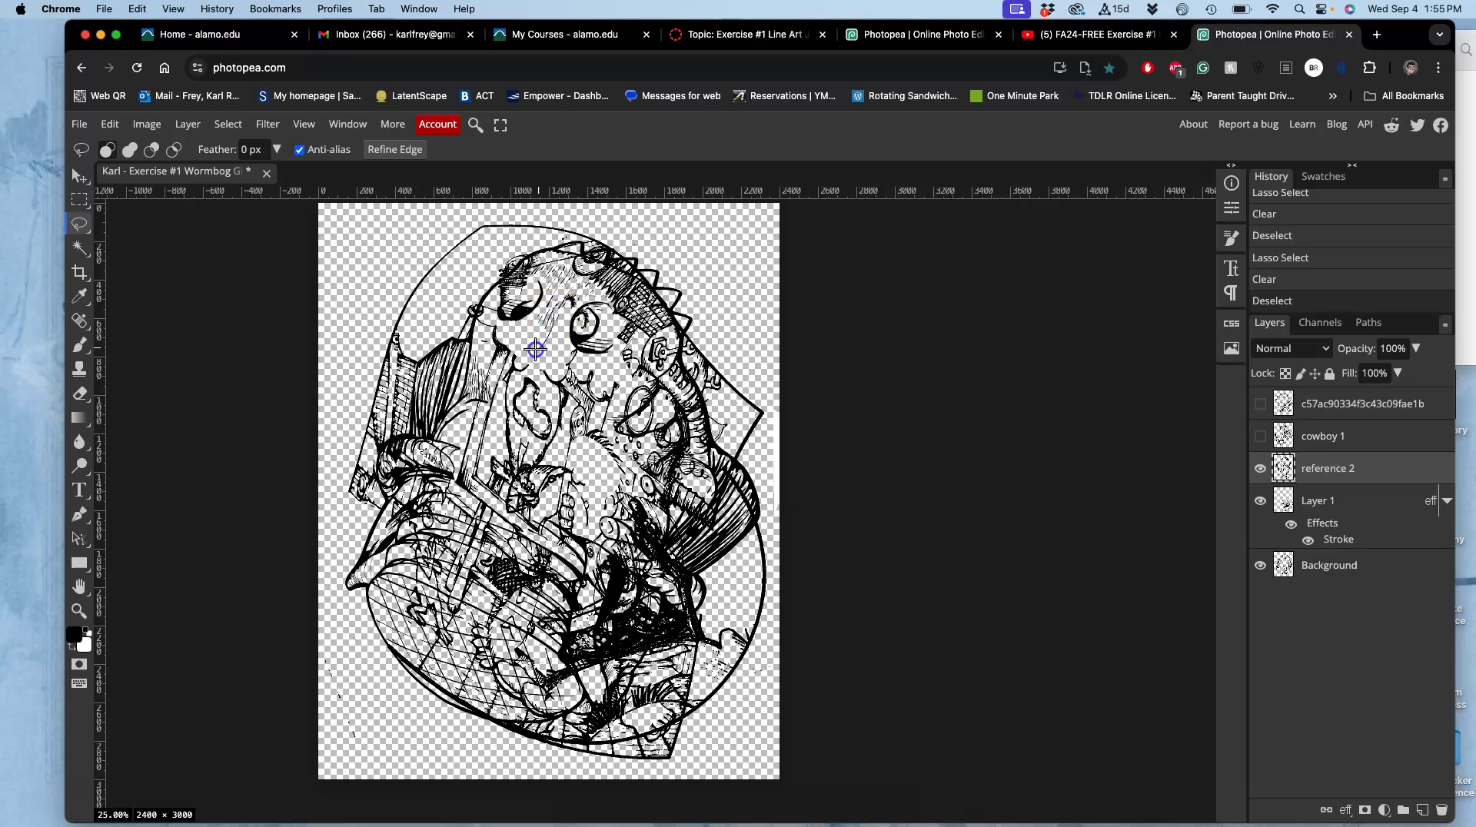
Lasso a small patch of the reference 2 drawing, erase it, and deselect.
left_click_drag(555, 269, 561, 277)
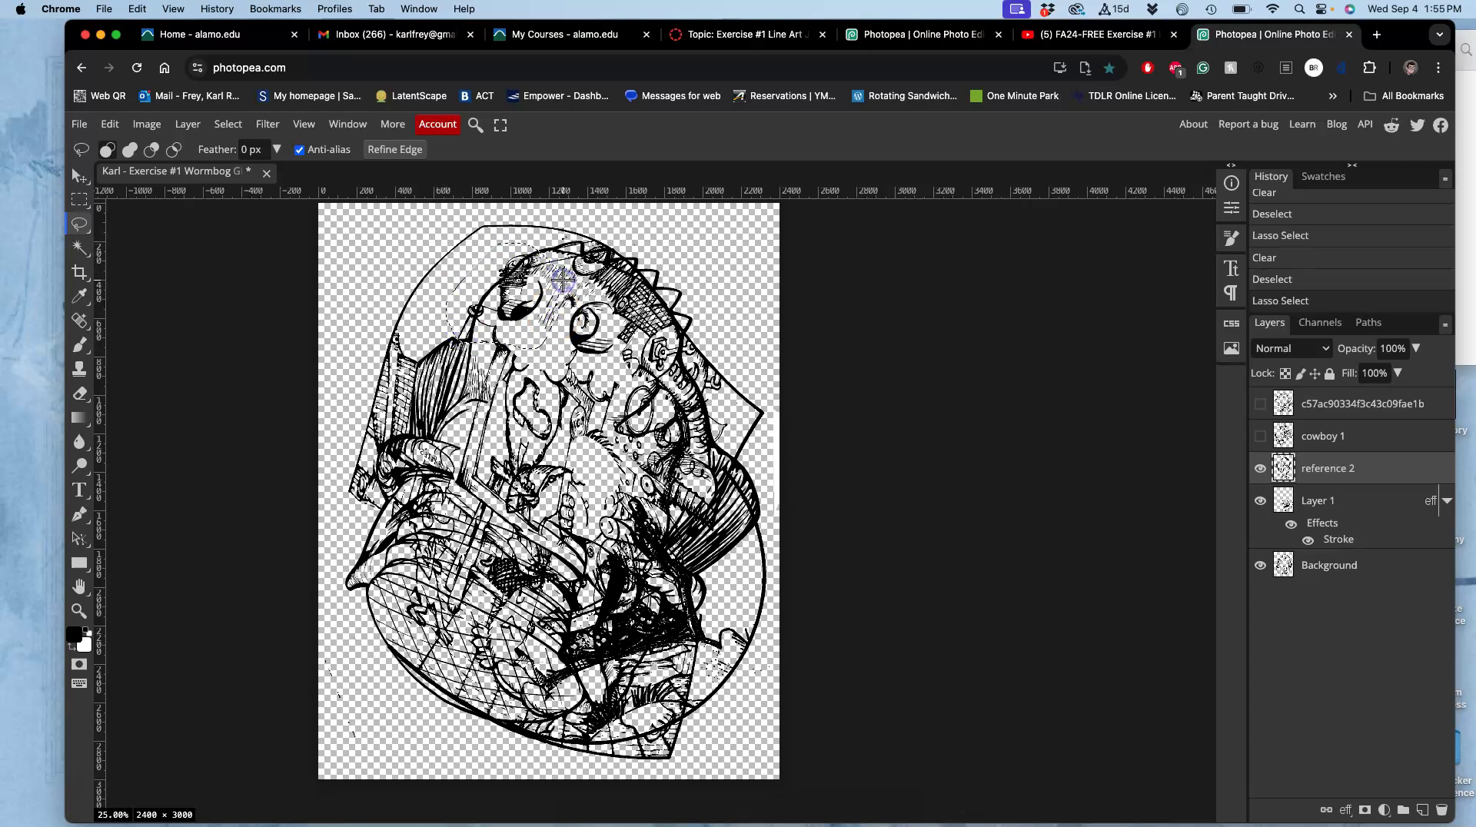
key("Delete")
key("super+d")
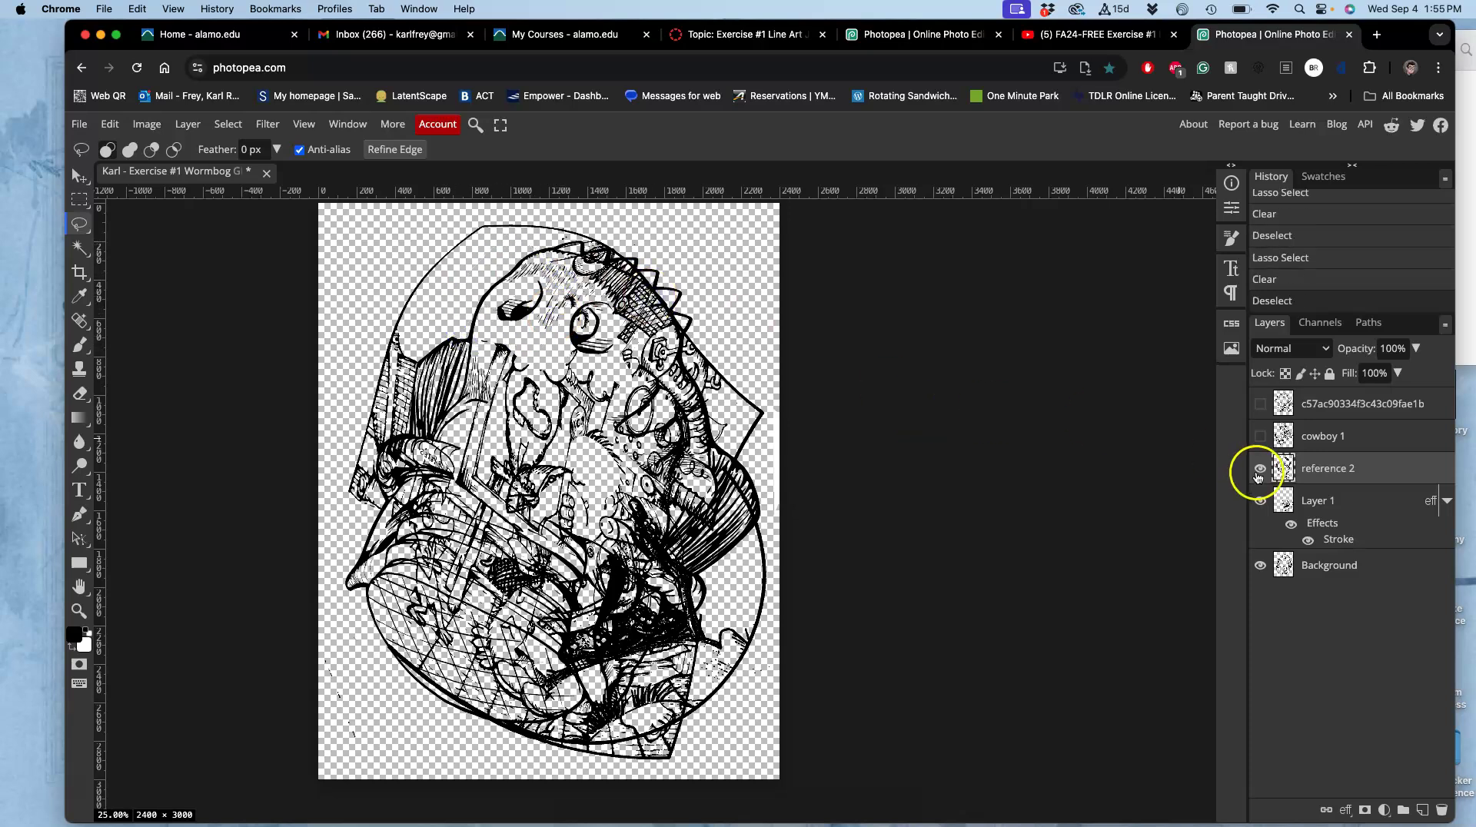
Show only cowboy 1, hiding reference 2, Layer 1 and Background, and make cowboy 1 active.
left_click(1258, 436)
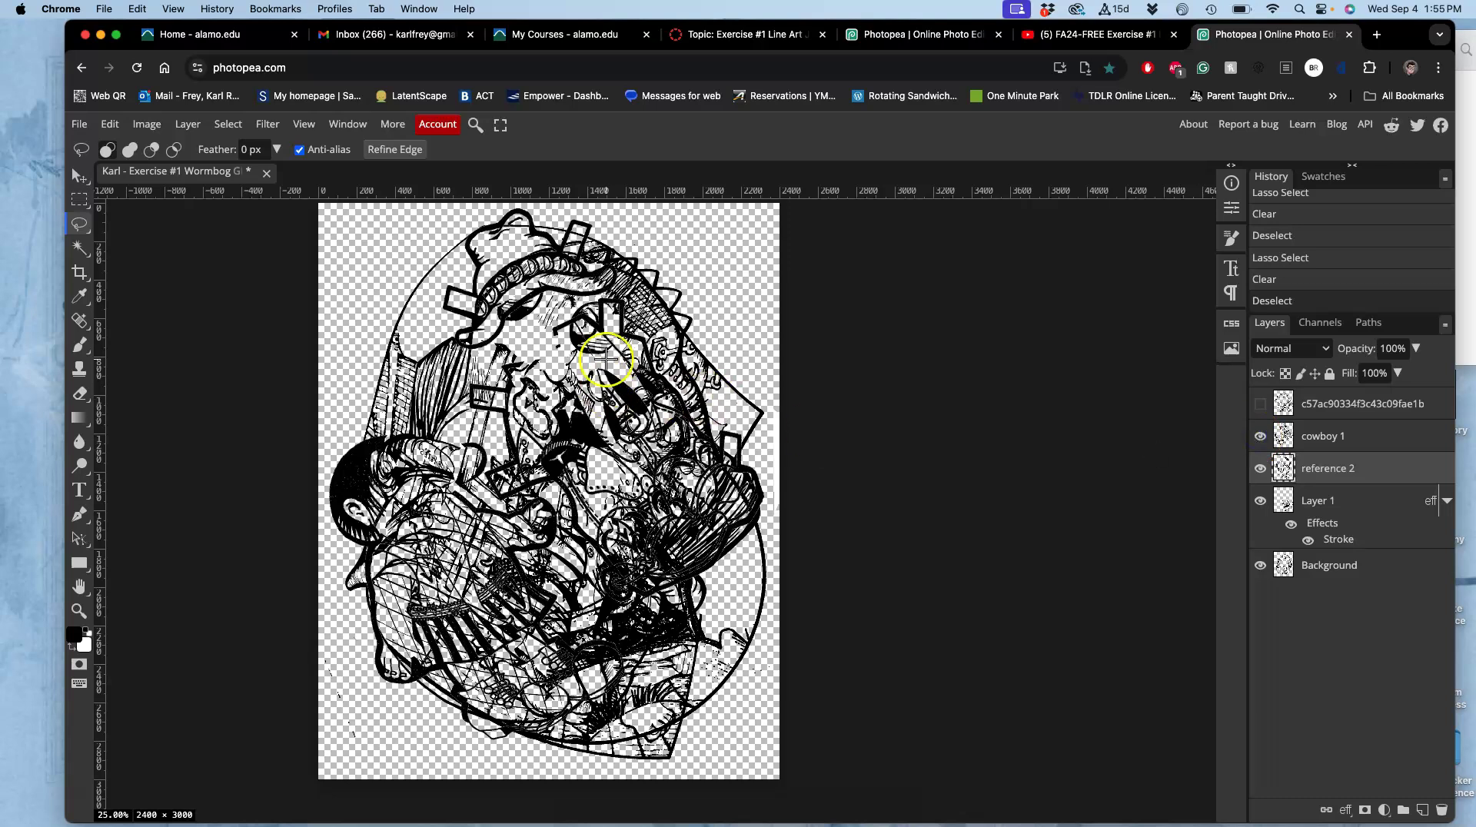
left_click(1260, 468)
left_click(1260, 500)
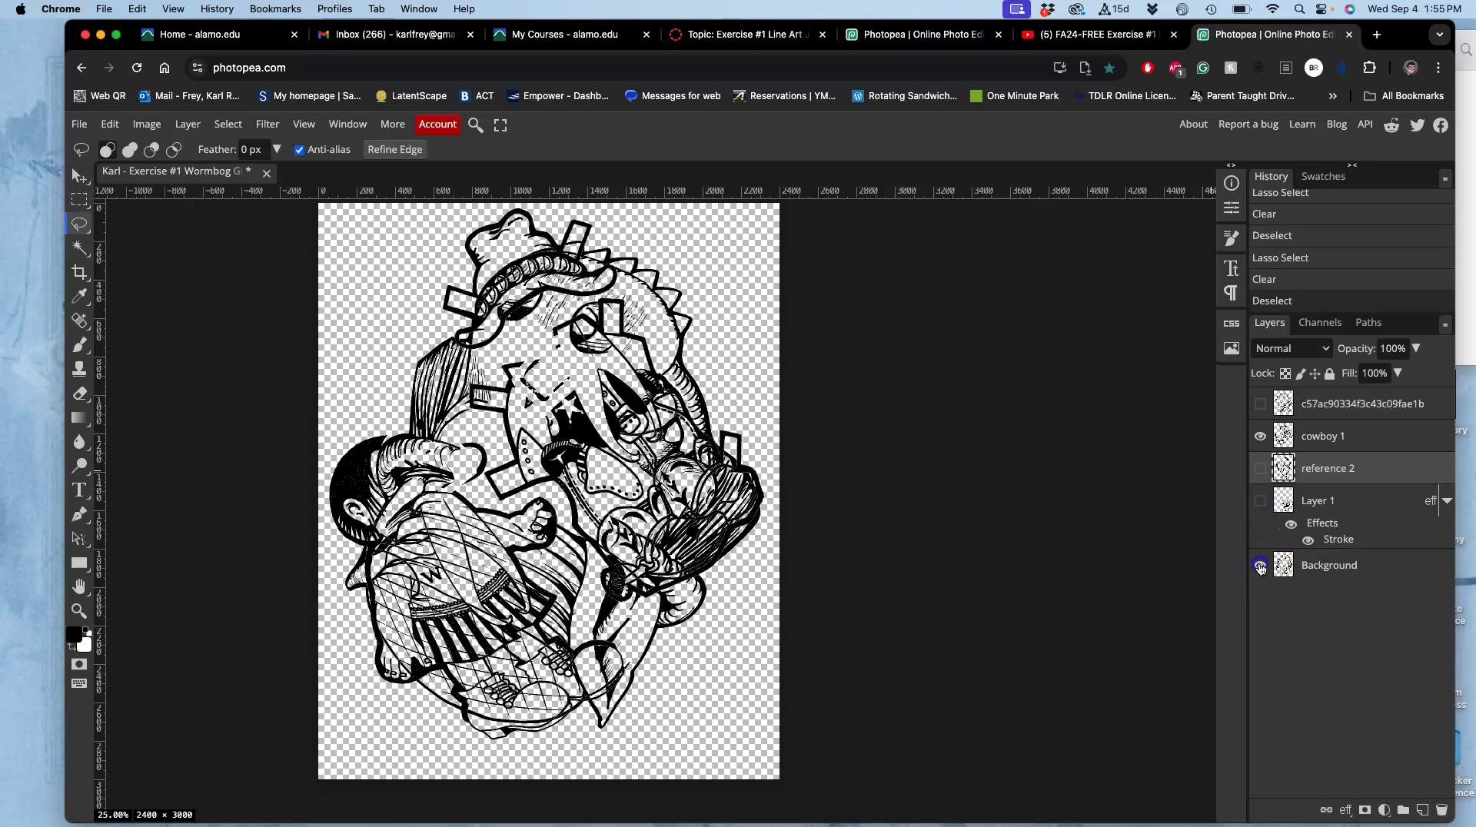
left_click(1260, 565)
left_click(1311, 438)
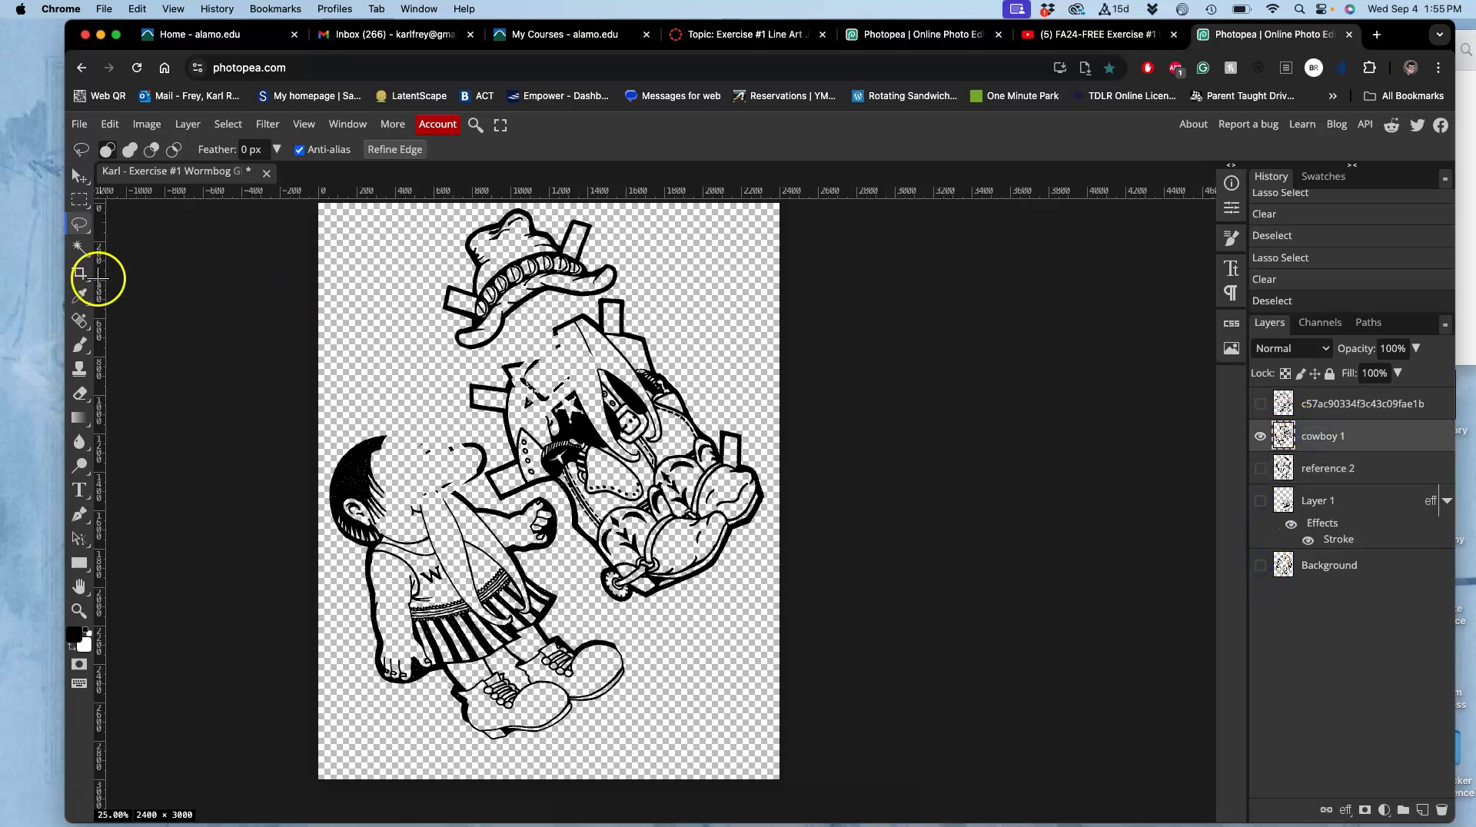
Magic Wand-select the cowboy's fists, arm and the area around them on cowboy 1.
left_click(79, 248)
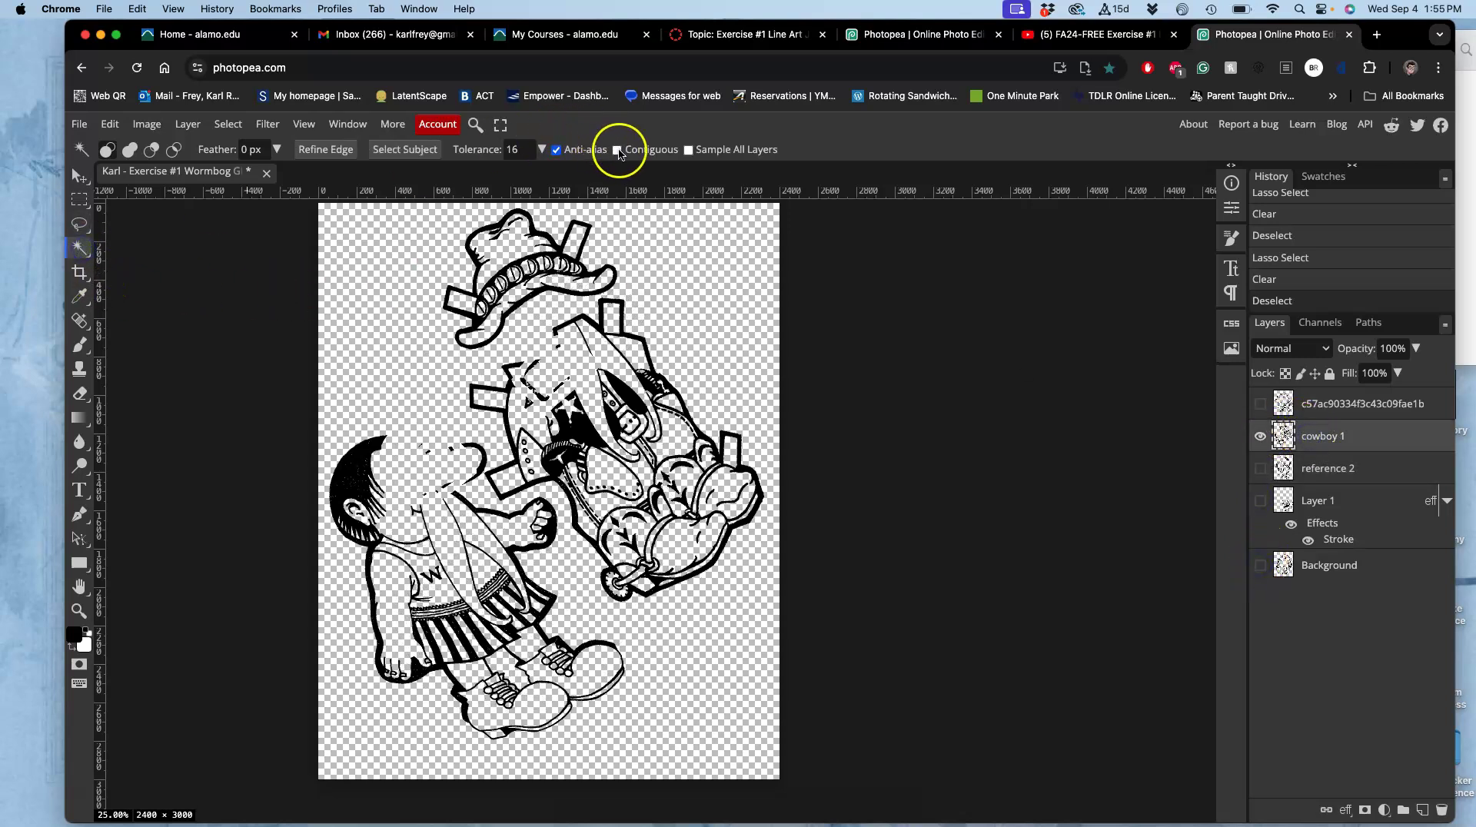
left_click(679, 542)
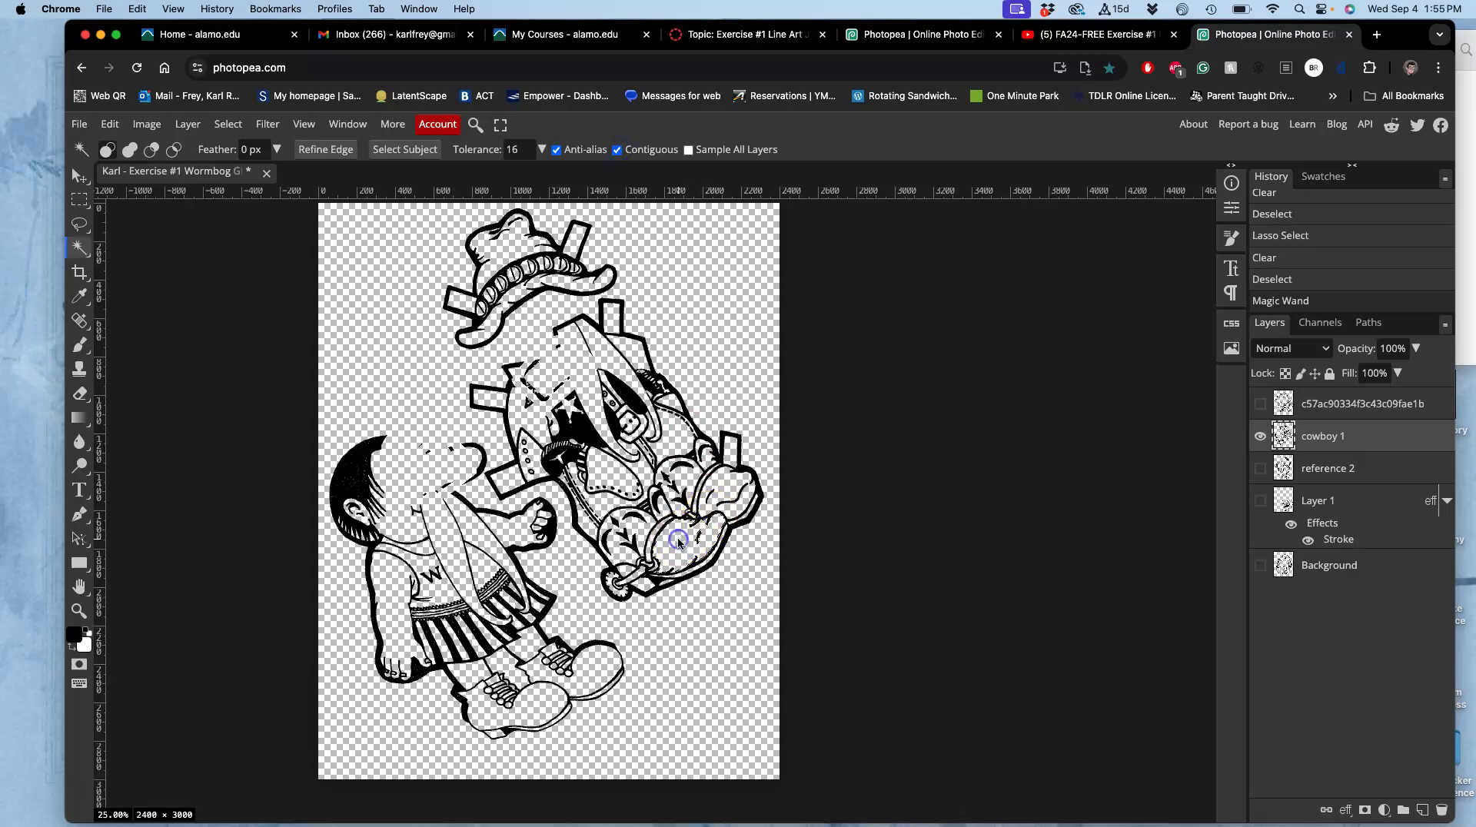
left_click(680, 542)
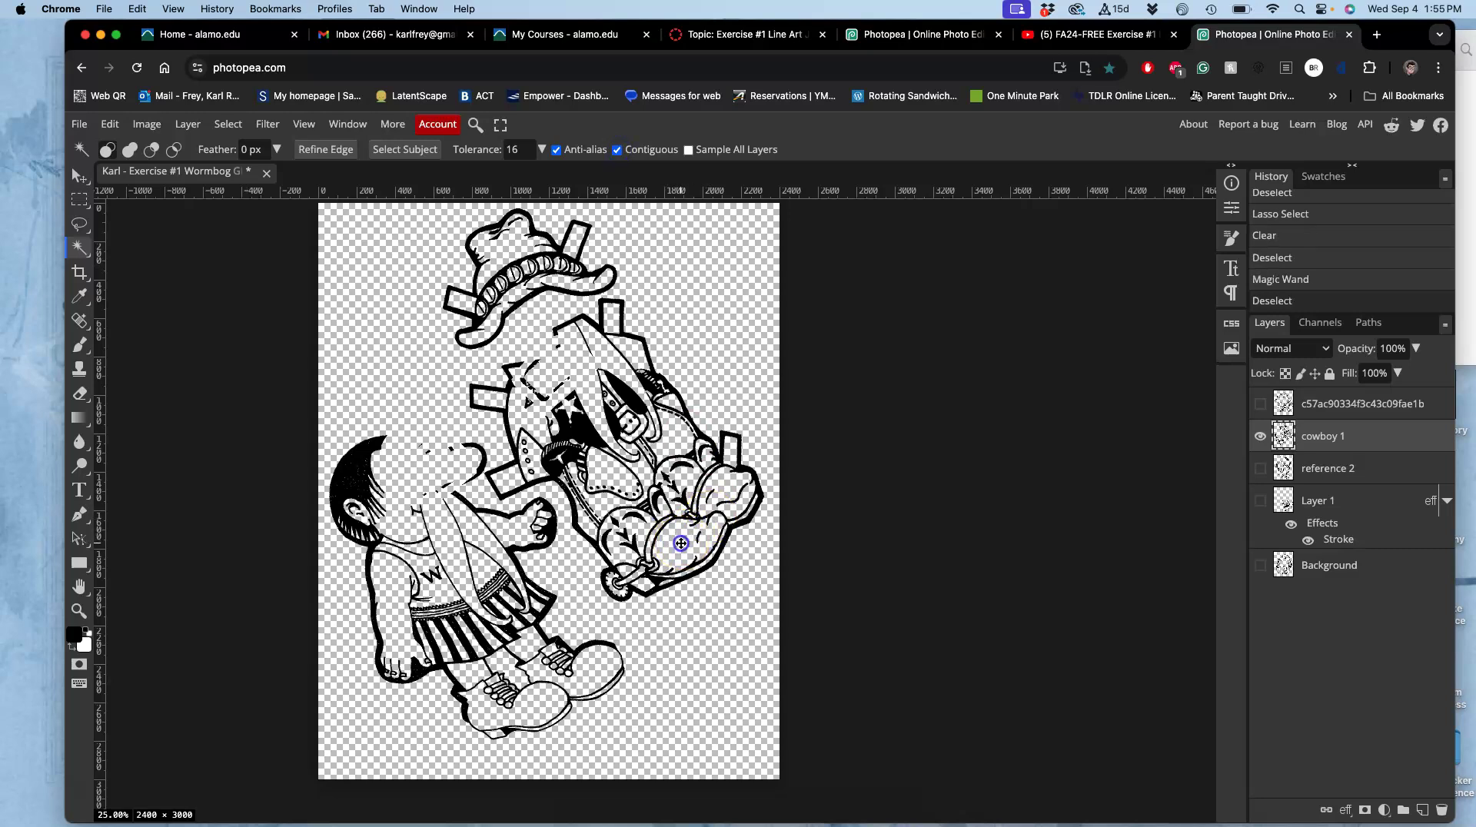
left_click_drag(676, 540, 617, 547)
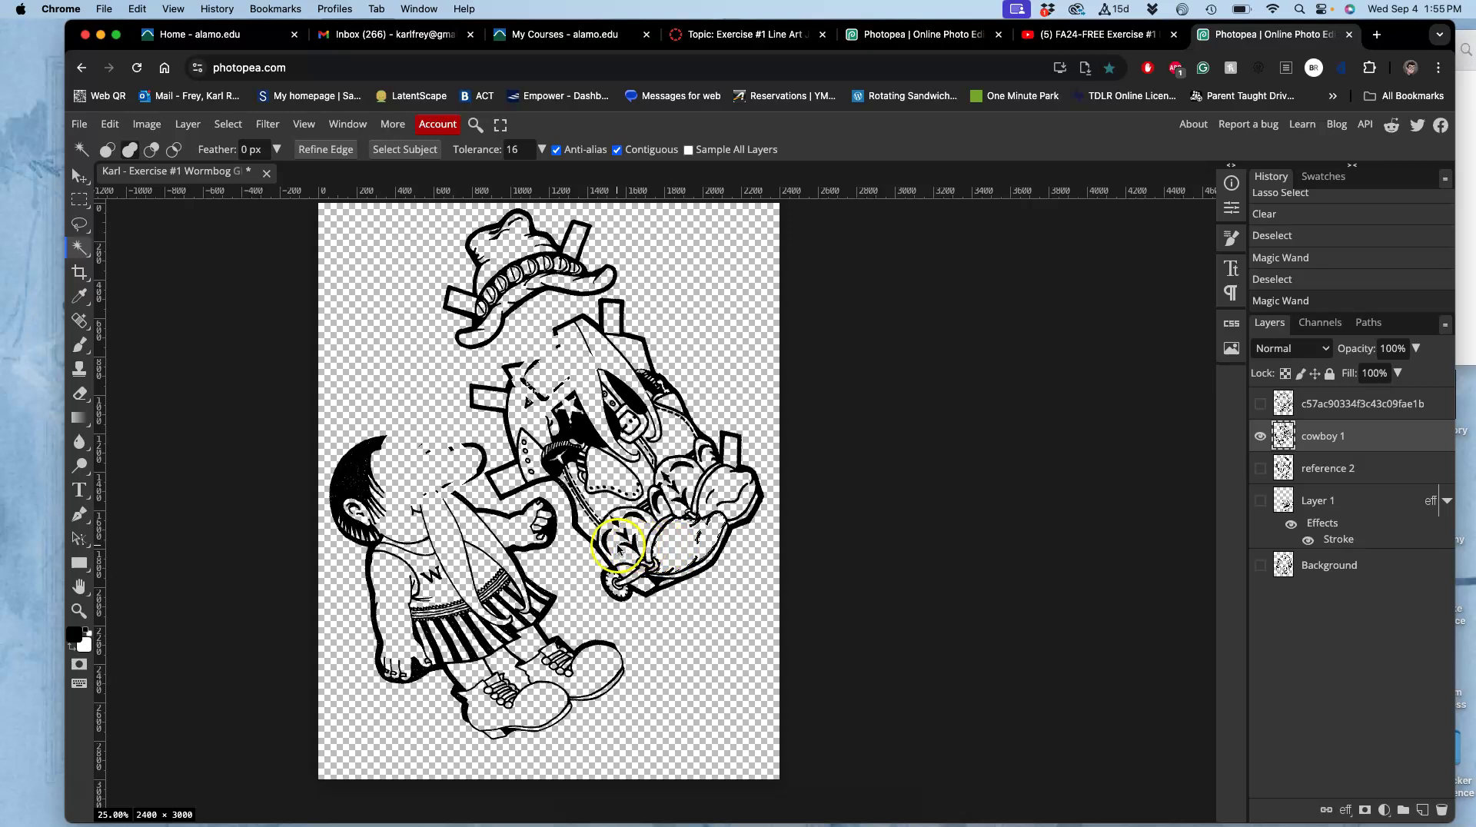
left_click(726, 481)
left_click(684, 476)
left_click(613, 470)
left_click(499, 701)
left_click(392, 594)
Show reference 2 and Layer 1 and erase the selected arm area from each.
left_click(1261, 469)
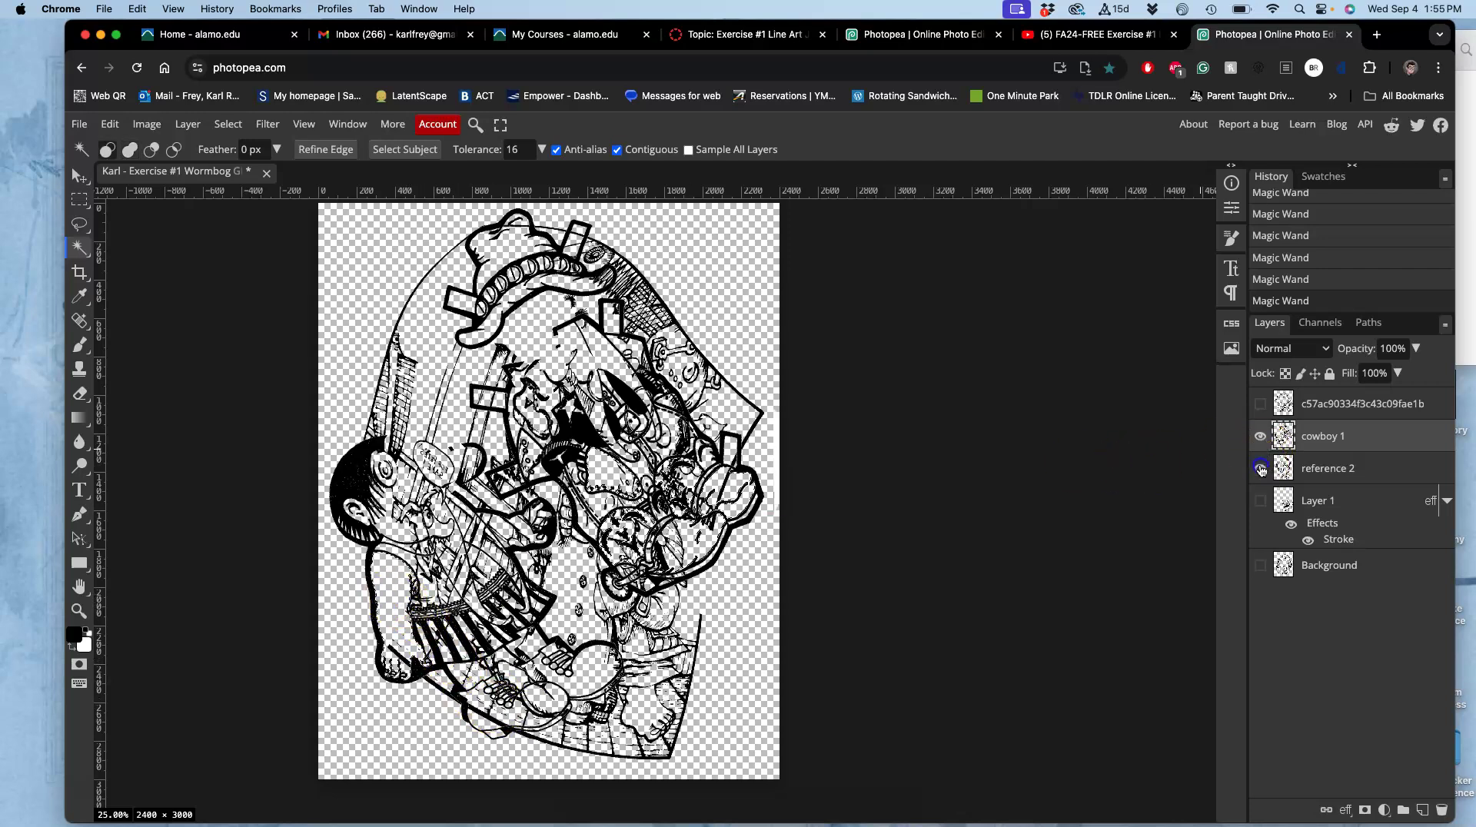
left_click(1316, 470)
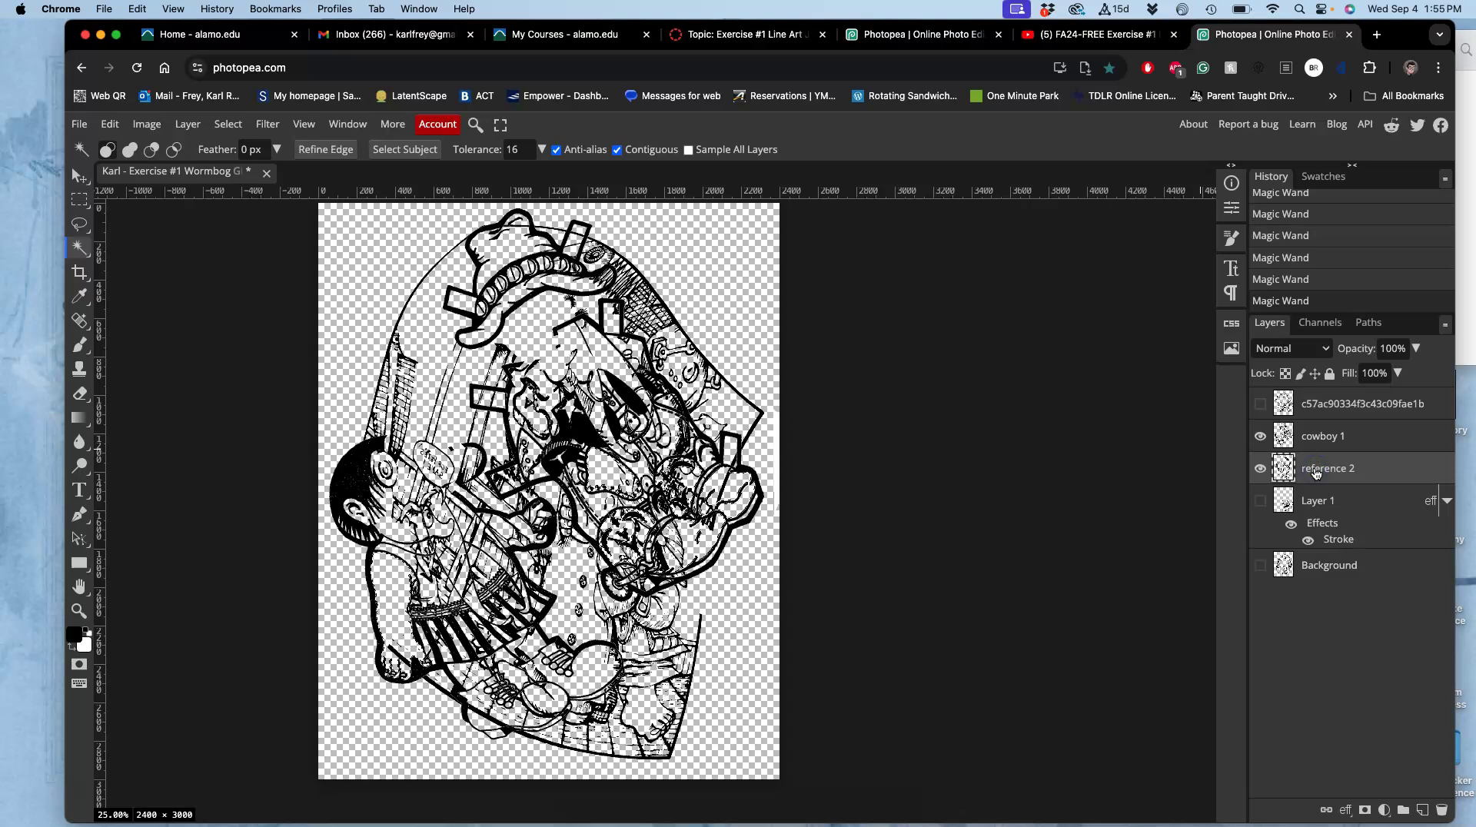
key("Delete")
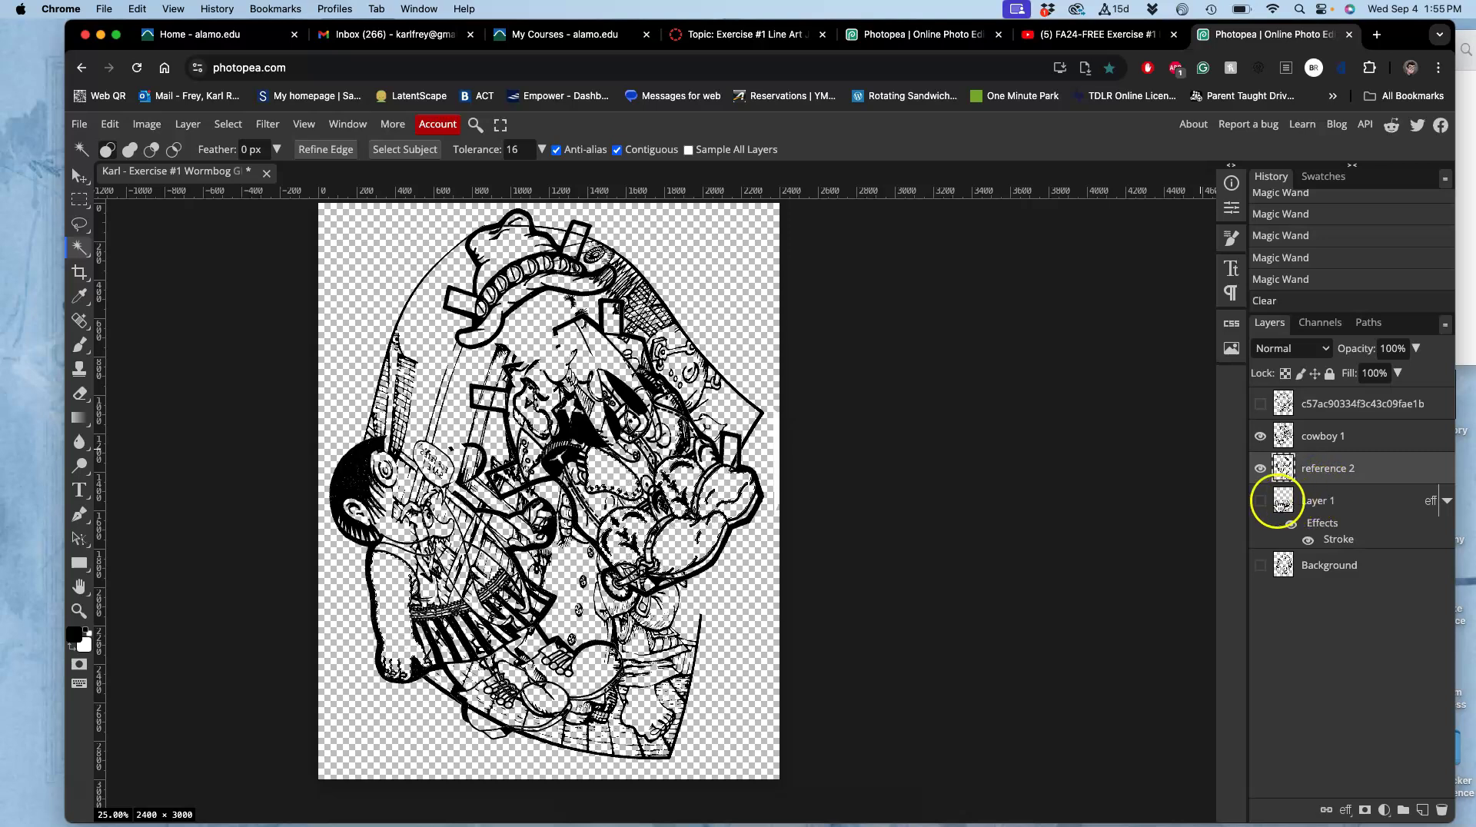
left_click(1258, 501)
left_click(1309, 507)
key("Delete")
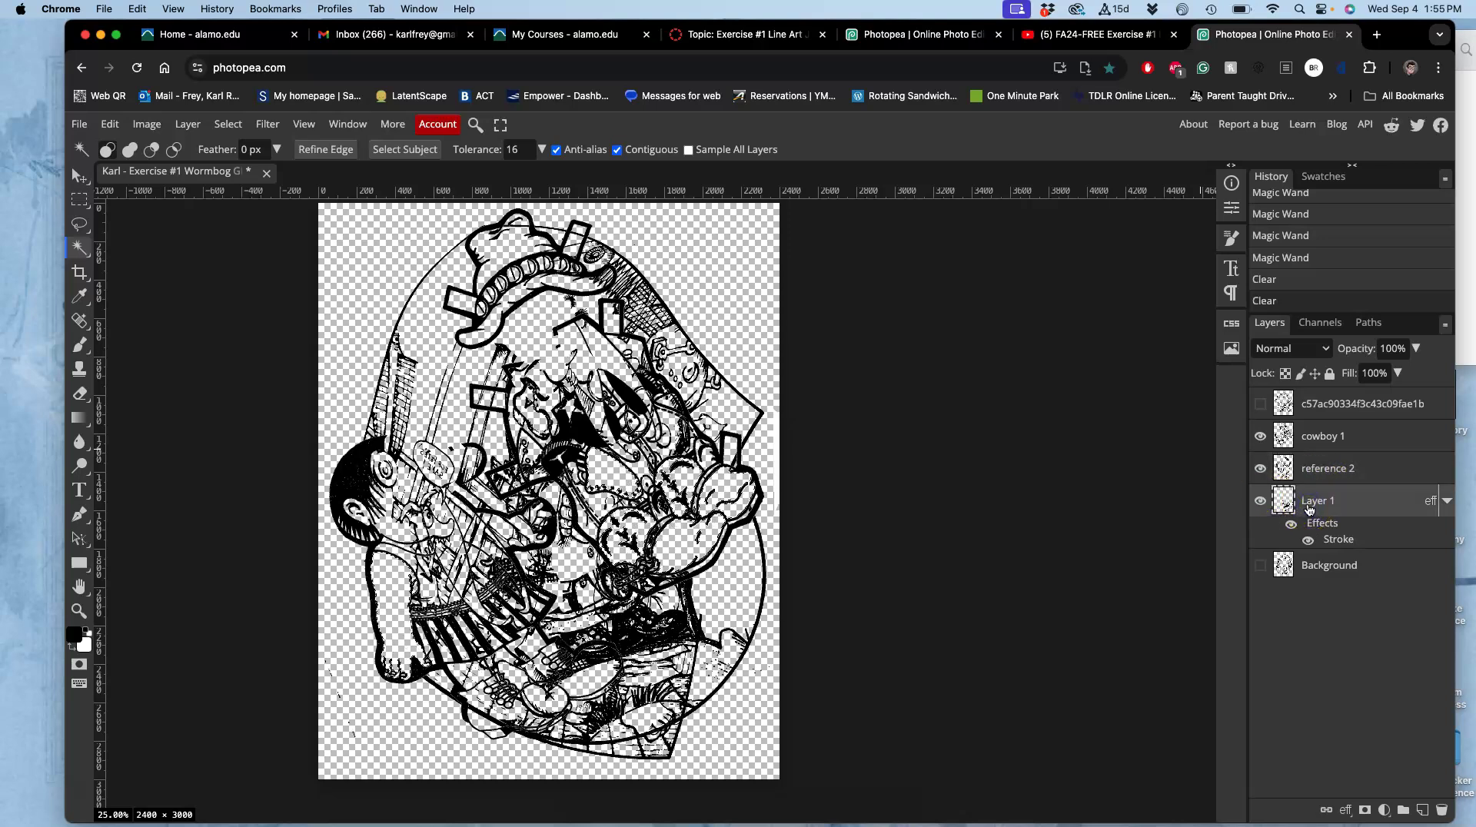
Show Background and the top layer and erase the selected arm area from both.
left_click(1312, 565)
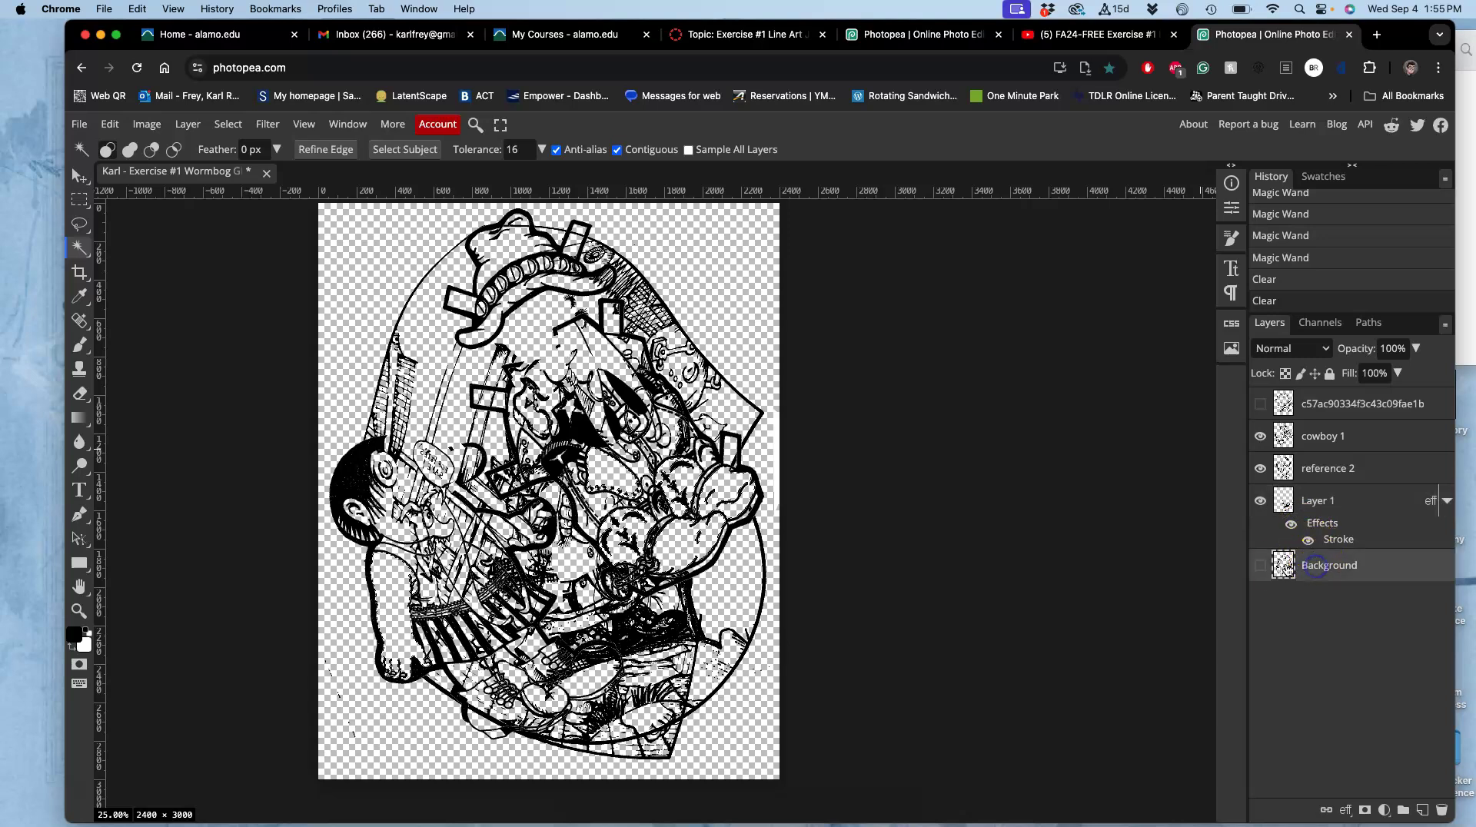
left_click(1261, 566)
key("Delete")
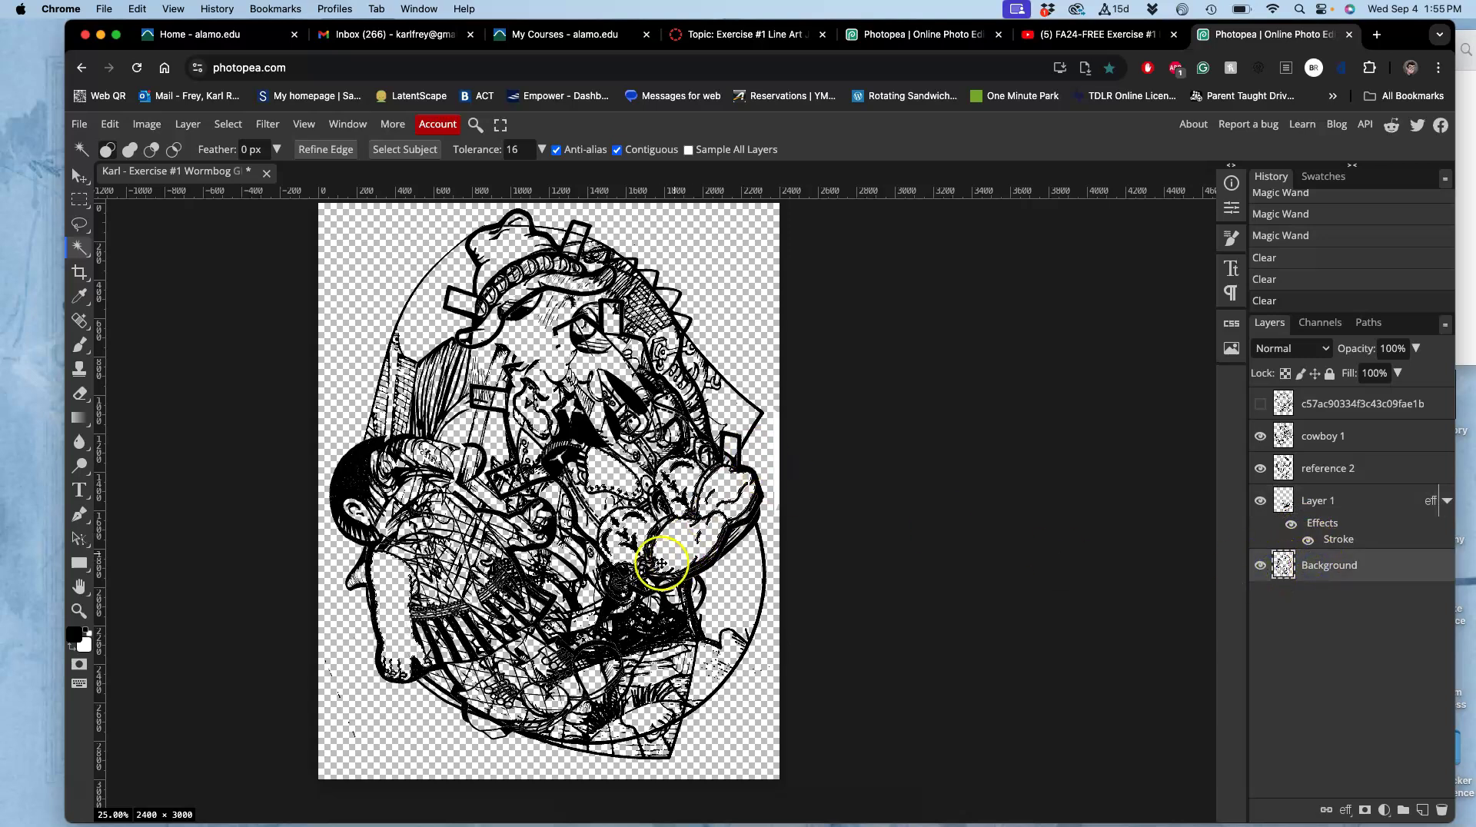
left_click(1261, 404)
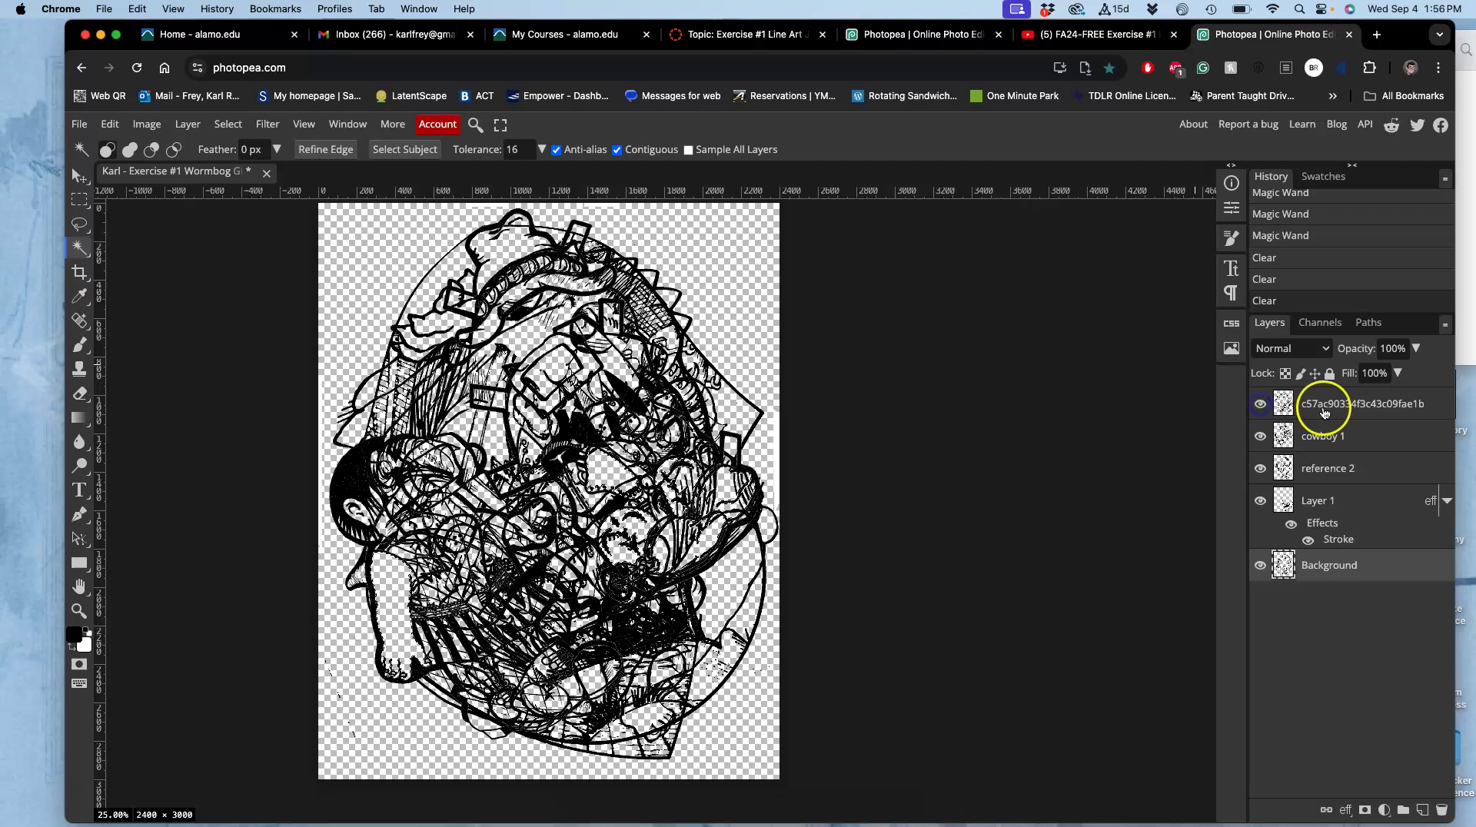
left_click(1323, 408)
key("Delete")
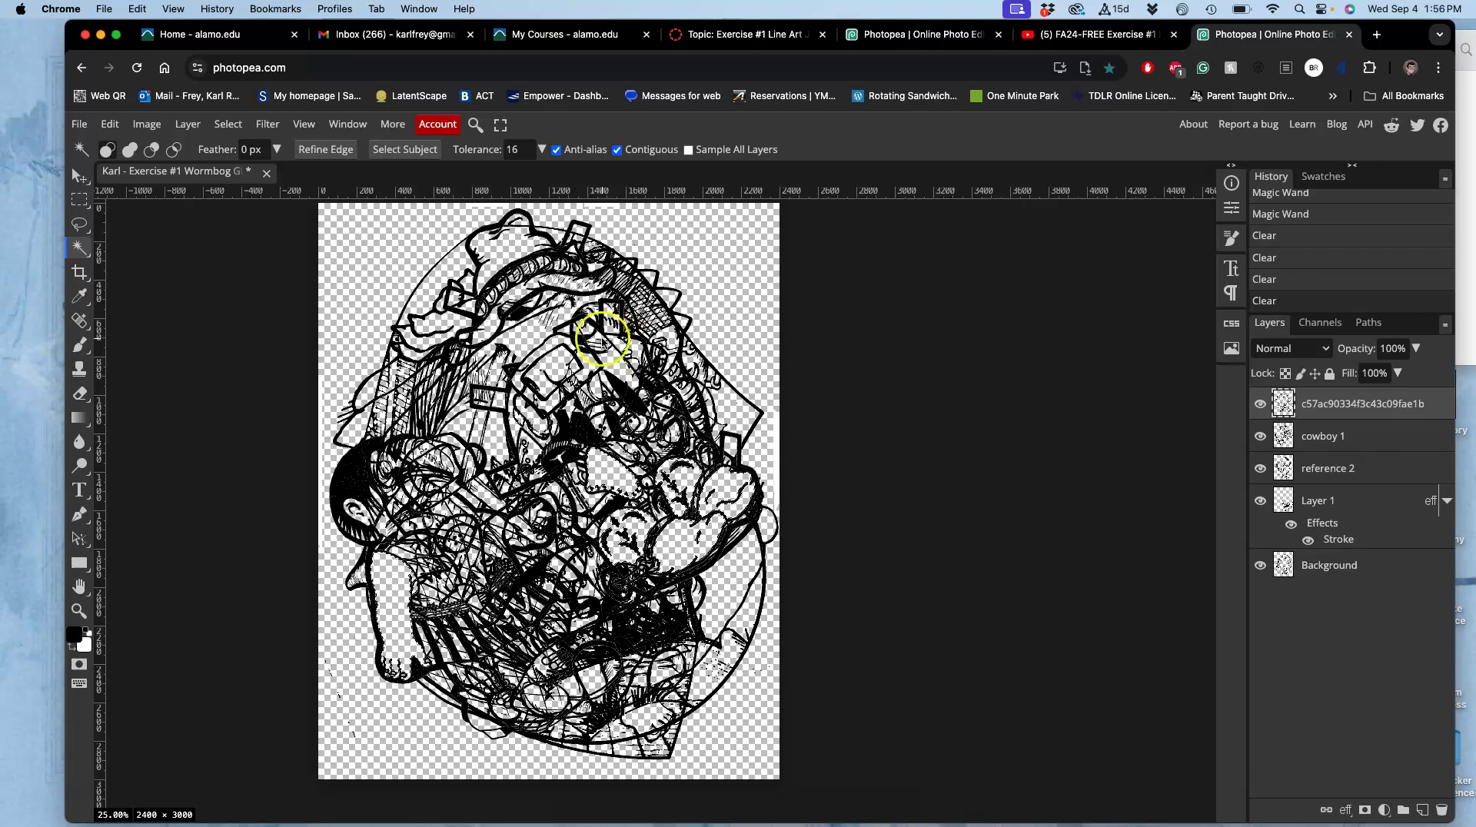
Hide the top layer and reference 2, keeping cowboy 1 visible as the active layer.
left_click(1261, 403)
left_click(1261, 436)
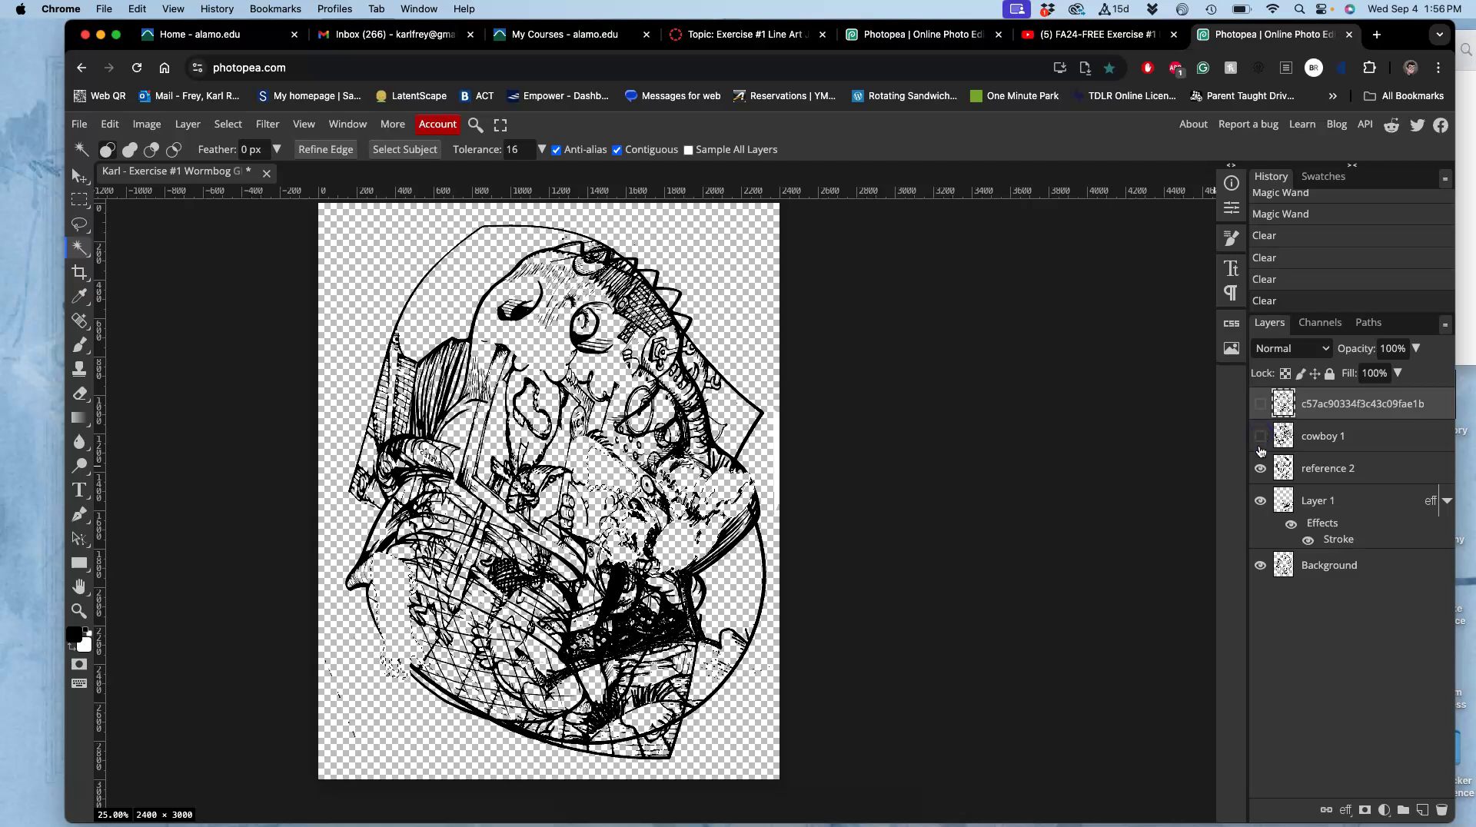
left_click(1261, 437)
left_click(1259, 469)
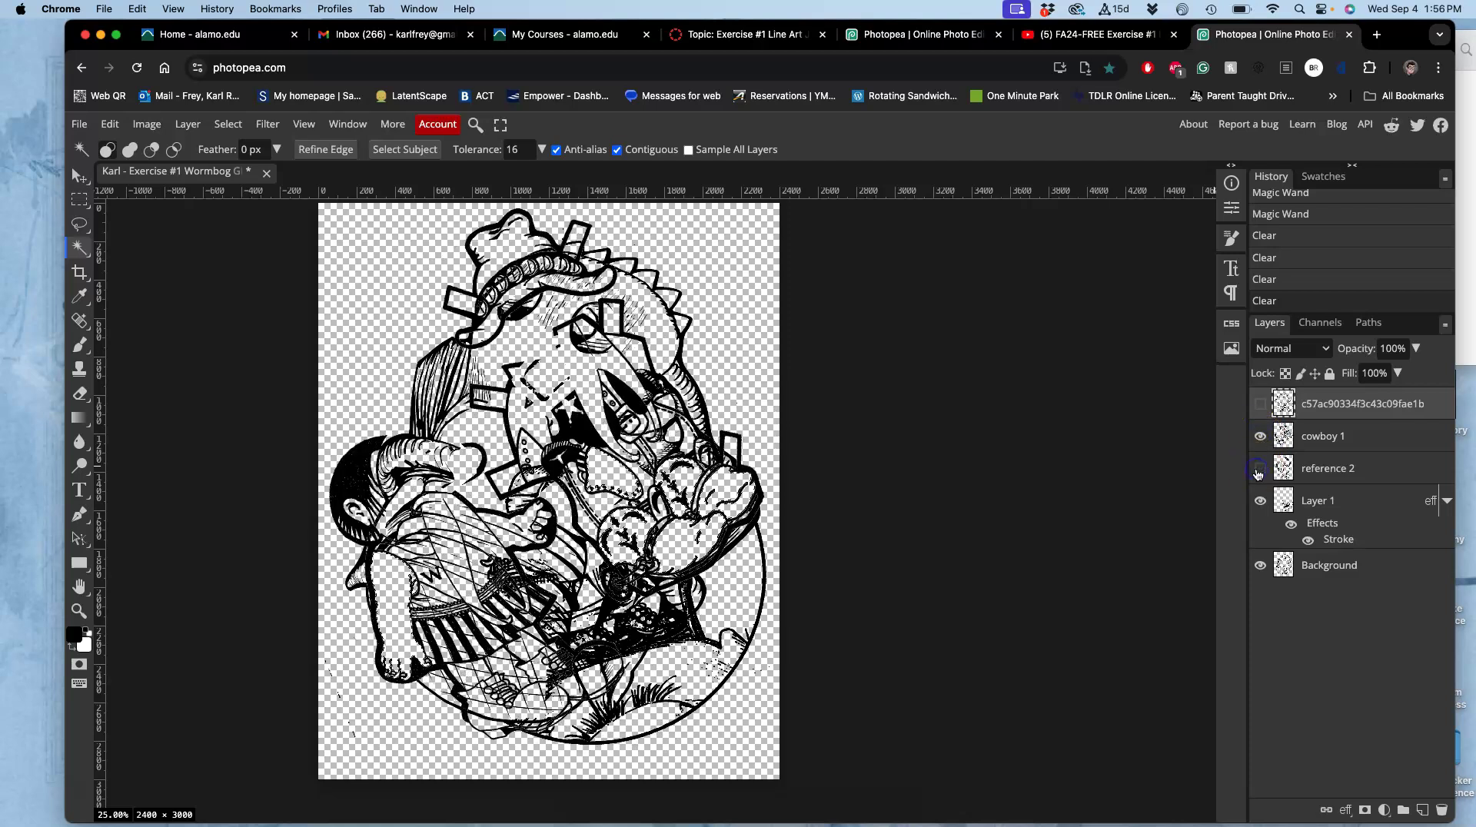
left_click(1303, 444)
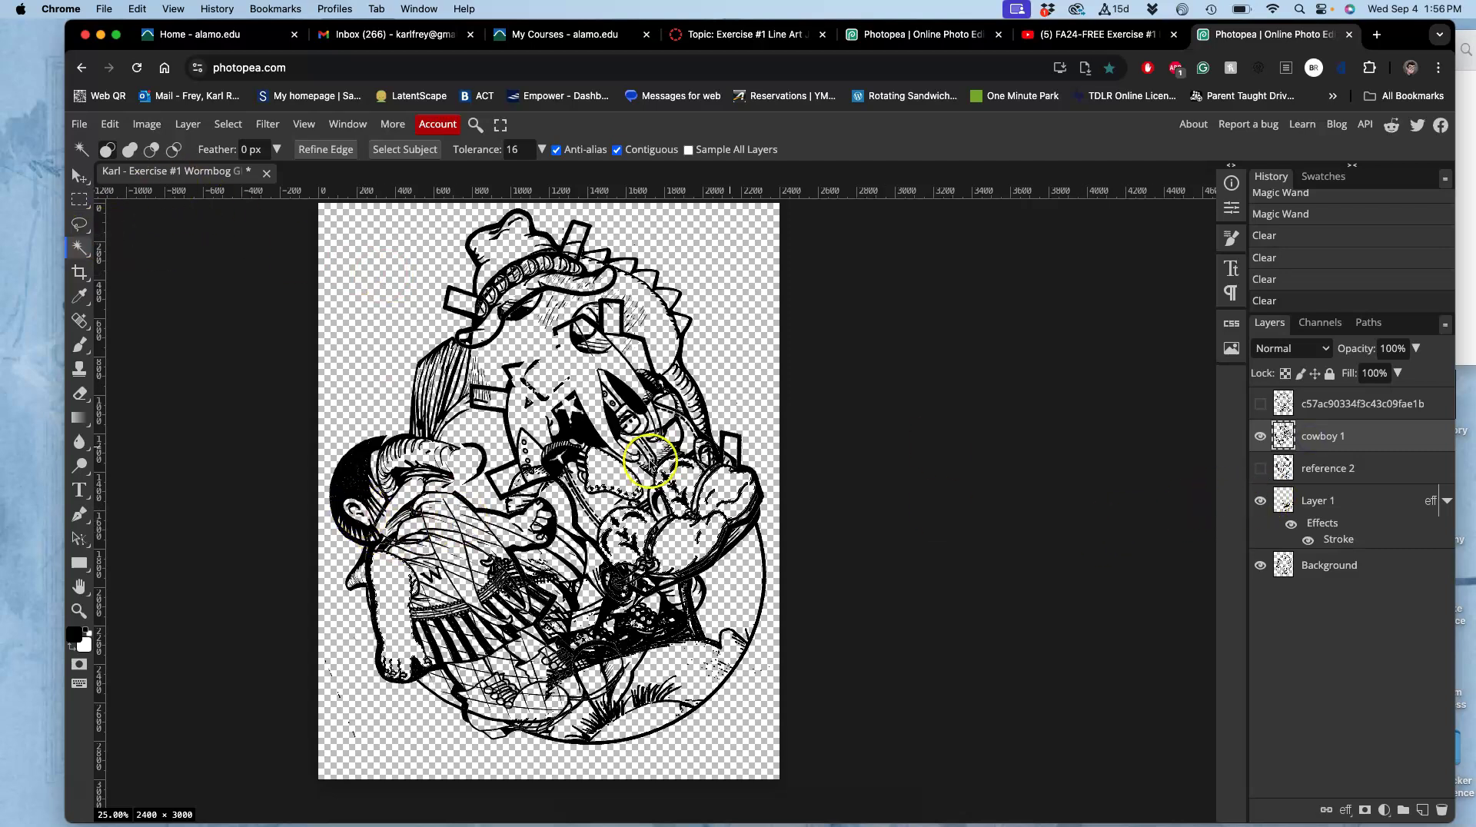
Magic Wand-select parts of the figure's head, a bottom area and the W on the shirt.
left_click(359, 510)
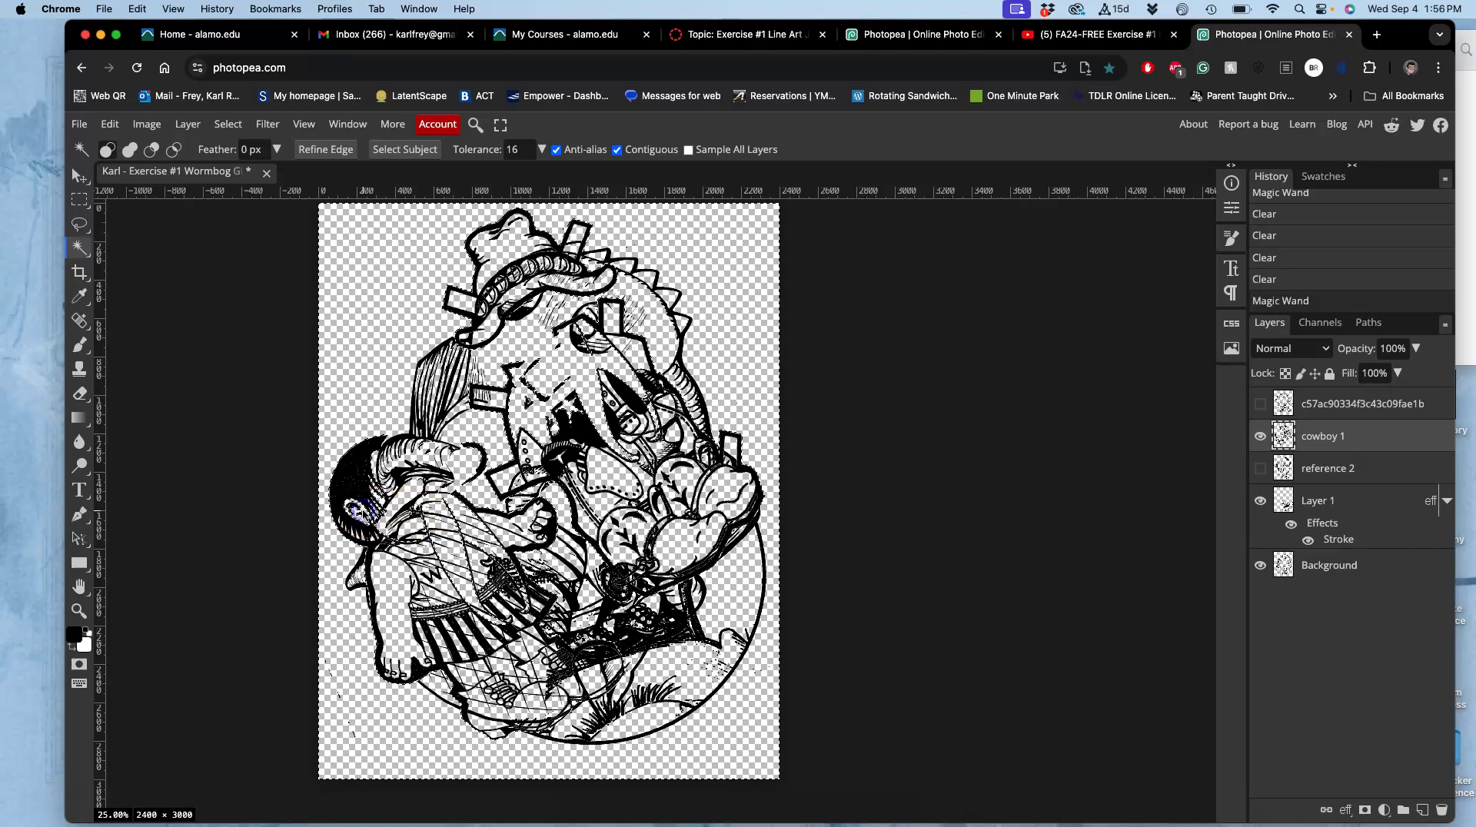
key("super+d")
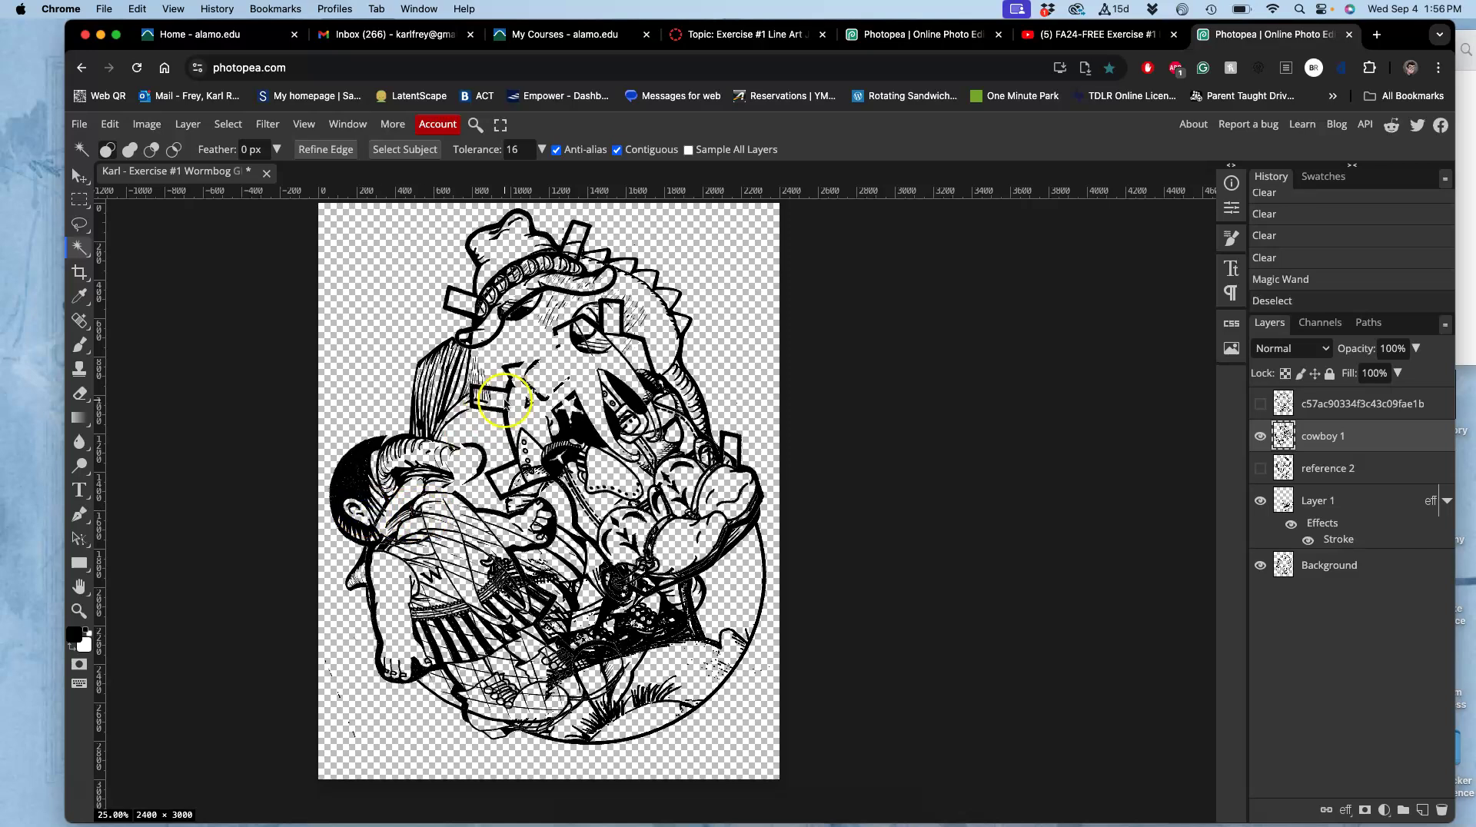
left_click(490, 322)
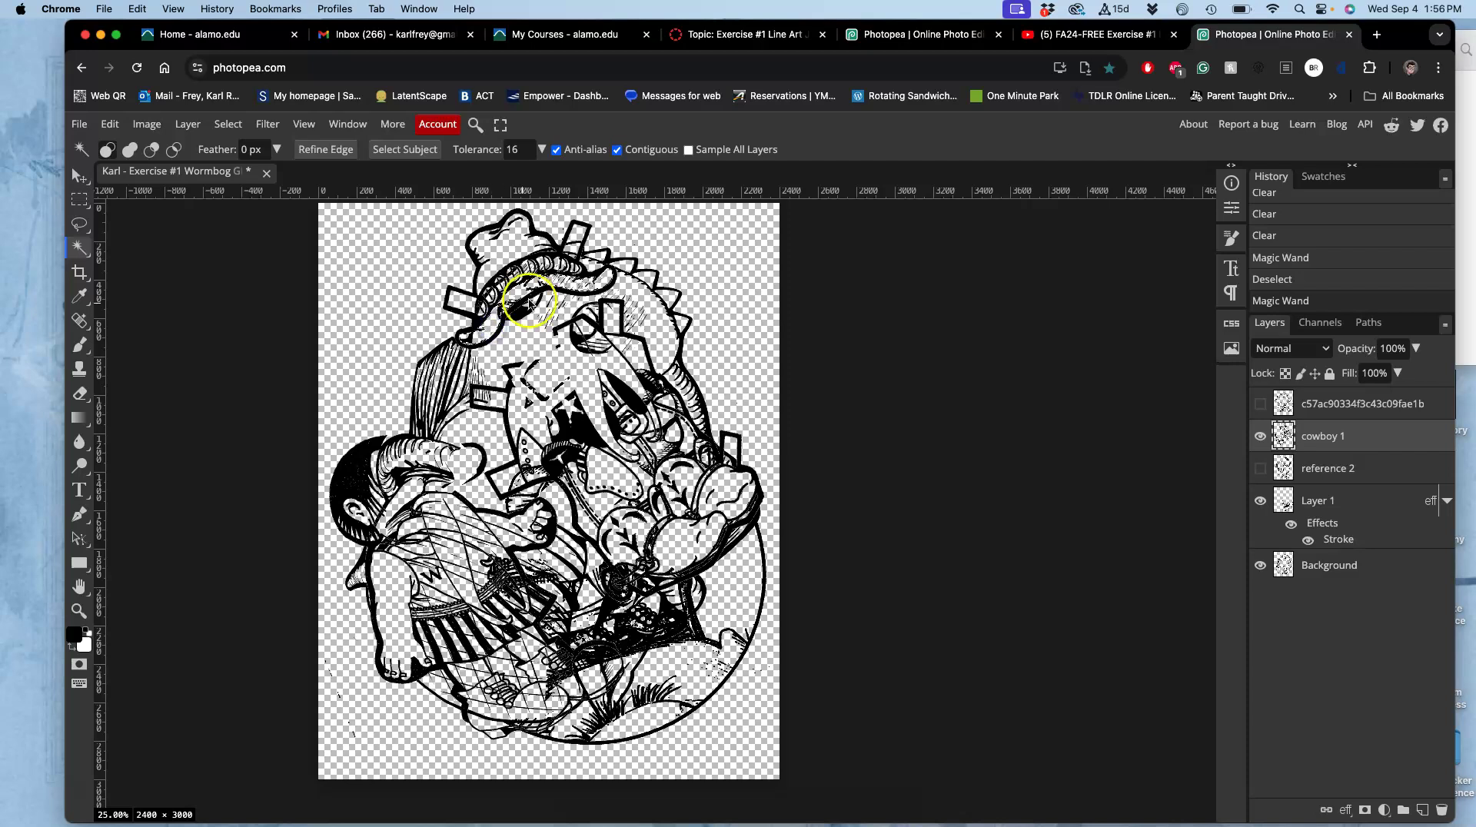
left_click(562, 283)
left_click(578, 236)
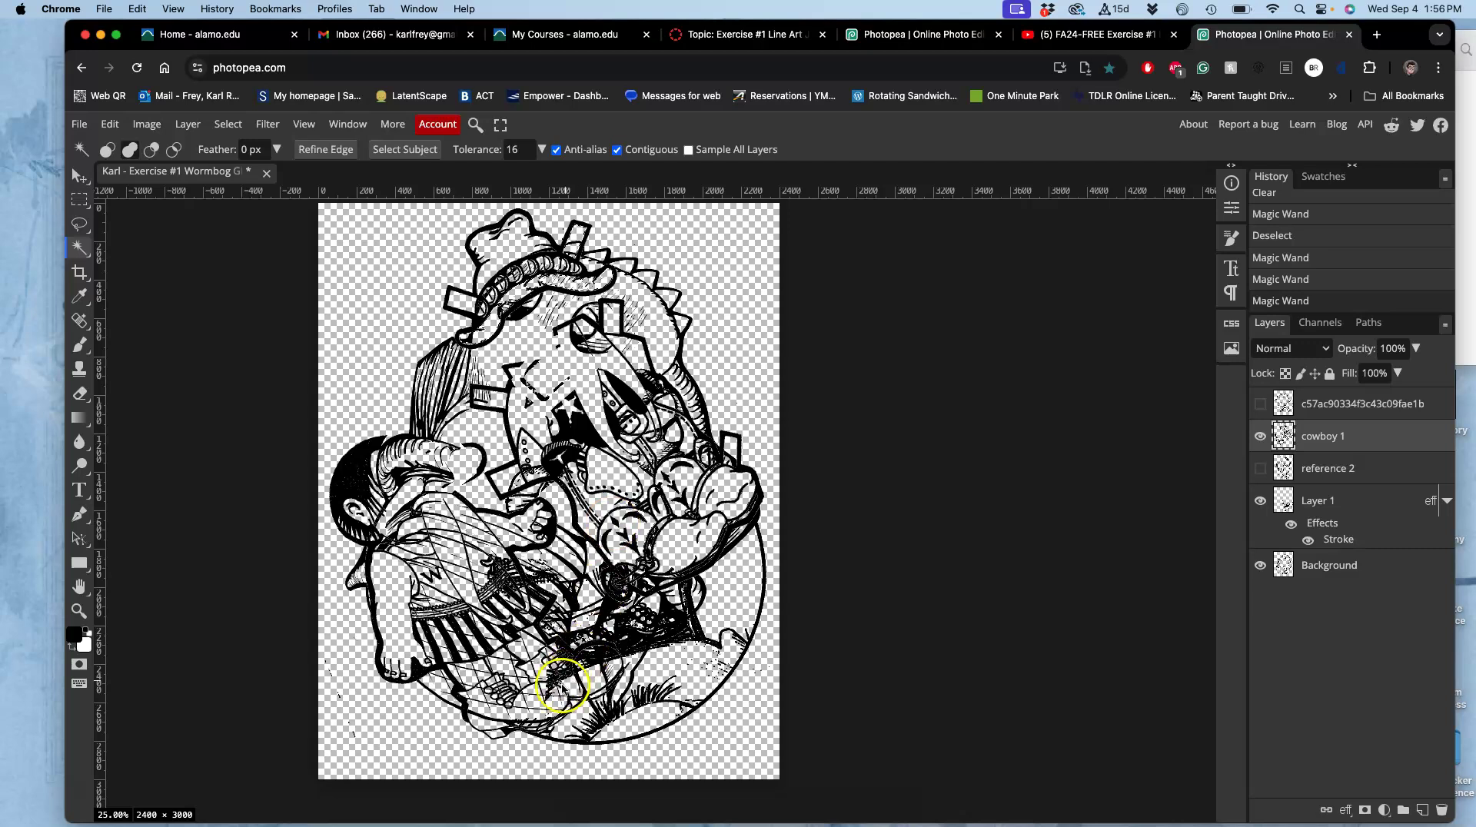
left_click(525, 716)
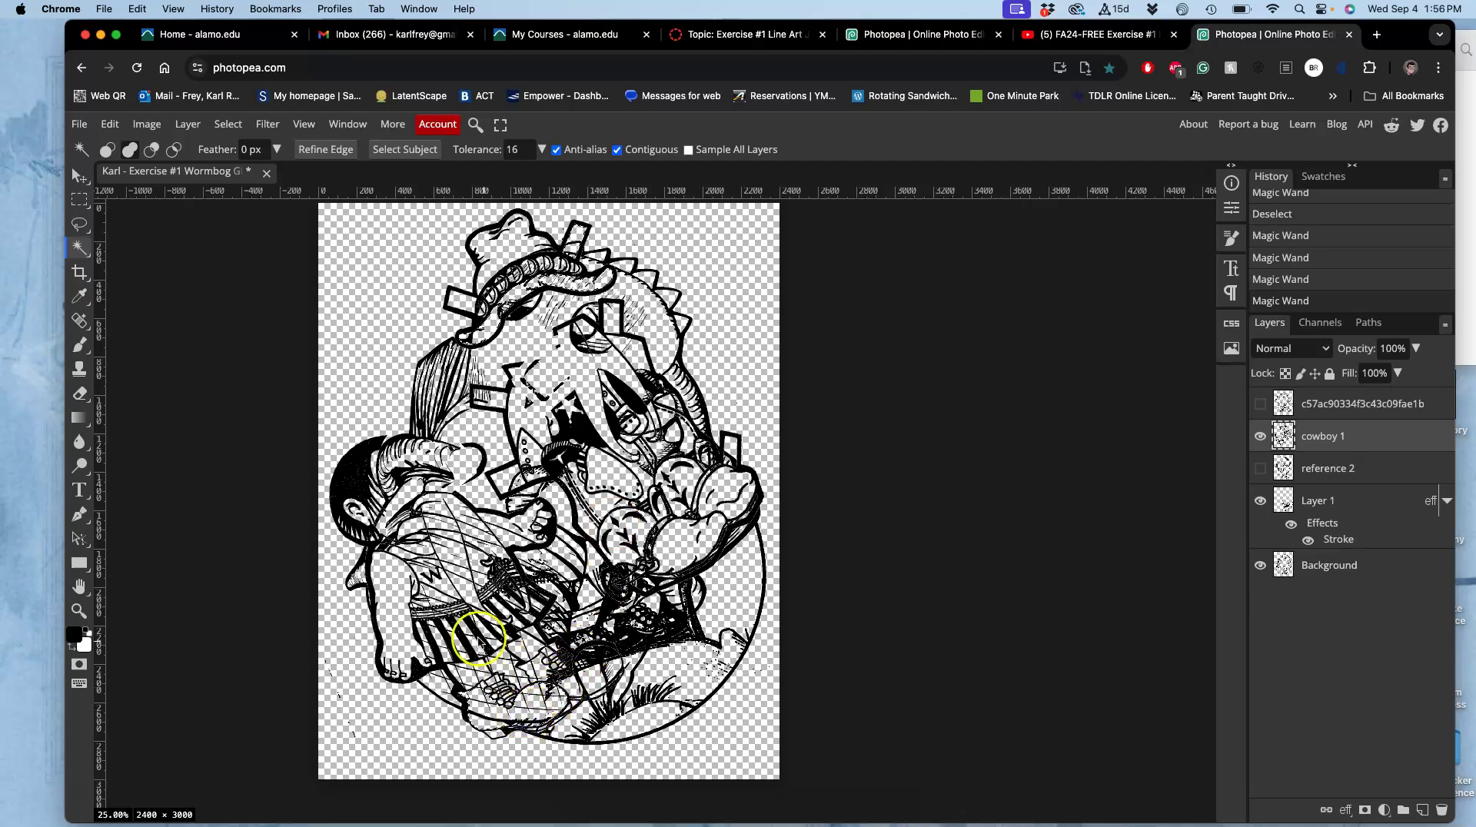
left_click(472, 642)
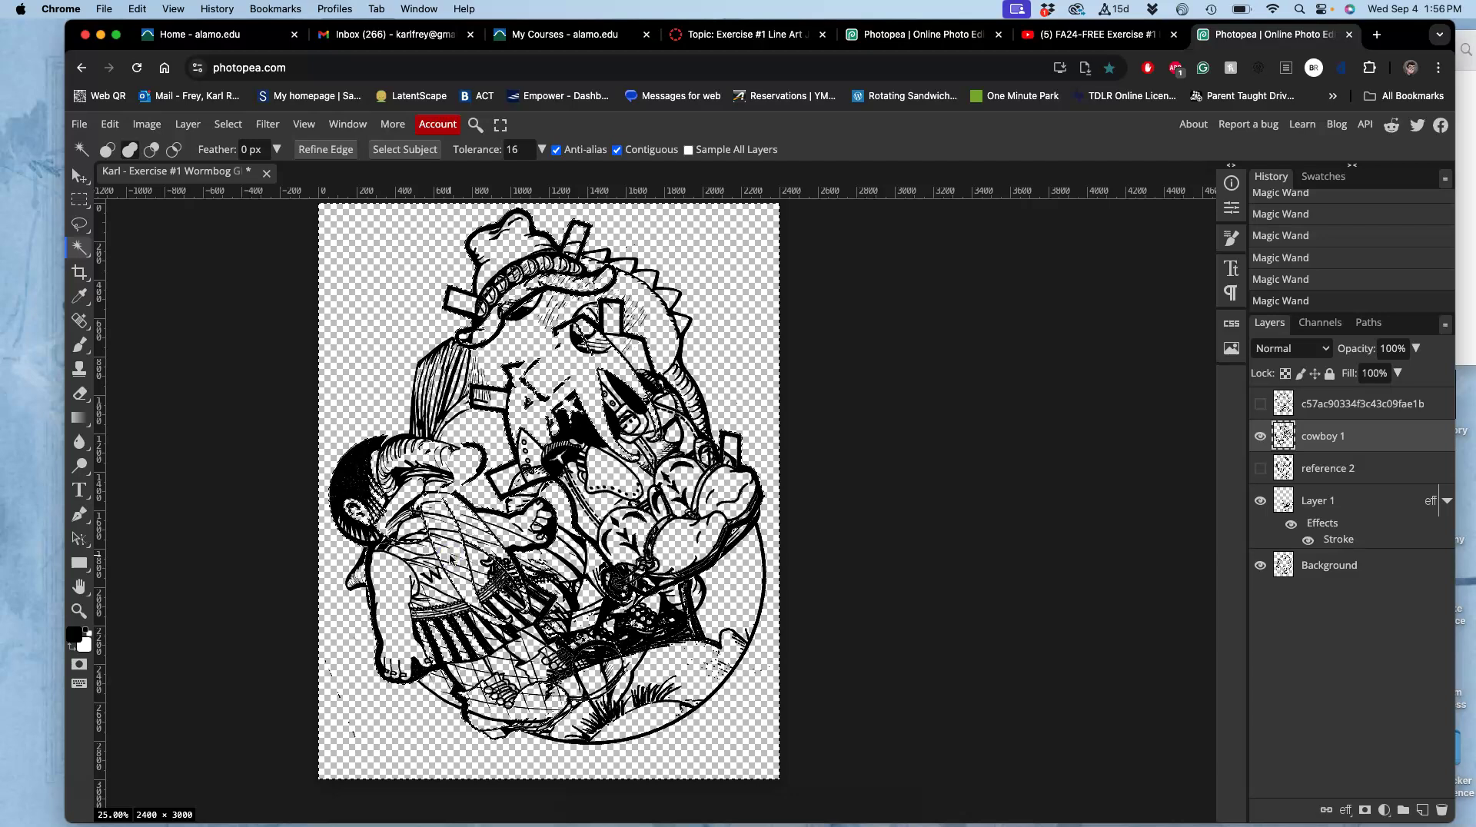
key("super+z")
left_click(443, 578)
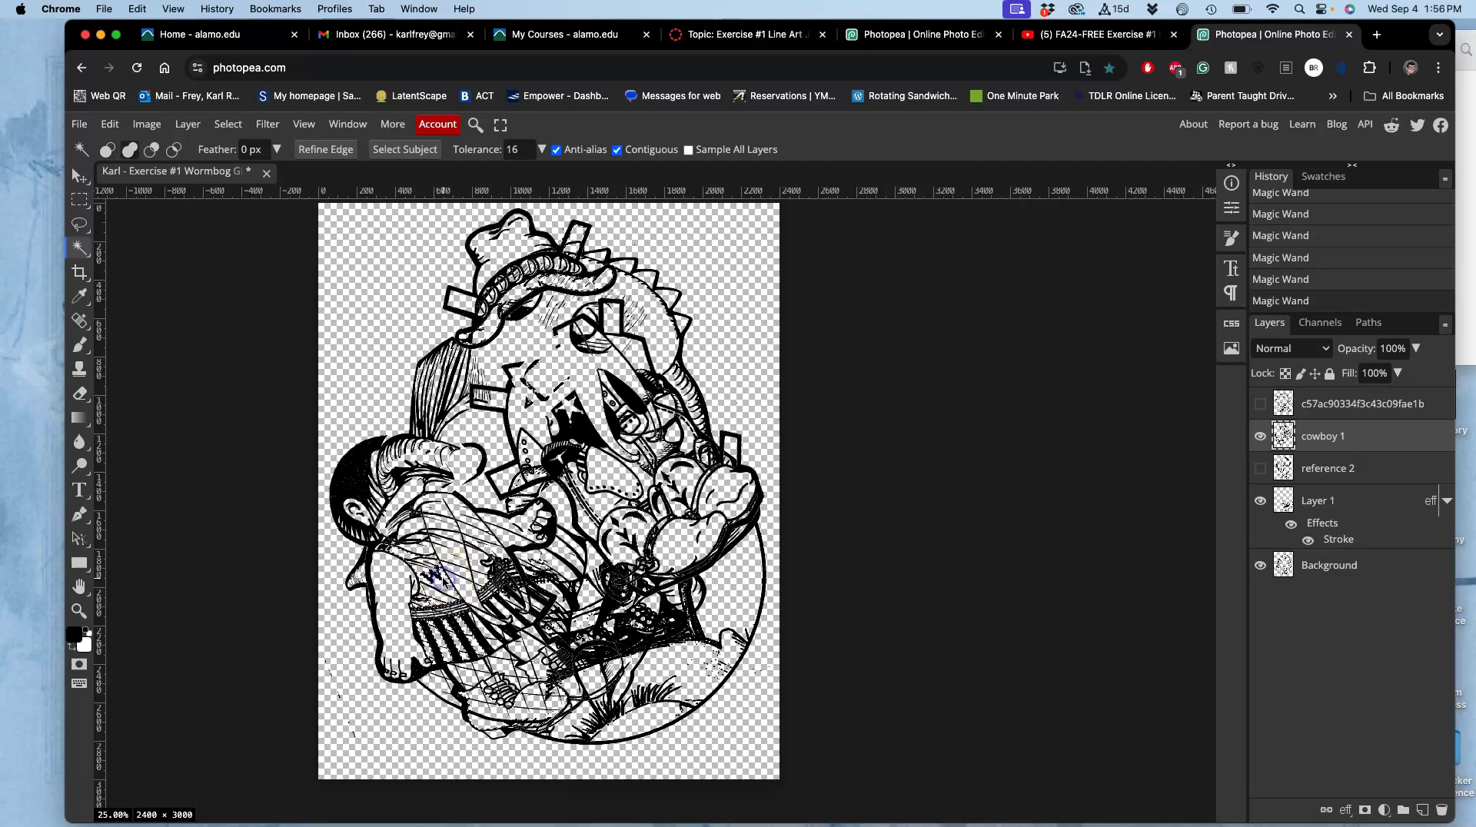
Erase the selected areas from Layer 1 and from the re-shown top c57ac90334f3c43c09fae1b layer.
left_click(1307, 496)
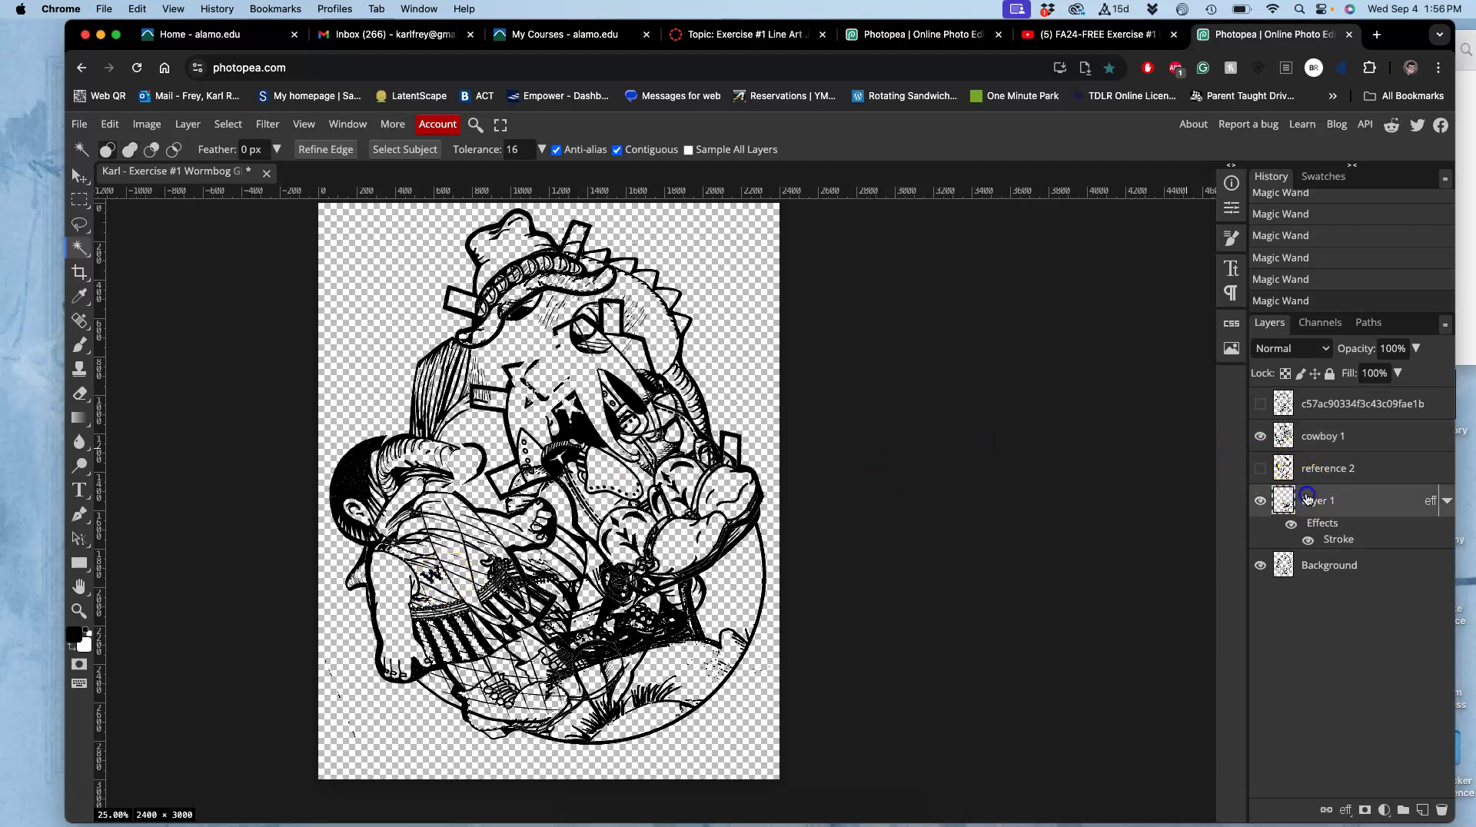
key("Delete")
key("Delete")
left_click(1312, 567)
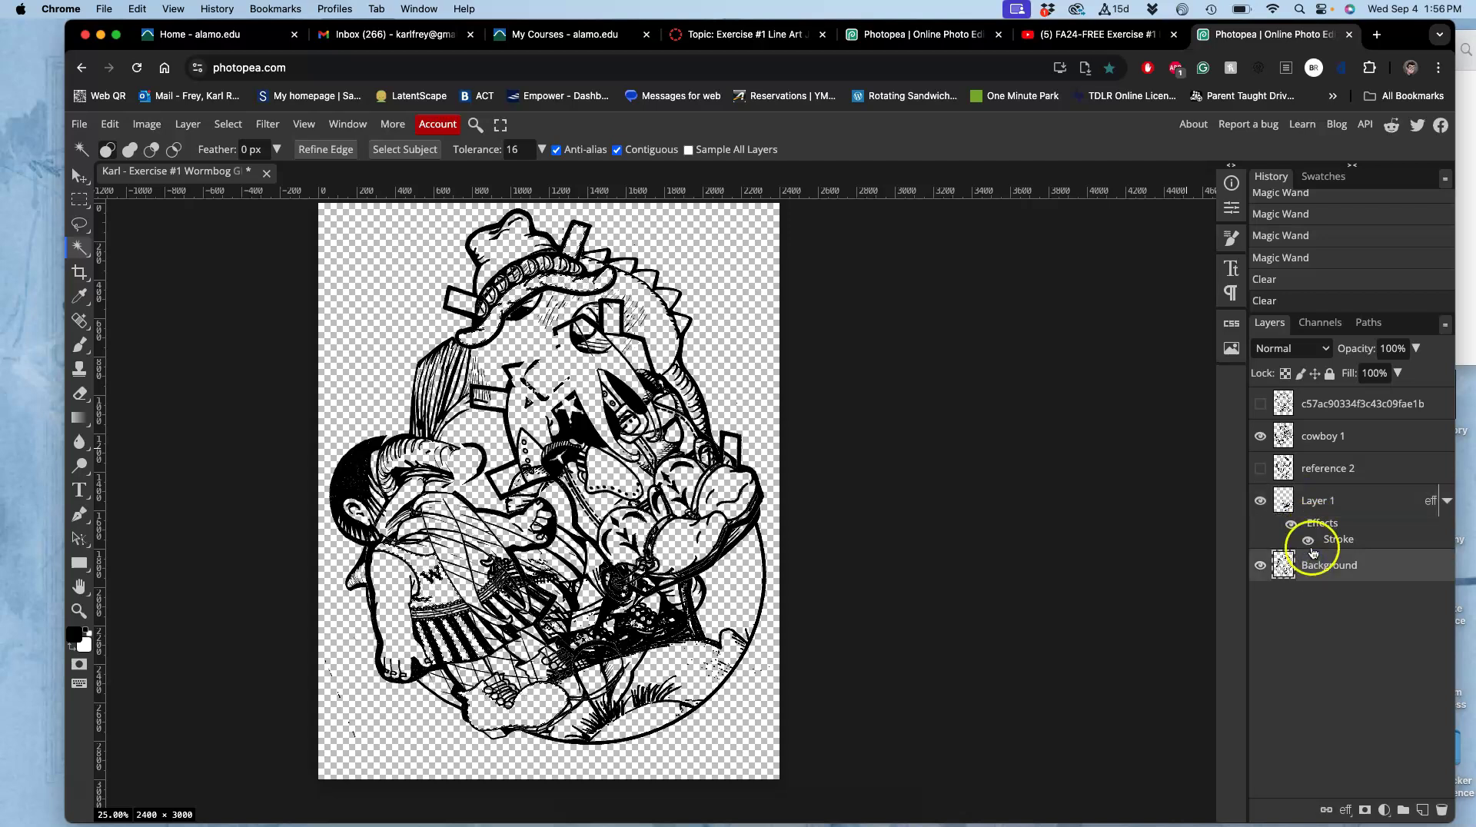
left_click(1259, 403)
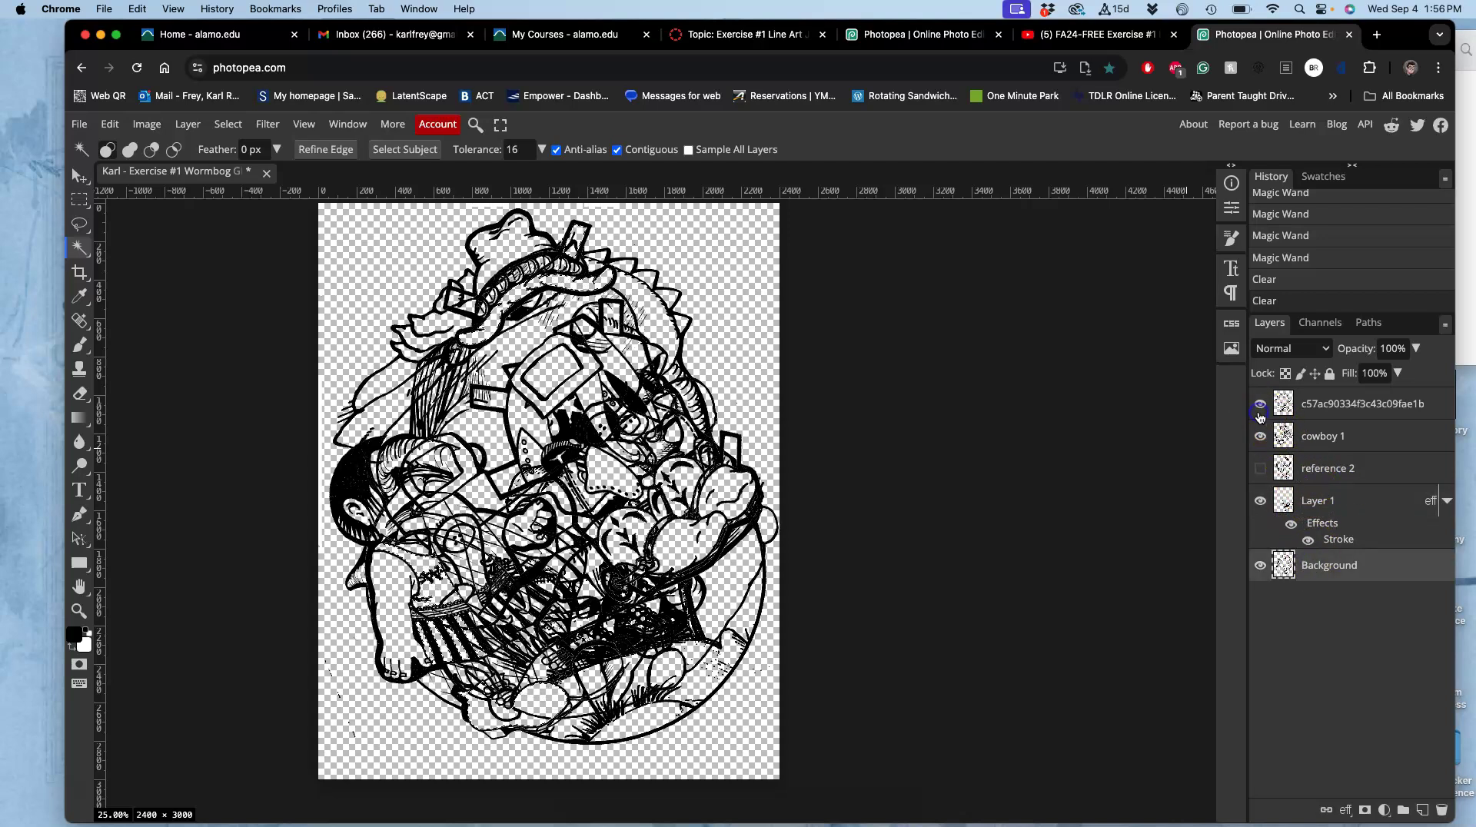
left_click(1323, 408)
key("Delete")
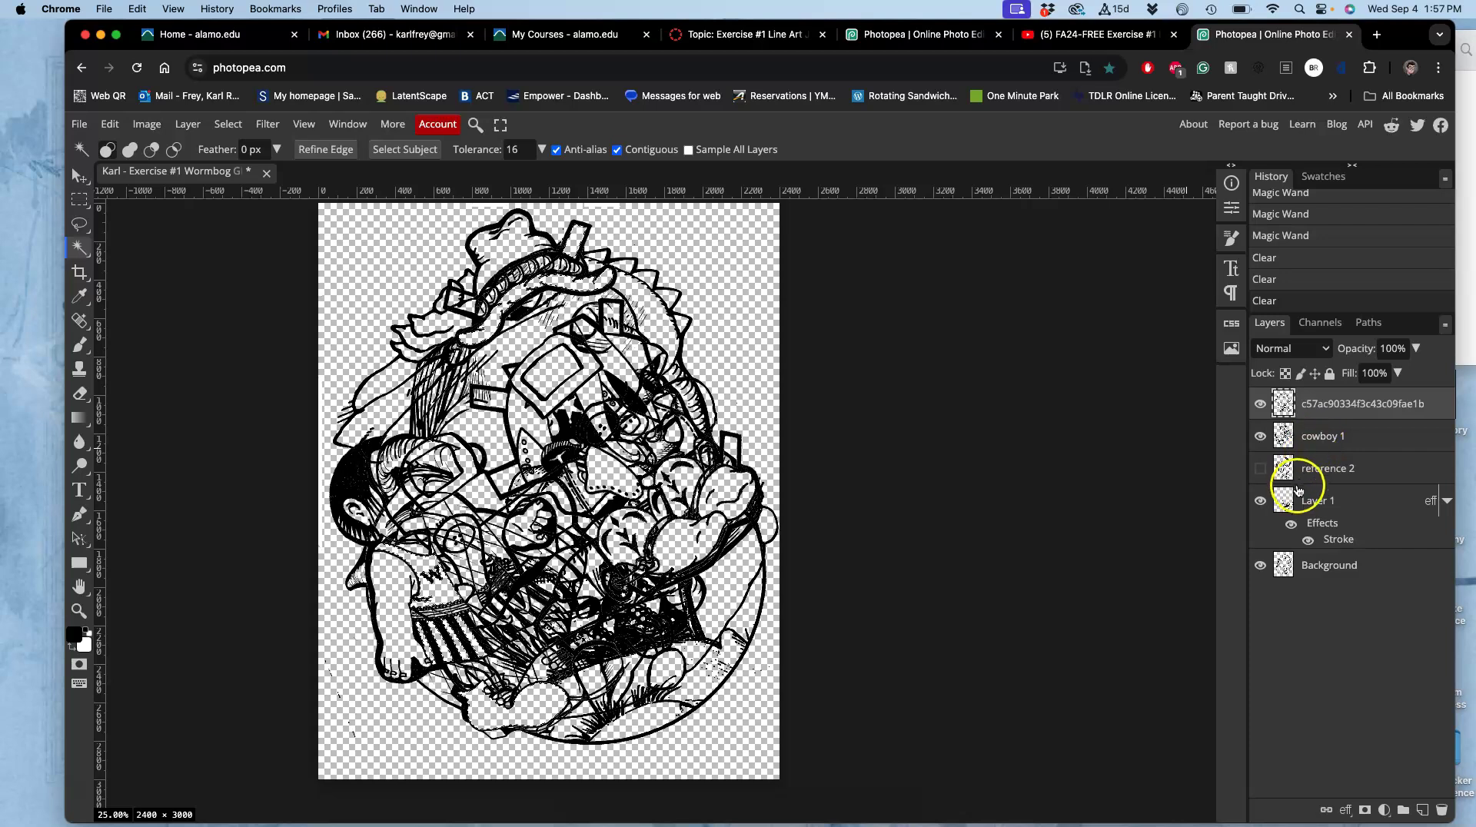
Show reference 2, erase the selected areas from it, and deselect.
left_click(1300, 496)
left_click(1259, 468)
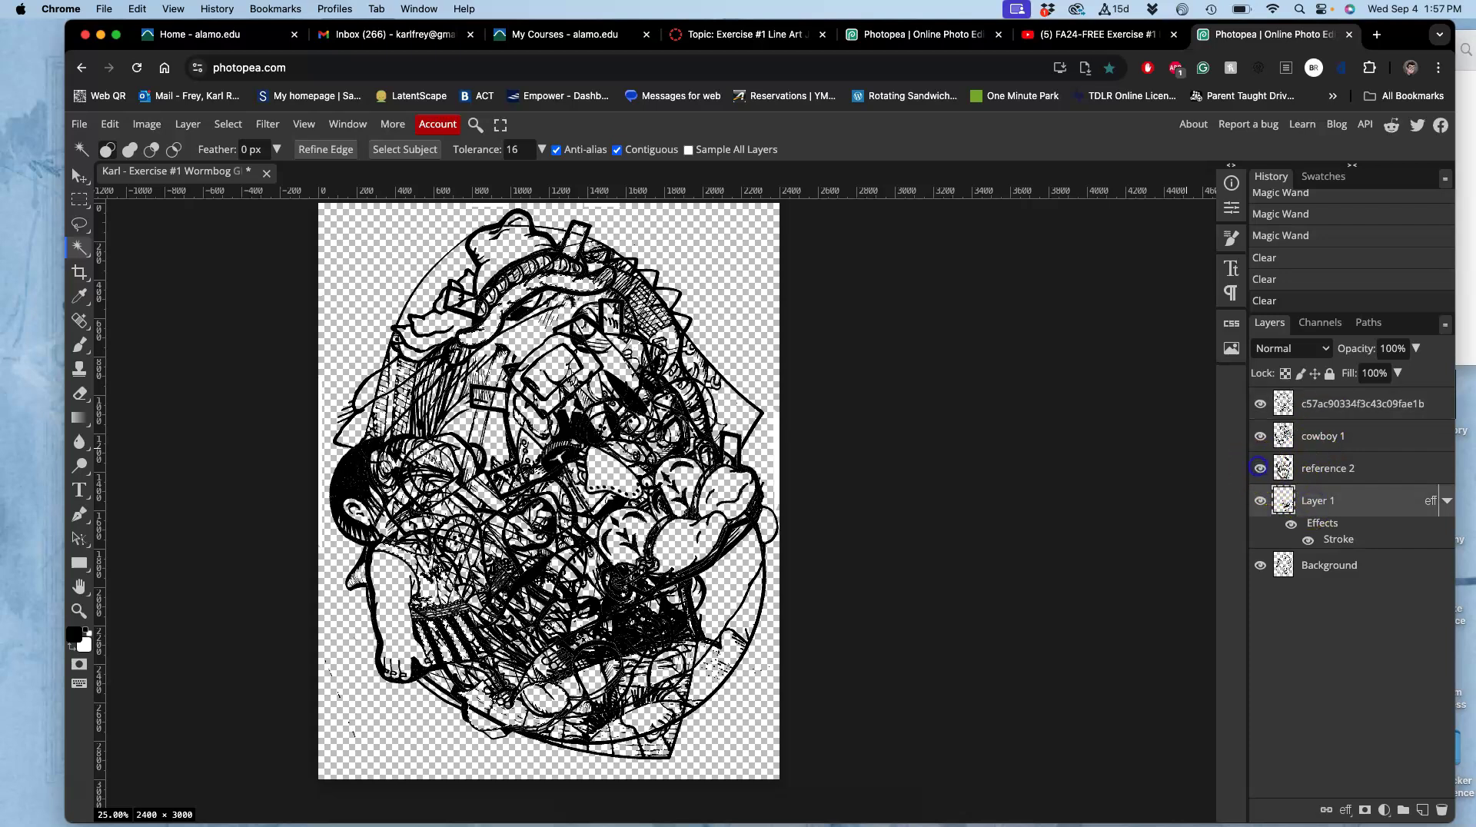
left_click(1282, 469)
key("Delete")
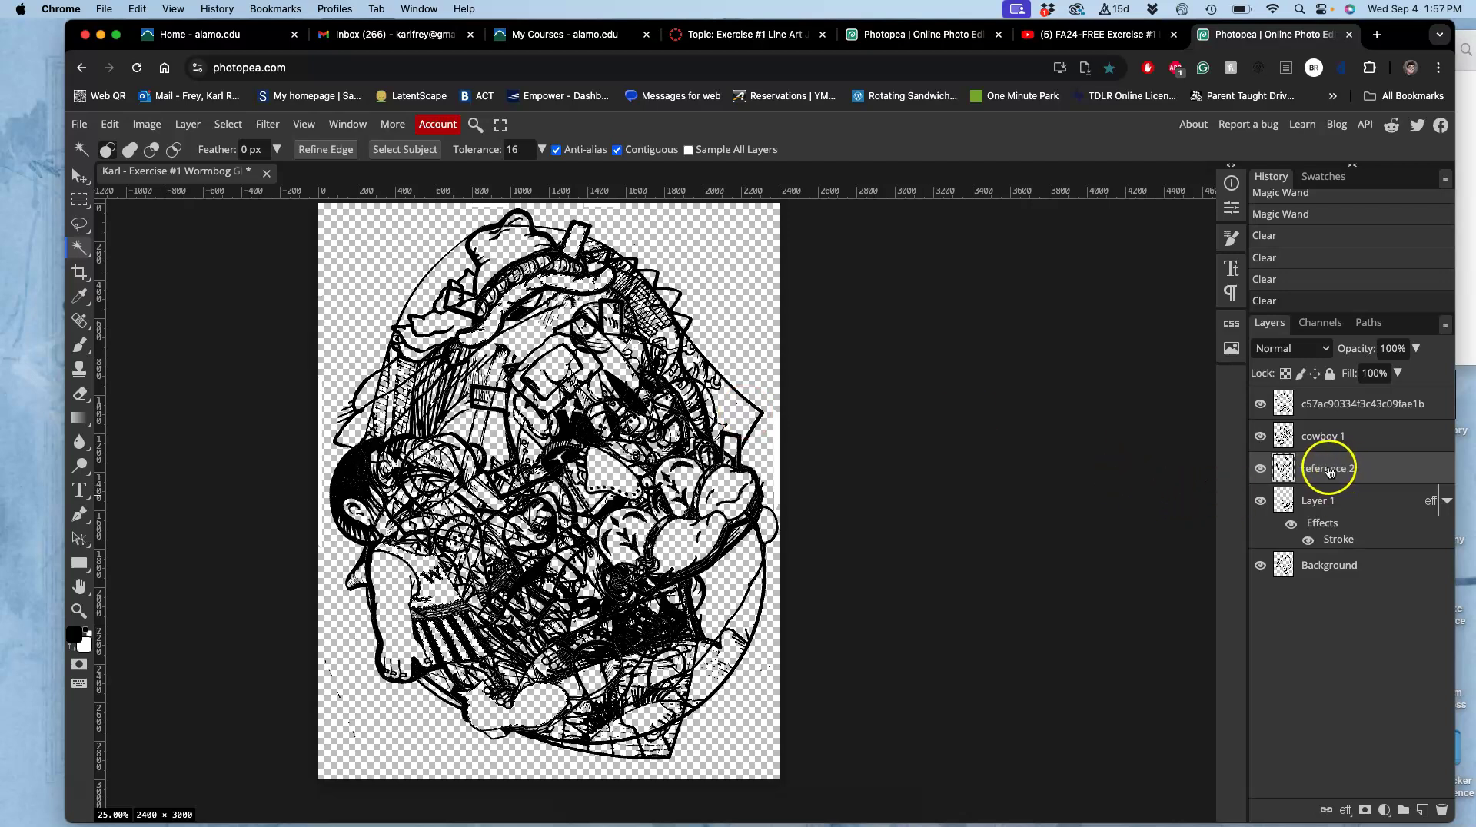
key("super+d")
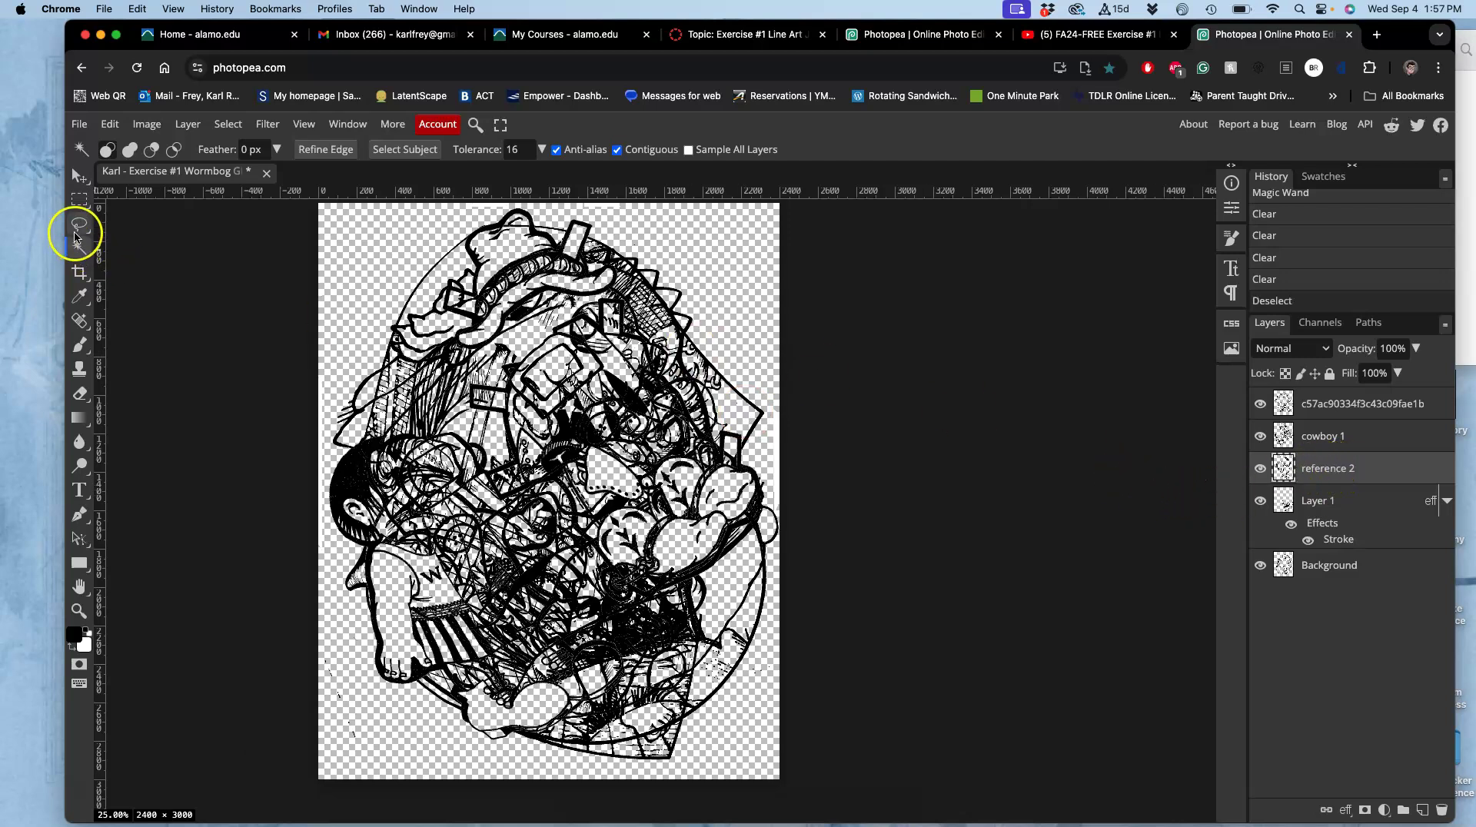
Lasso three patches of unwanted lines and erase each one.
left_click(79, 228)
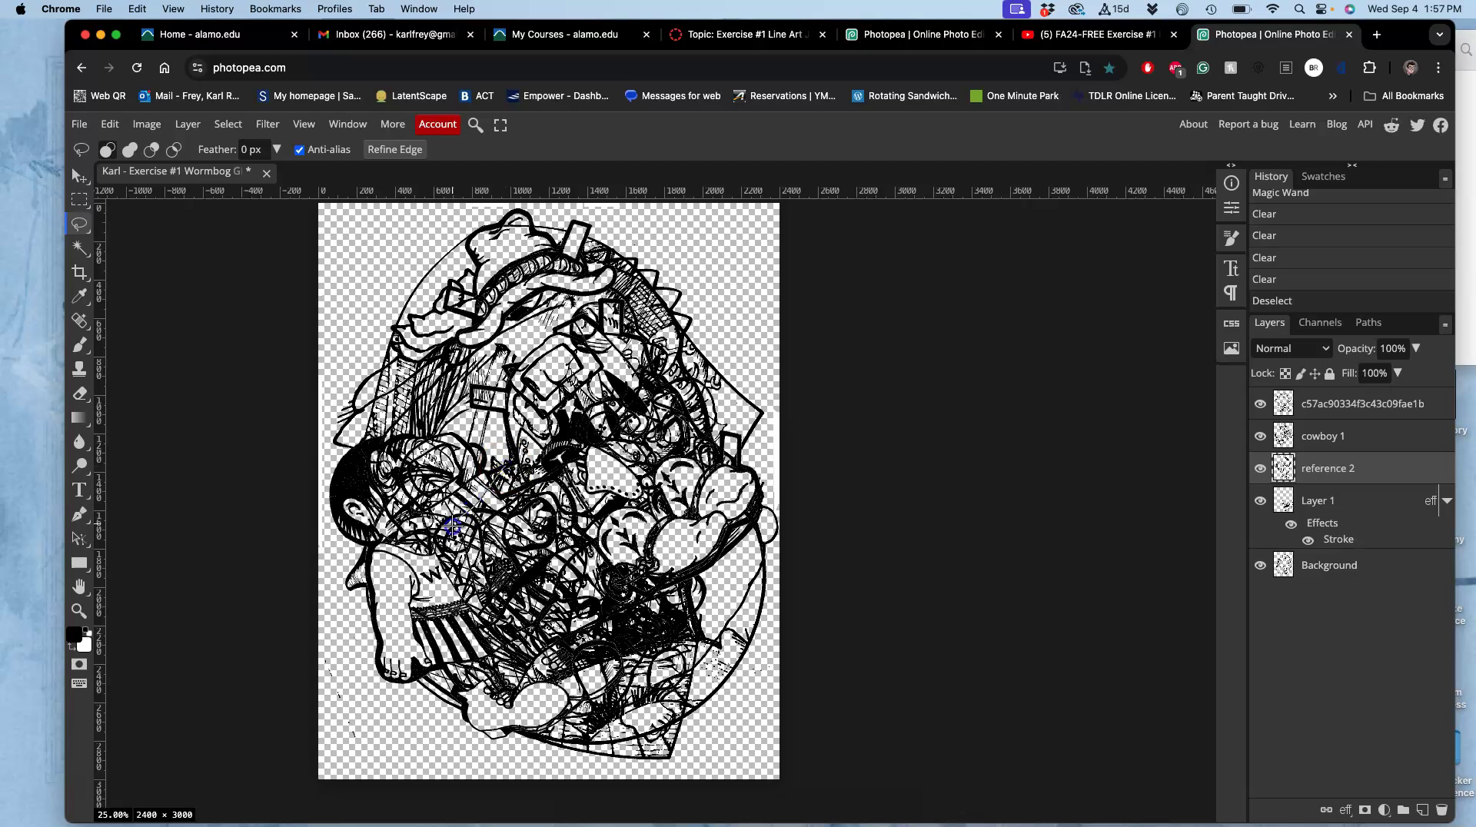
mouse_move(575, 544)
left_mouse_down()
mouse_move(598, 504)
mouse_move(504, 490)
left_mouse_up()
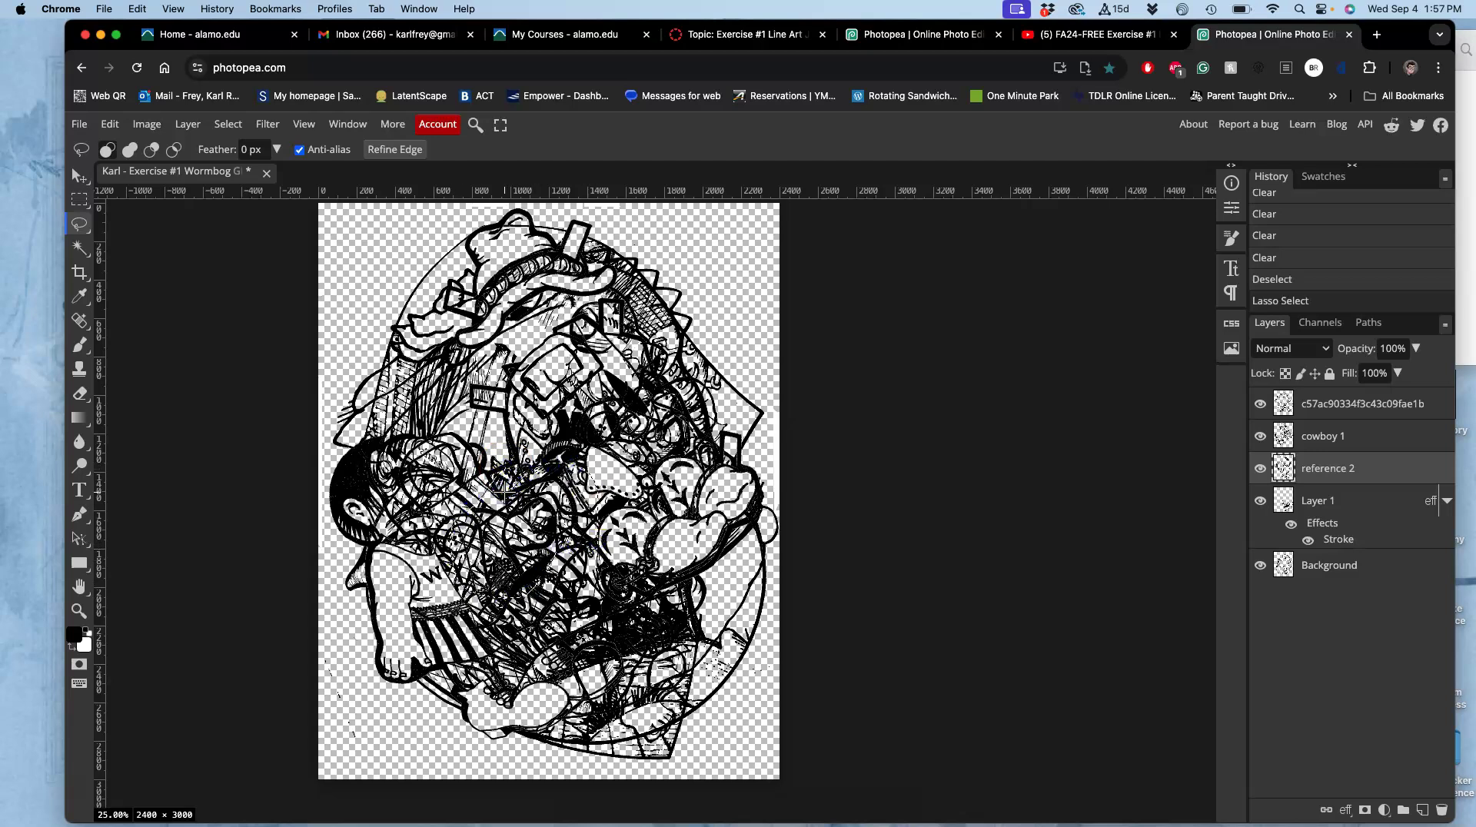
key("Delete")
left_click_drag(694, 435, 688, 425)
key("Delete")
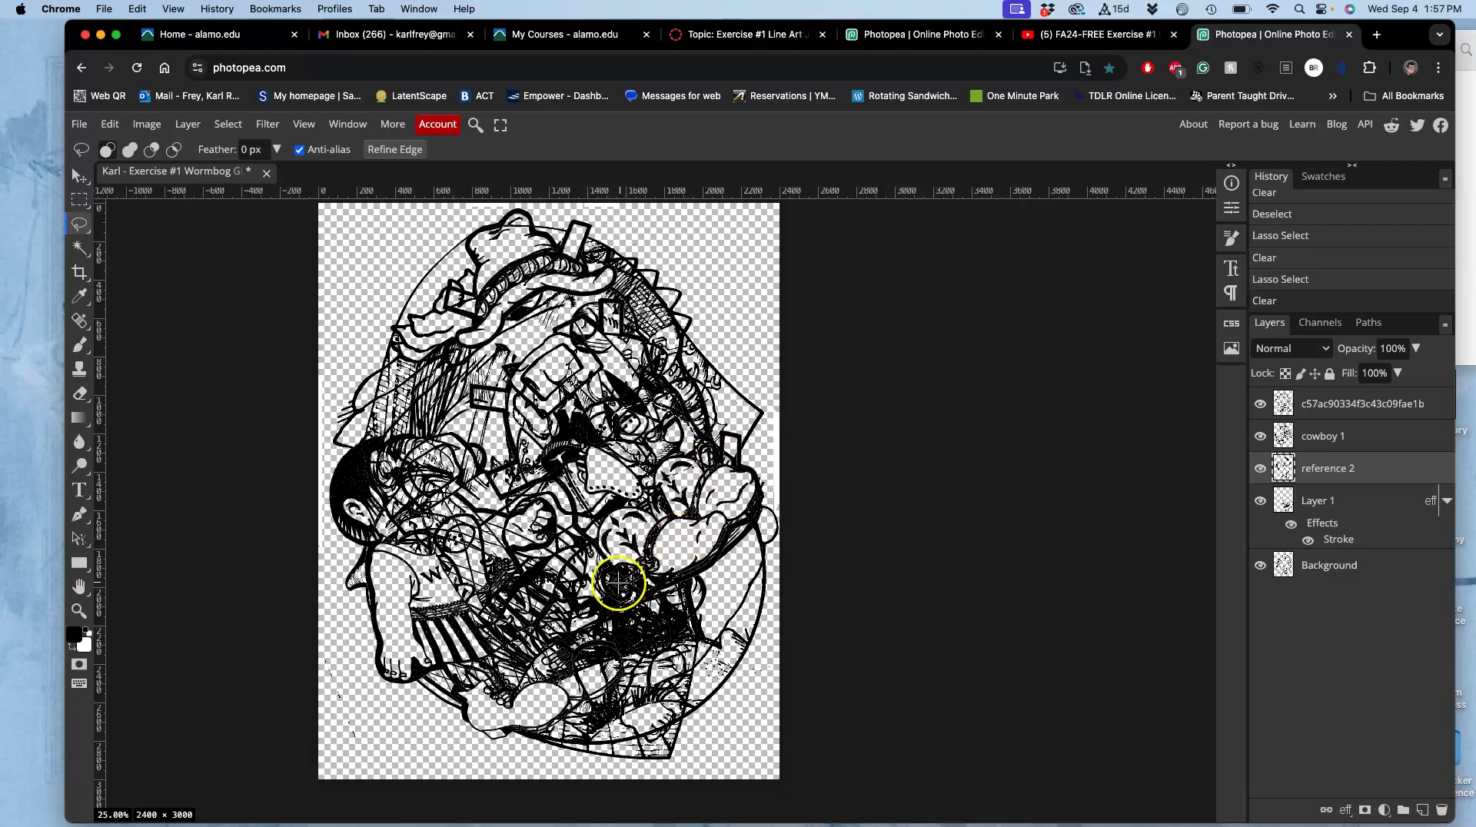
left_click_drag(517, 594, 550, 615)
key("Delete")
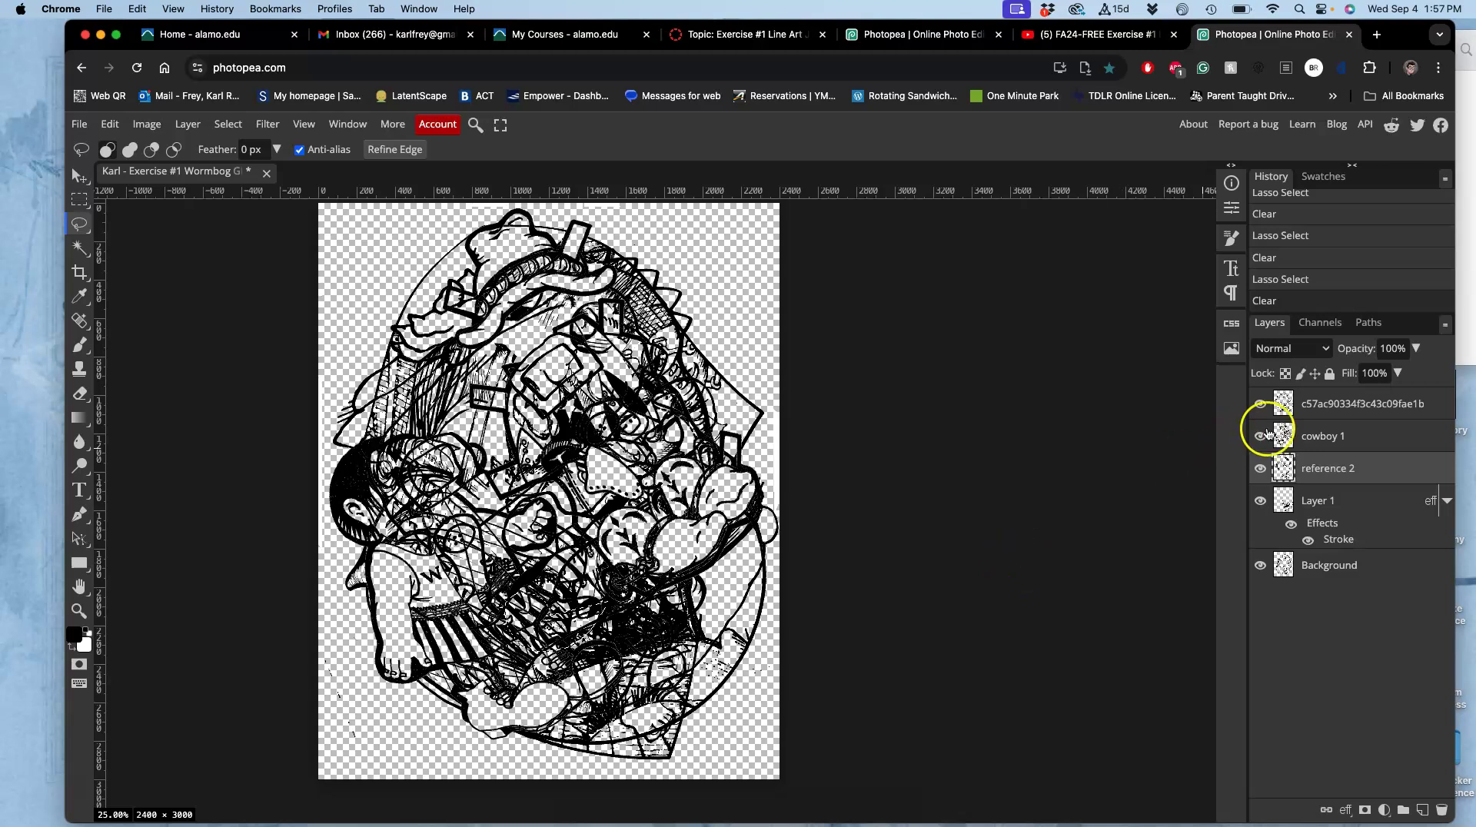
Clear the selected area from the top layer, then toggle cowboy 1 and reference 2 to compare.
left_click(1306, 411)
key("Delete")
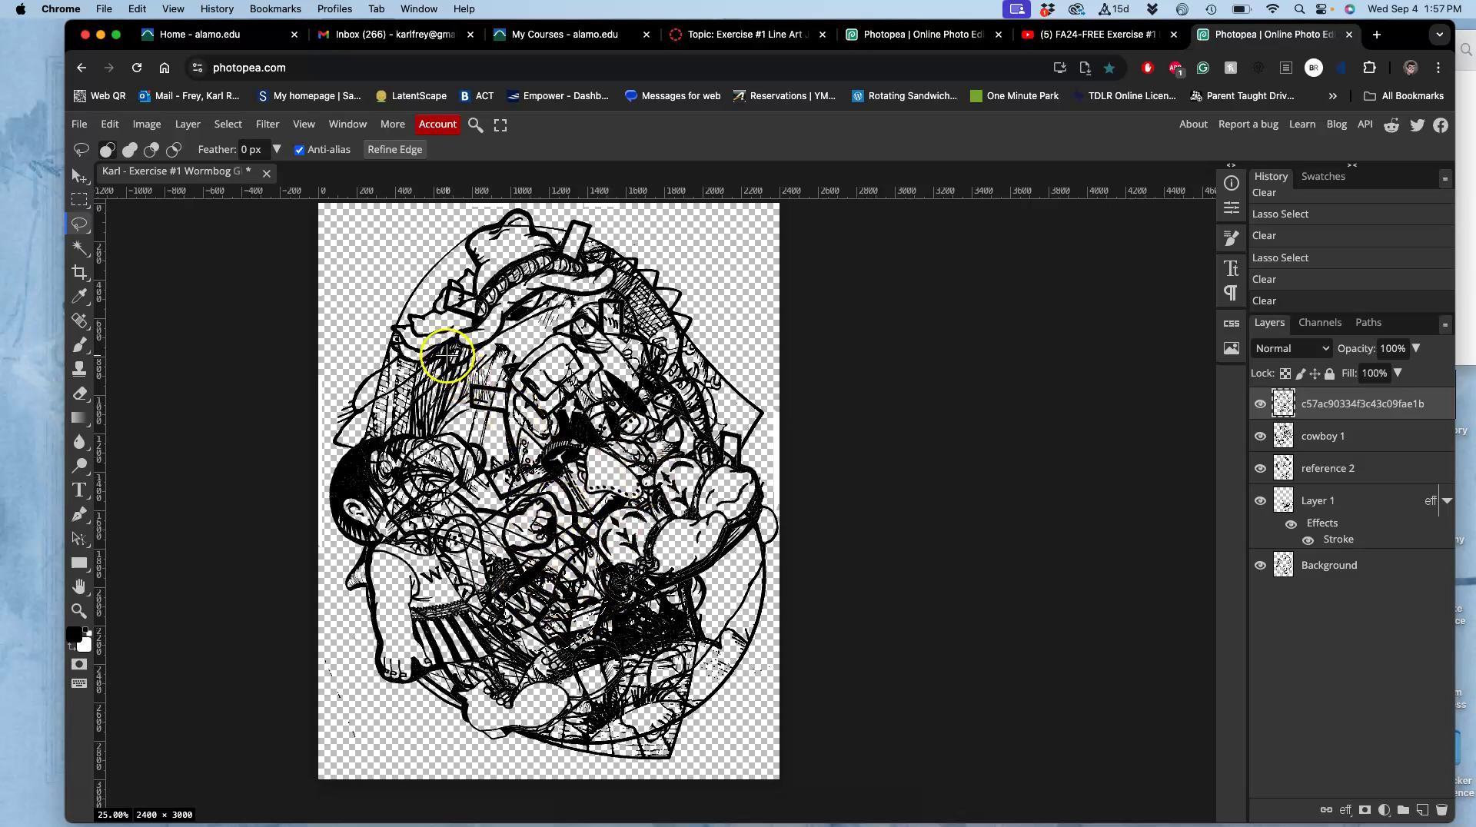
left_click(1259, 436)
left_click(1258, 437)
left_click(1262, 468)
left_click(1264, 469)
On reference 2, lasso and erase lines on the left side of the figure, then deselect.
left_click(1307, 467)
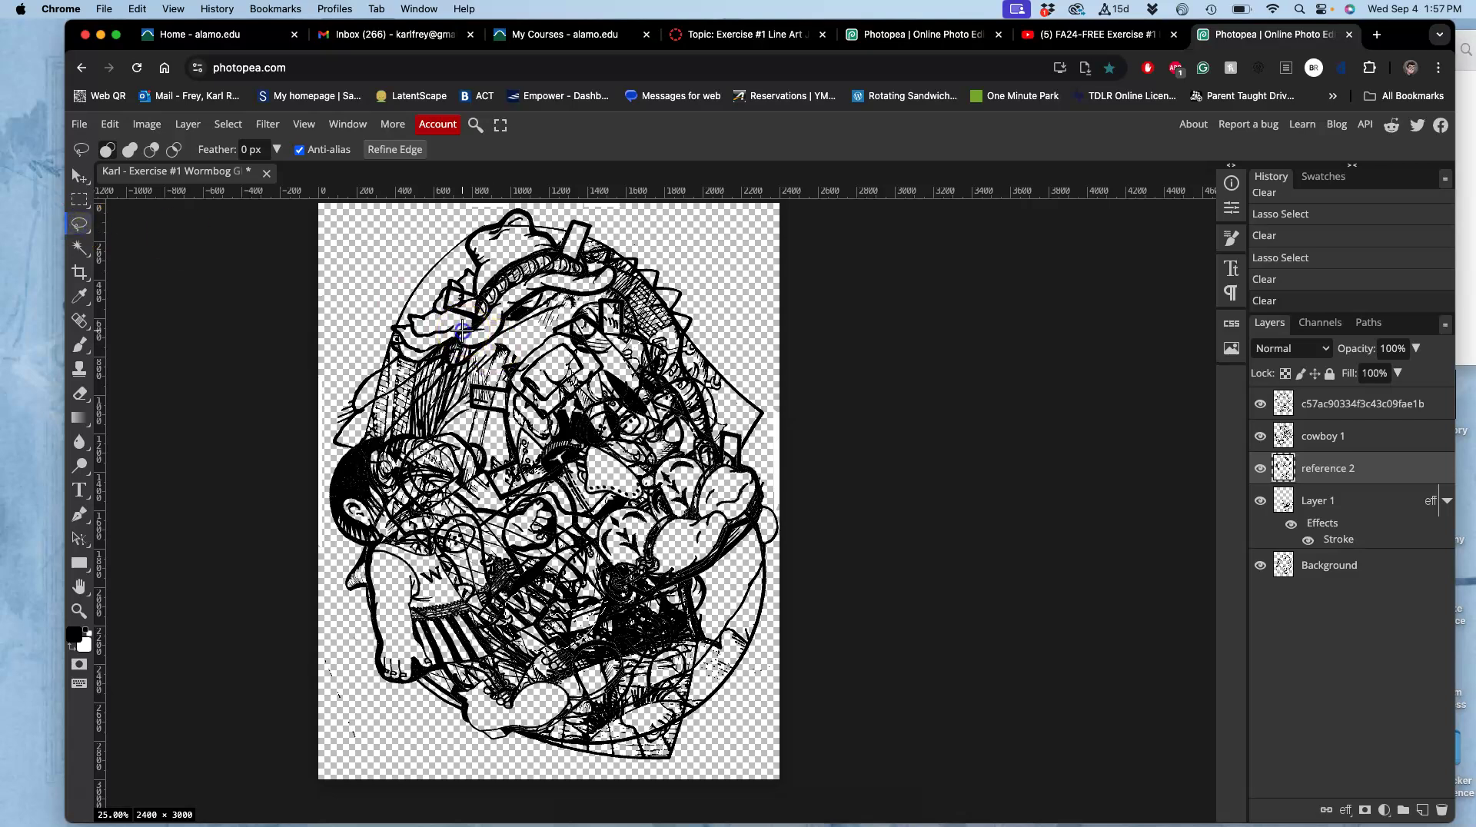
mouse_move(462, 391)
left_mouse_down()
mouse_move(496, 347)
mouse_move(522, 380)
mouse_move(526, 492)
mouse_move(403, 491)
mouse_move(492, 507)
left_mouse_up()
key("Delete")
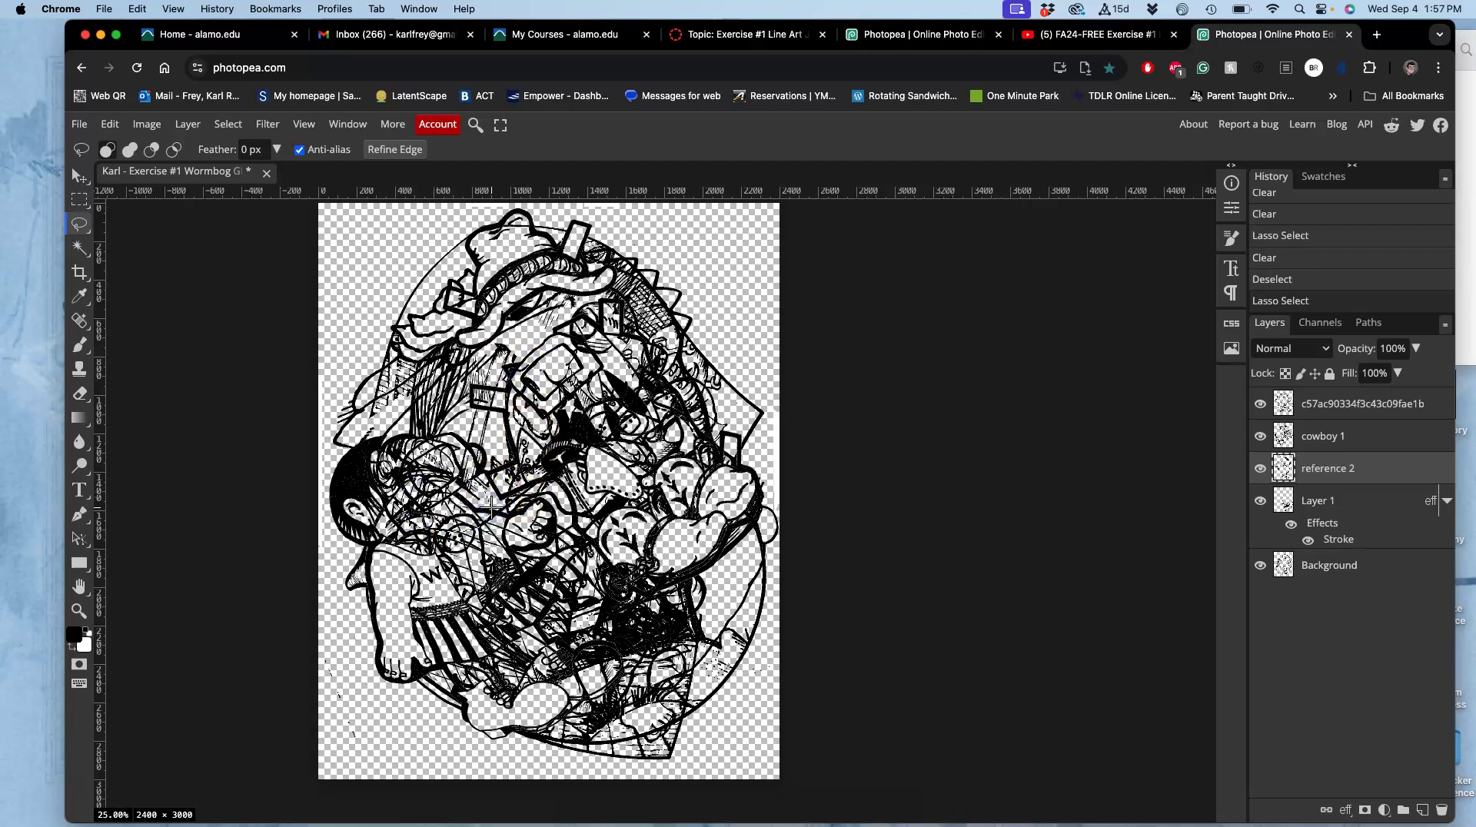
key("Delete")
left_click(550, 525)
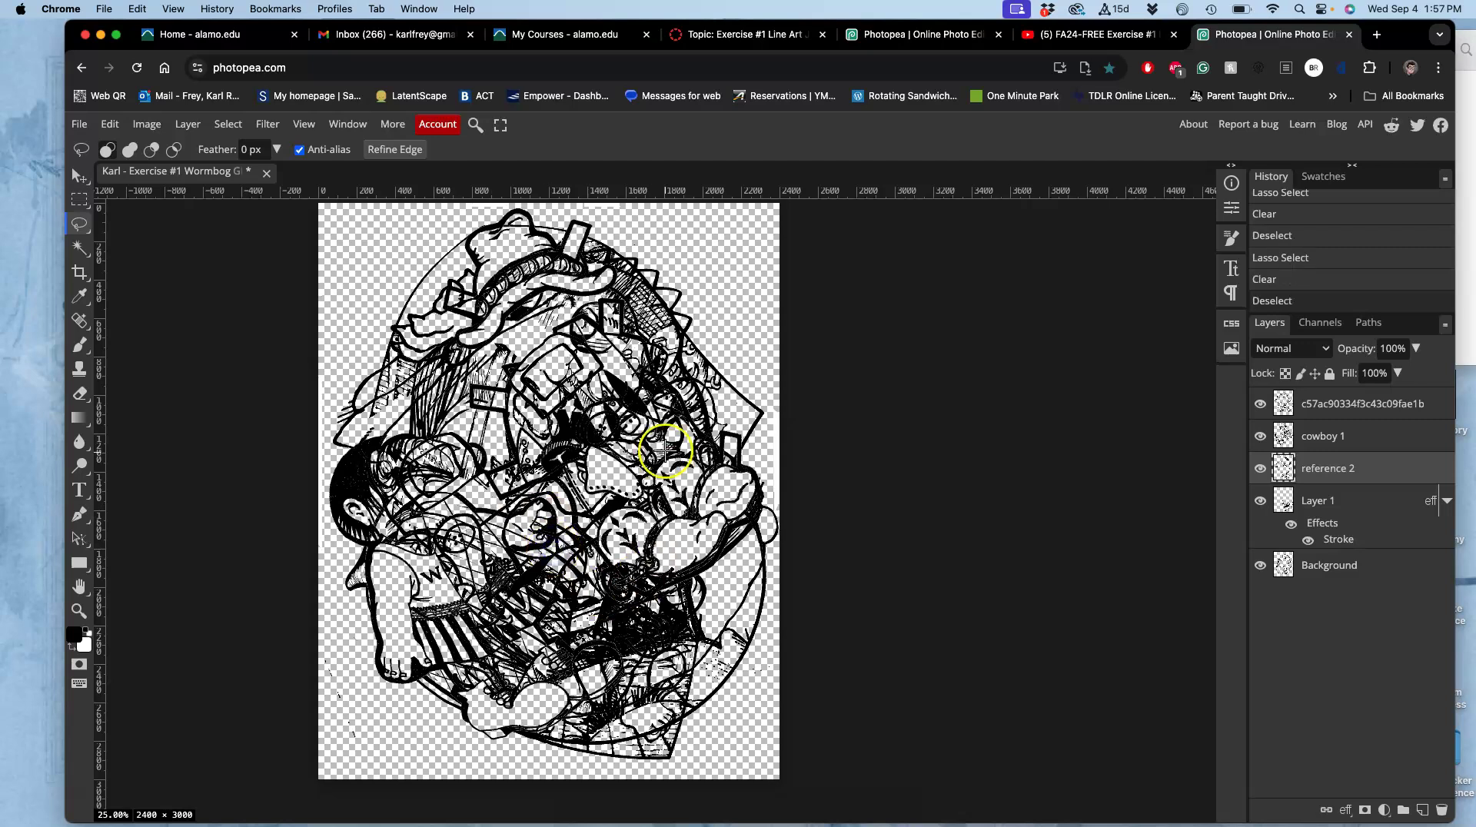
Lasso a lower area and clear it from reference 2 and cowboy 1, then deselect.
mouse_move(657, 614)
left_mouse_down()
mouse_move(659, 666)
mouse_move(615, 677)
mouse_move(491, 659)
left_mouse_up()
left_click_drag(579, 578, 601, 624)
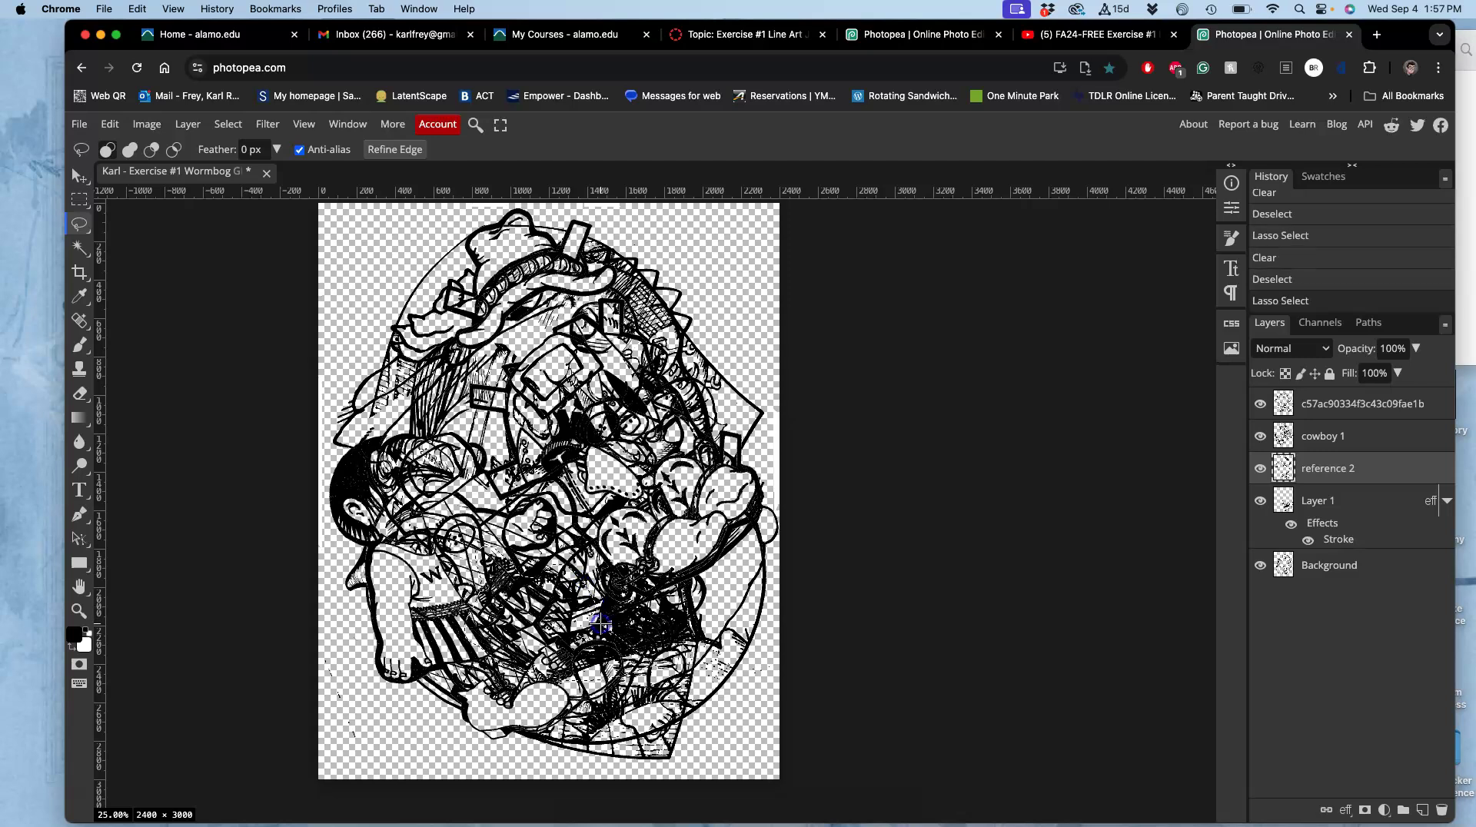
key("Delete")
key("Delete")
key("Delete")
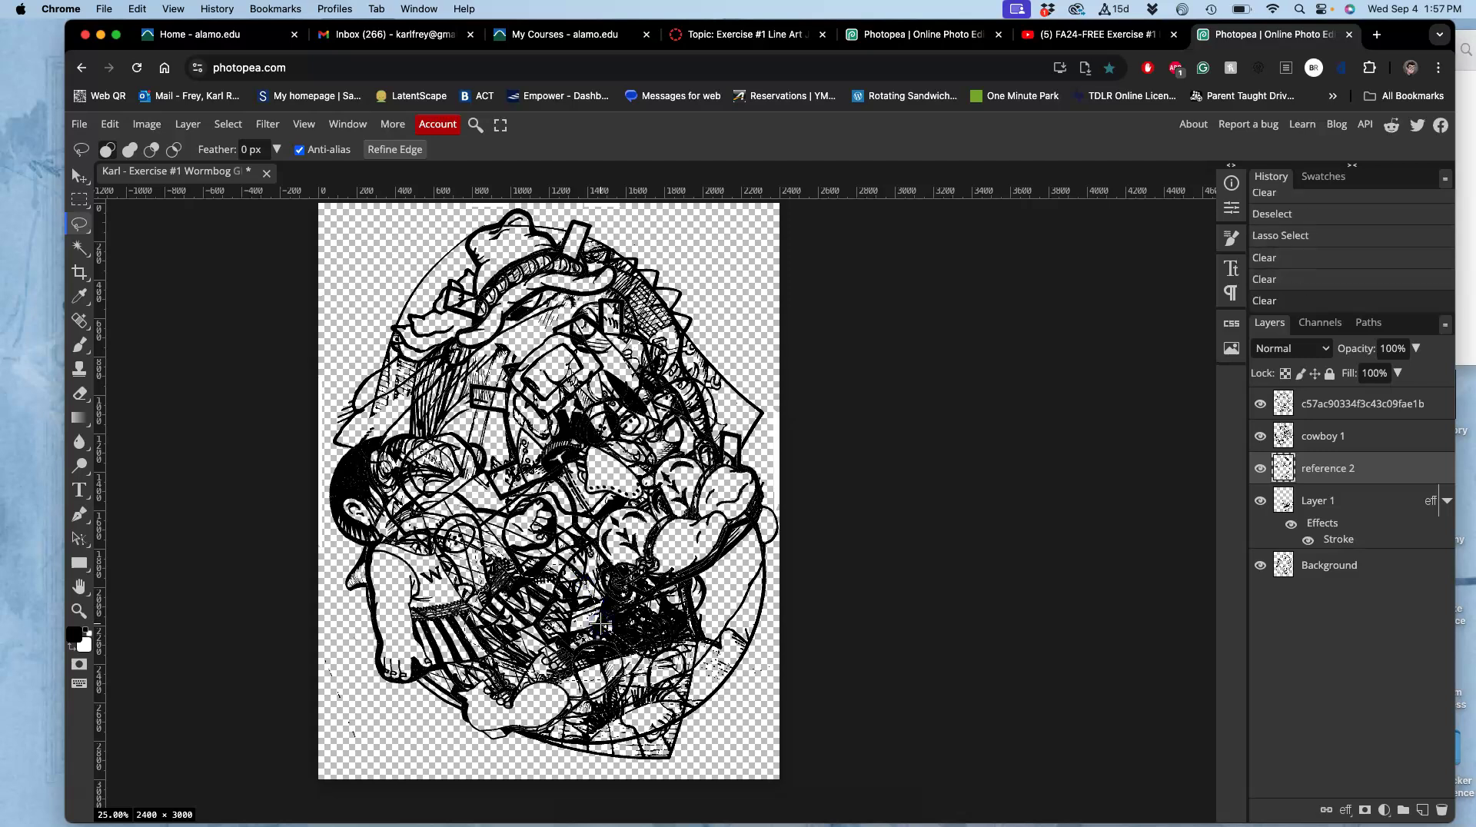
left_click(1313, 449)
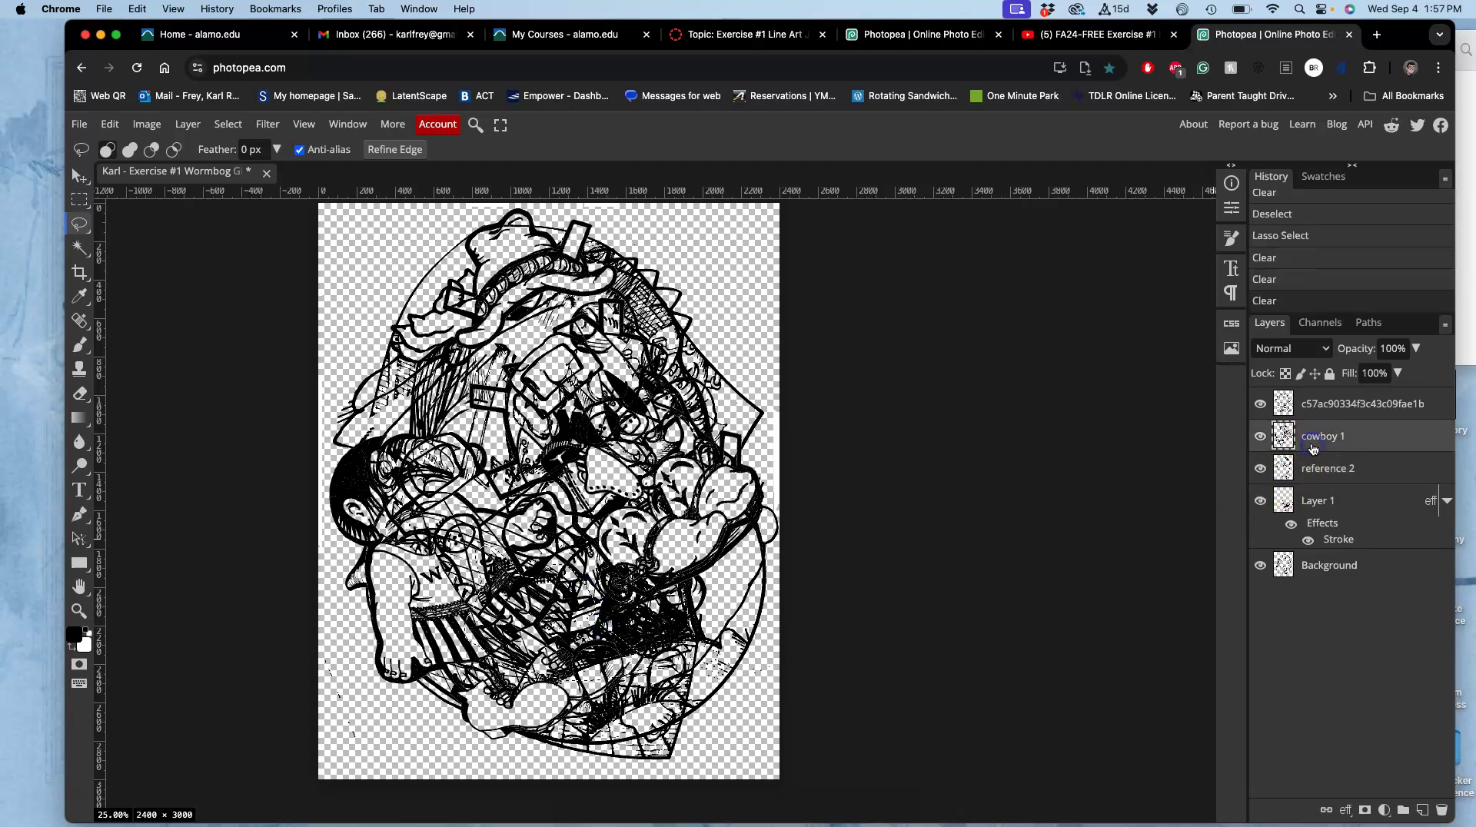
key("Delete")
left_click(954, 505)
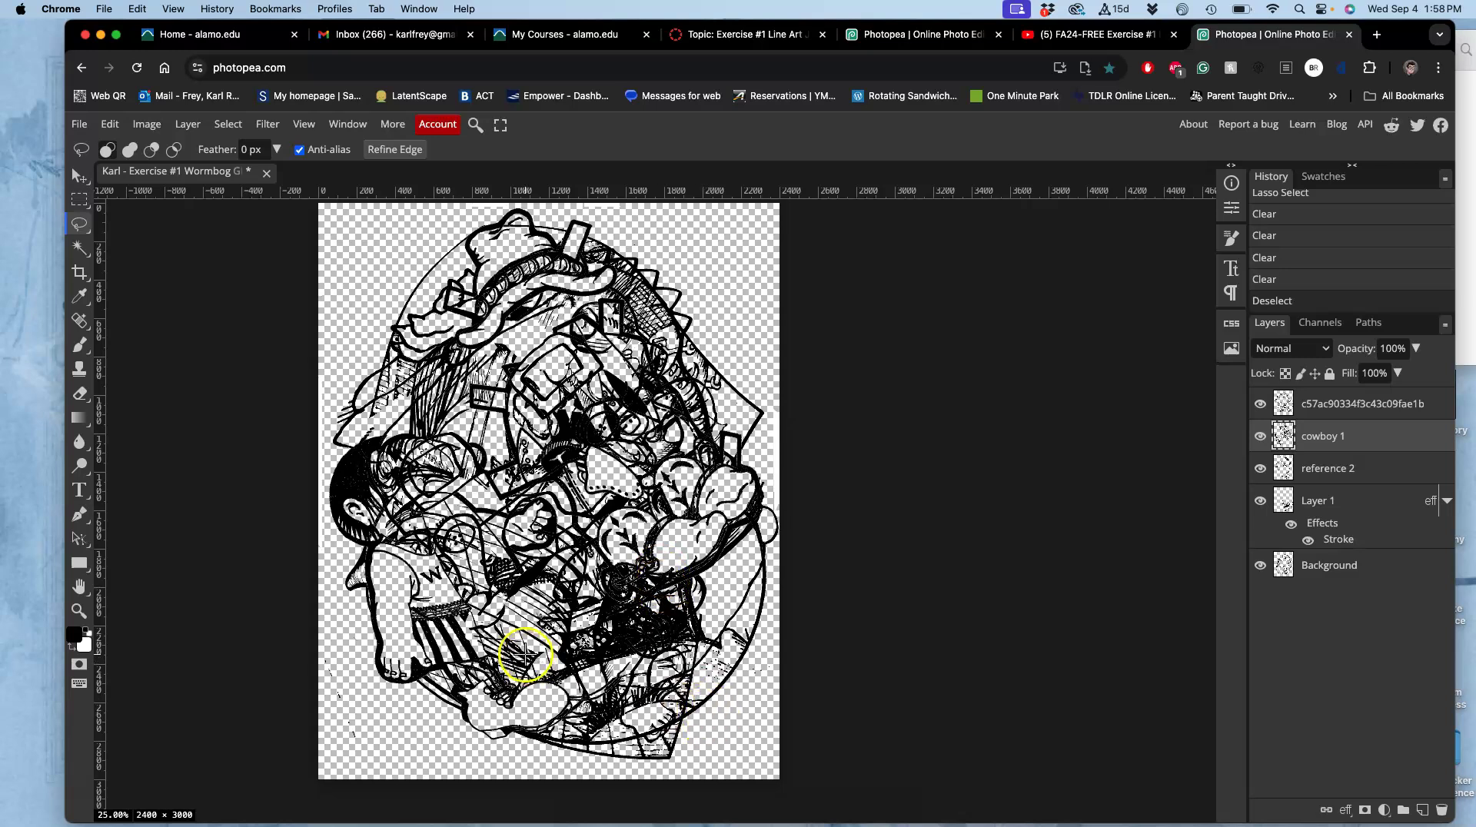
Erase a small lower patch from reference 2 instead, after undoing the first erase, and deselect.
left_click_drag(461, 573, 500, 576)
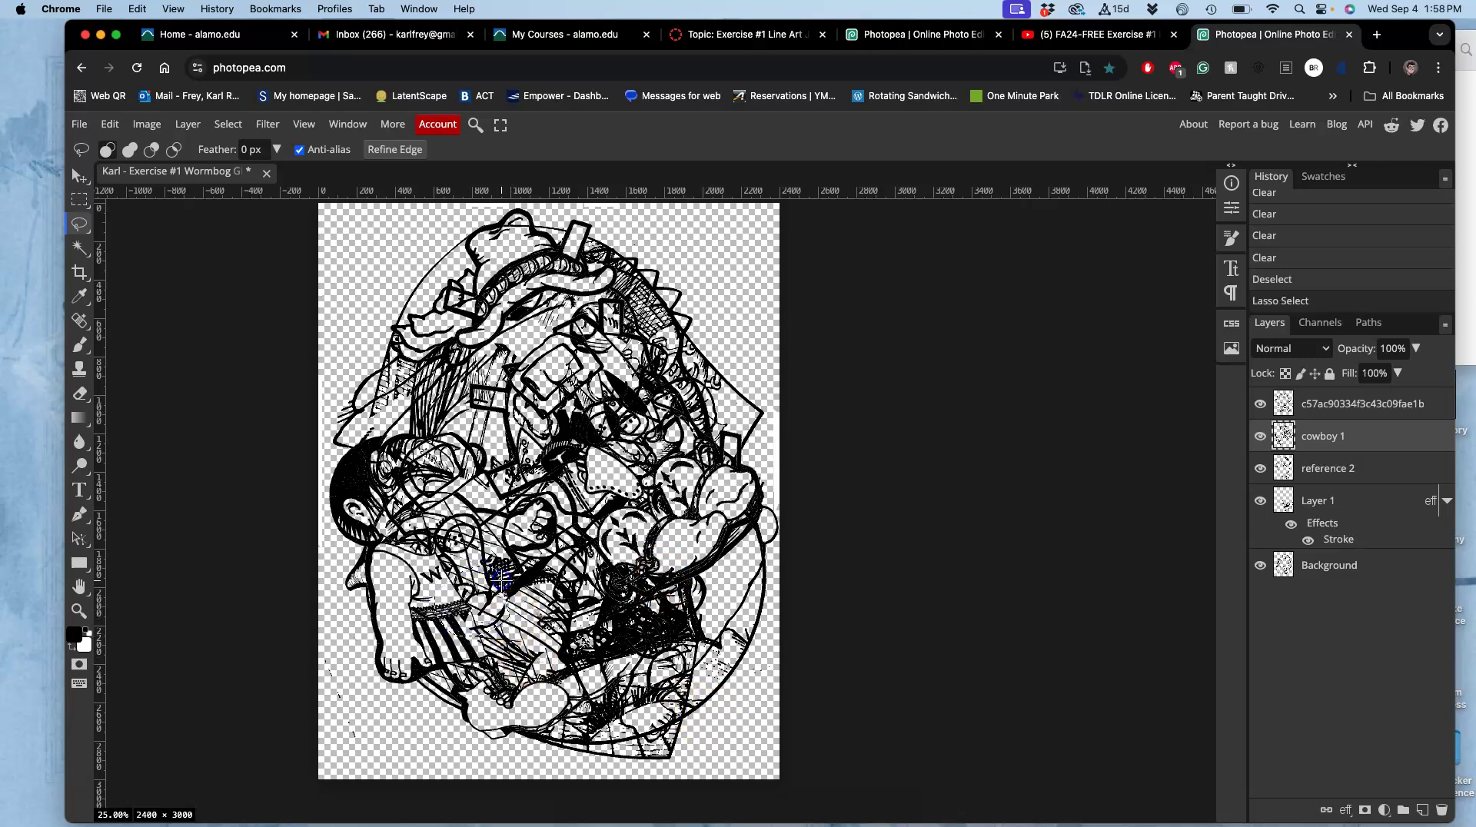
key("Delete")
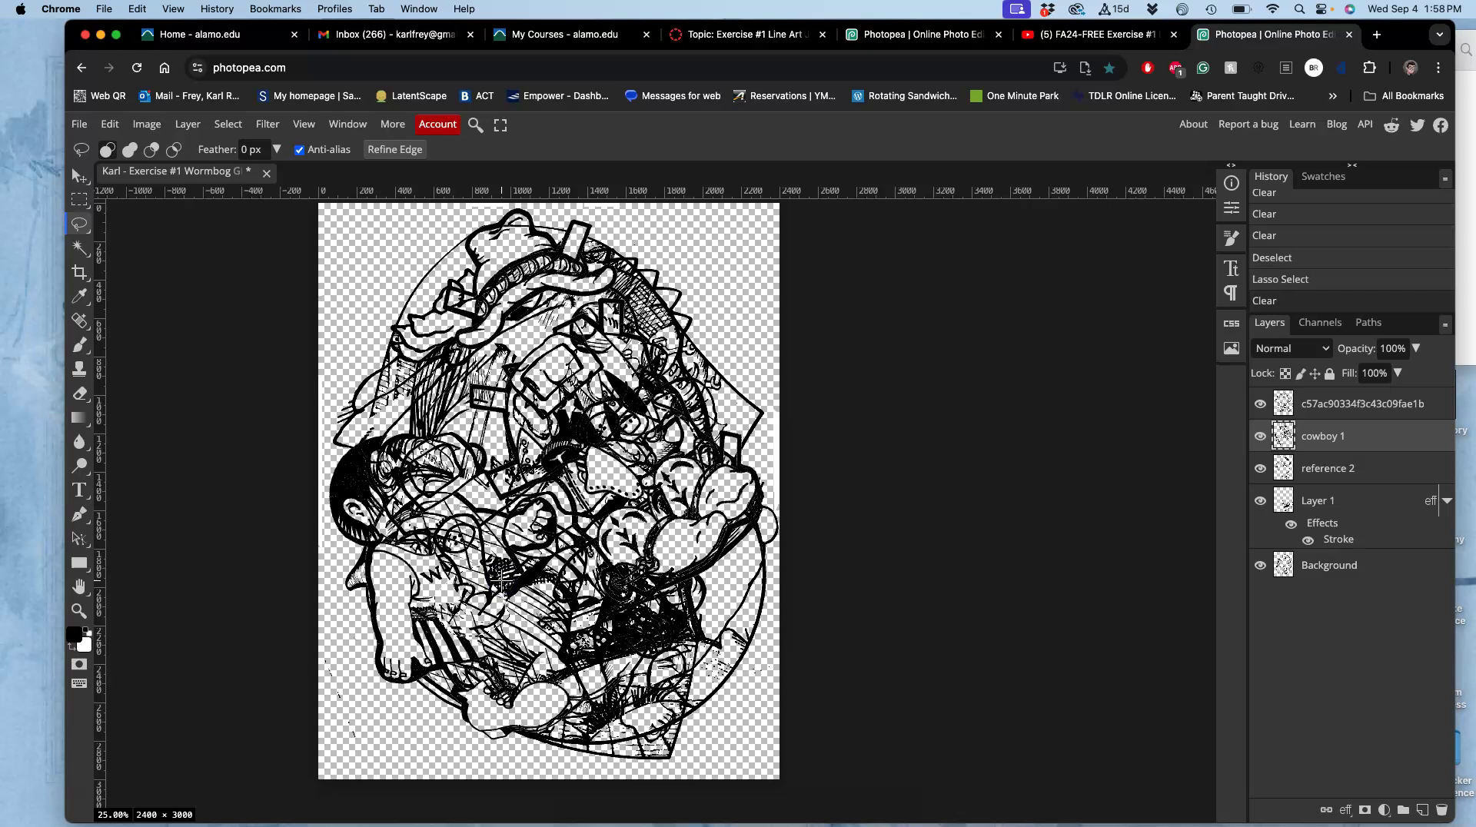
key("ctrl+z")
left_click(1314, 475)
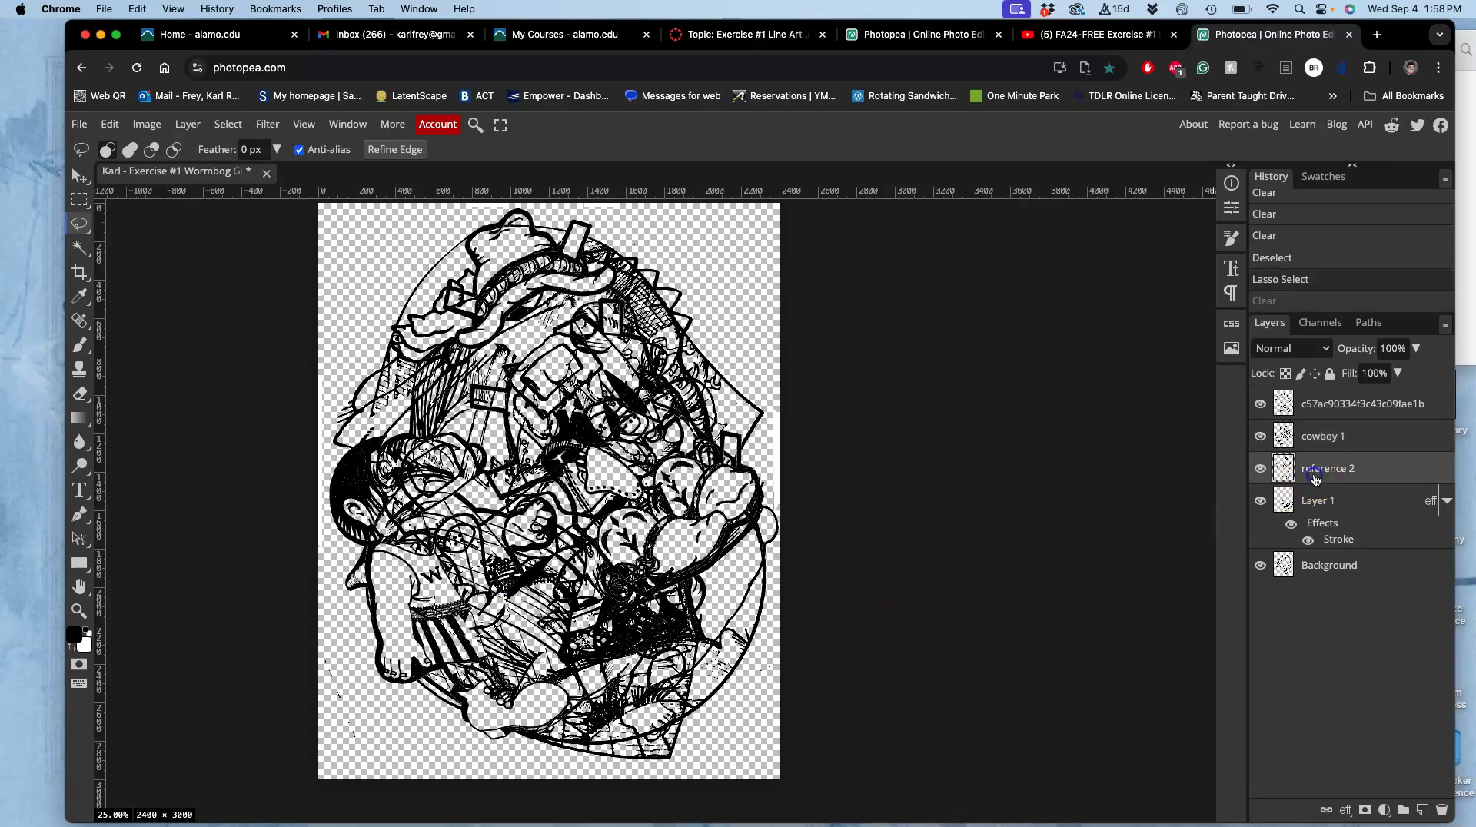
key("Delete")
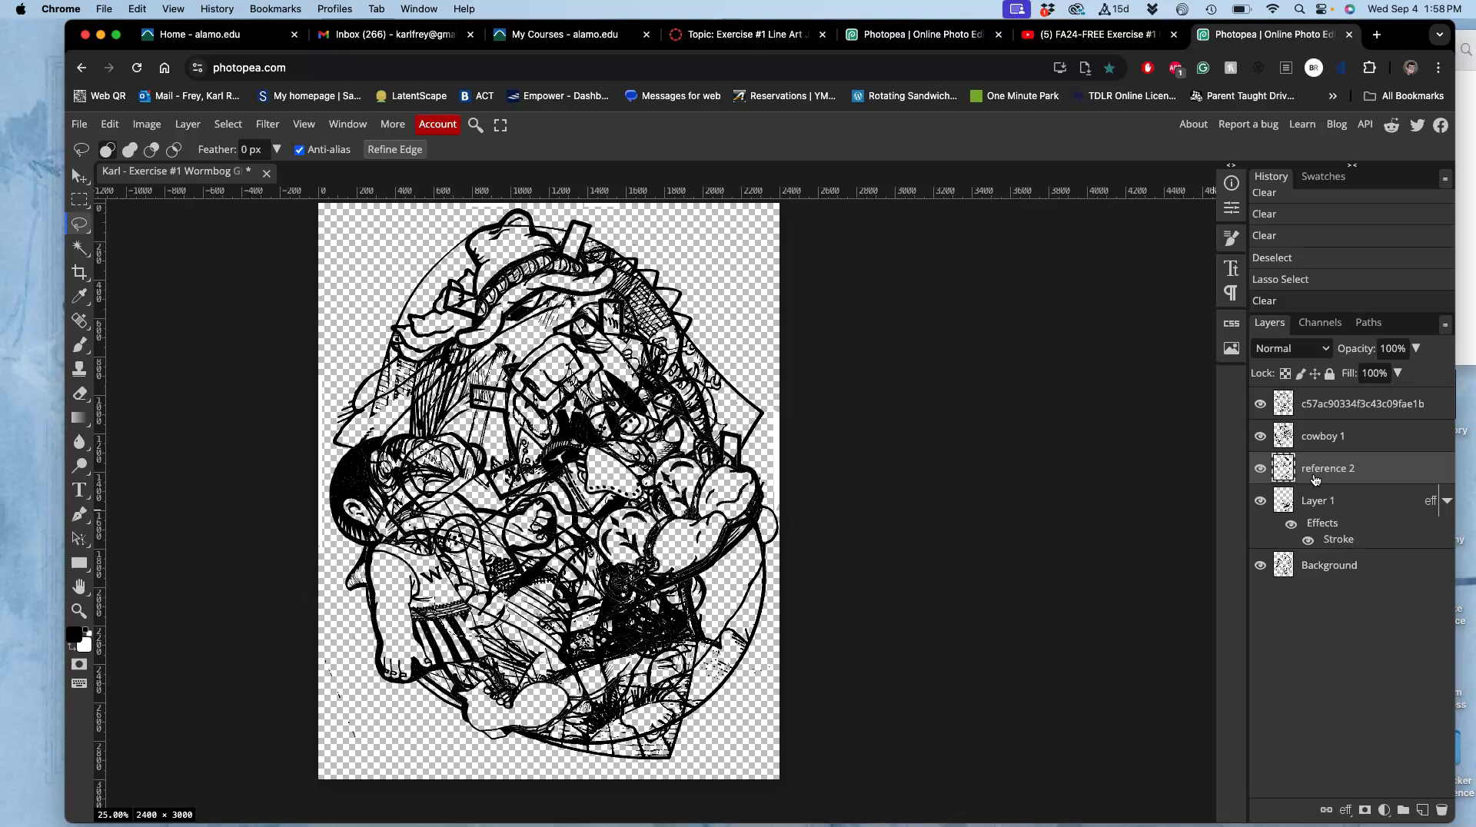
left_click(928, 529)
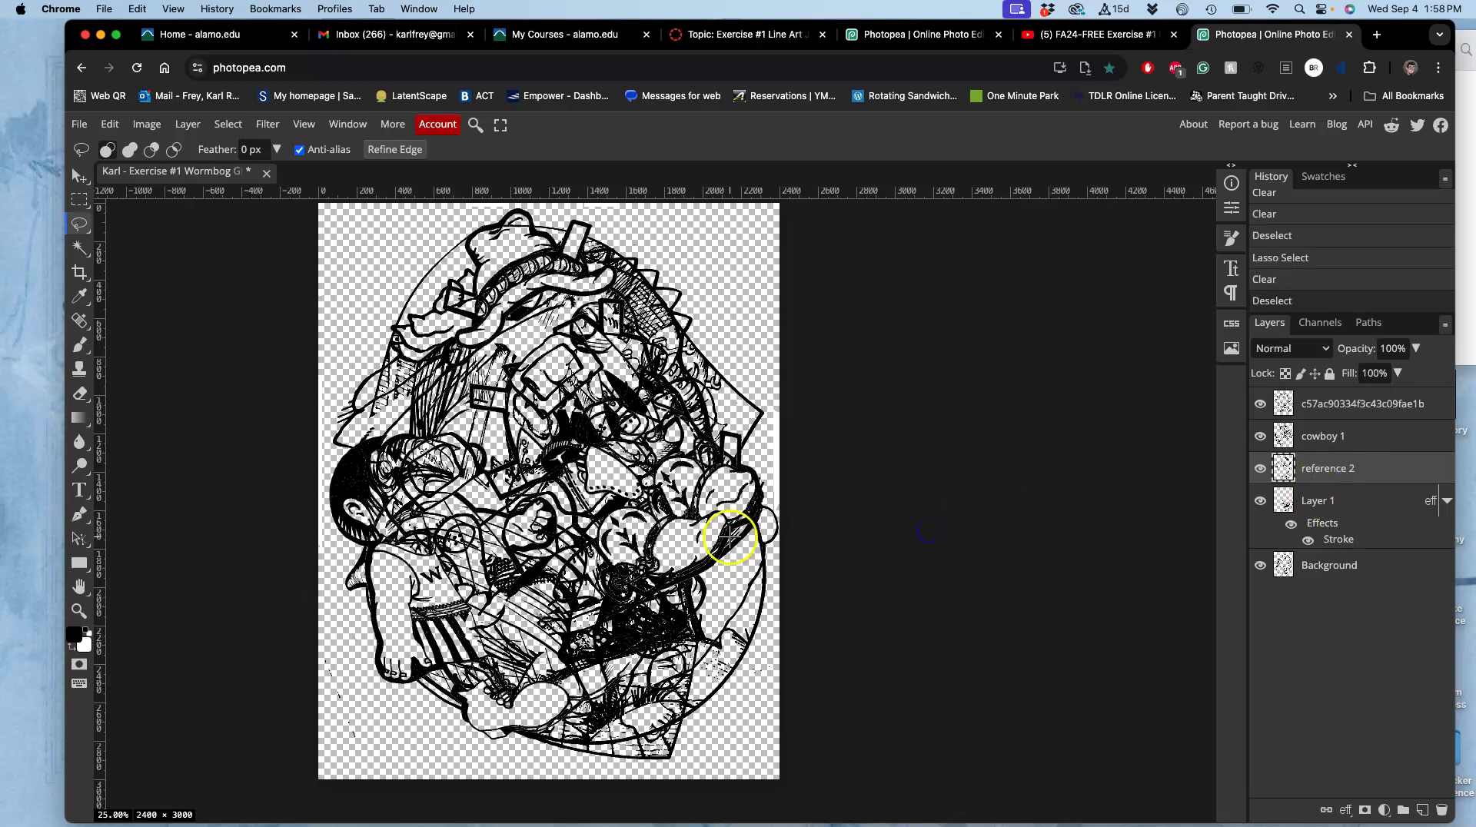
Outline lines on the drawing's right side and toggle the top, cowboy 1 and reference 2 layers to compare.
mouse_move(674, 515)
left_mouse_down()
mouse_move(638, 484)
mouse_move(662, 495)
mouse_move(598, 320)
mouse_move(504, 231)
left_mouse_up()
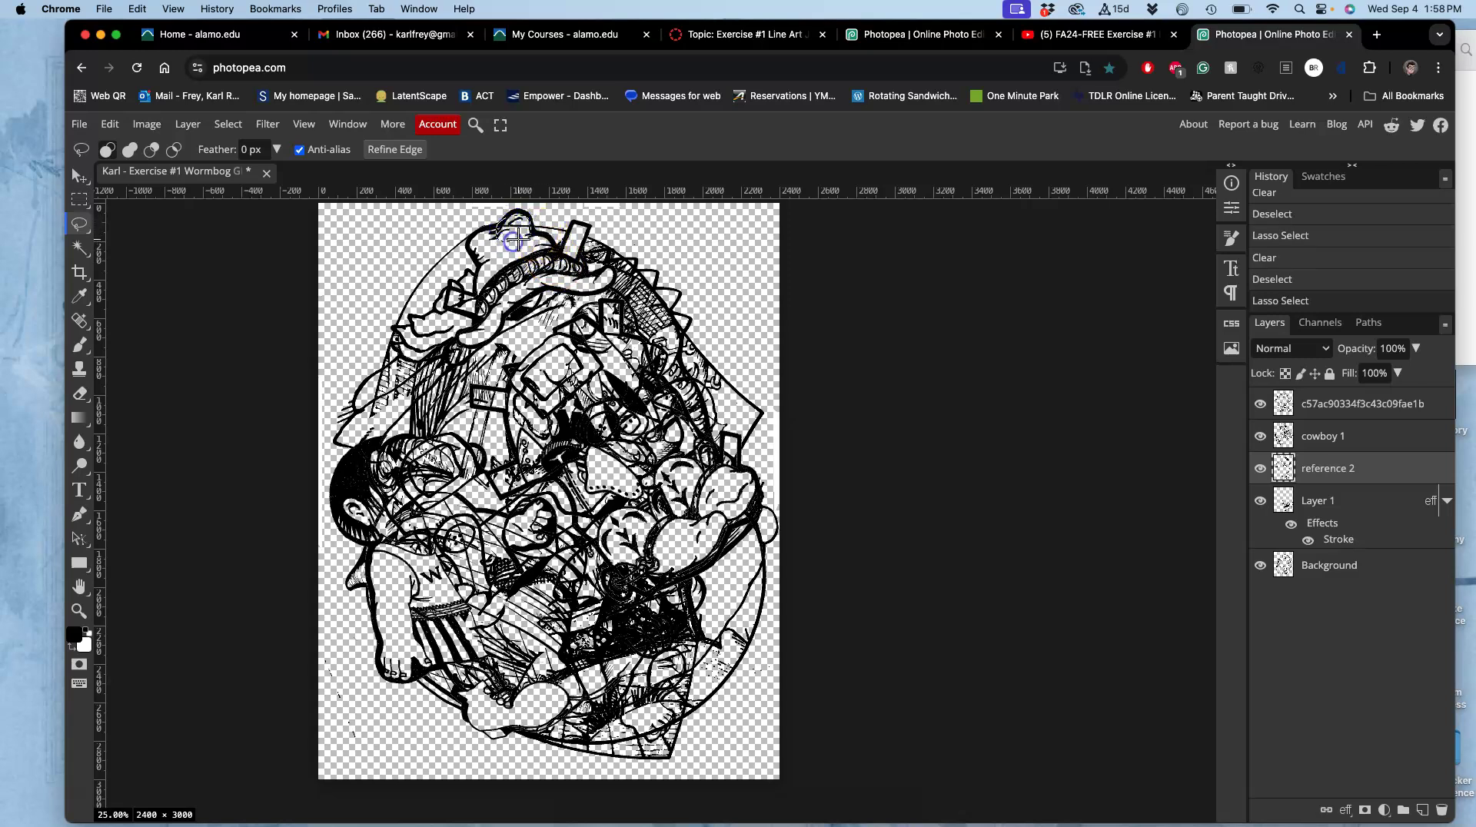
left_click(1259, 405)
left_click(1259, 405)
left_click(1260, 435)
left_click(1260, 435)
left_click(1260, 469)
left_click(1260, 470)
left_click(1314, 472)
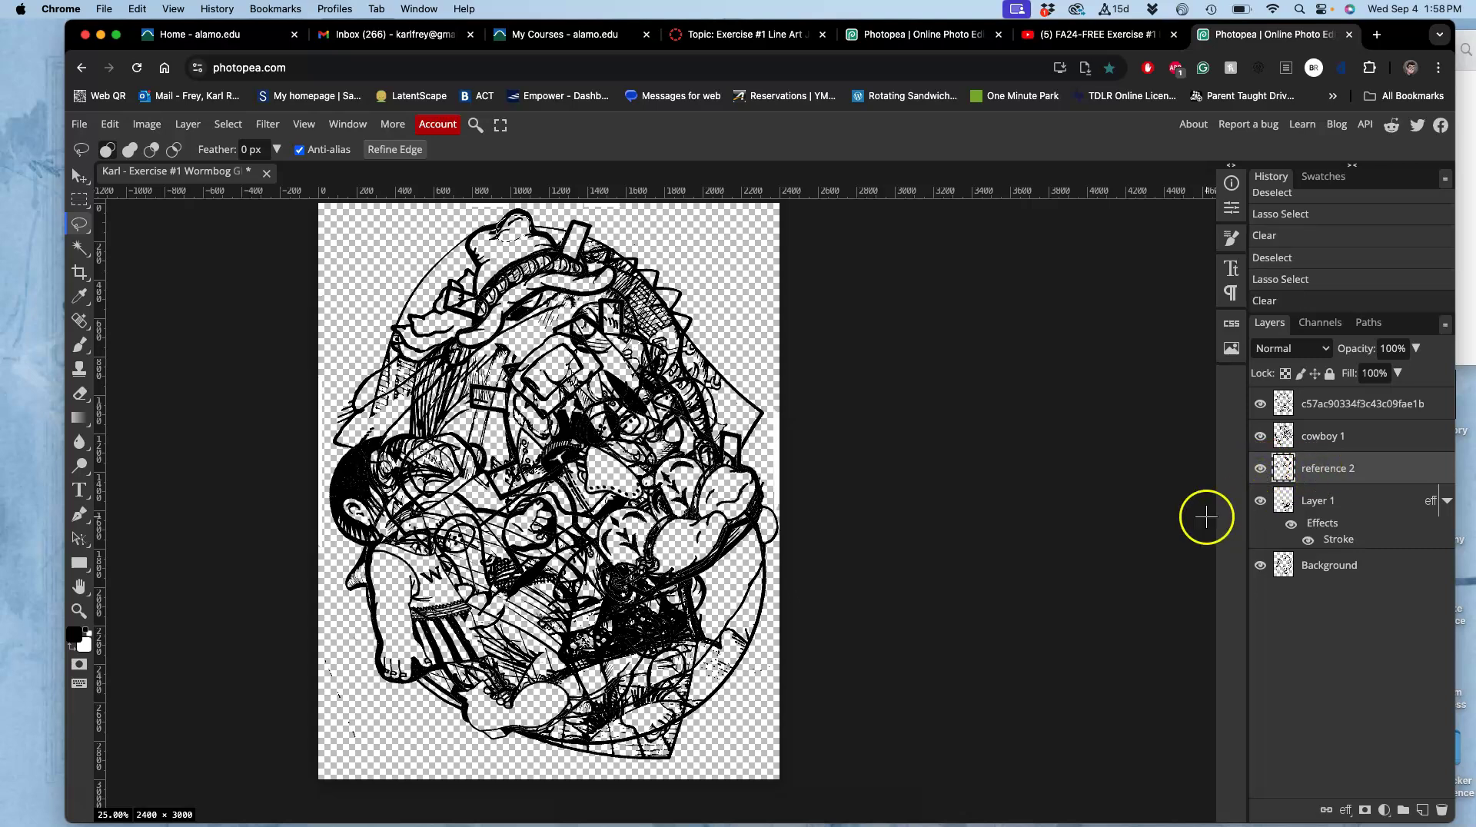
scroll(847, 497, "down", 1)
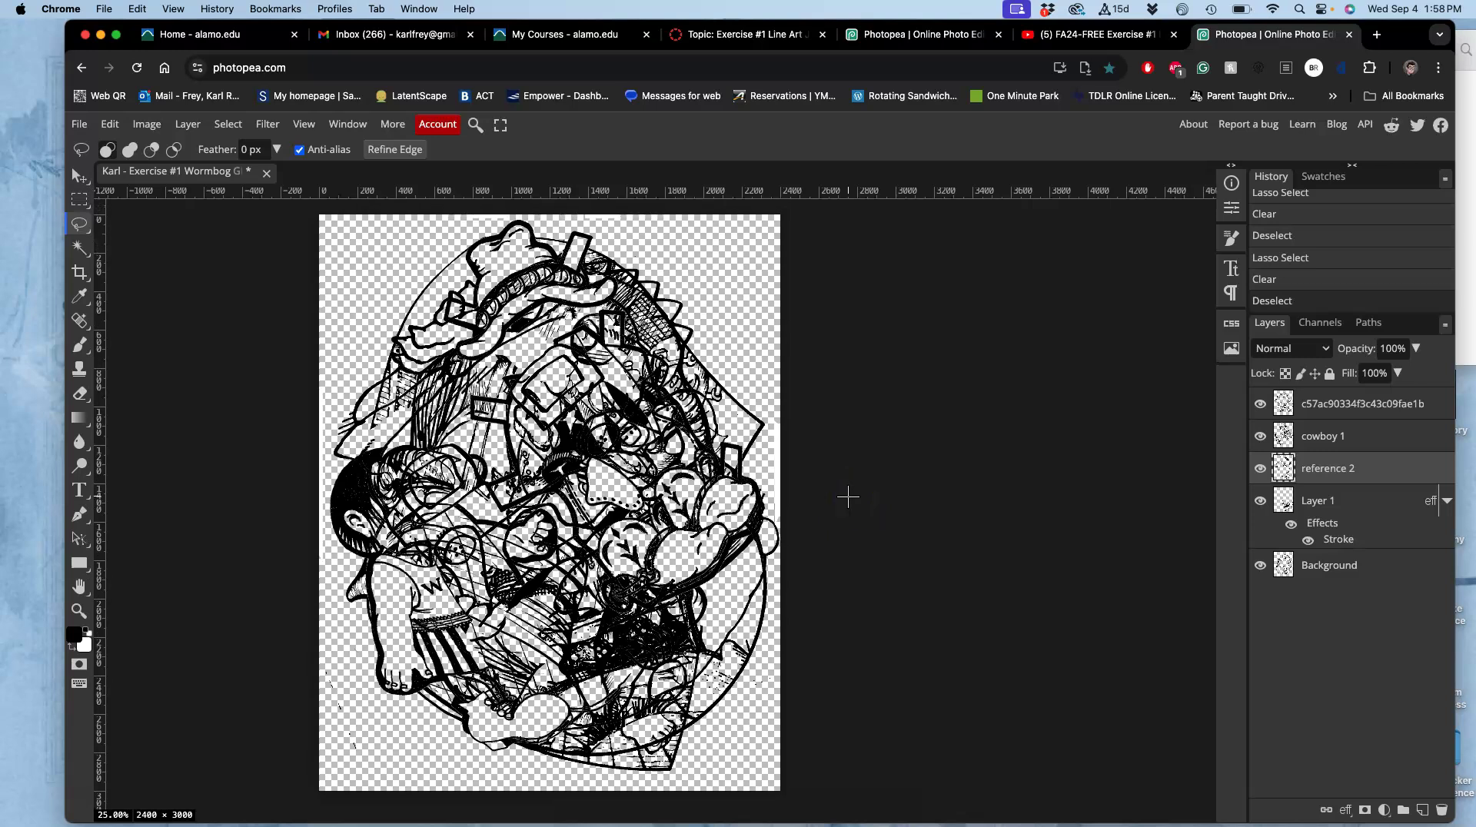
left_click(690, 703)
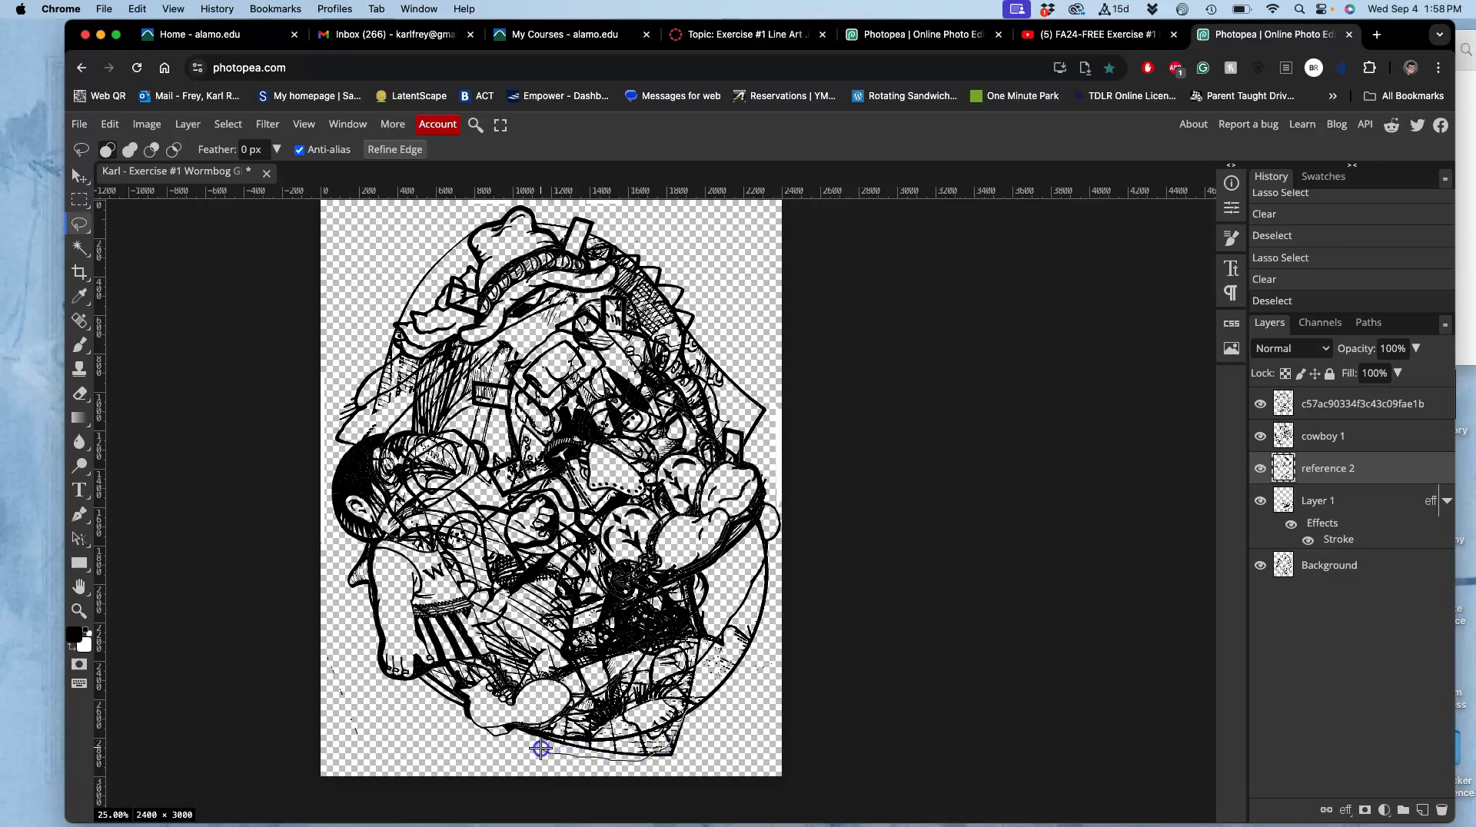
Lasso lines near the drawing's bottom, erase them from Layer 1, and deselect.
left_click_drag(677, 688, 676, 686)
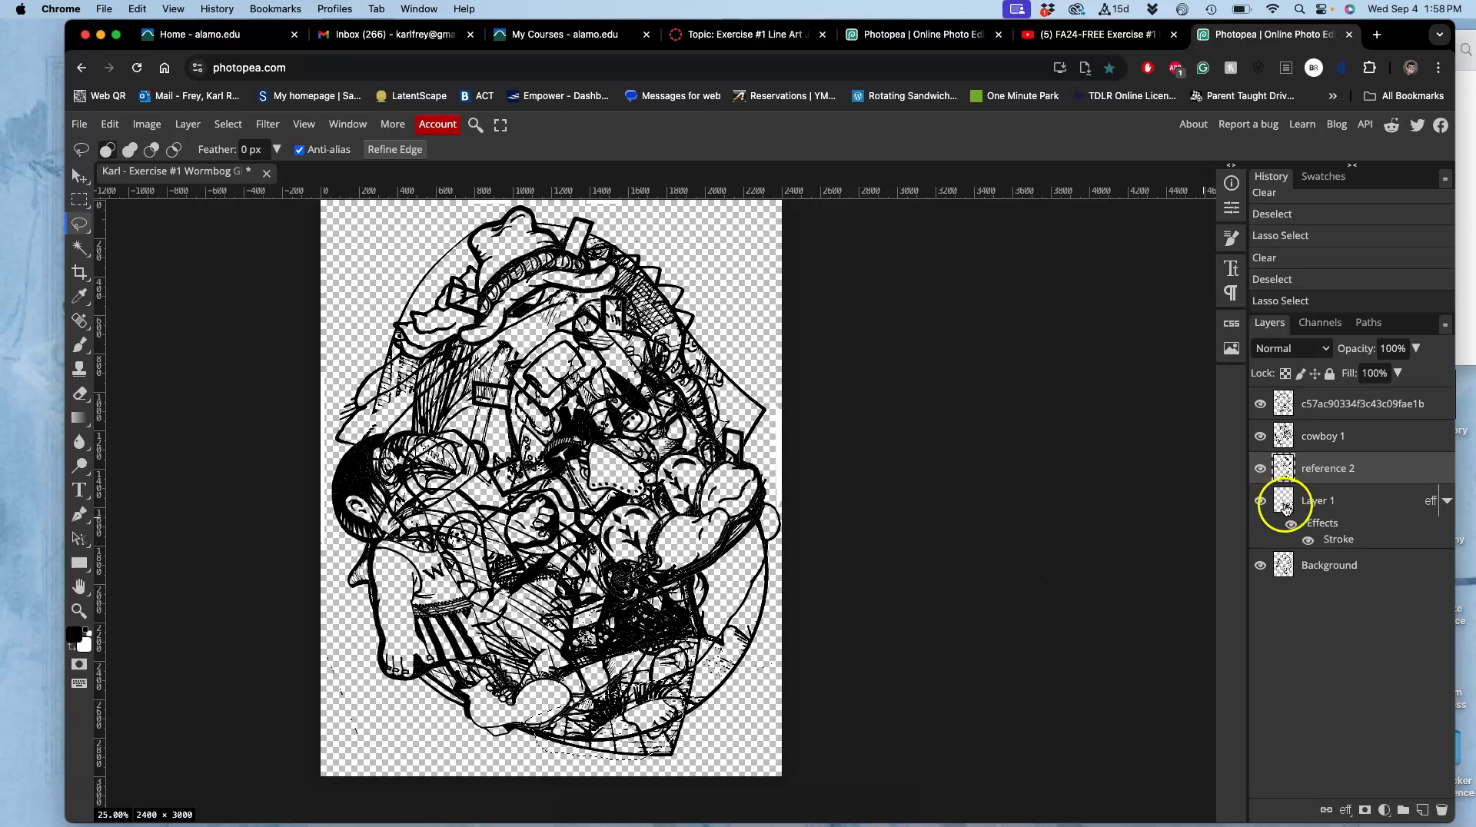
left_click(1261, 504)
left_click(1262, 503)
left_click(1348, 505)
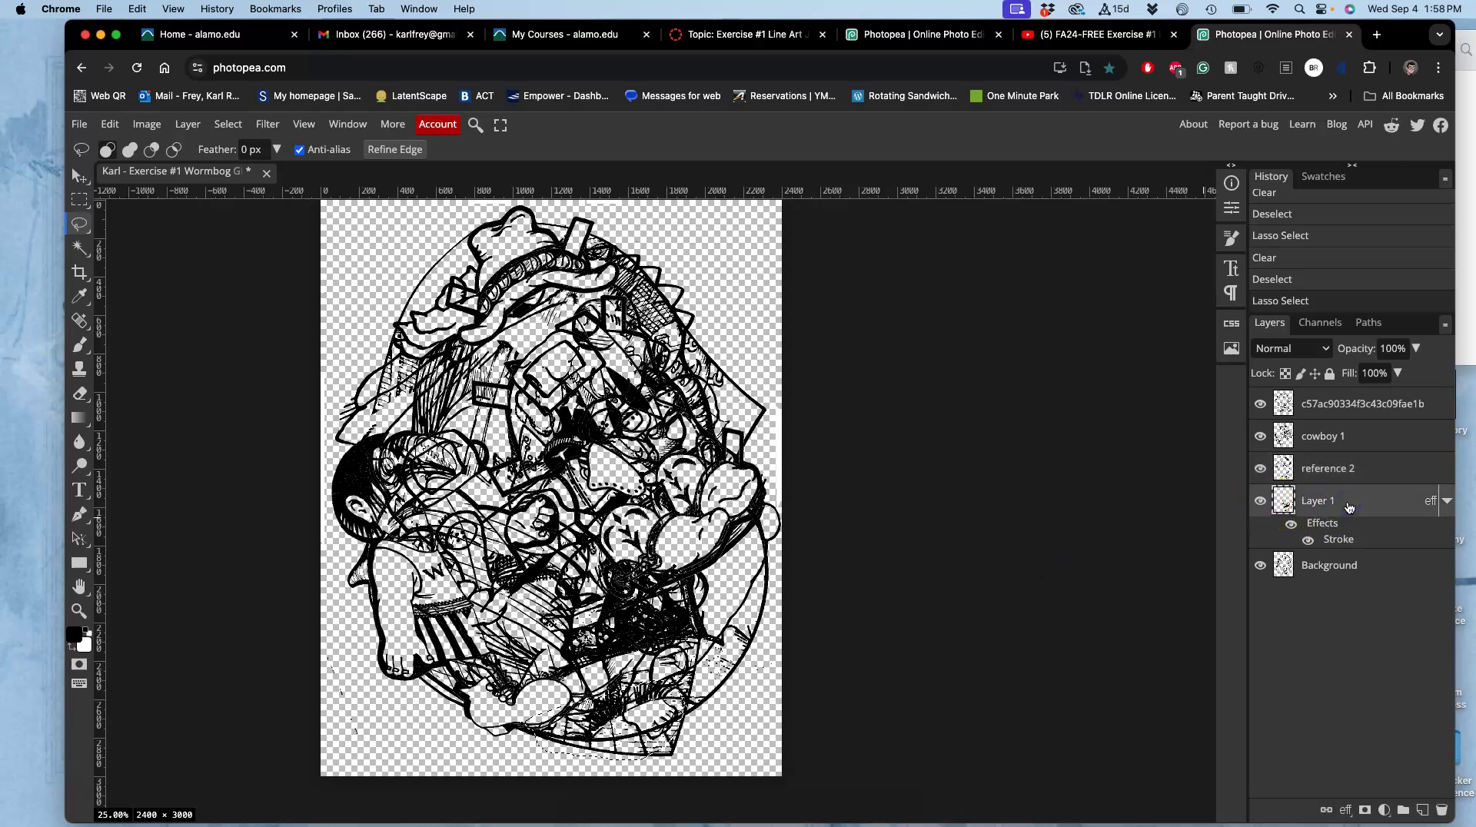
key("Delete")
key("super+d")
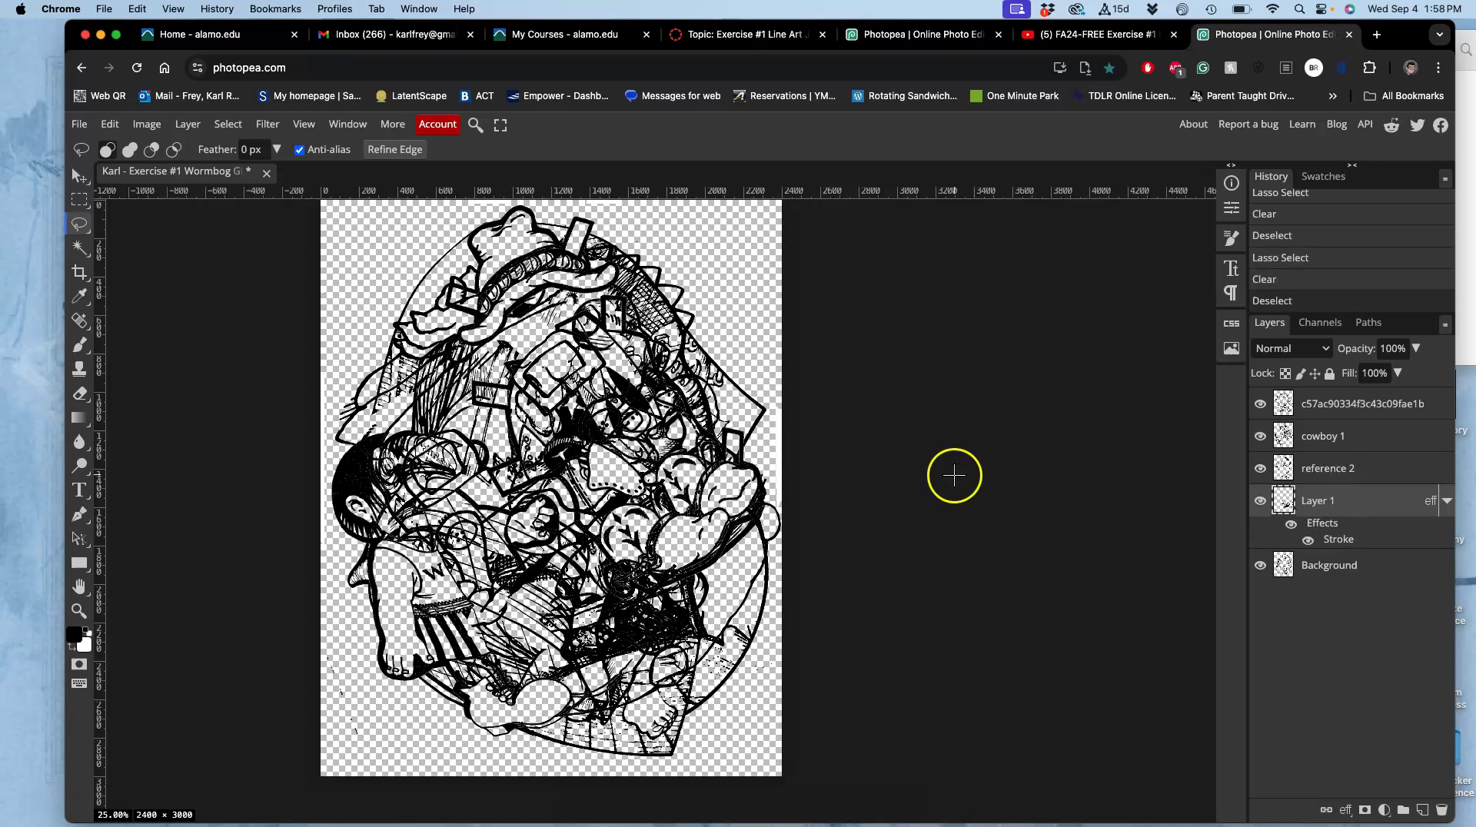
Lasso more bottom strokes, erase them from Layer 1 and reference 2, and deselect.
mouse_move(674, 682)
left_mouse_down()
mouse_move(642, 703)
mouse_move(652, 689)
mouse_move(655, 701)
left_mouse_up()
key("Delete")
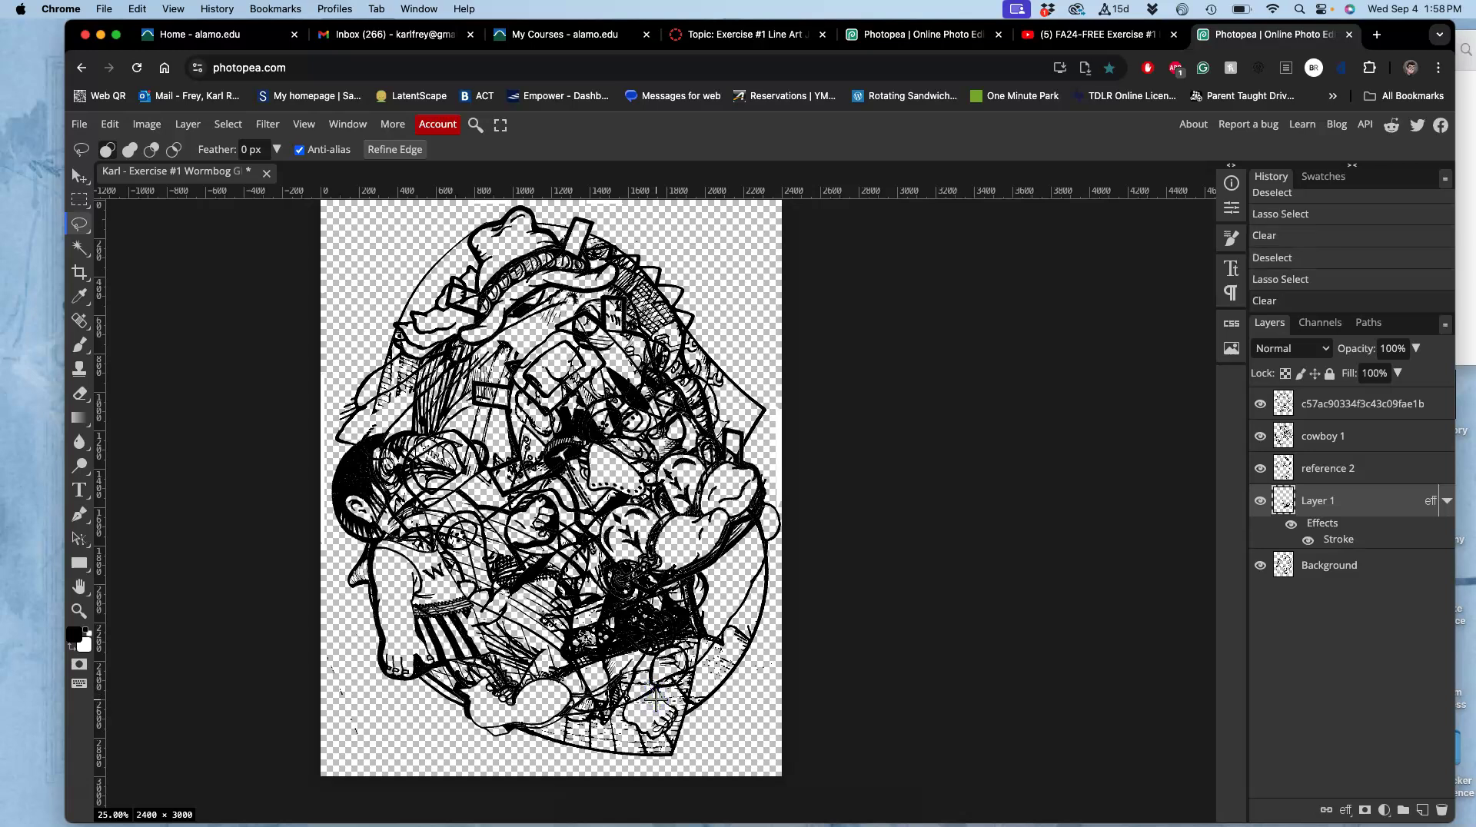
left_click(1317, 475)
key("Delete")
key("ctrl+d")
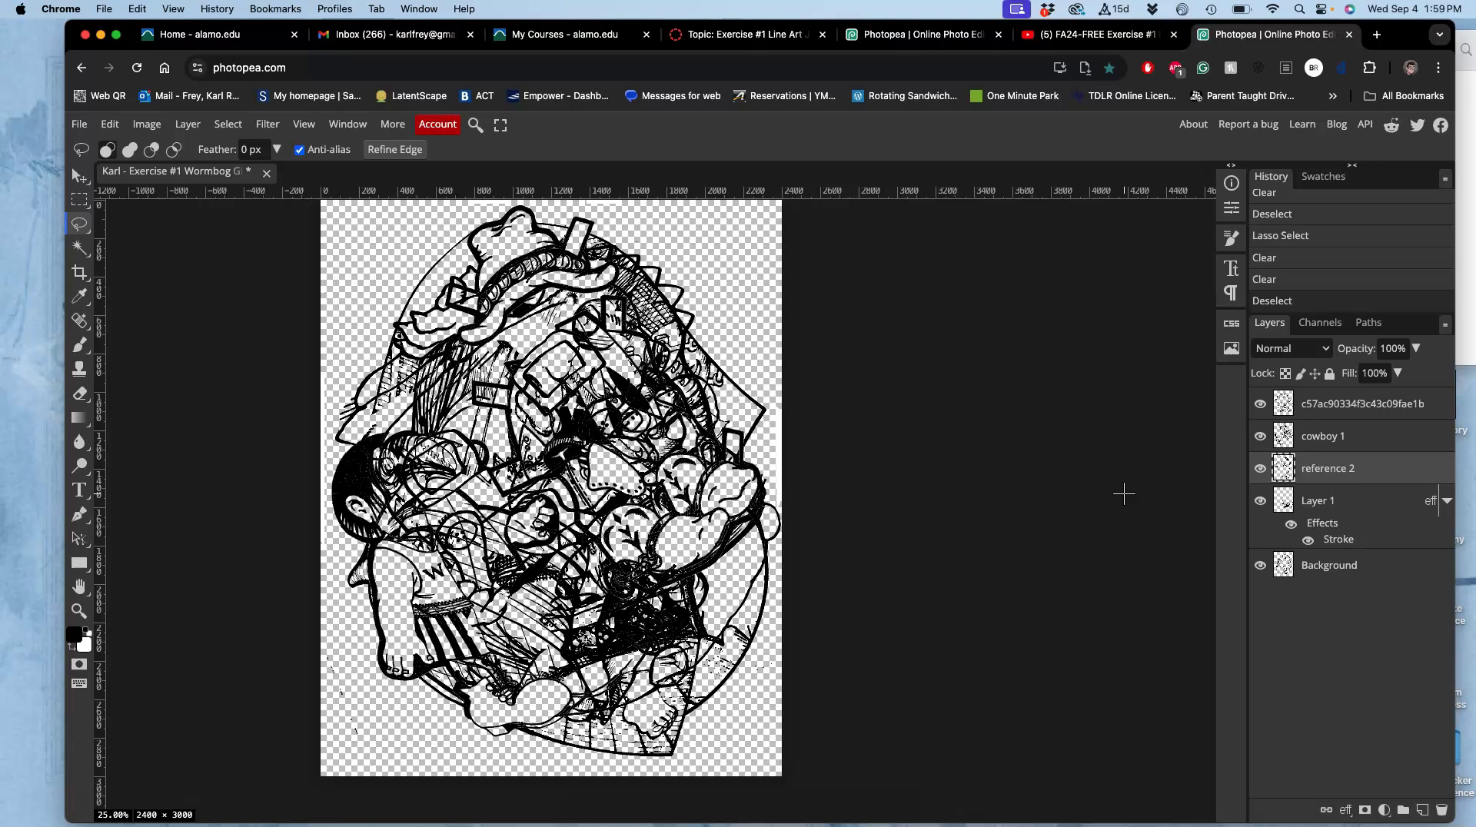
scroll(1120, 492, "up", 1)
scroll(1120, 491, "right", 1)
left_click(980, 472)
scroll(764, 352, "up", 1)
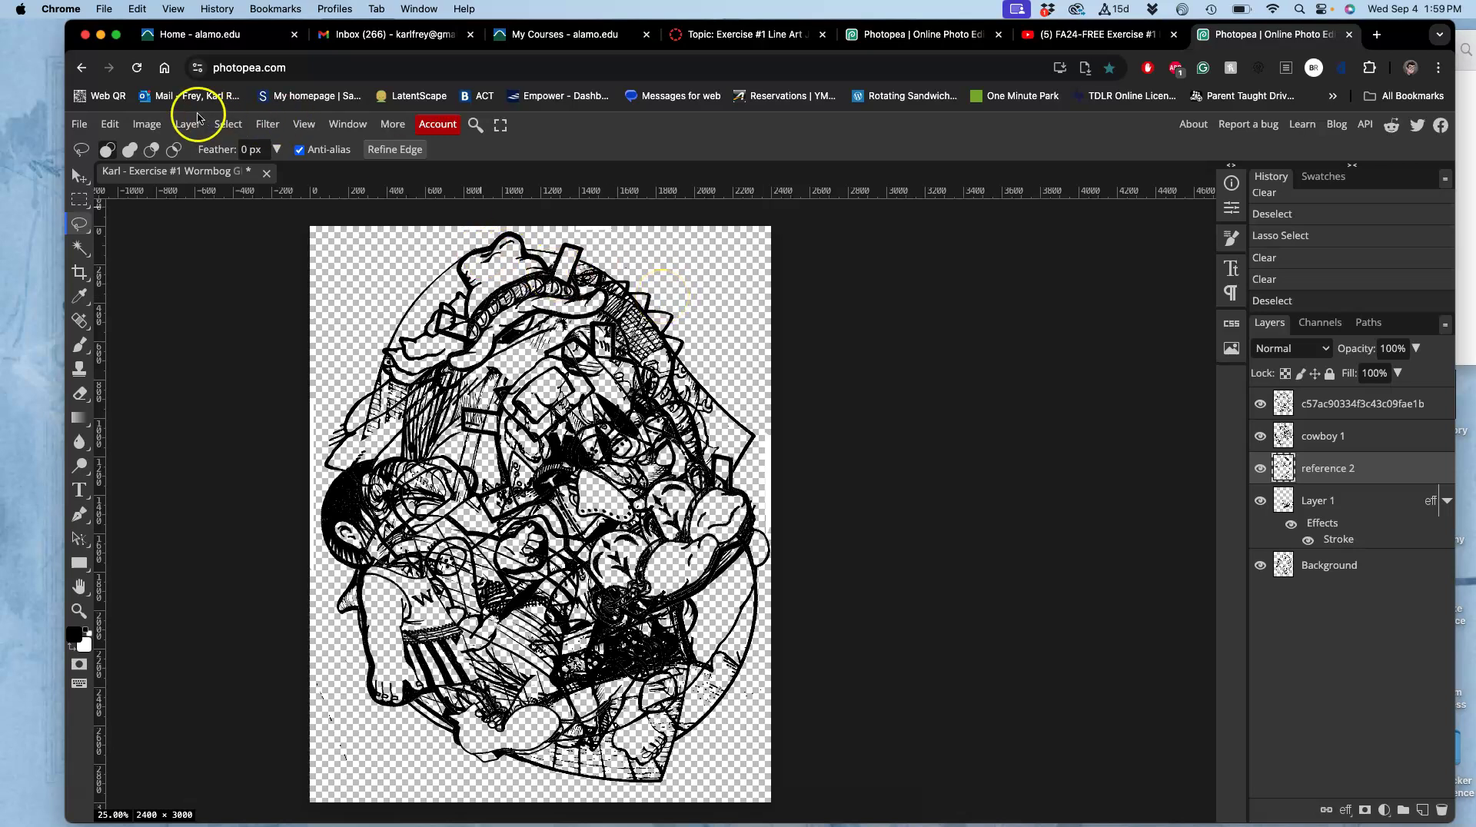
Save the Wormbog collage with File > Save as PSD, keeping Desktop as the location.
left_click(80, 126)
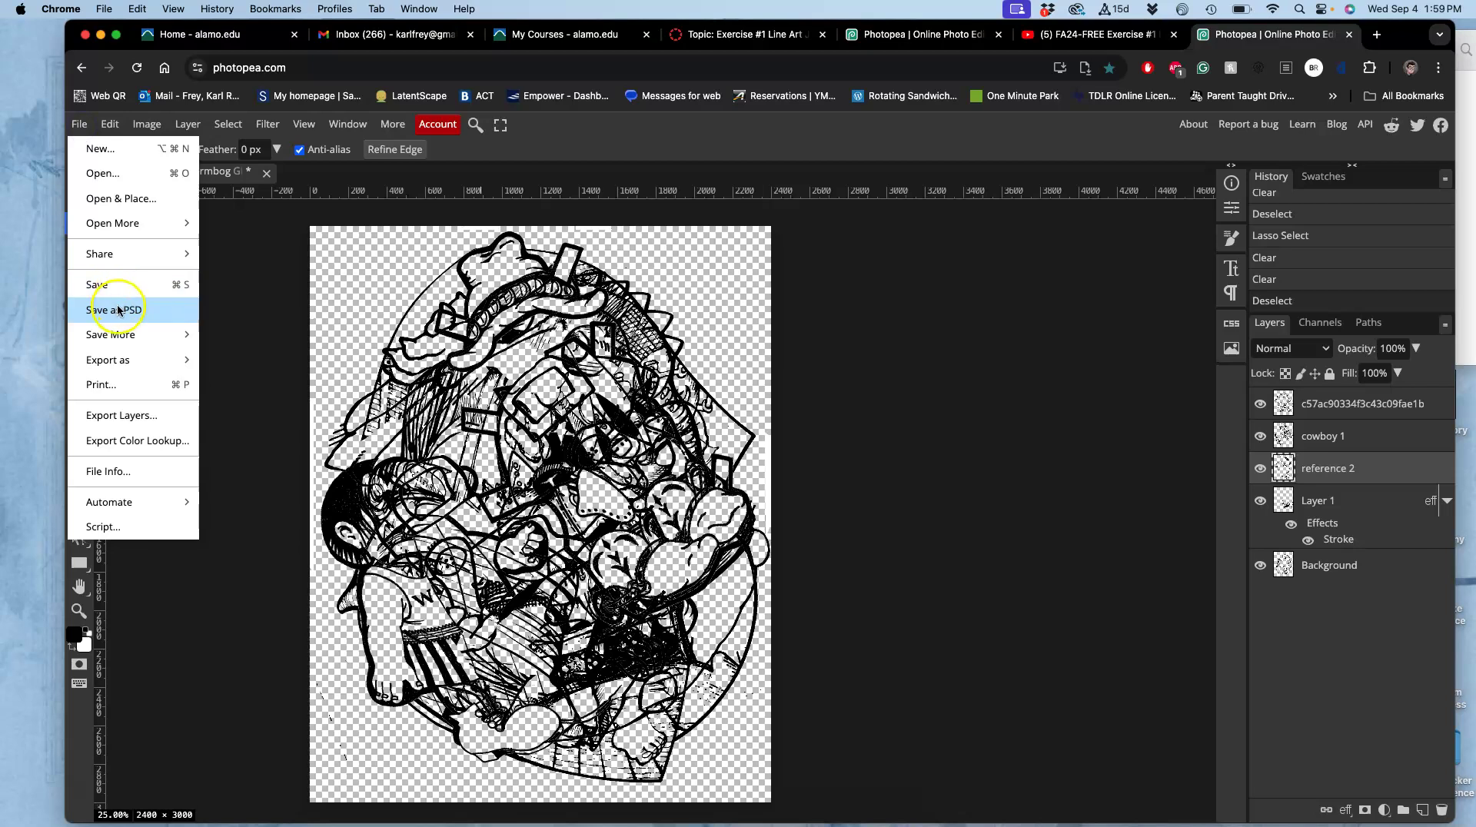
left_click(118, 310)
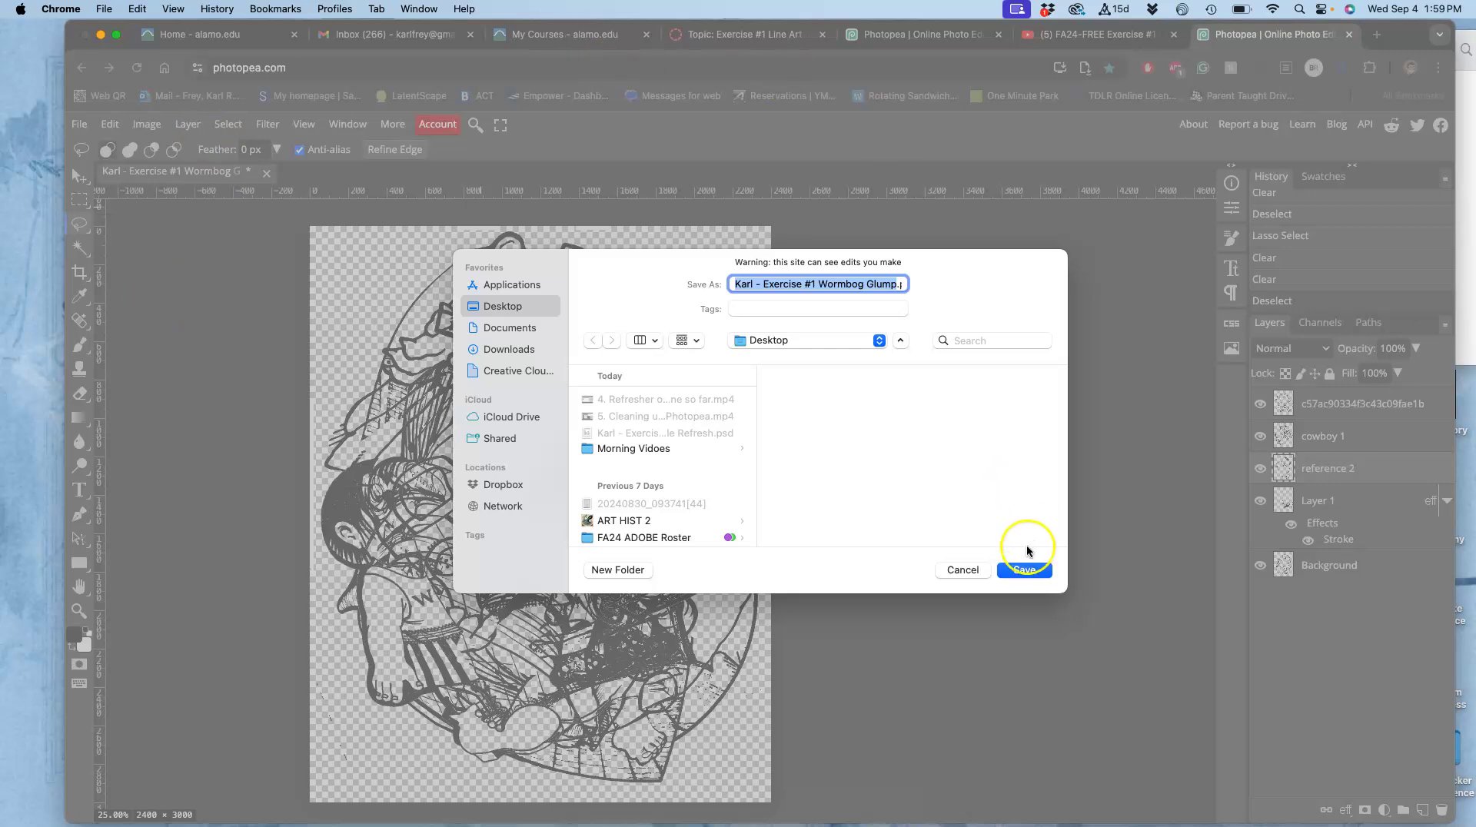
left_click(1022, 569)
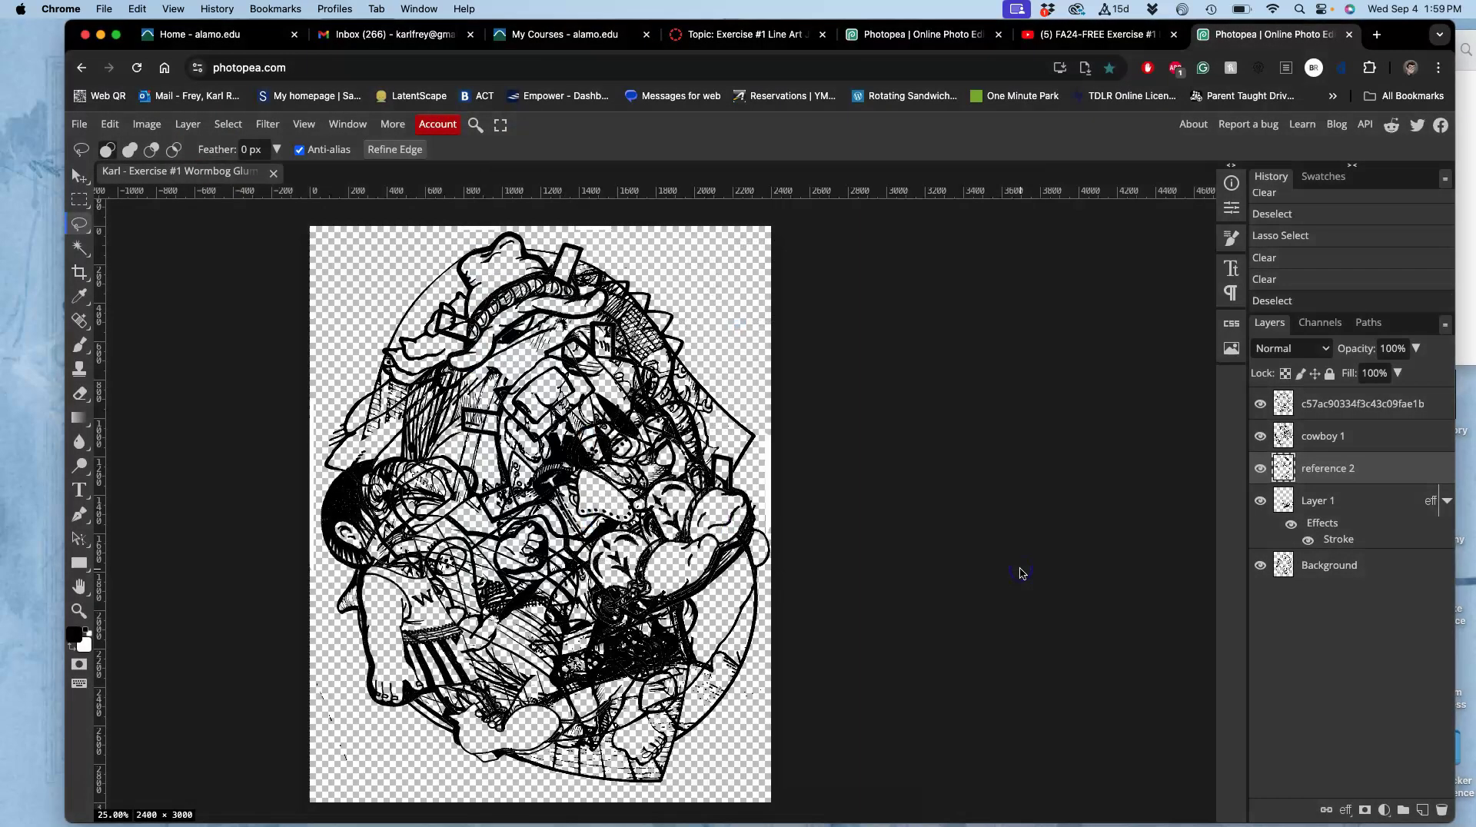
On the desktop, give the Exercise #2 sample PSD a yellow tag.
key("F11")
left_click(975, 78)
left_click_drag(974, 79, 961, 113)
right_click(961, 113)
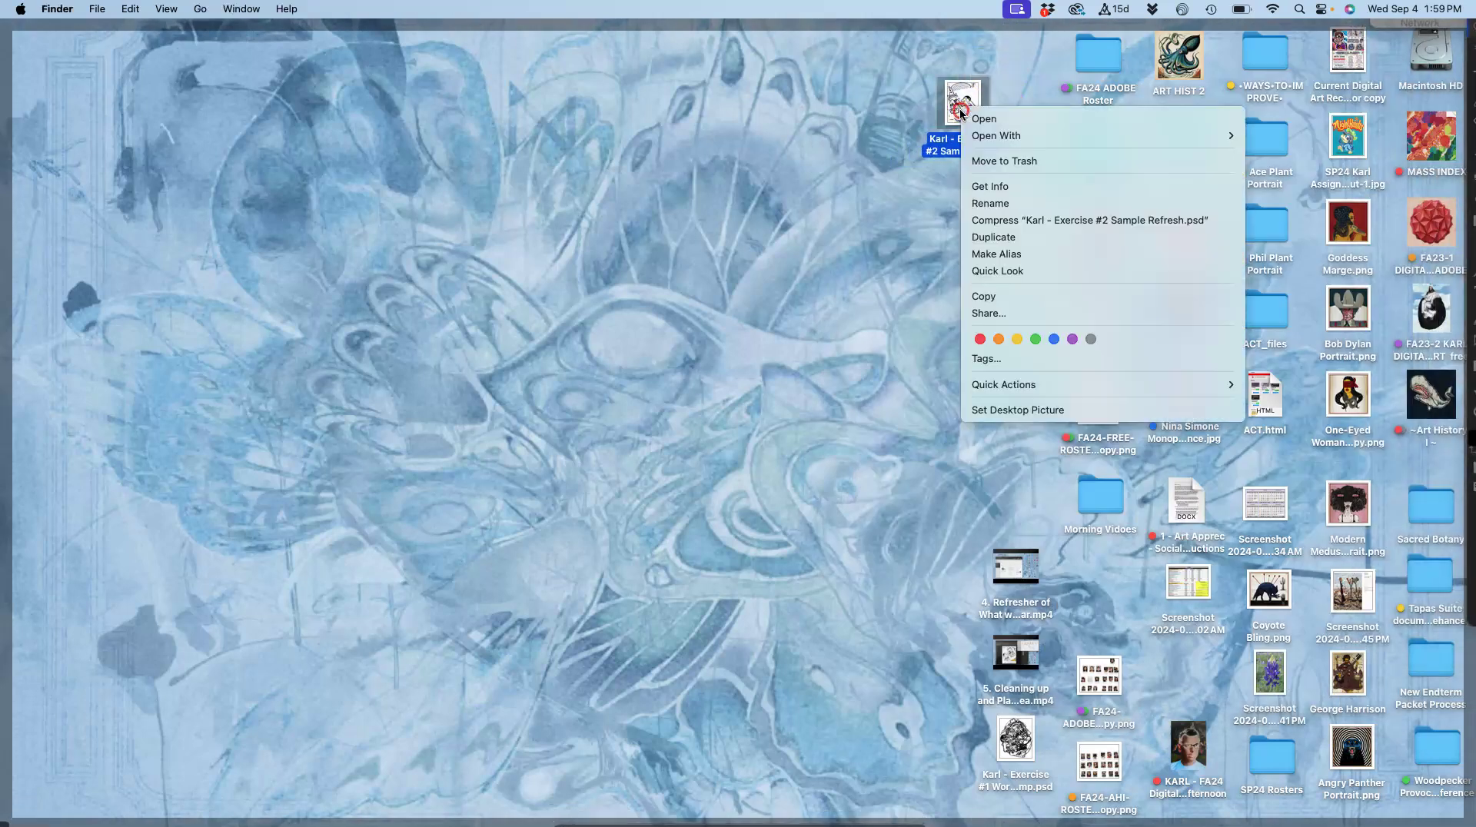
left_click(1017, 339)
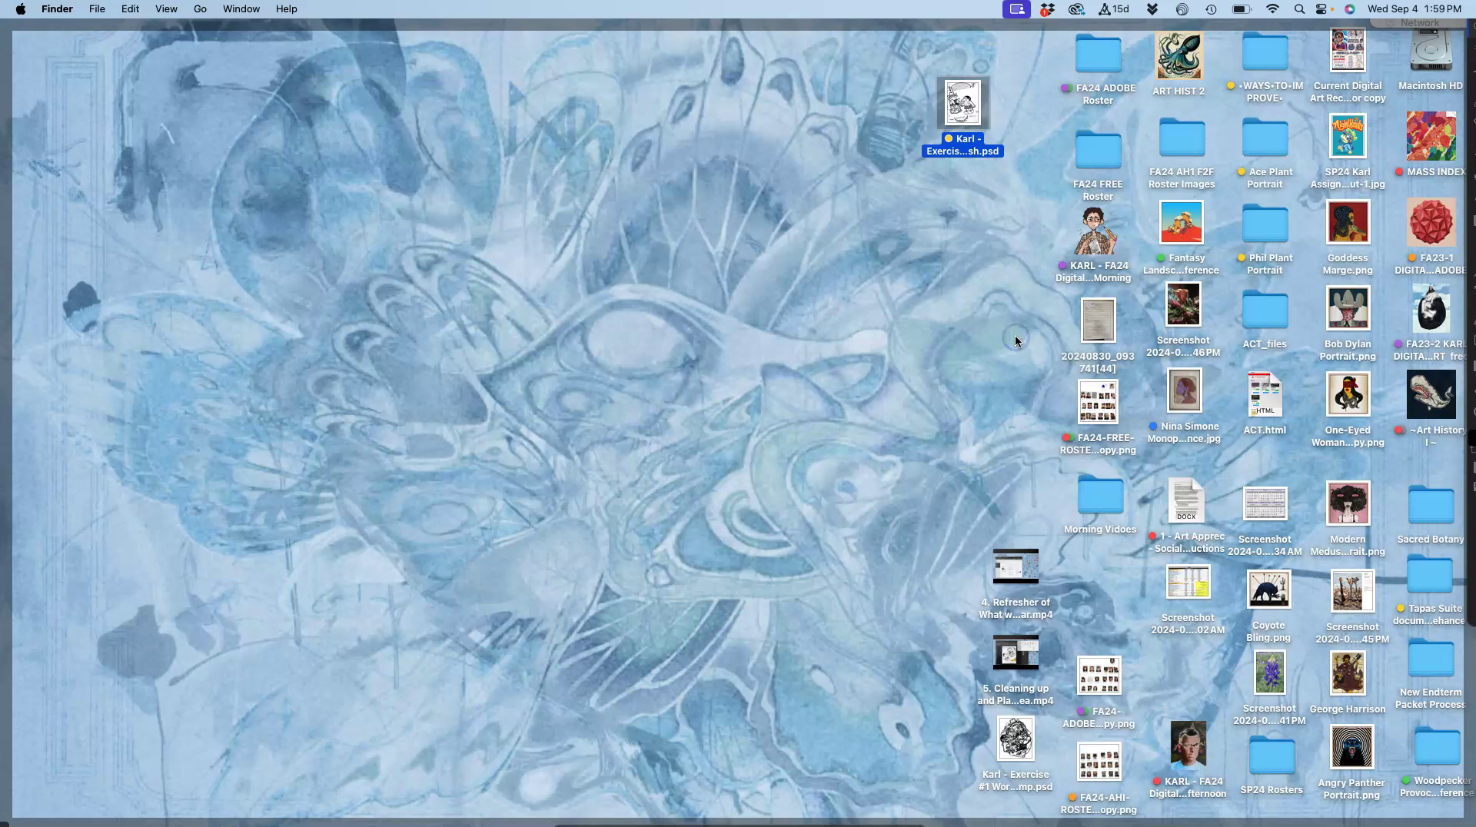
Open the FA24 Digital Art Afternoon folder and its Exercise #1 folder, then close the window.
double_click(1187, 742)
double_click(562, 184)
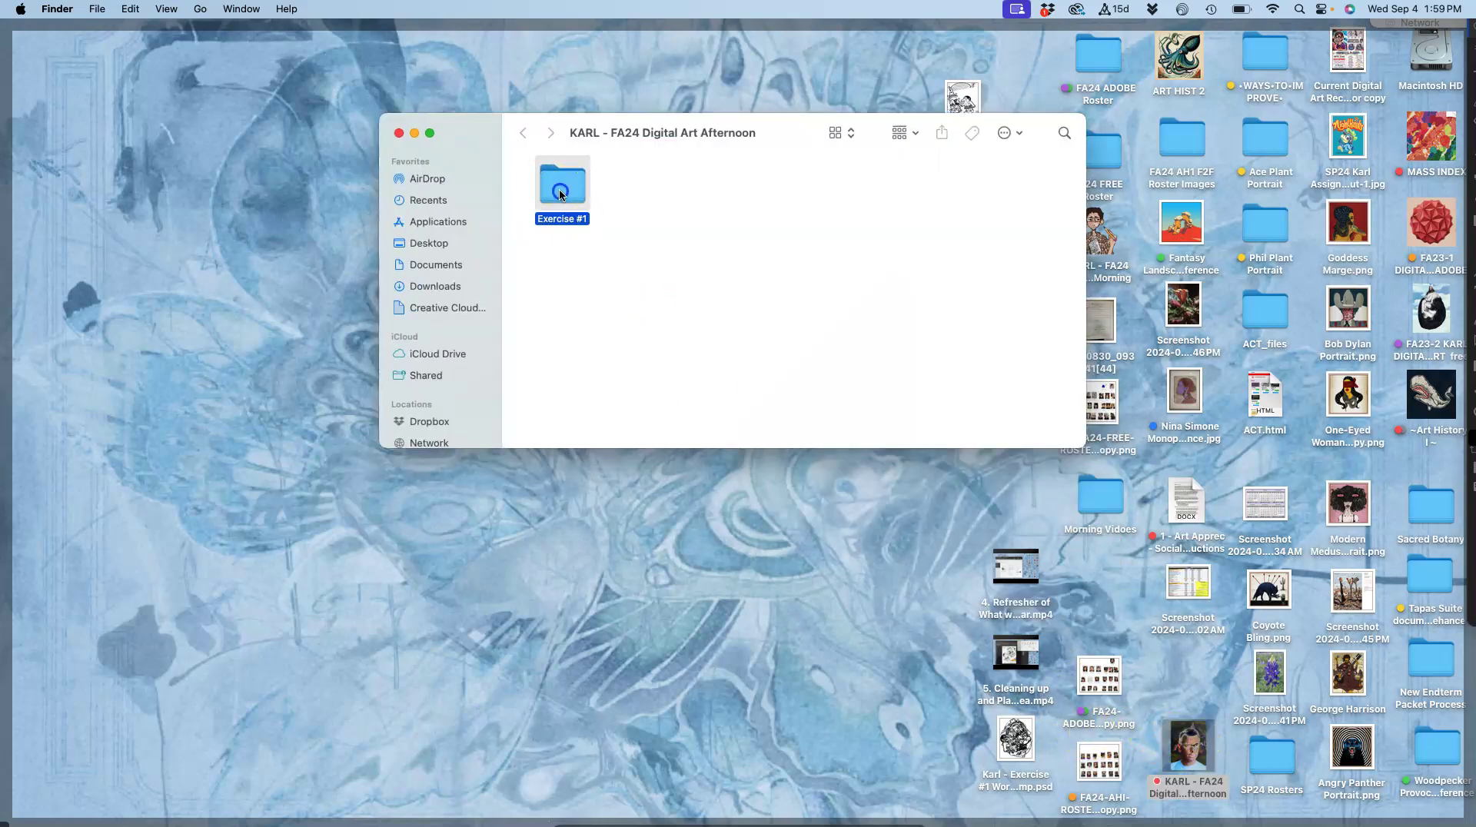
left_click_drag(703, 137, 493, 217)
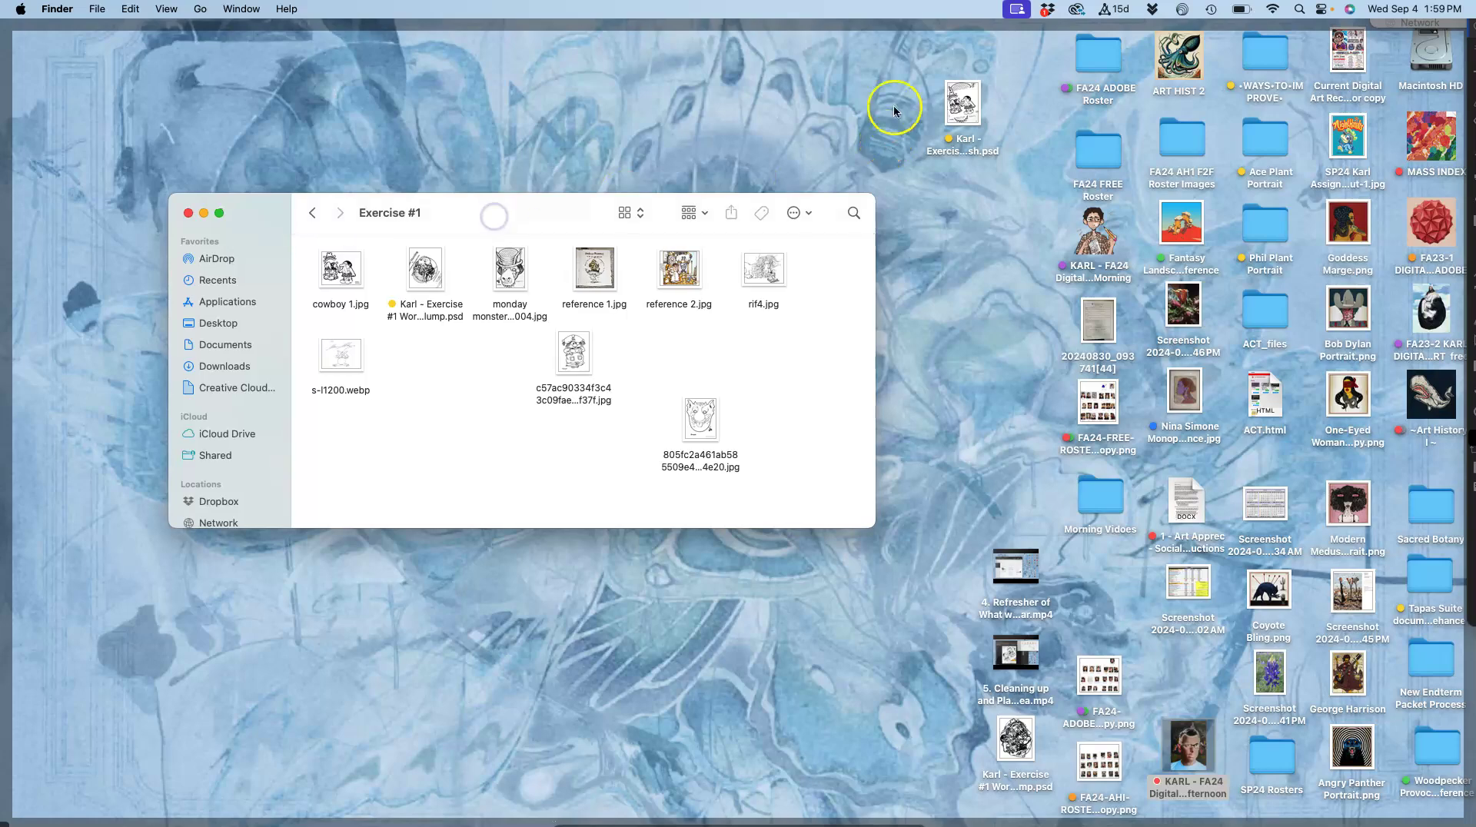
left_click(186, 212)
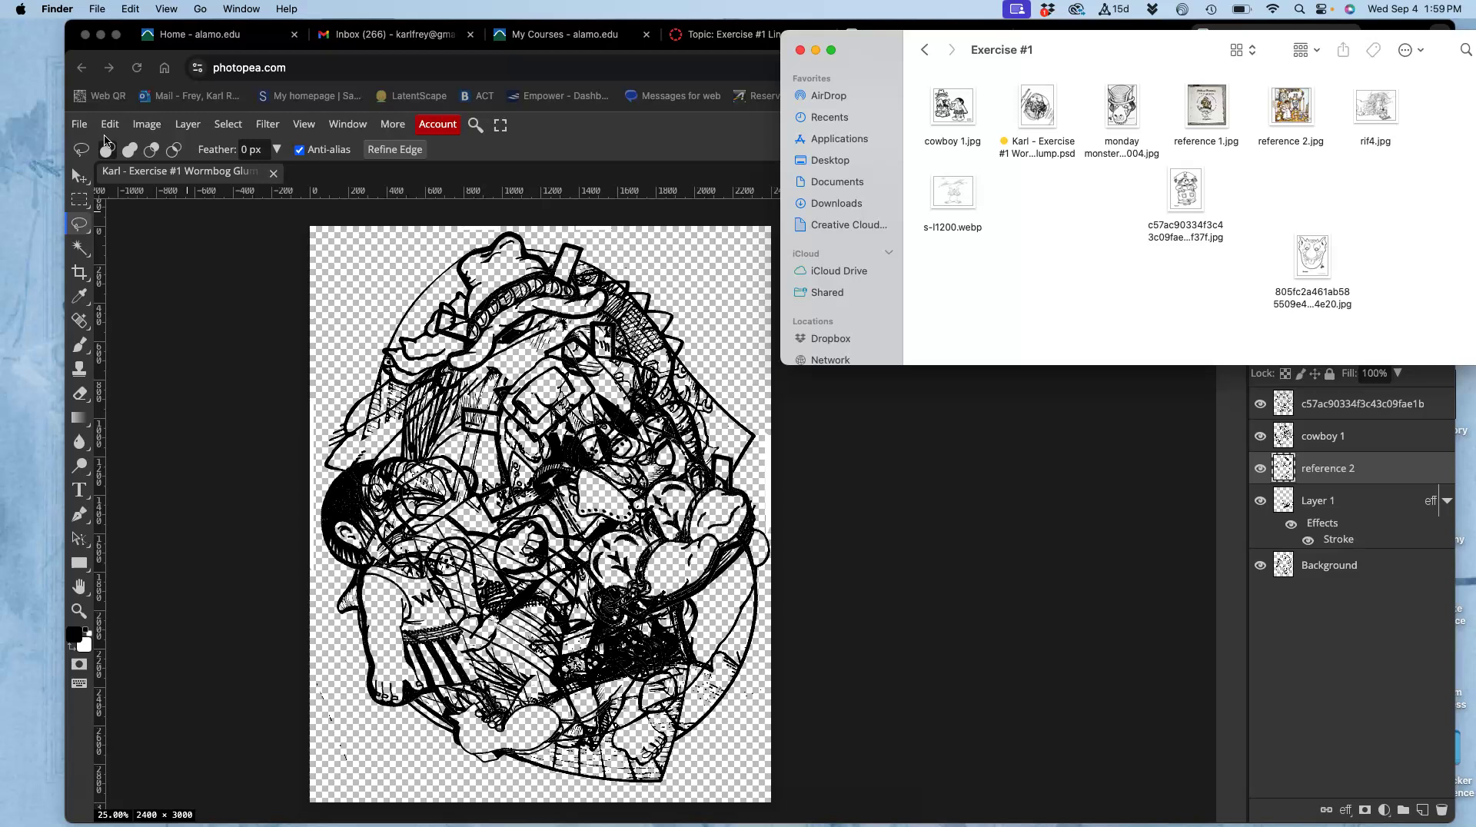
Export the Wormbog collage via File > Export as > JPG and download it, dismissing the ad-blocker notice.
left_click(93, 124)
left_click(85, 124)
left_click(82, 126)
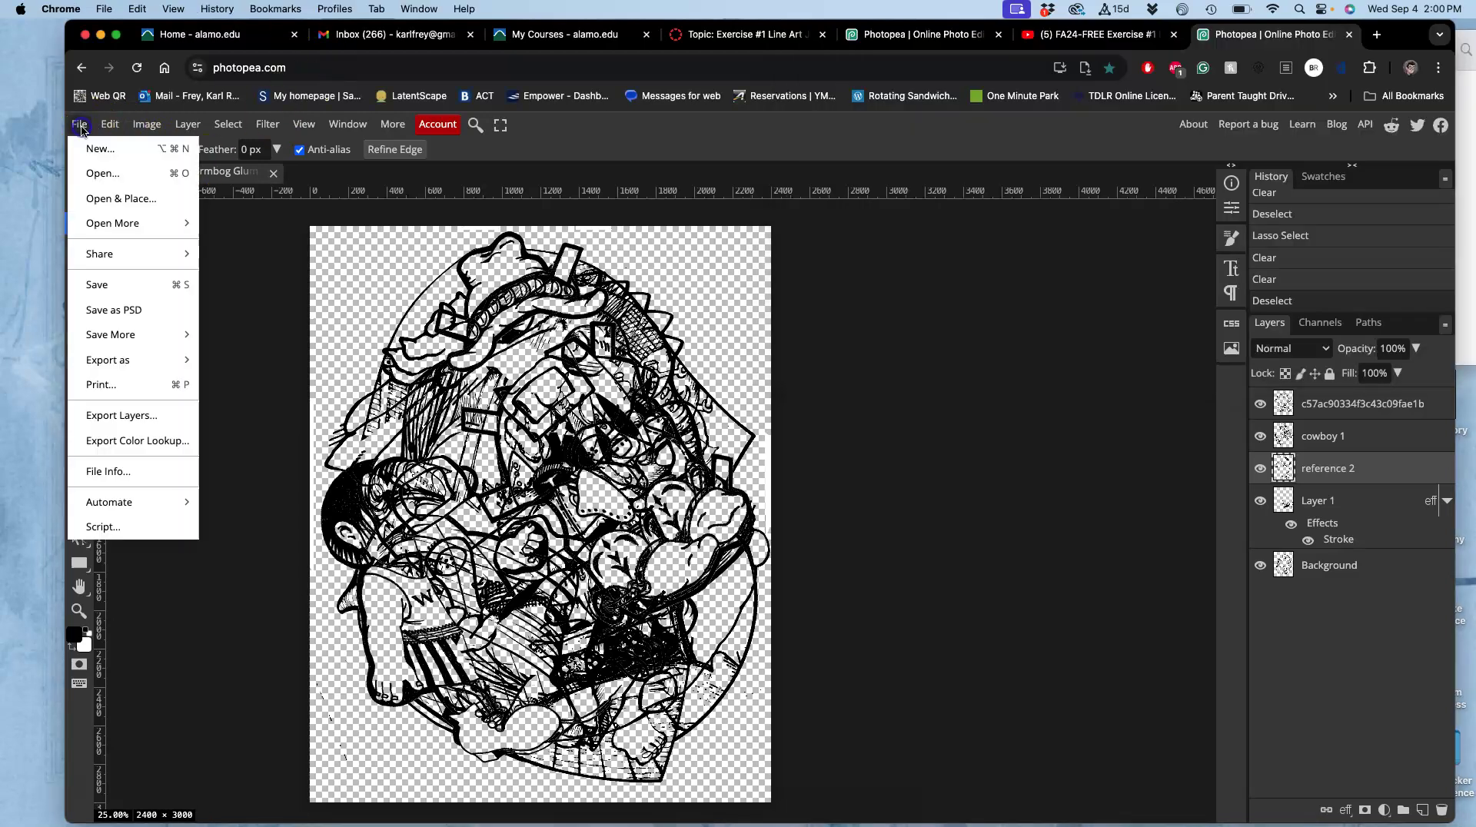
left_click(112, 370)
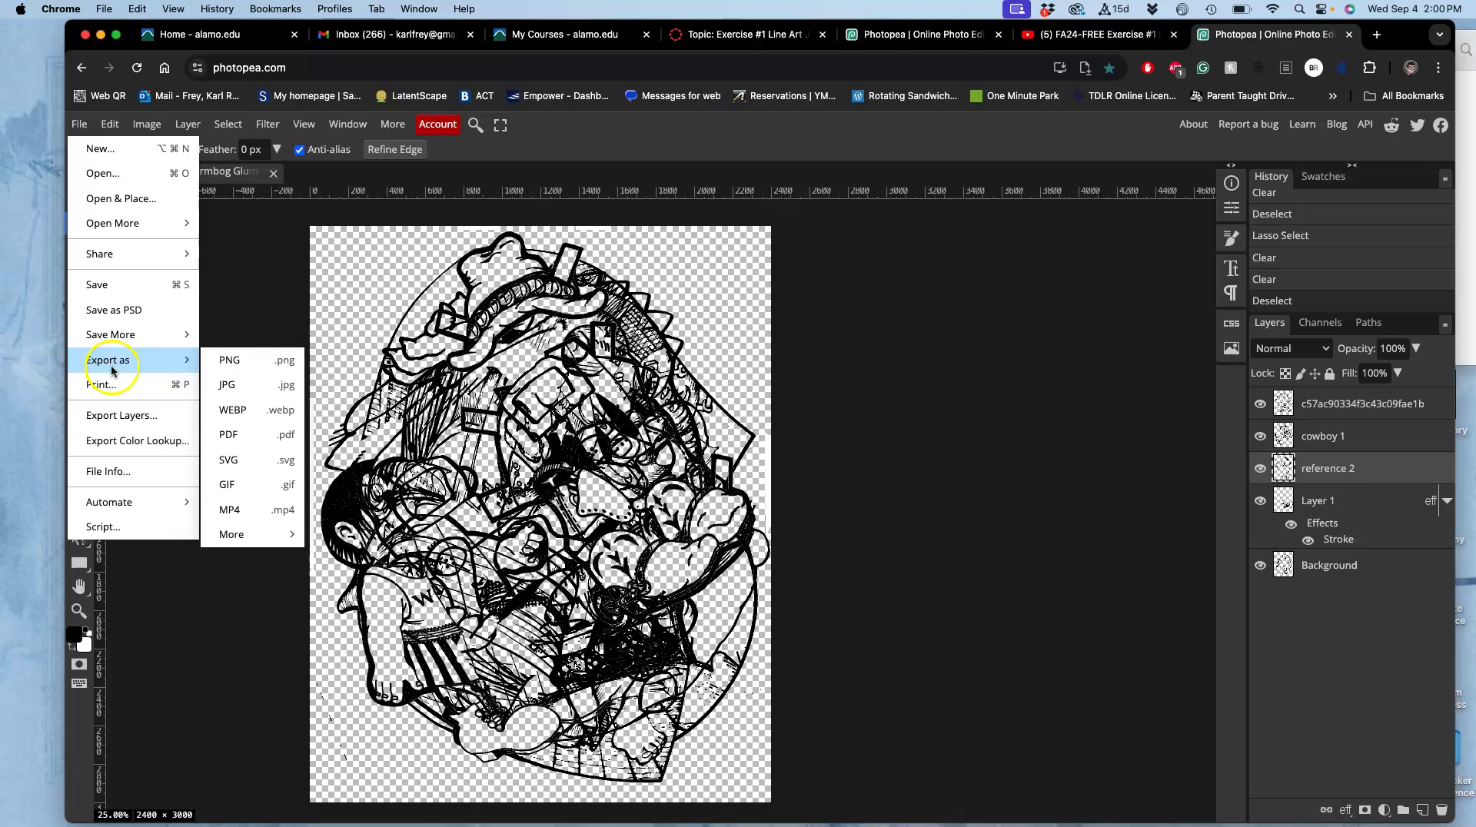
left_click(229, 385)
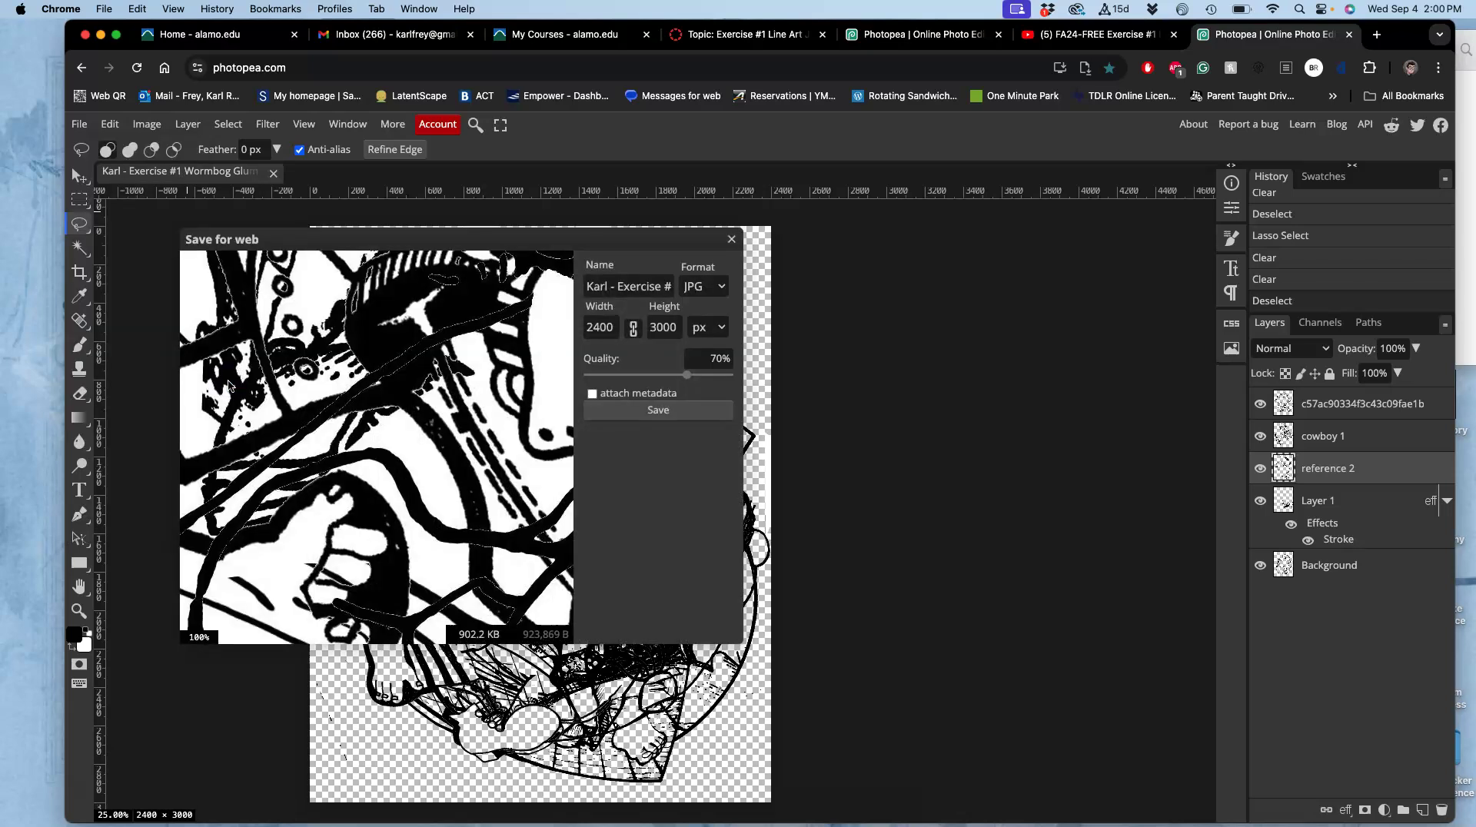
left_click(652, 411)
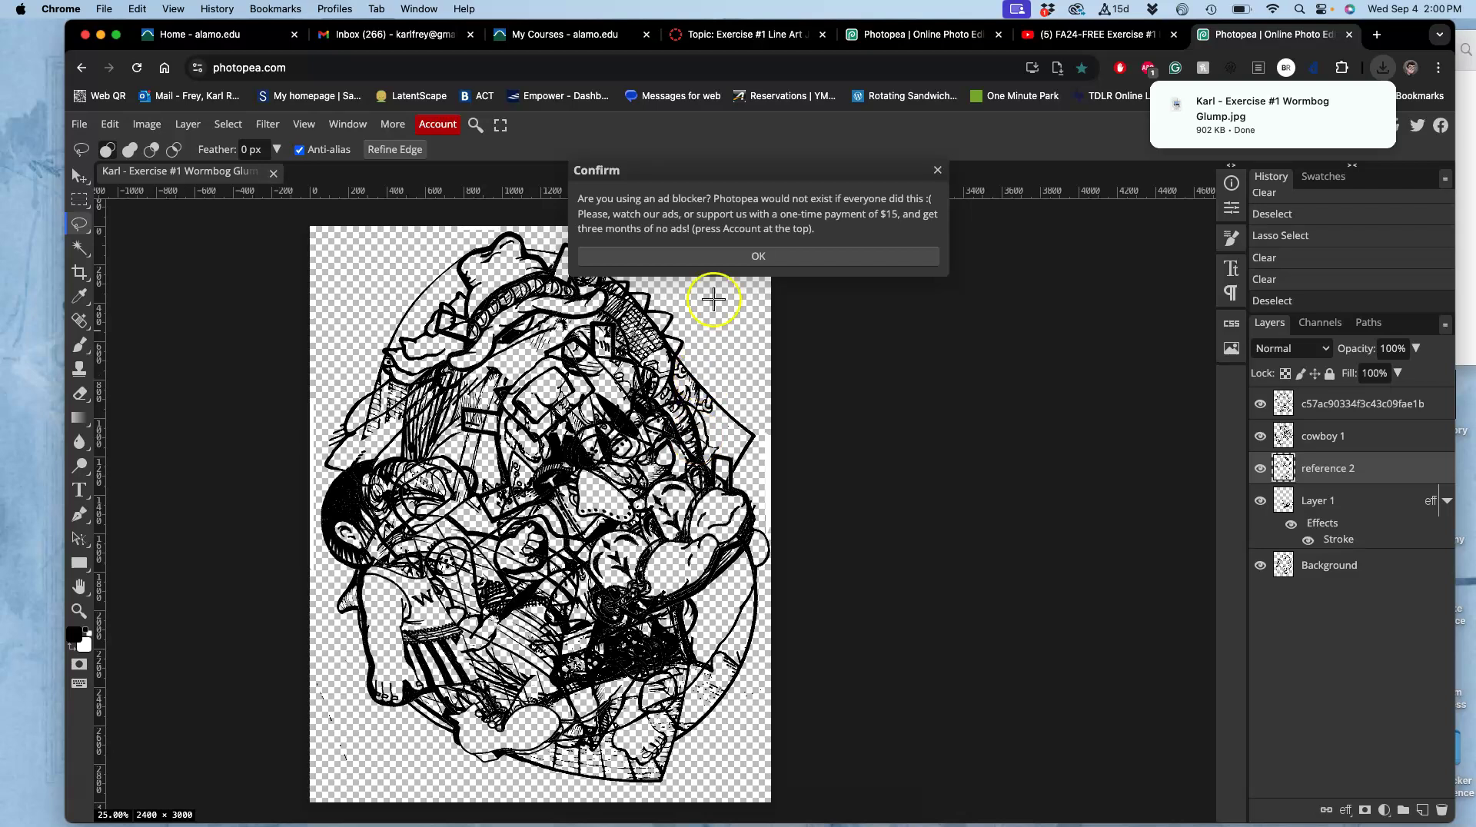
left_click(722, 257)
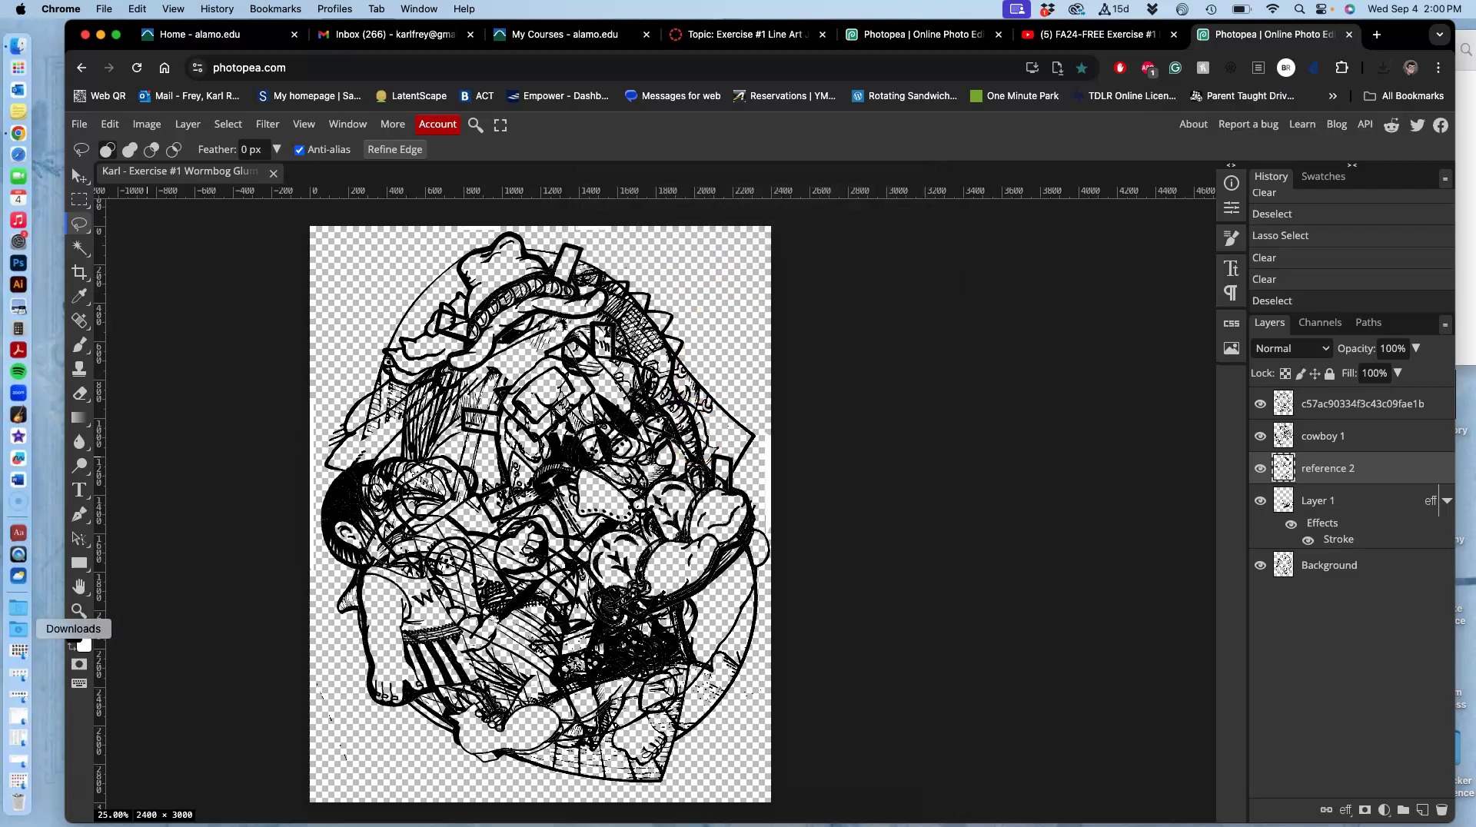
Drag the Wormbog Glump JPG from Downloads onto the desktop and tag it orange.
left_click(17, 635)
left_click_drag(108, 243, 863, 90)
key("F11")
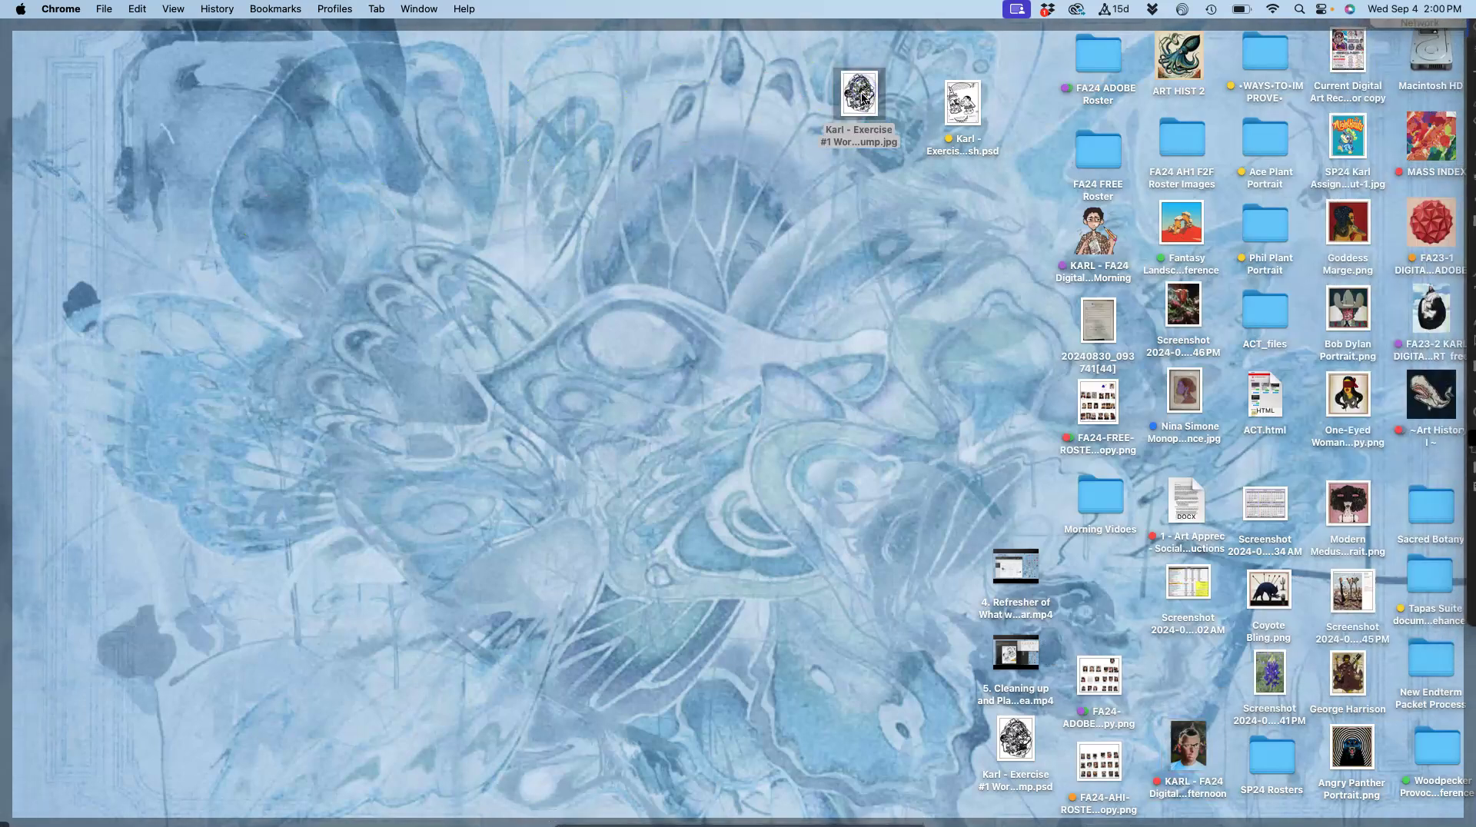
right_click(857, 131)
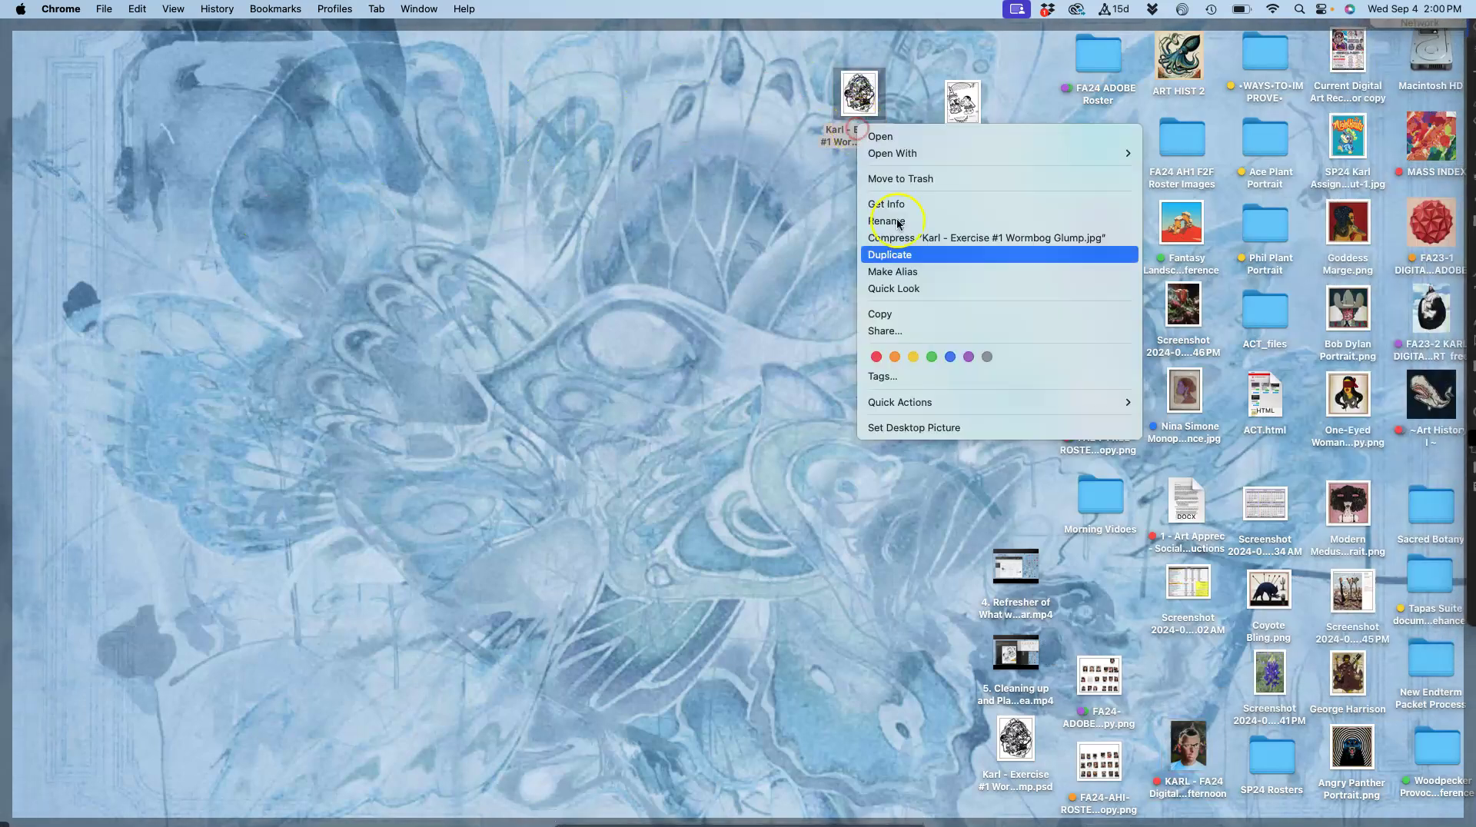
left_click(898, 356)
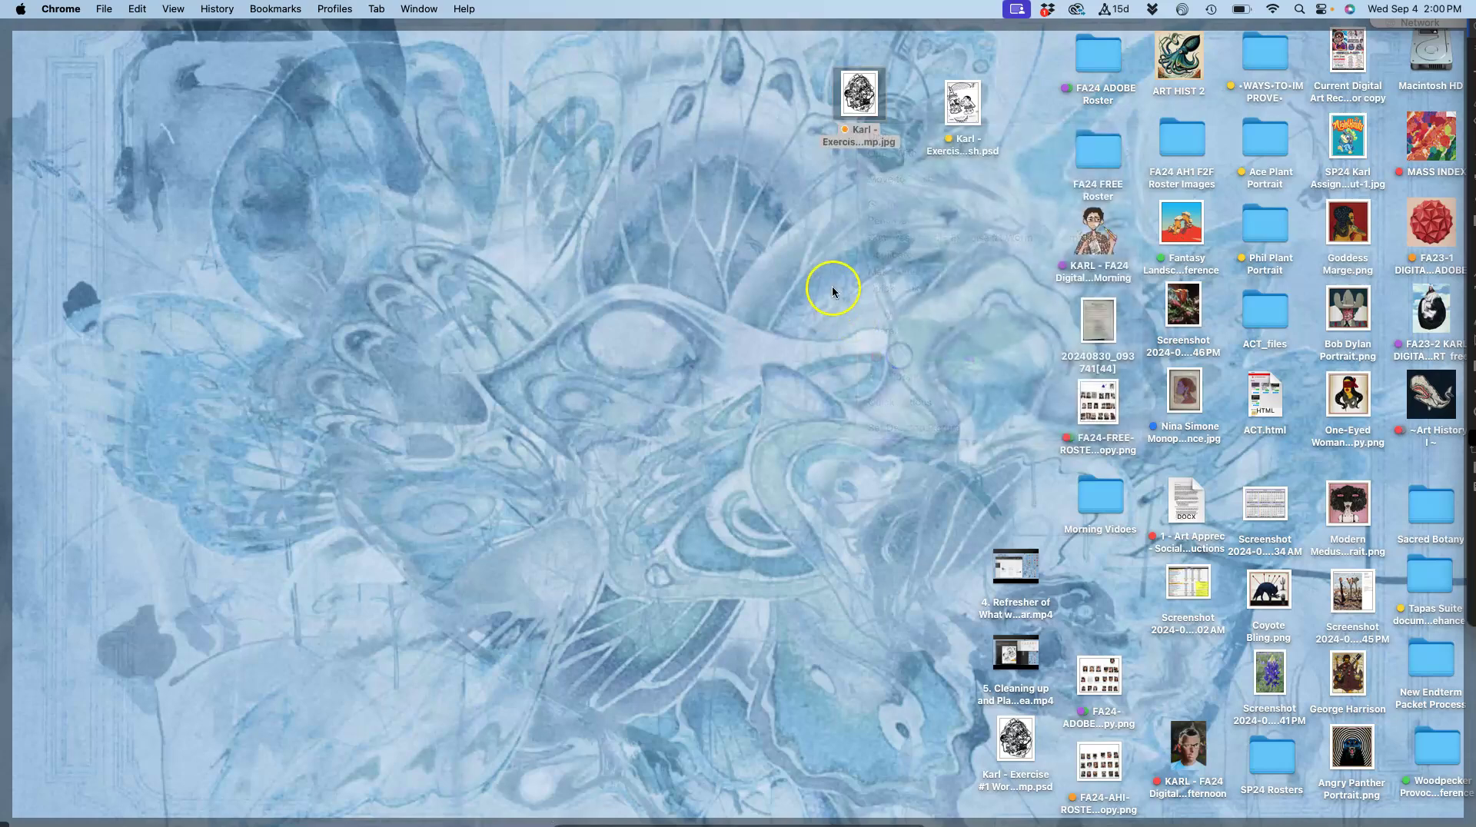
left_click(832, 289)
left_click(820, 169)
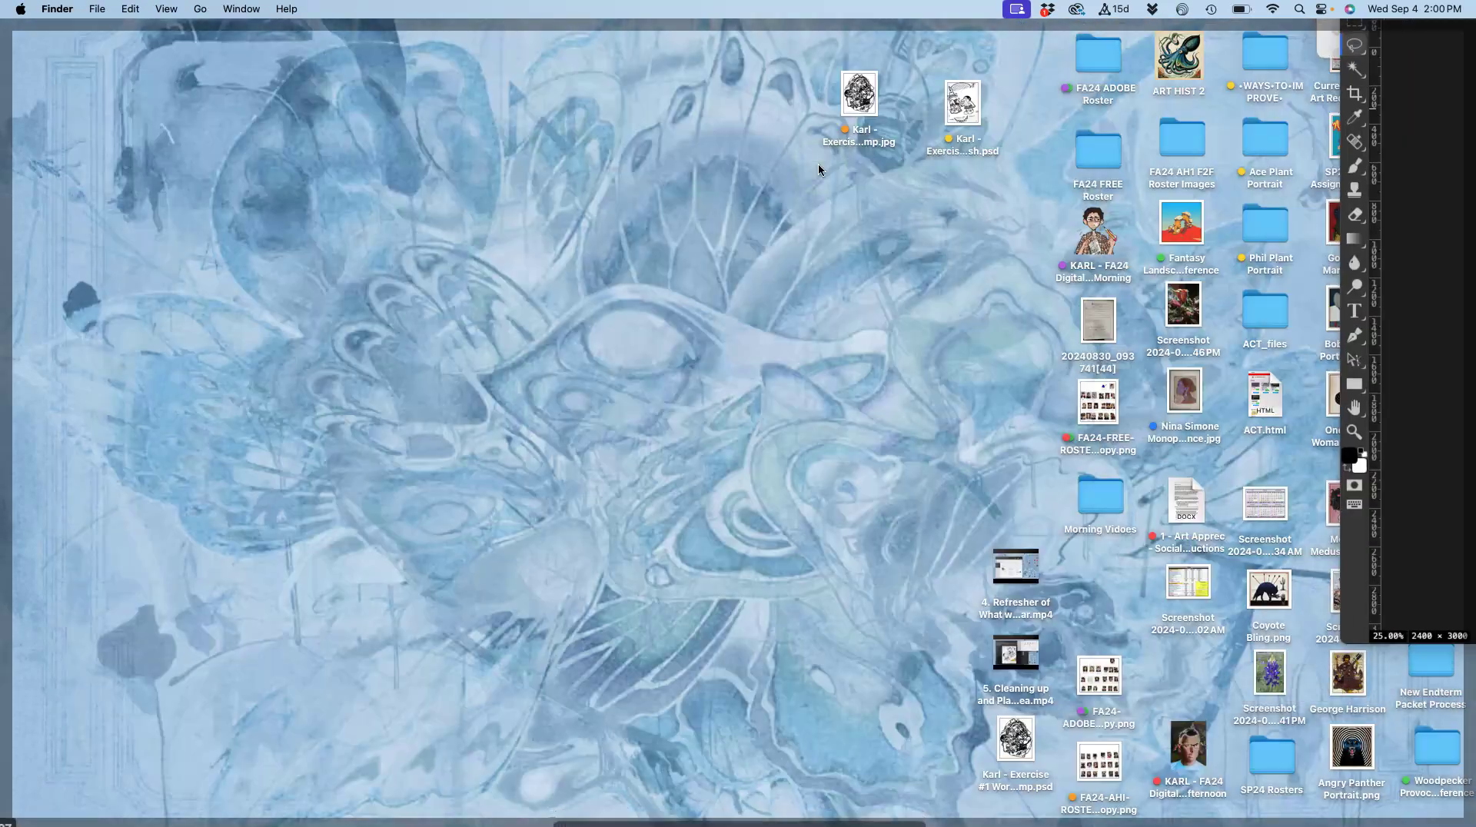
left_click(854, 96)
Open the Wormbog Glump JPG in Preview to check it, then return to Photopea.
double_click(853, 104)
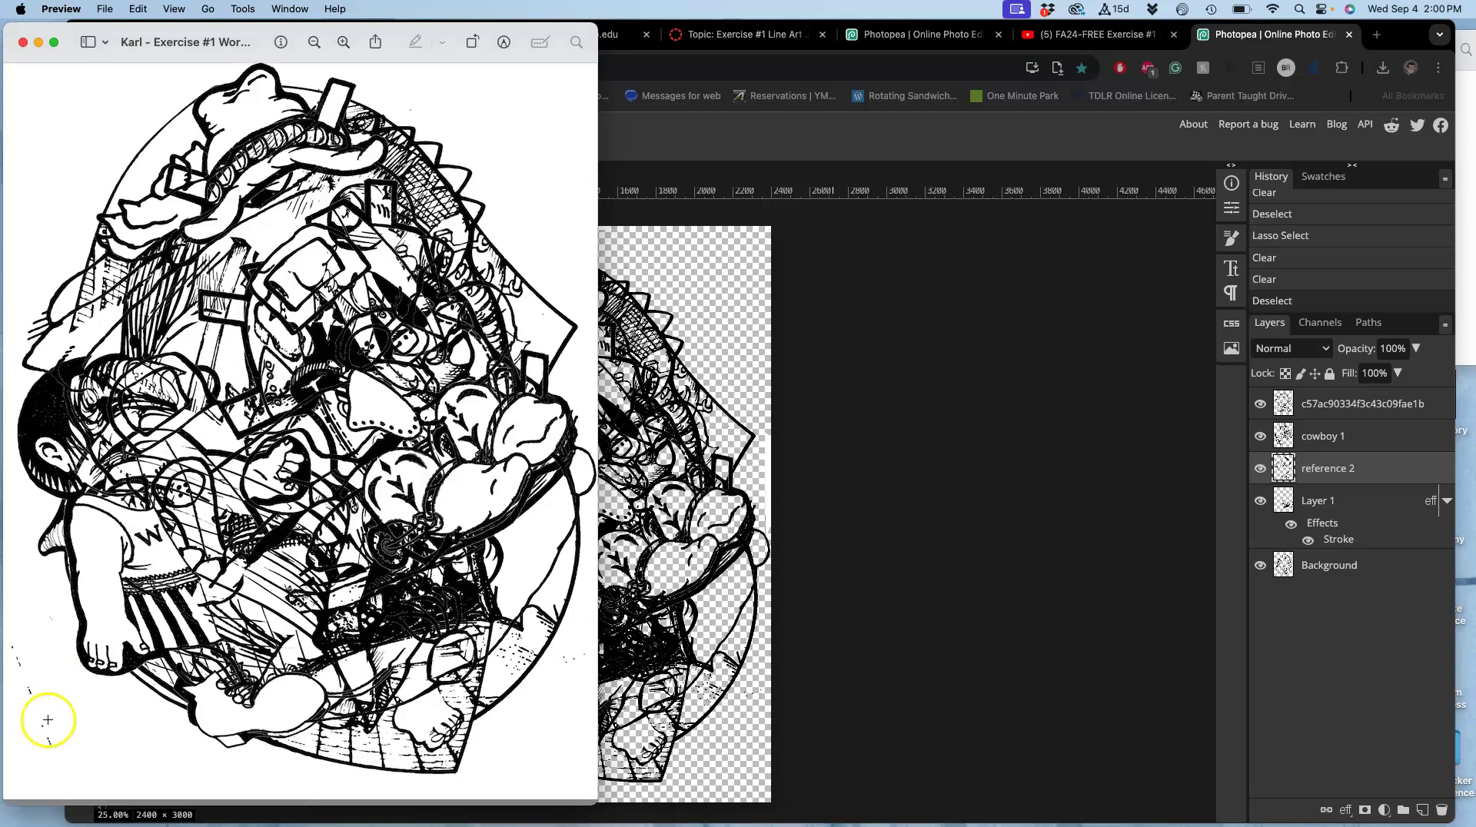
left_click(719, 514)
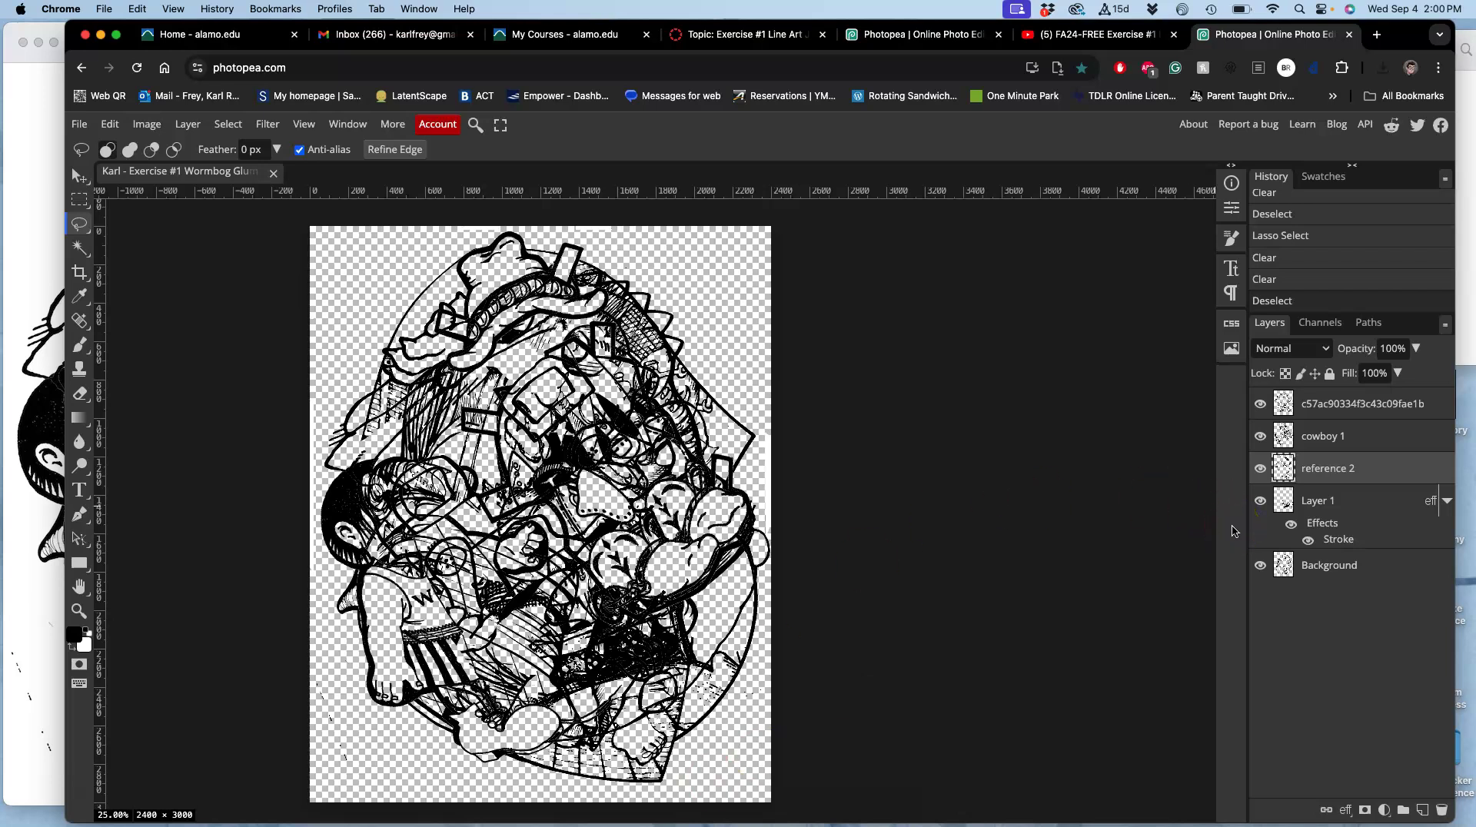
Click through the Background, Layer 1, cowboy 1 and top layers in turn.
left_click(1328, 567)
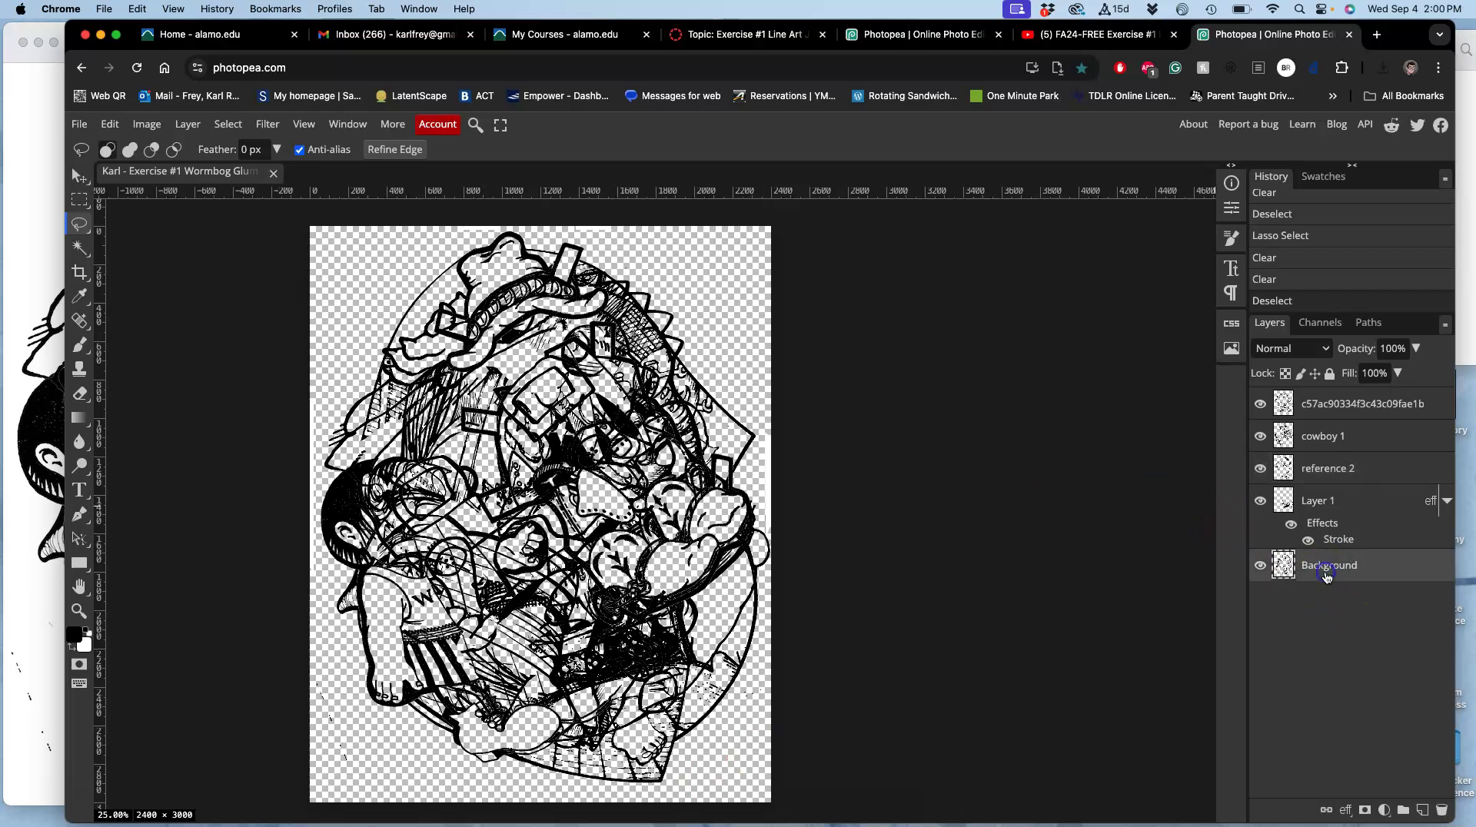
left_click(1315, 492)
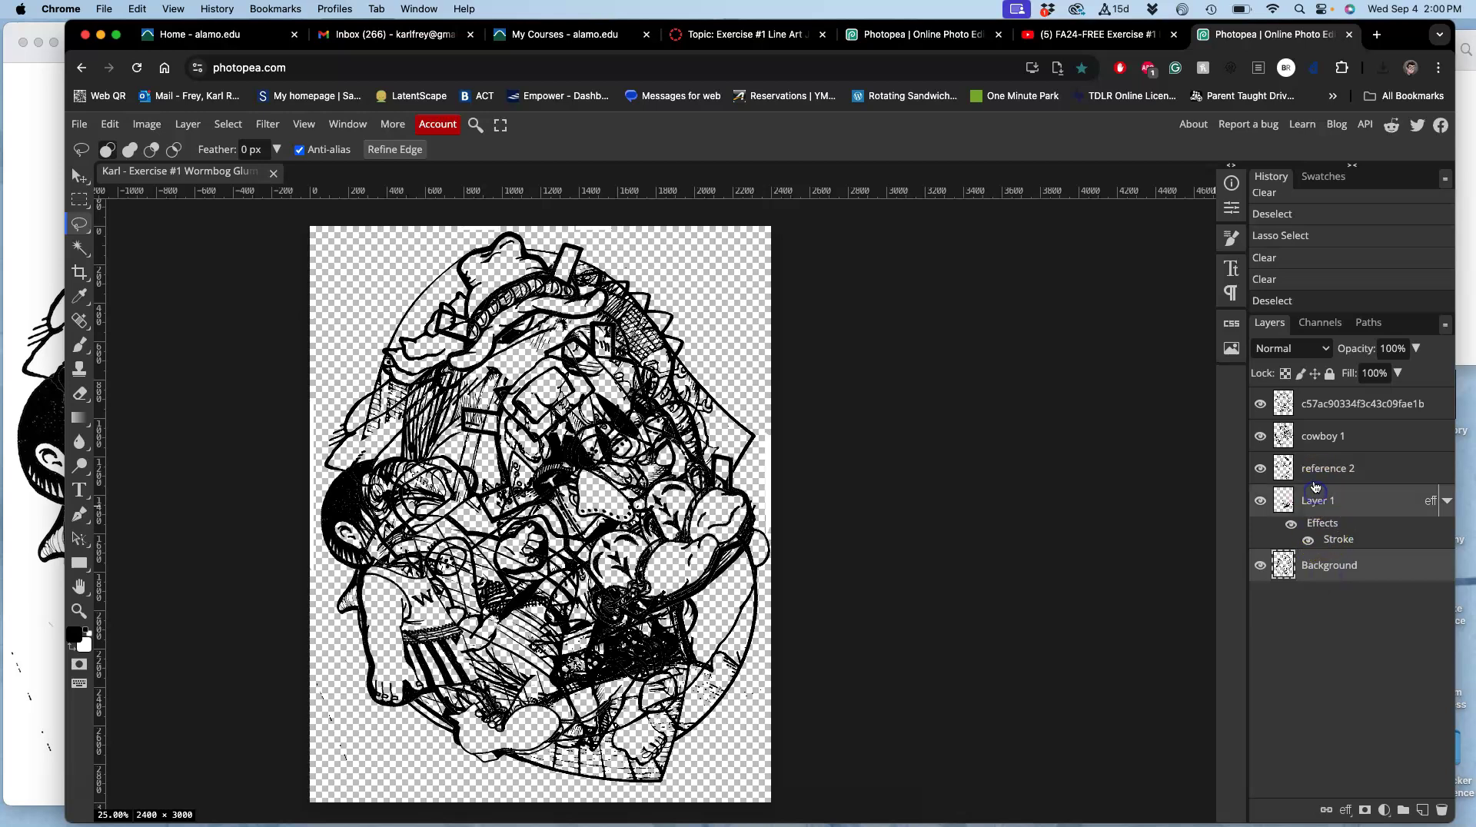
left_click(1315, 434)
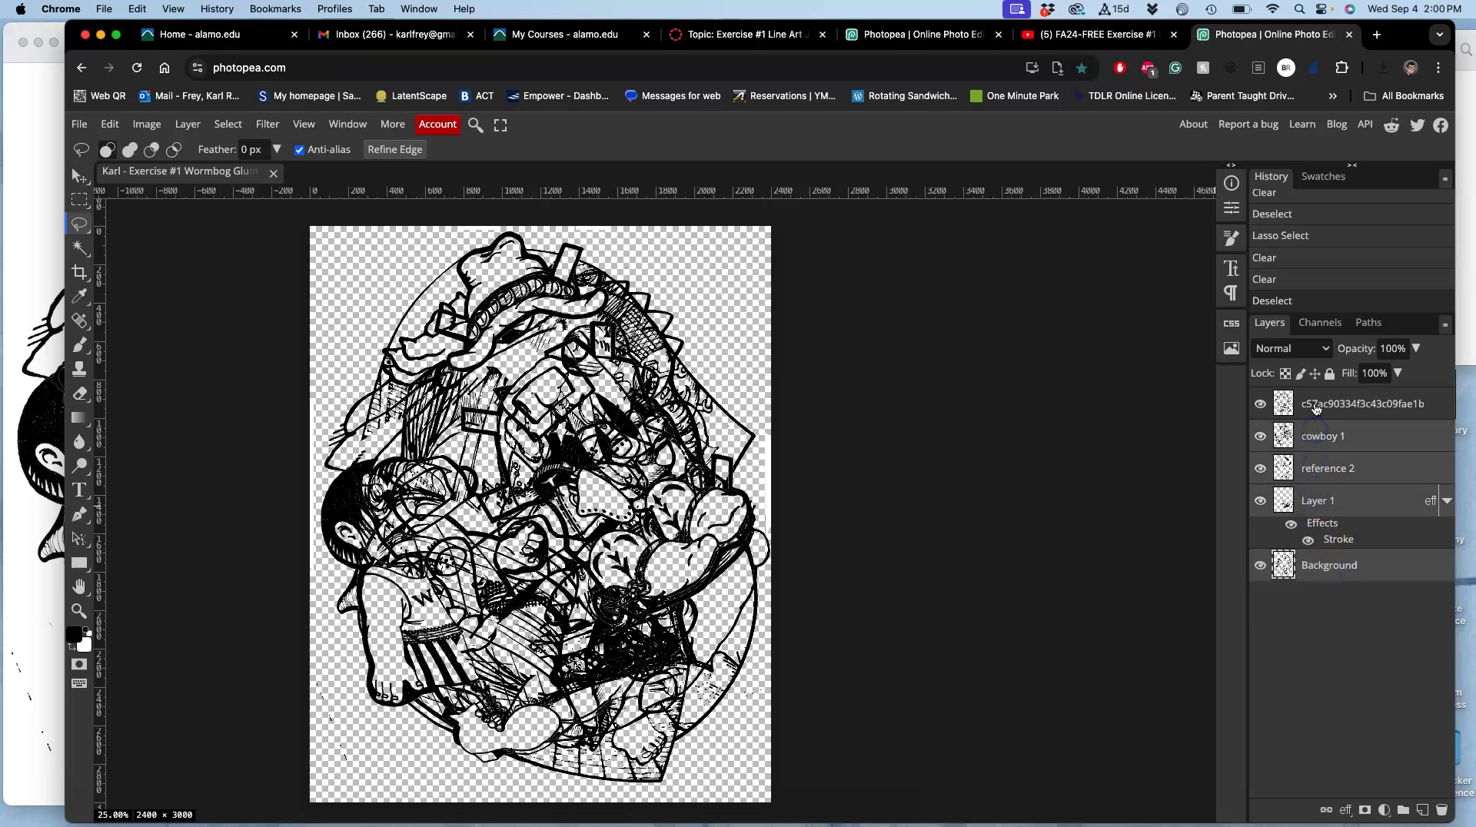
left_click(1315, 406)
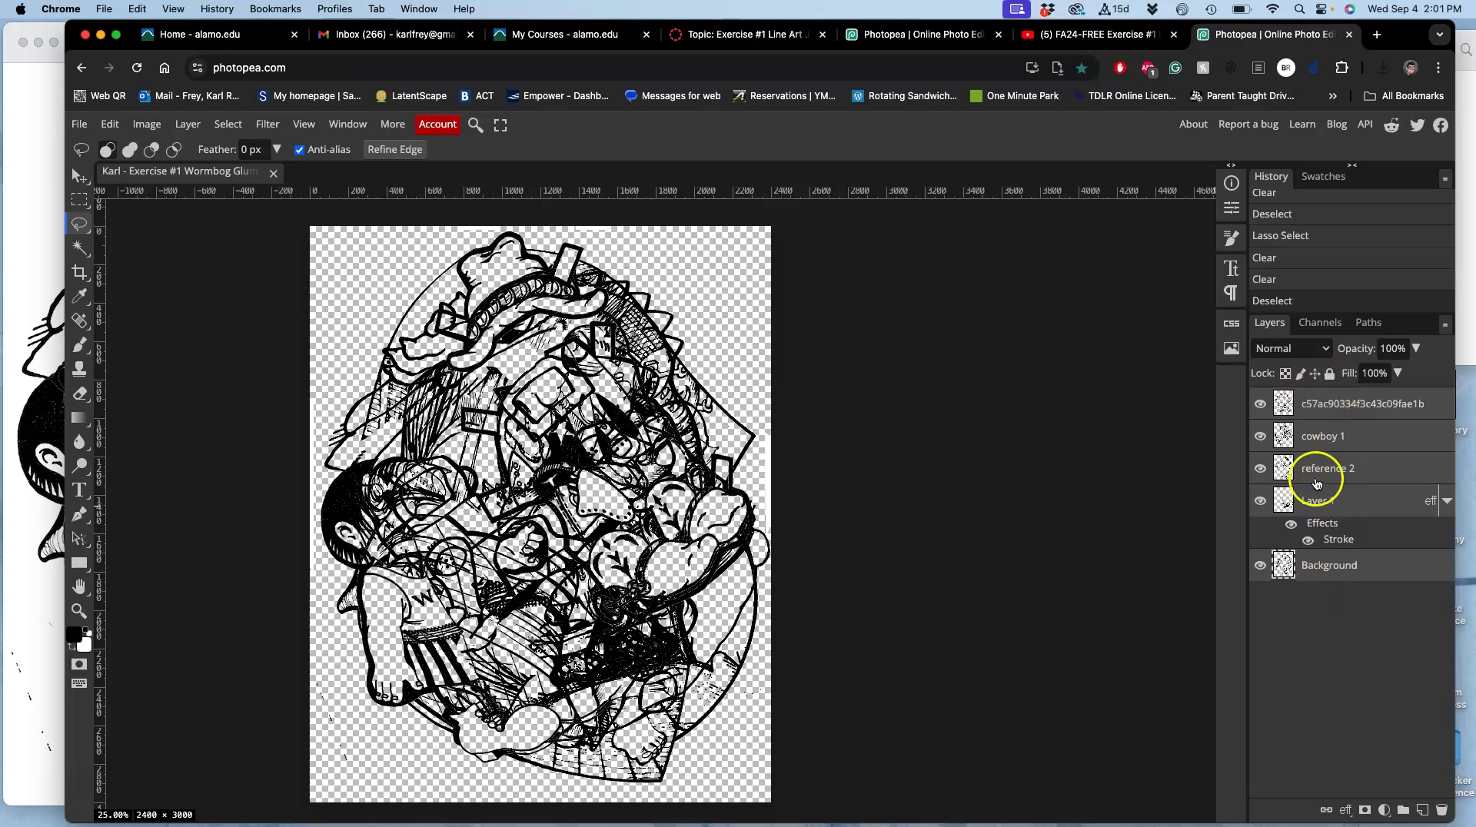
Select all five layers from Background to the top layer and open the Layer menu.
left_click(1352, 582)
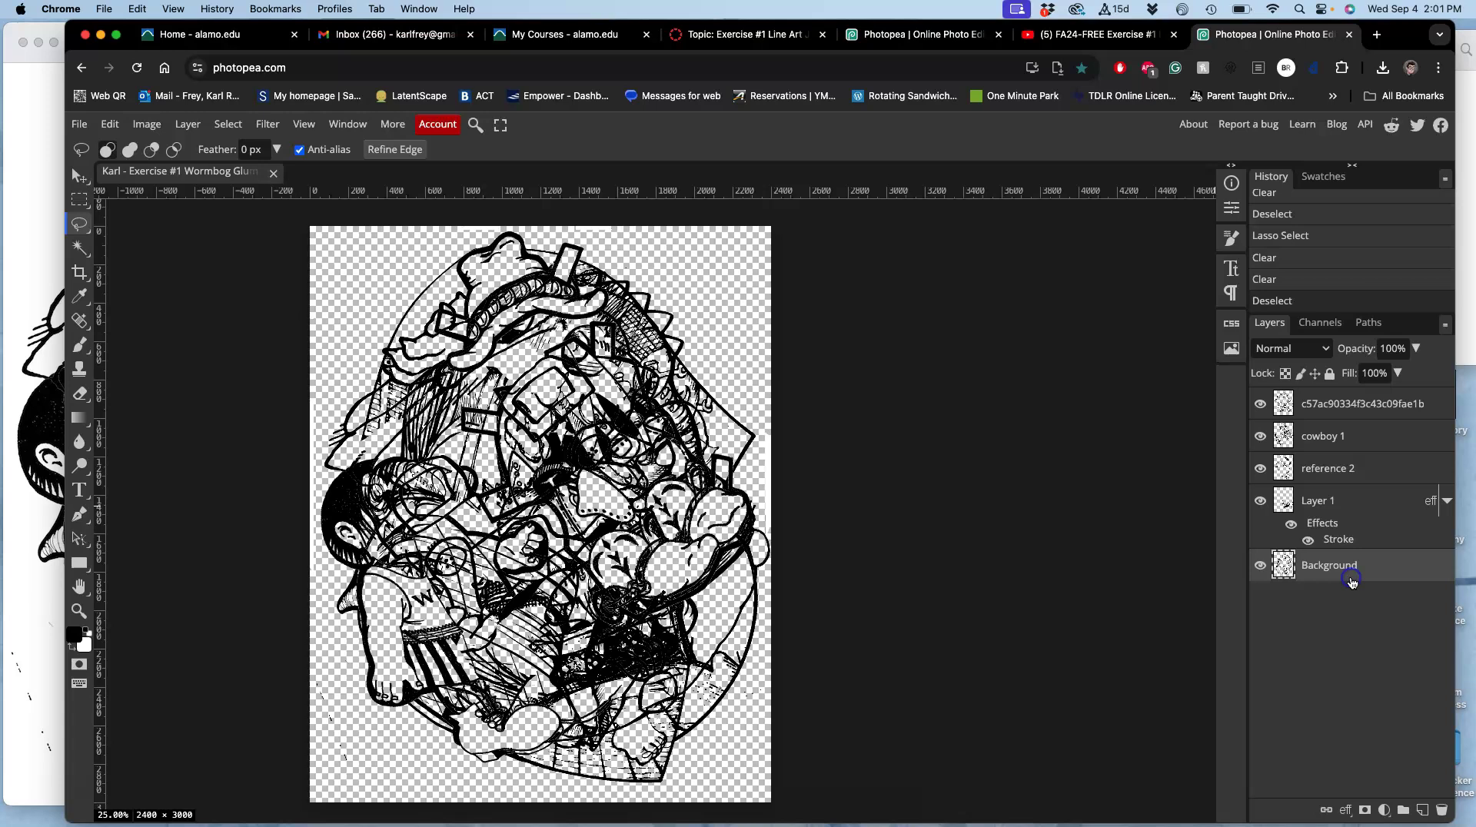
left_click(1354, 511, "shift")
left_click(1342, 427, "shift")
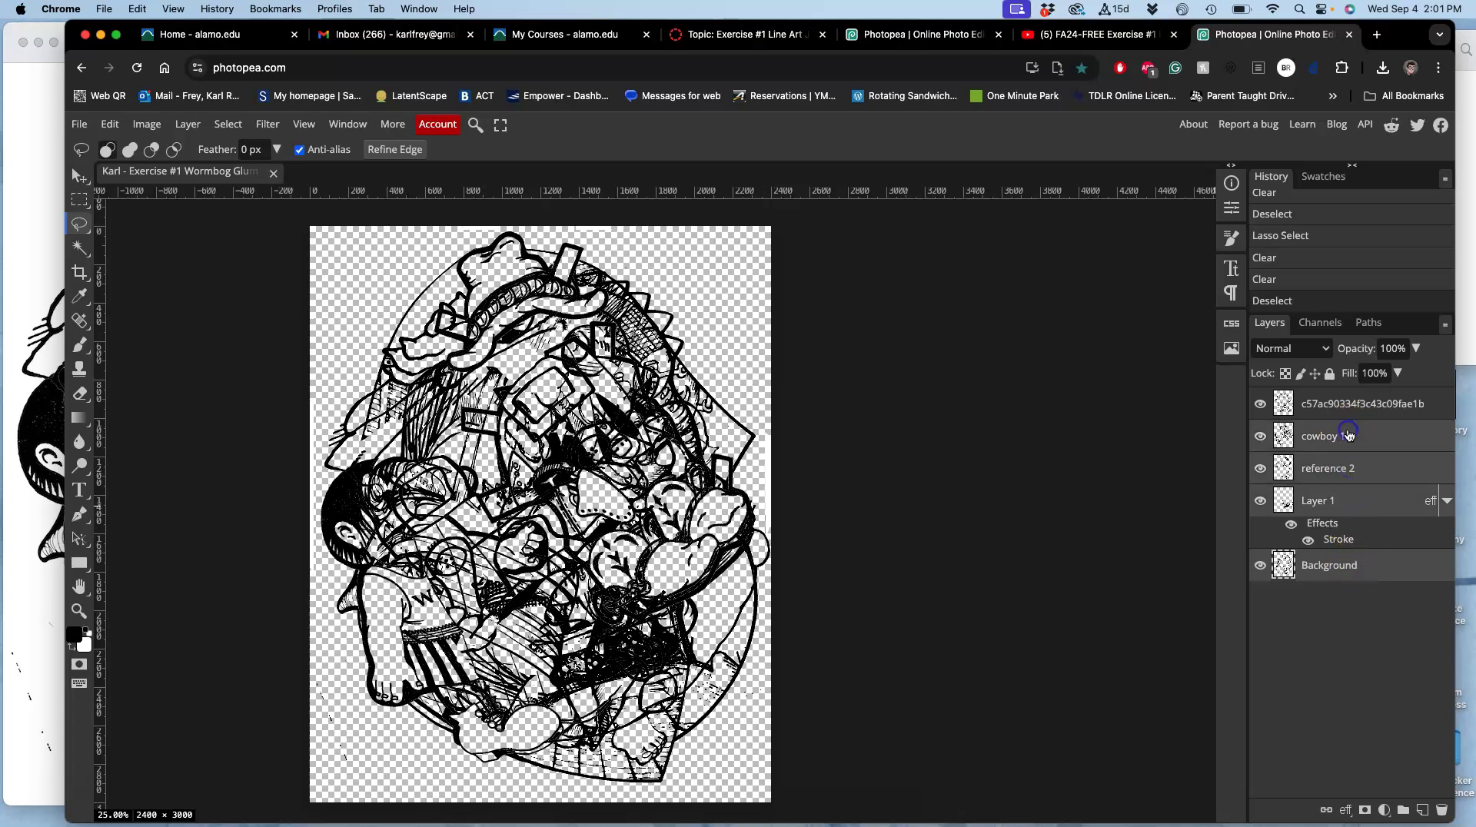
left_click(1344, 409)
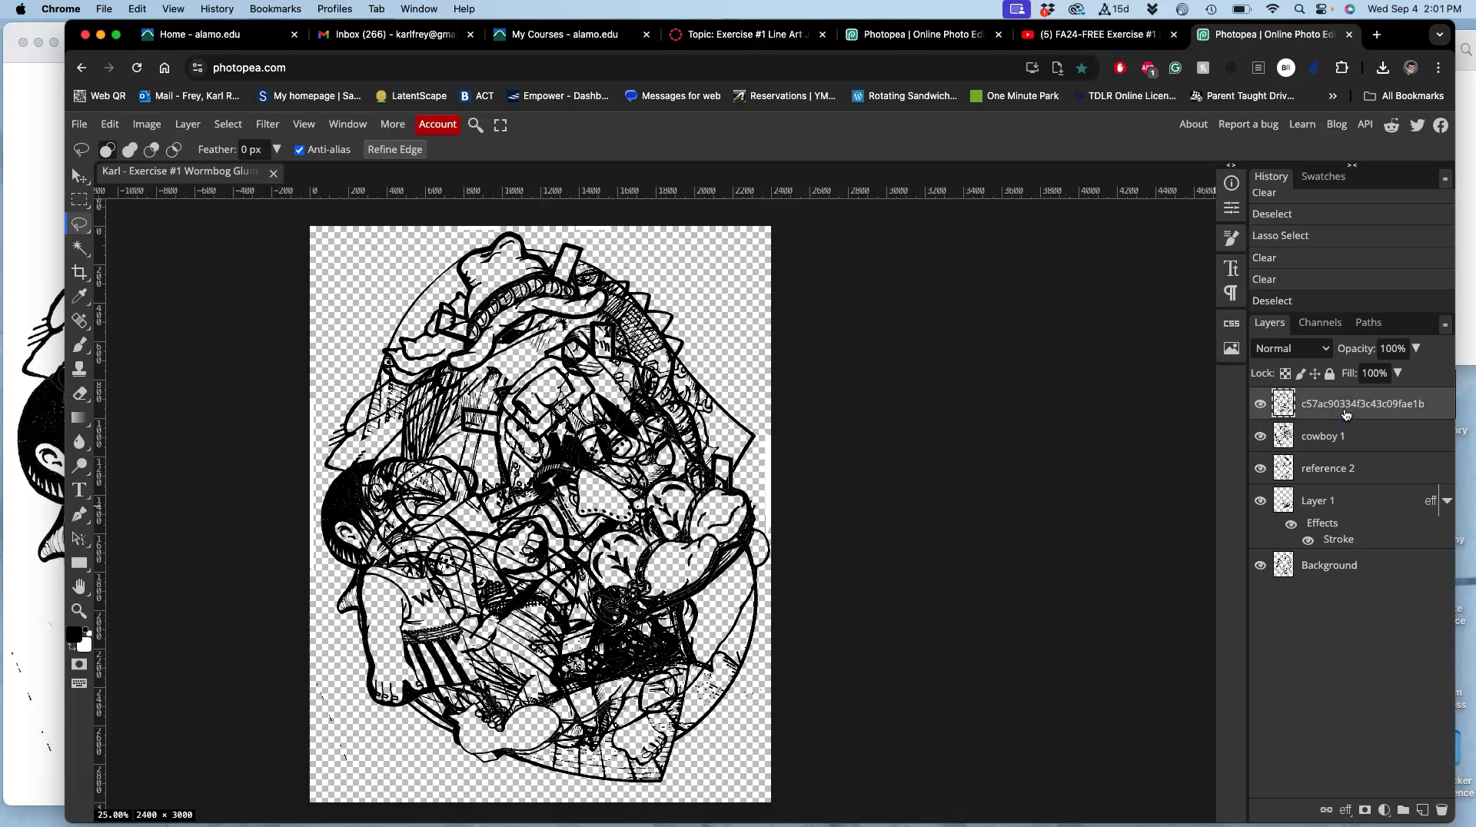
left_click(1357, 583, "shift")
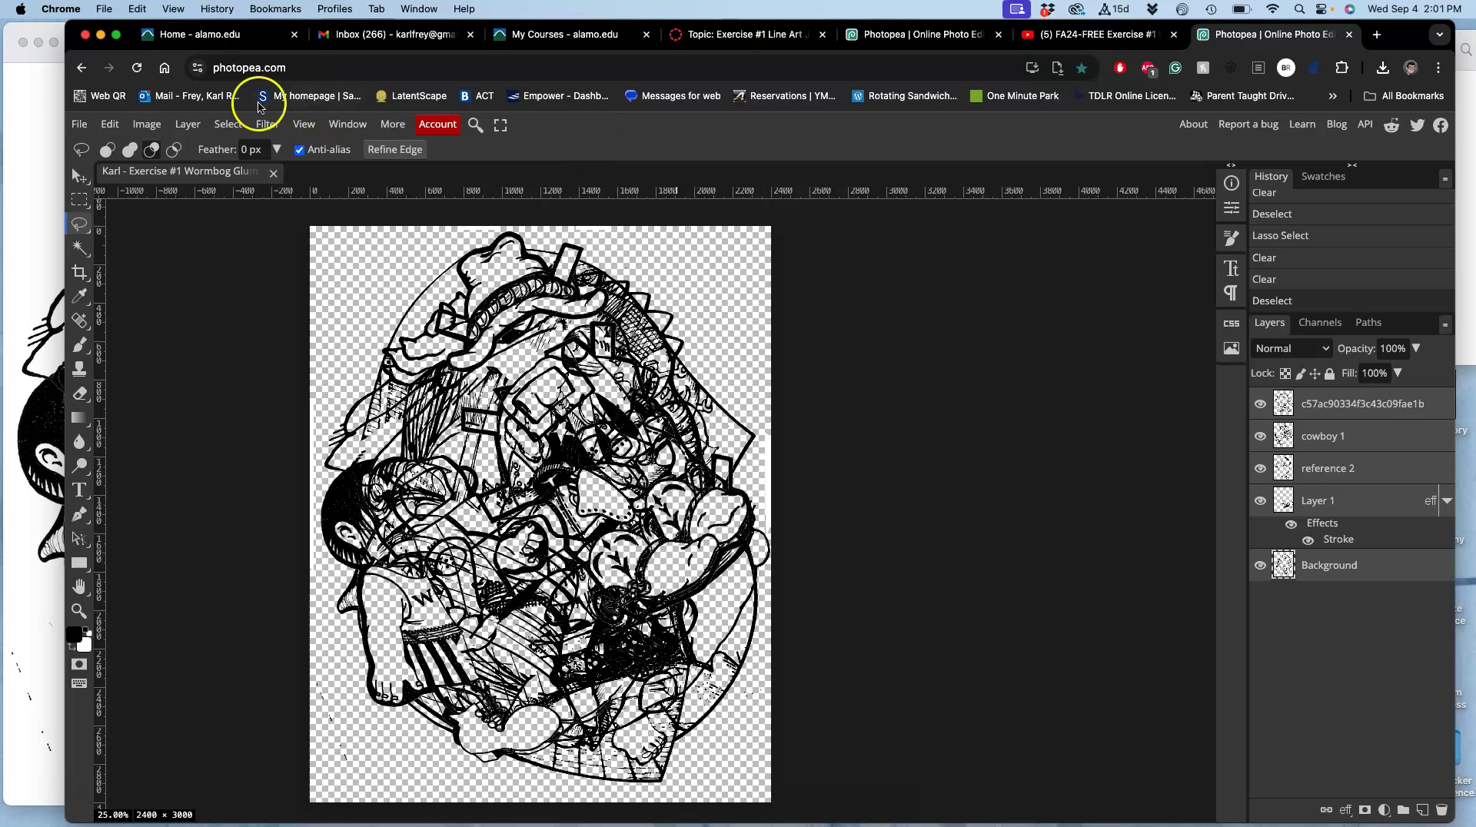
left_click(189, 124)
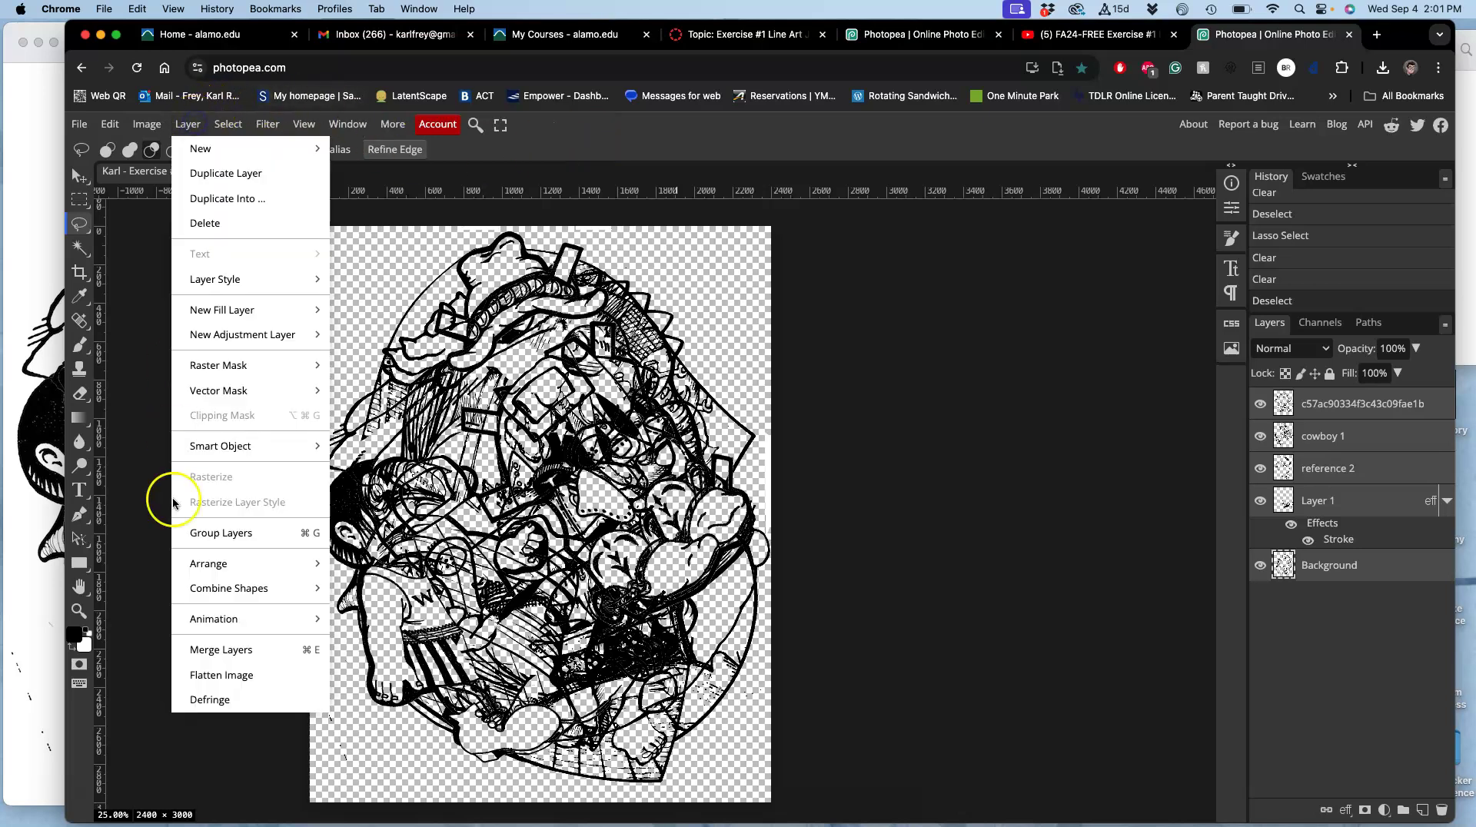
Merge the layers into a new top layer, then hide the line-art copy, reference 2, Layer 1 and Background.
left_click(210, 652)
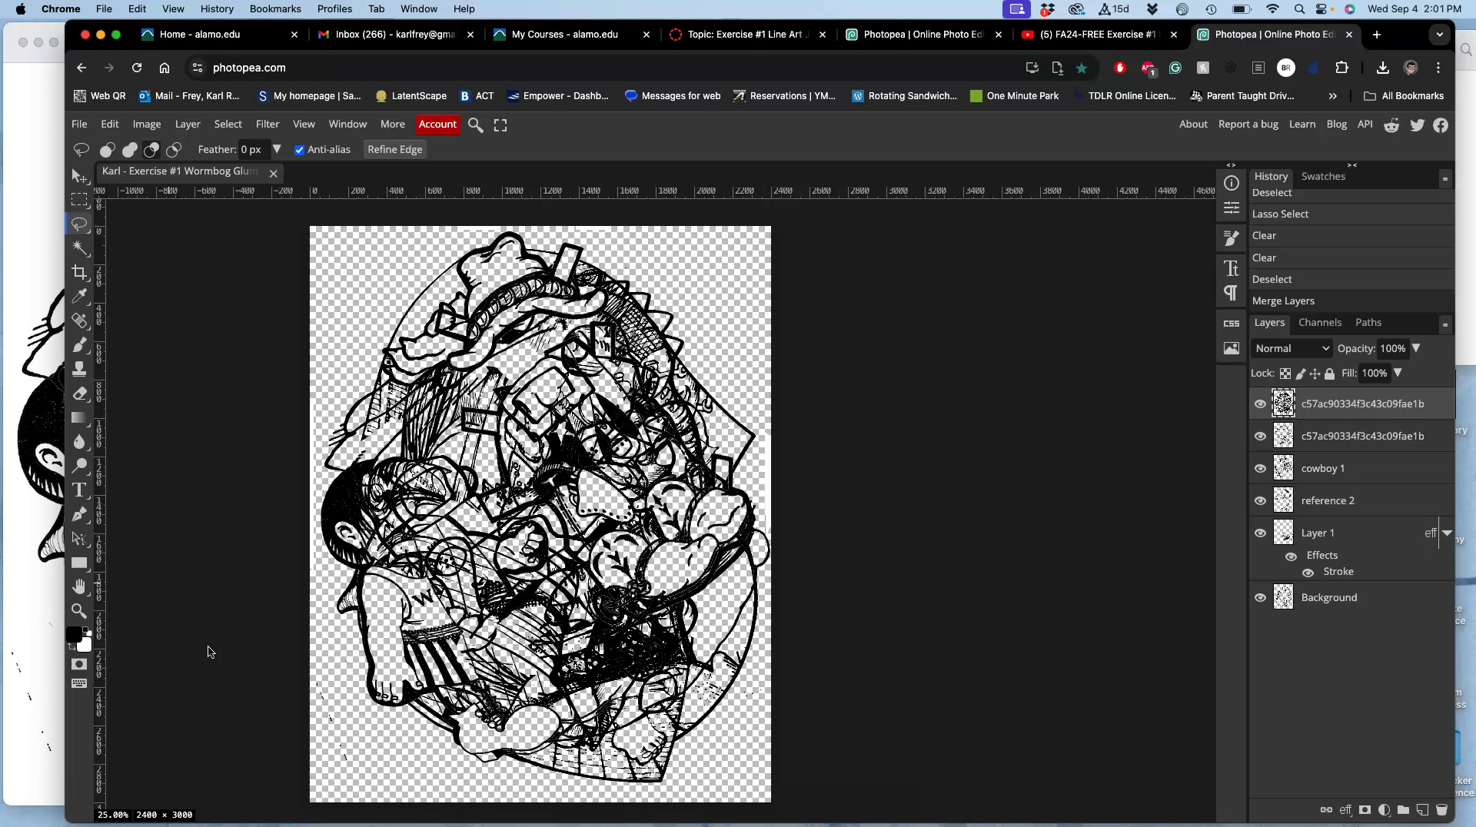
key("alt")
left_click(1262, 436)
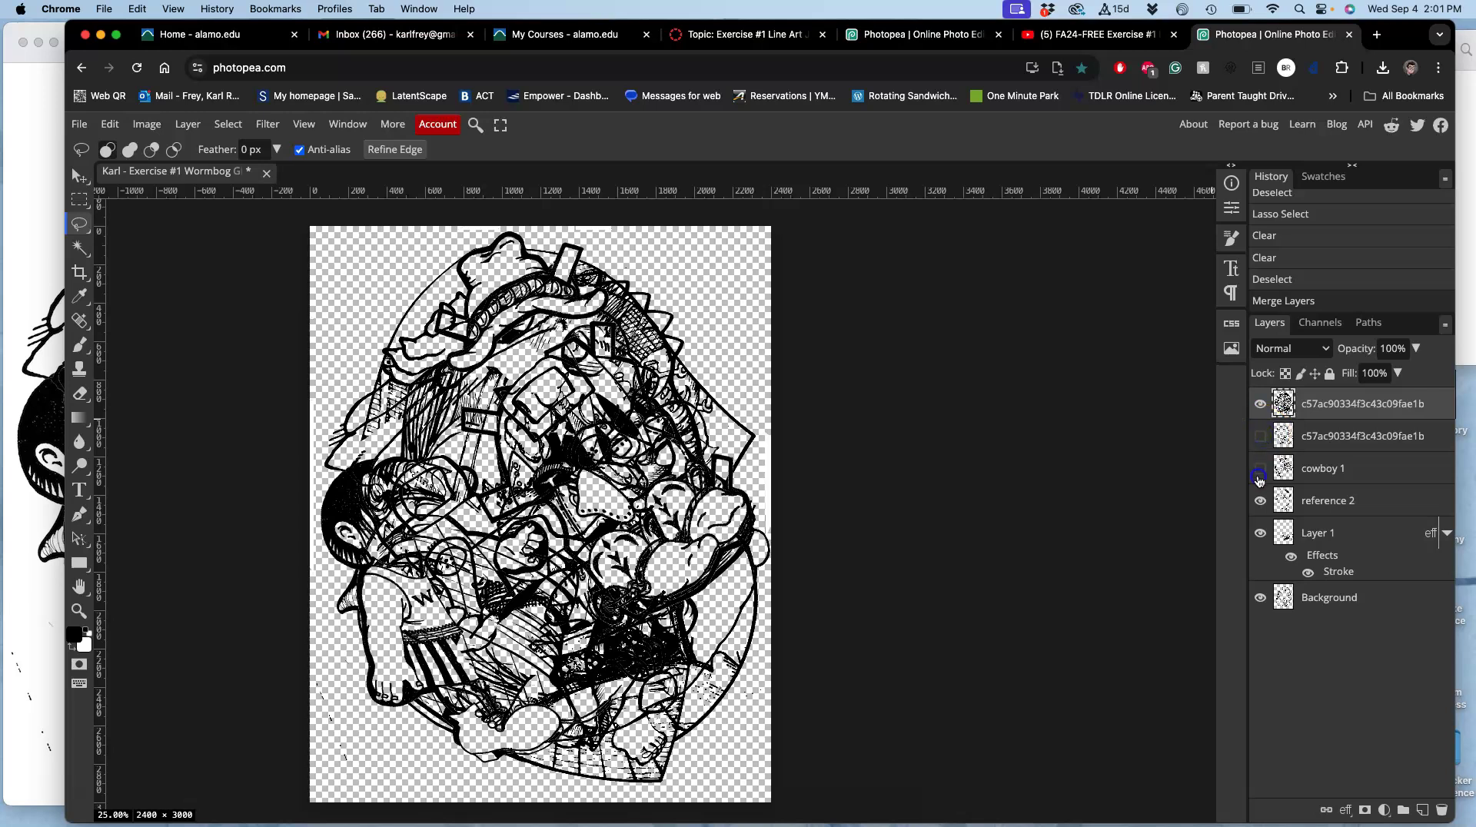
left_click(1259, 500)
left_click(1260, 532)
left_click(1257, 598)
Hide the merged collage layer and toggle the second line-art layer on and off, leaving it hidden.
left_click(1260, 404)
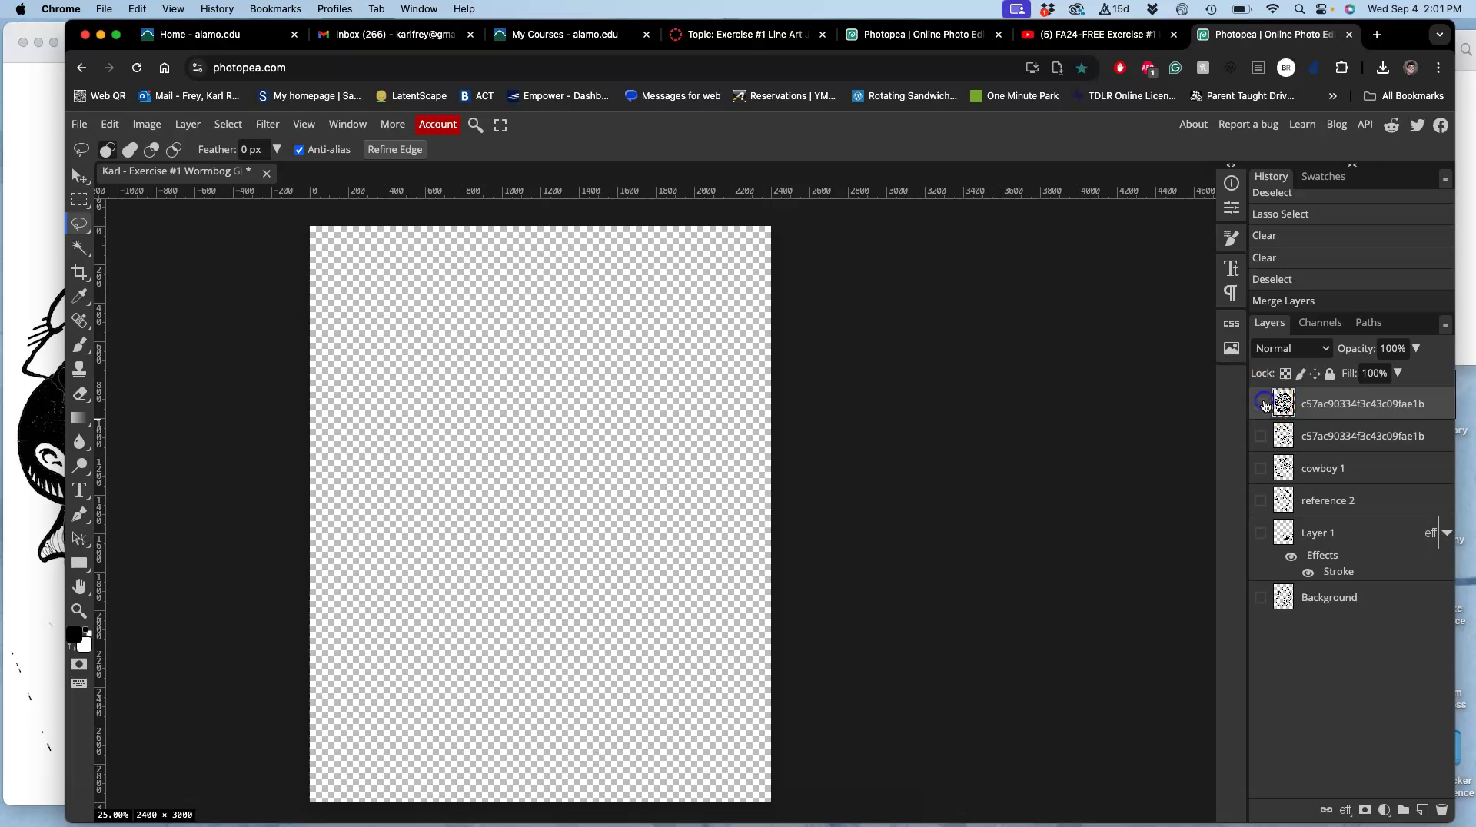
left_click(1259, 436)
left_click(1260, 436)
left_click(1259, 436)
left_click(1259, 437)
Show the merged layer and delete matching stray pixels with a non-contiguous Magic Wand selection.
left_click(1260, 404)
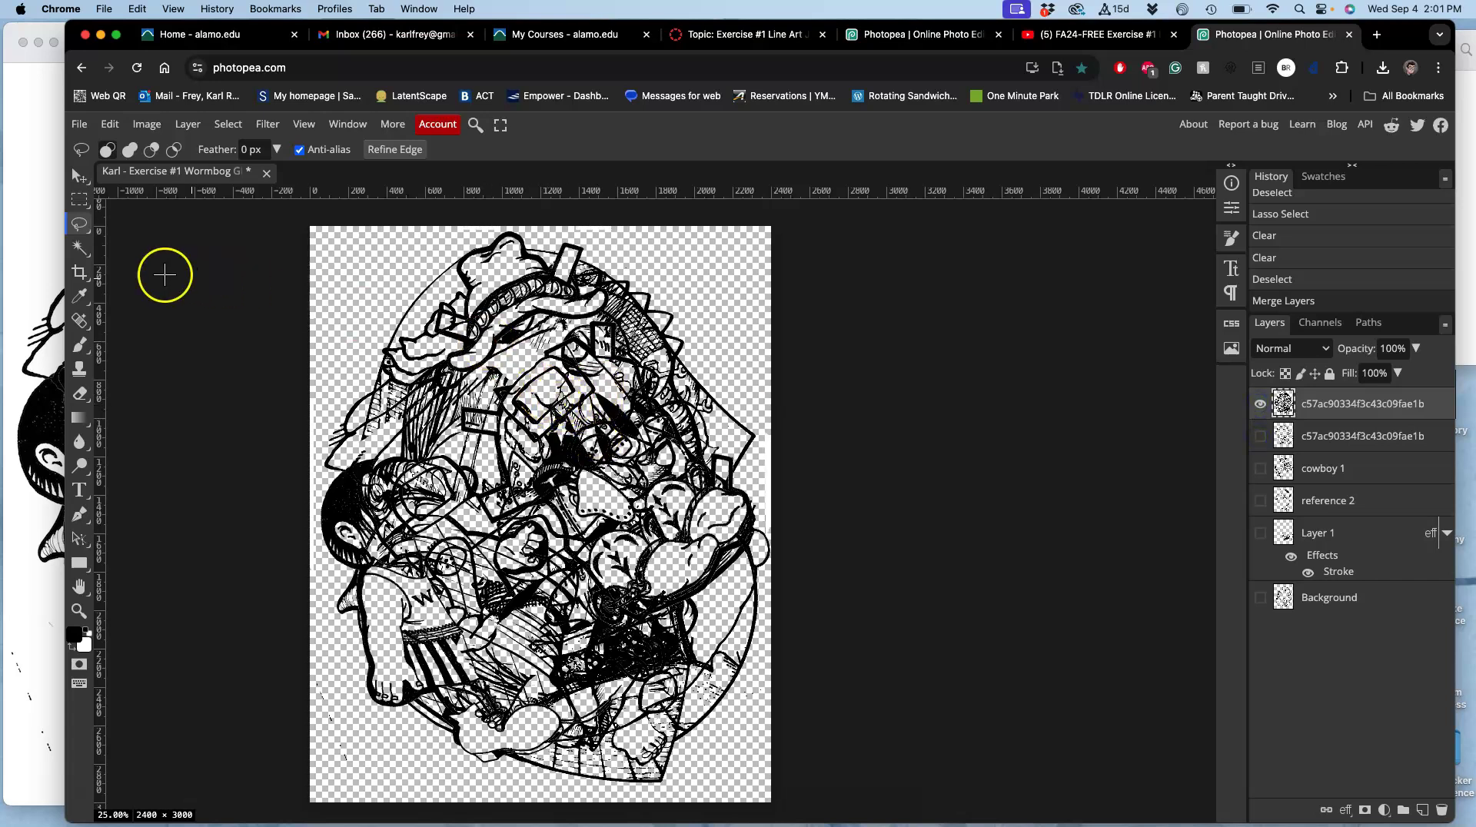
left_click(77, 247)
left_click(618, 151)
left_click(471, 230)
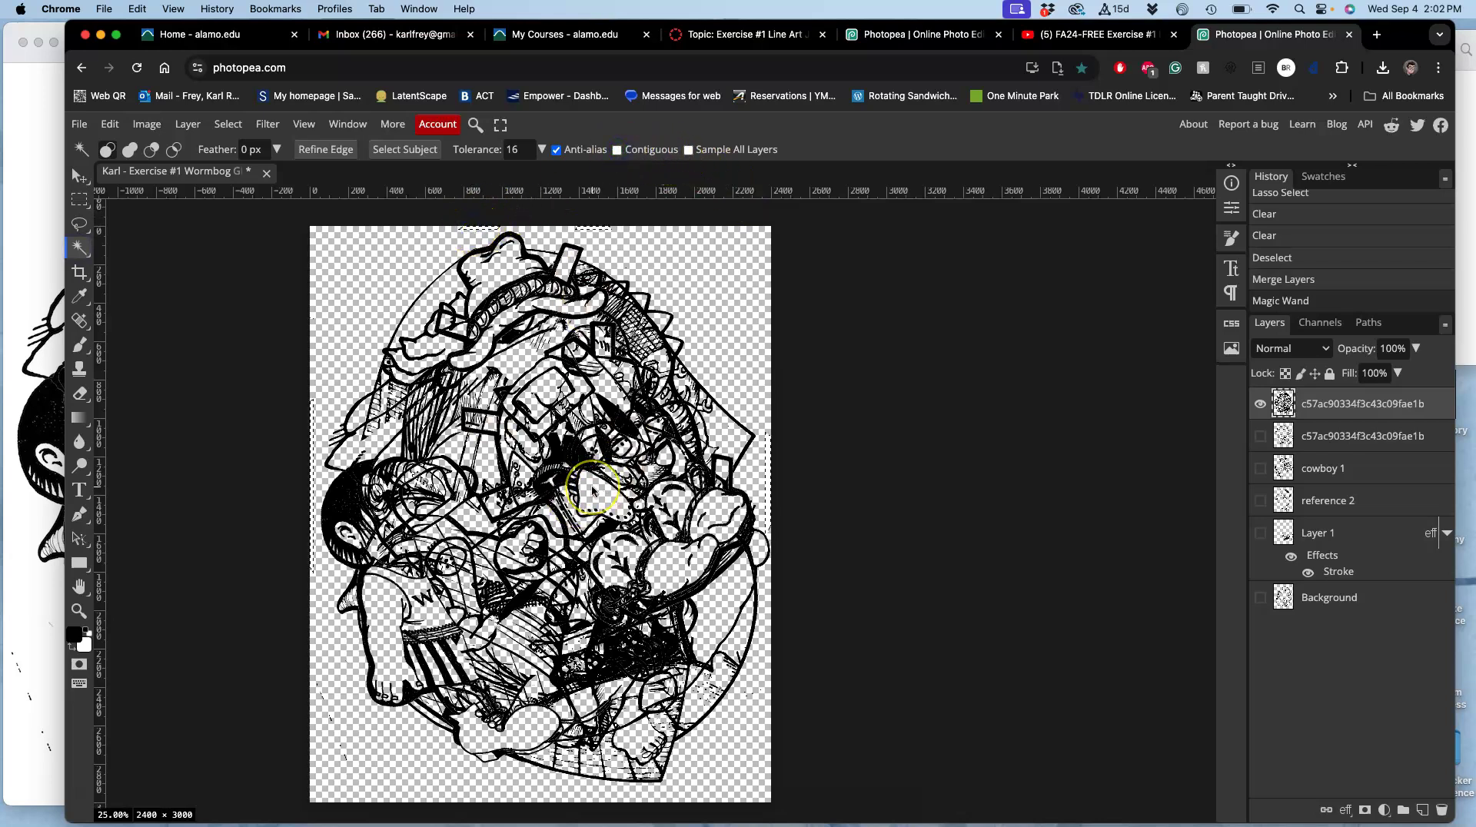
key("Delete")
key("Delete")
key("ctrl+d")
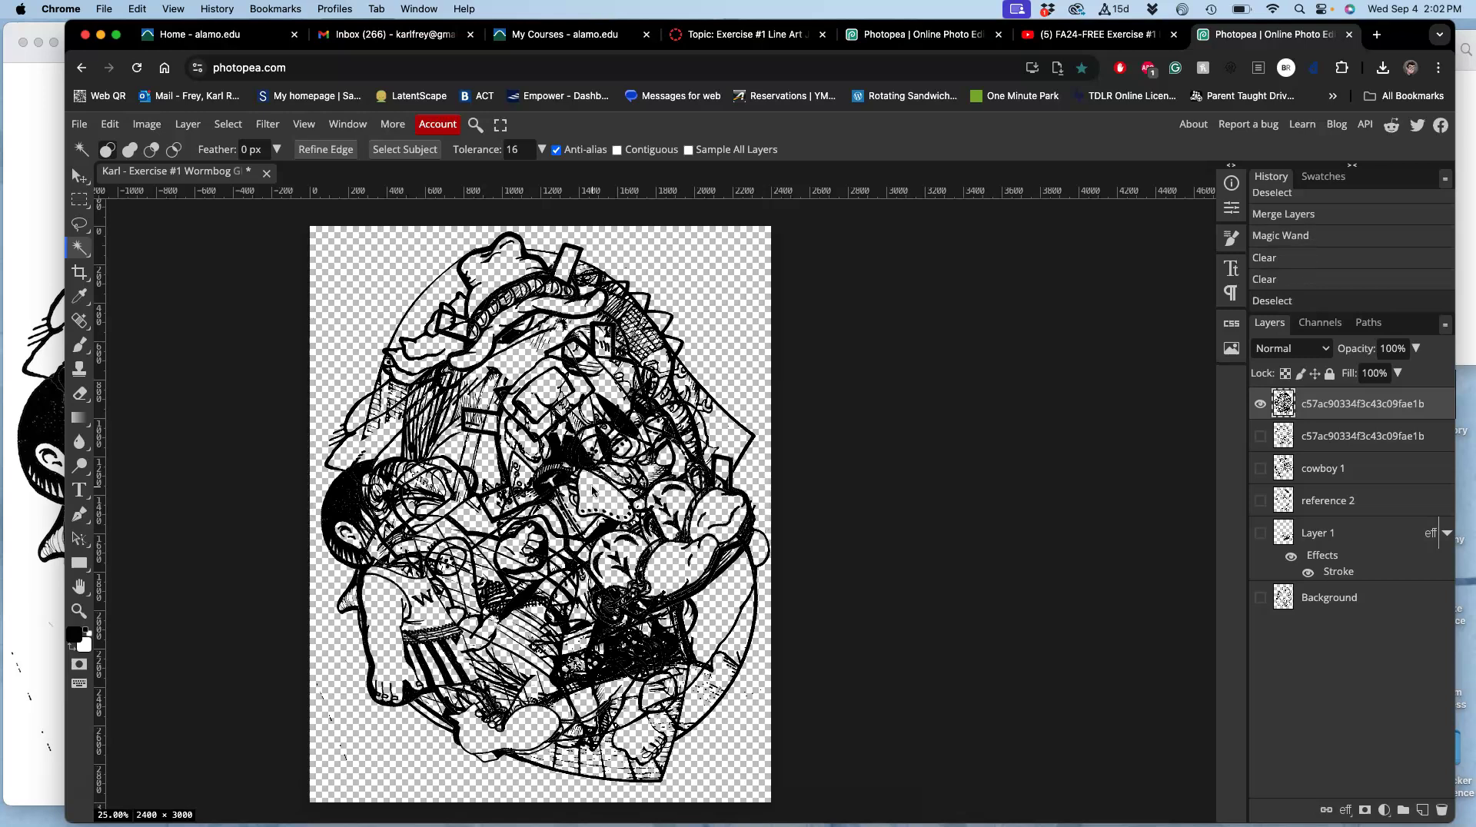
Lasso and delete the stray marks at the lower left and along the bottom, then deselect.
left_click(79, 223)
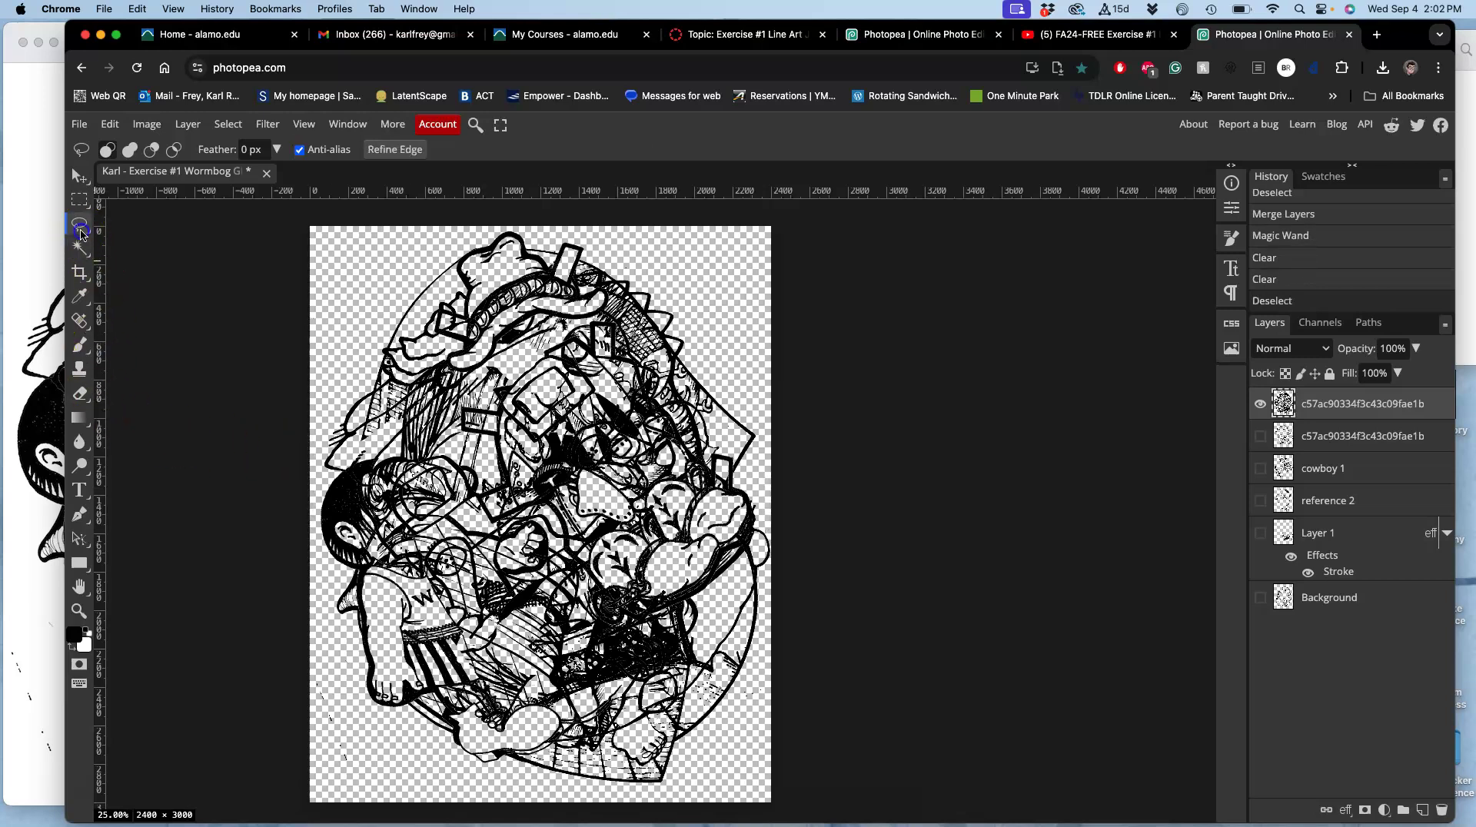
scroll(358, 509, "down", 2)
scroll(358, 509, "down", 2)
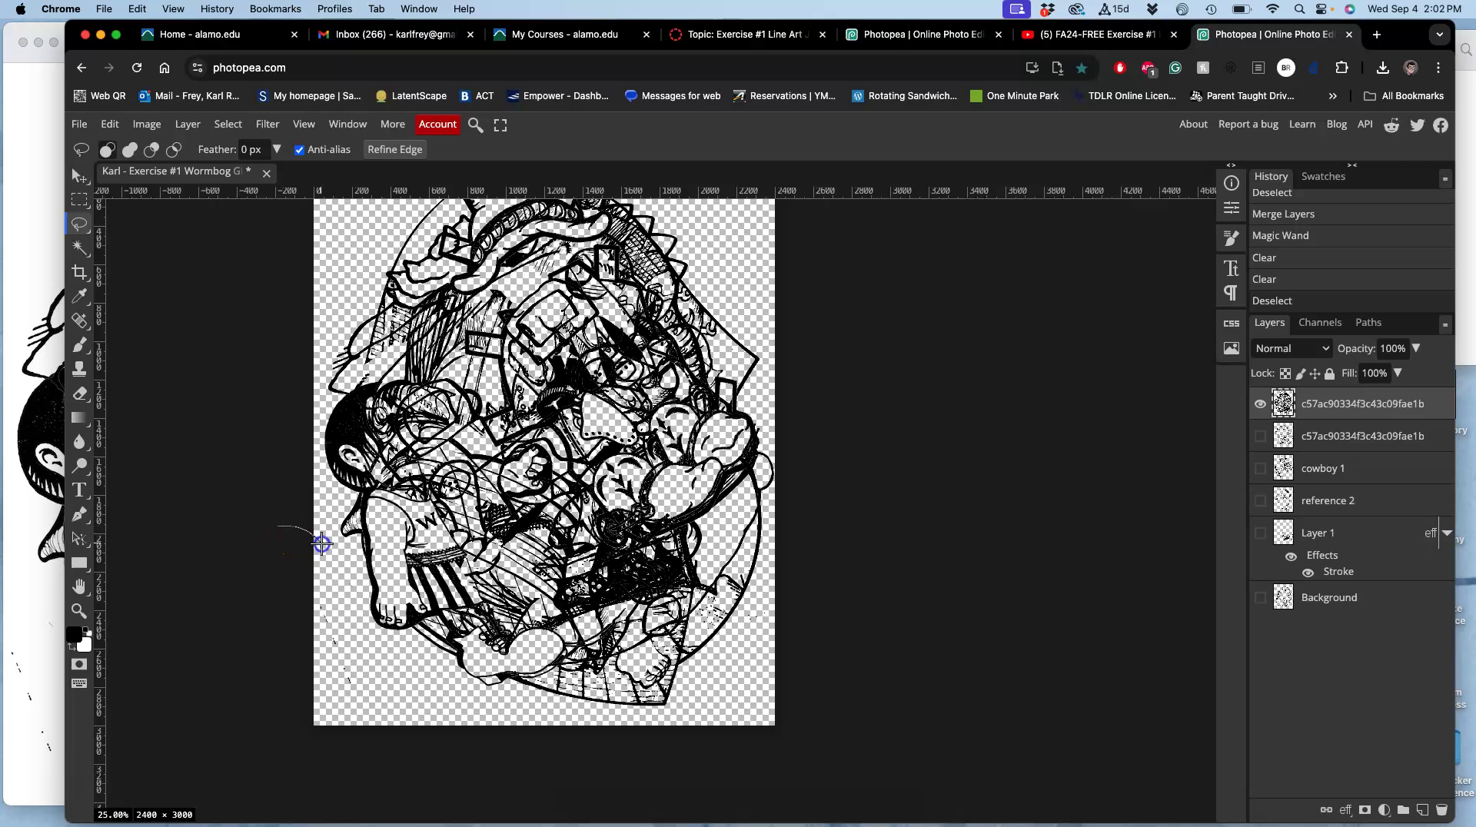
mouse_move(399, 651)
left_mouse_down()
mouse_move(426, 739)
mouse_move(295, 767)
mouse_move(223, 530)
left_mouse_up()
key("Delete")
left_click_drag(791, 609, 790, 608)
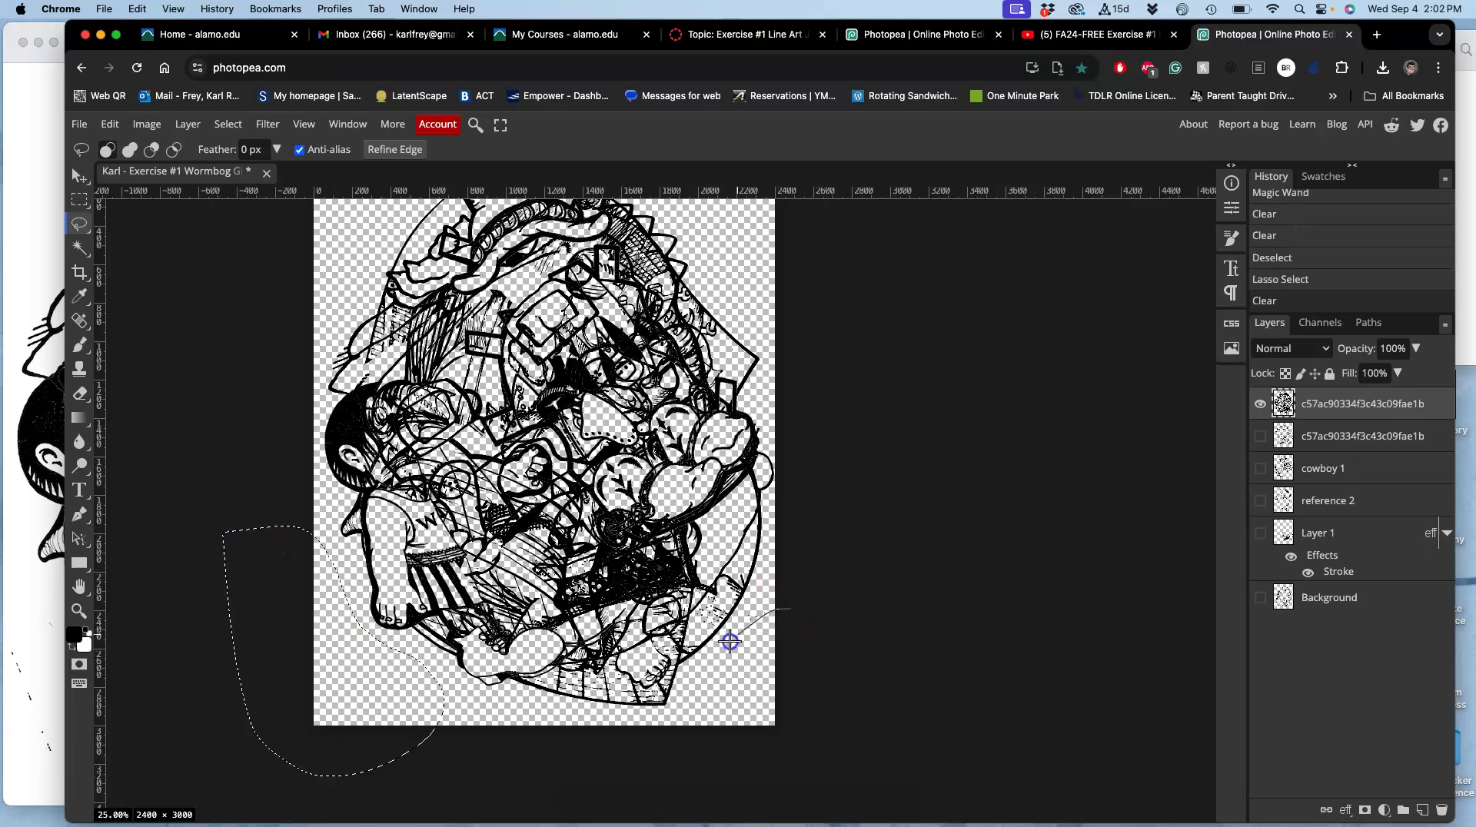
left_click_drag(719, 734, 811, 649)
key("Delete")
left_click(813, 649)
scroll(1209, 532, "right", 3)
scroll(1208, 533, "up", 2)
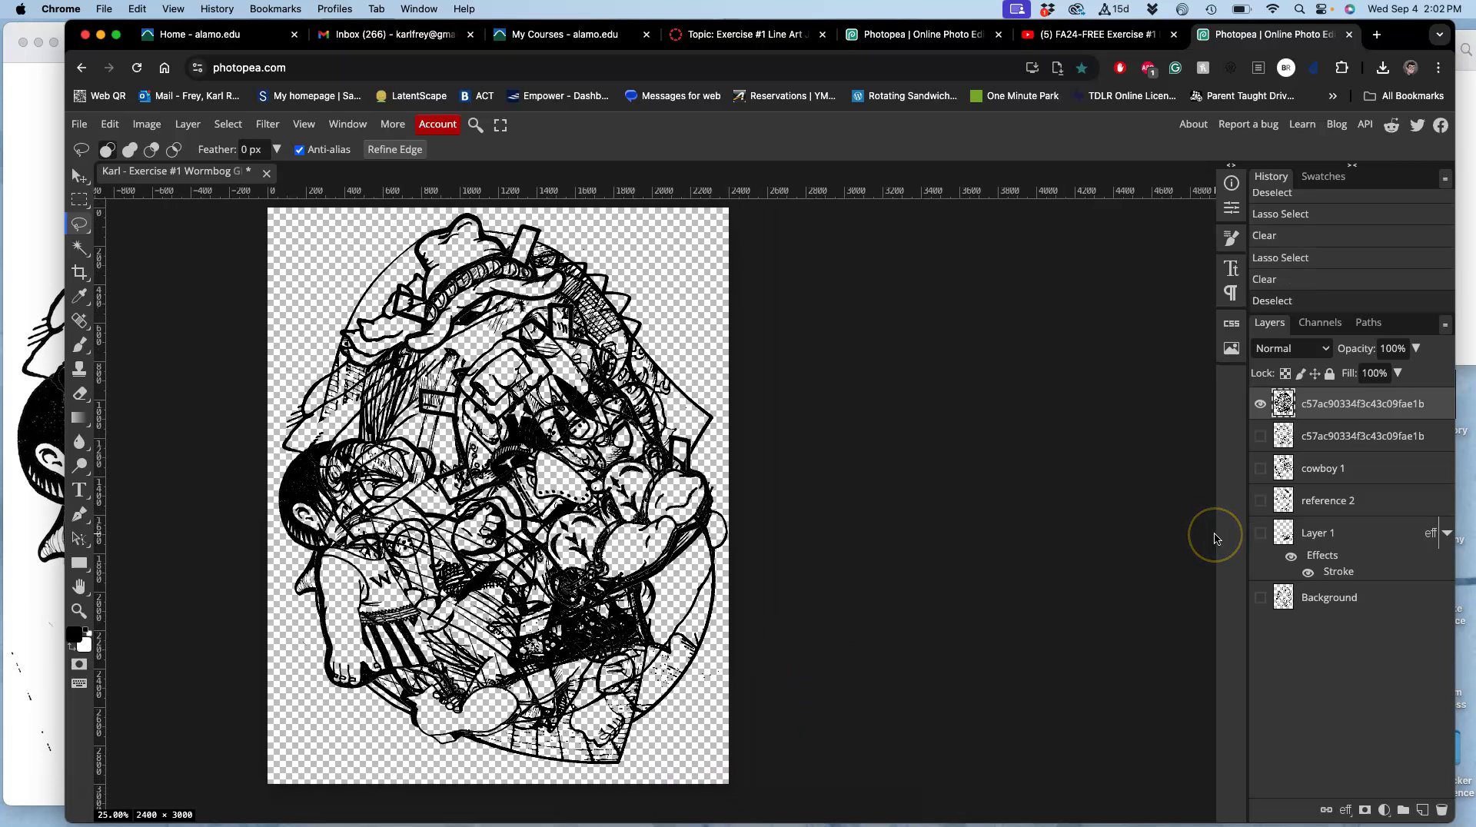
scroll(1215, 538, "right", 1)
scroll(1214, 539, "up", 1)
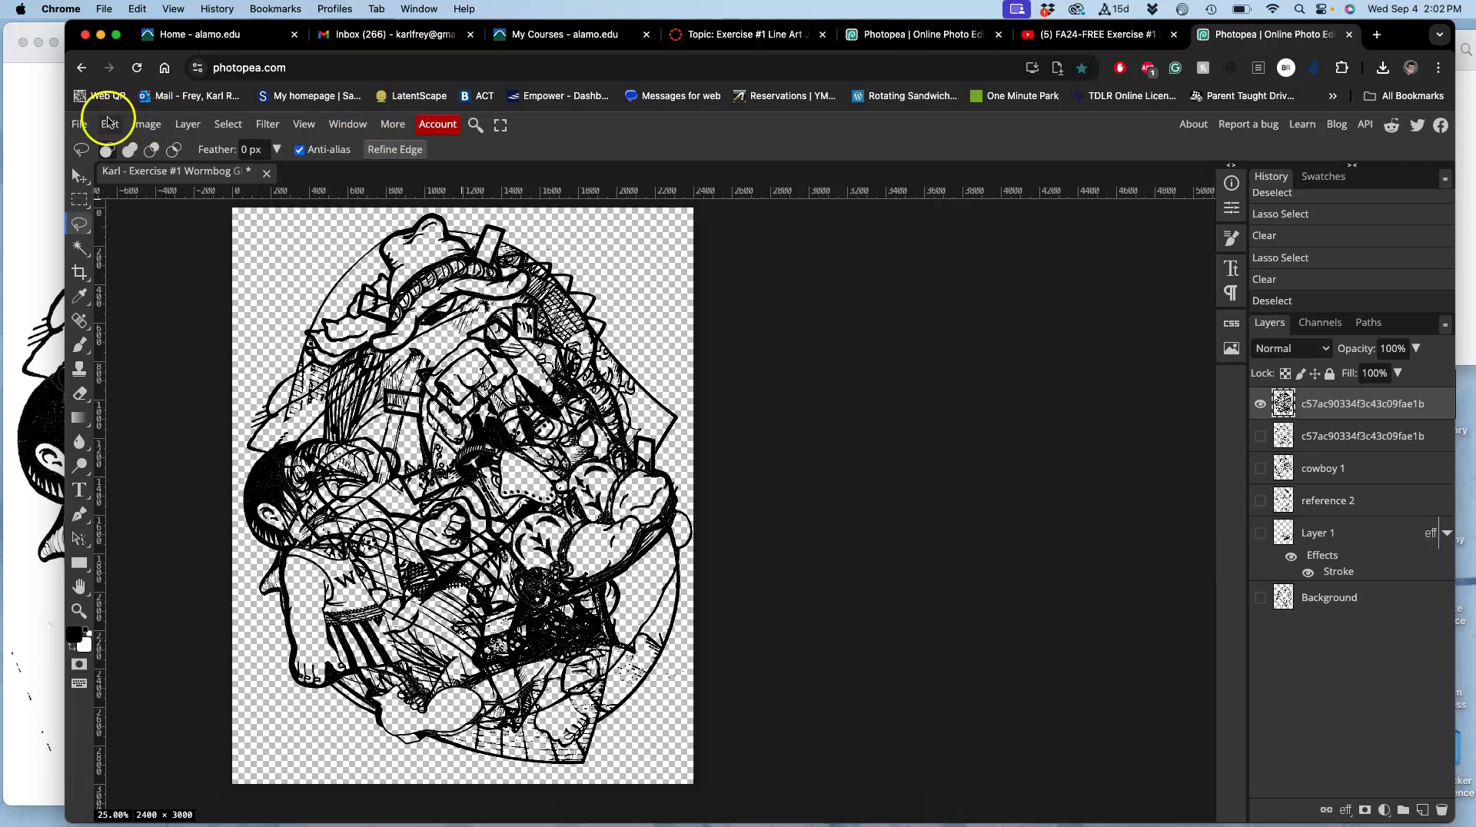
Cancel the Save as PSD dialog and save the collage with File > Save instead.
left_click(79, 125)
left_click(119, 313)
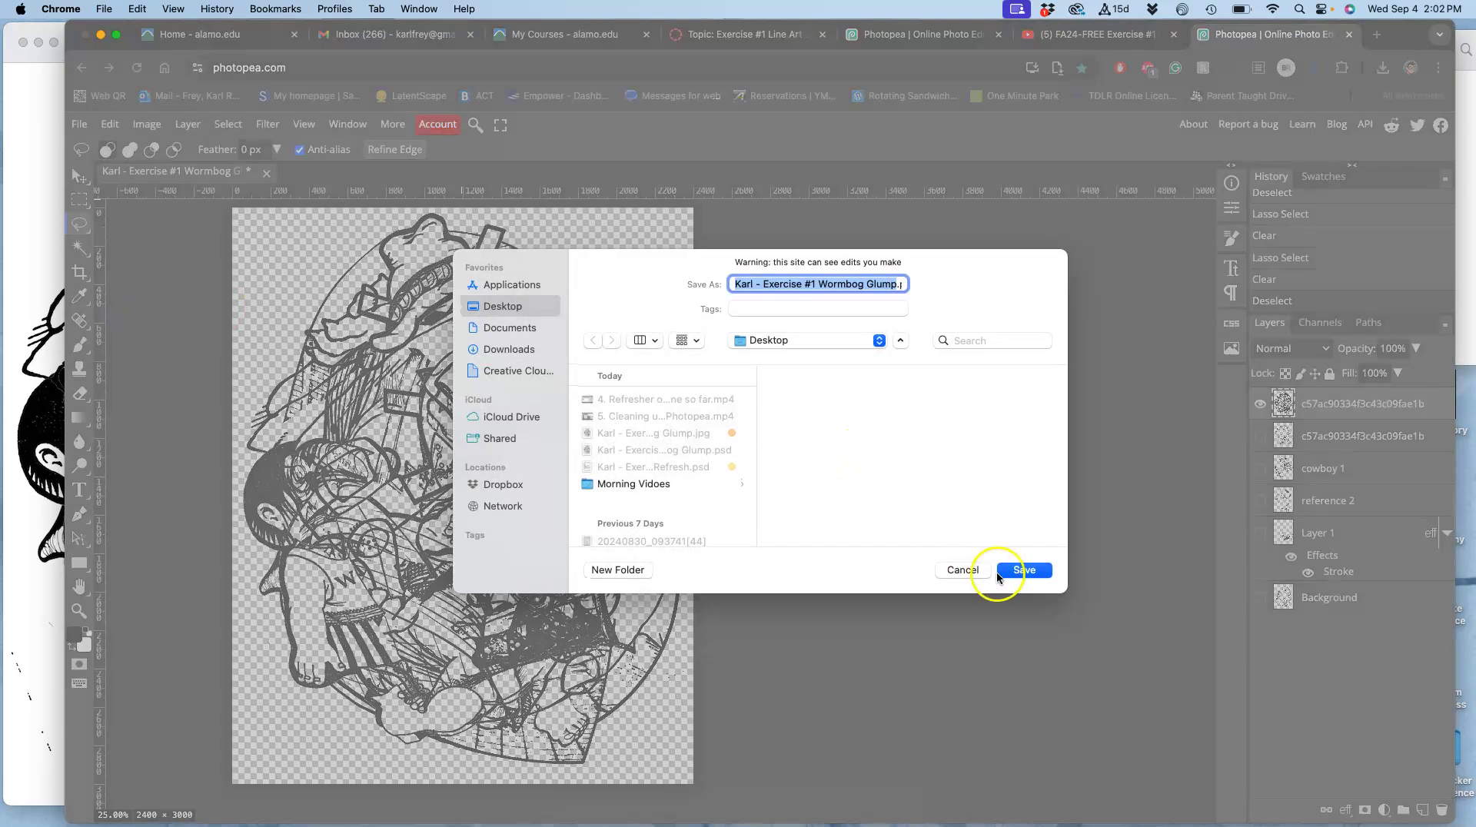
left_click(963, 570)
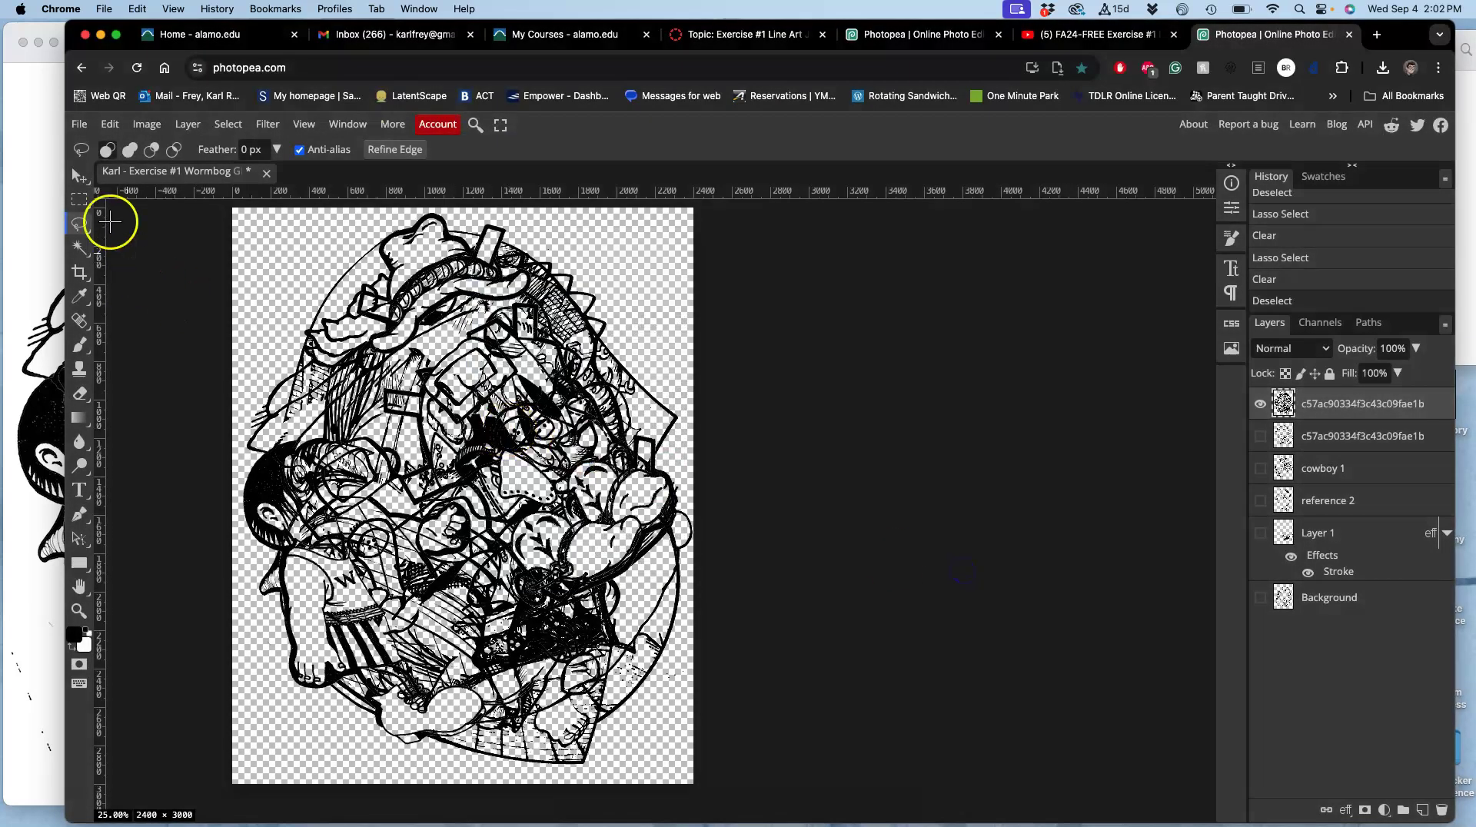
left_click(76, 126)
left_click(114, 296)
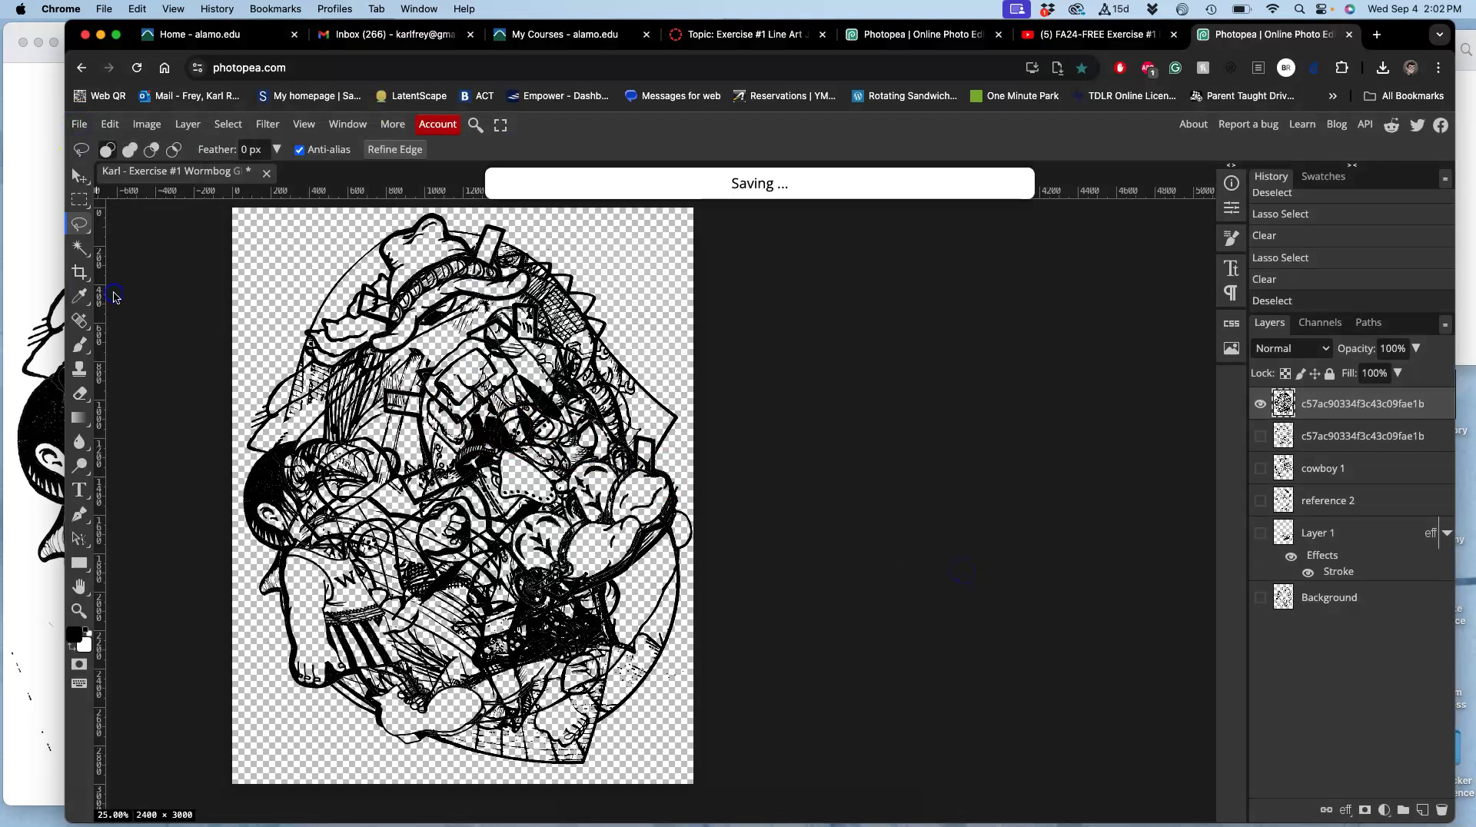
scroll(518, 323, "down", 1)
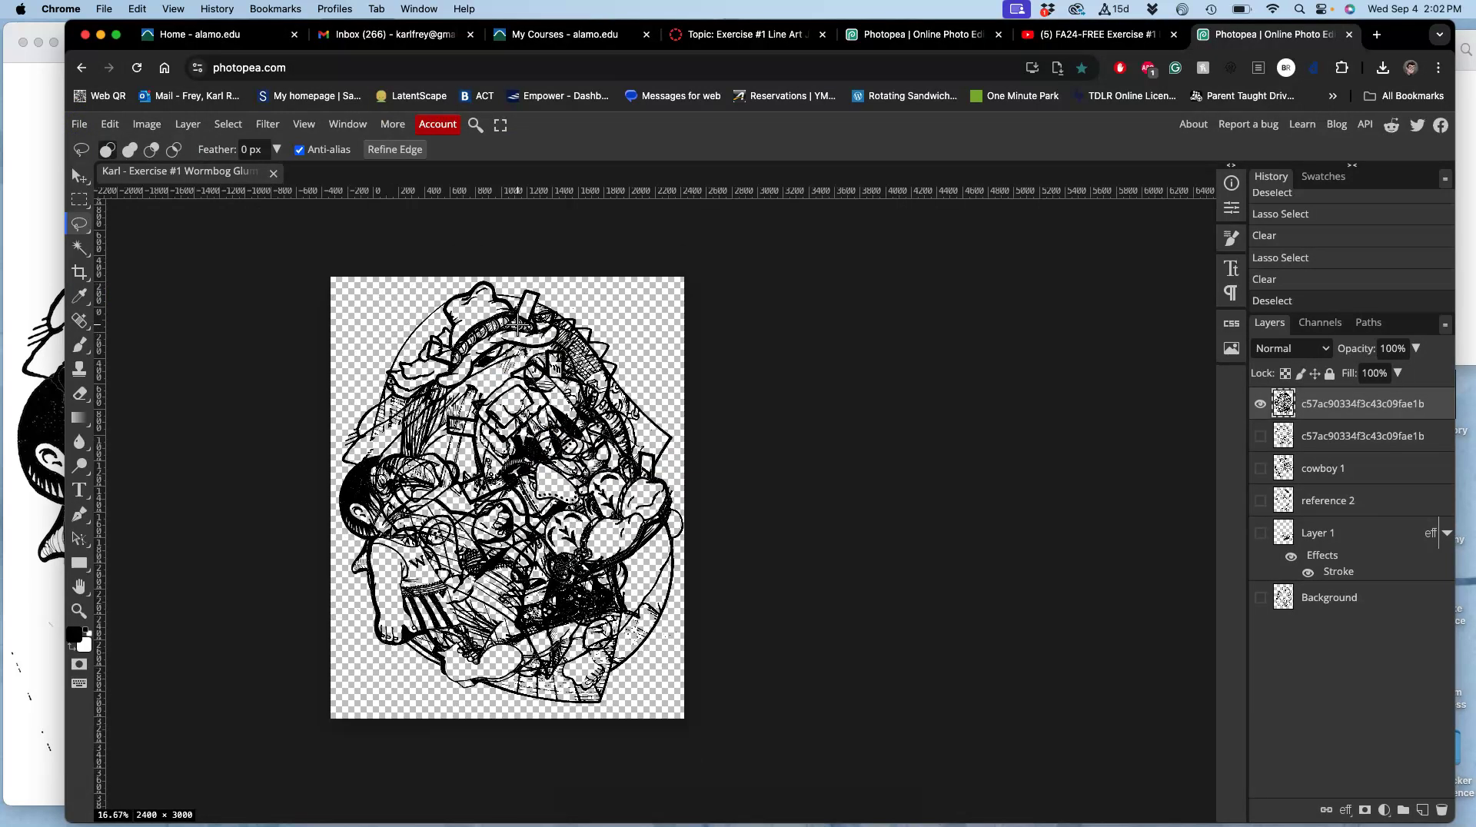
Check the saved PSD on the desktop with enlarged icons, then bring Photopea back.
key("F11")
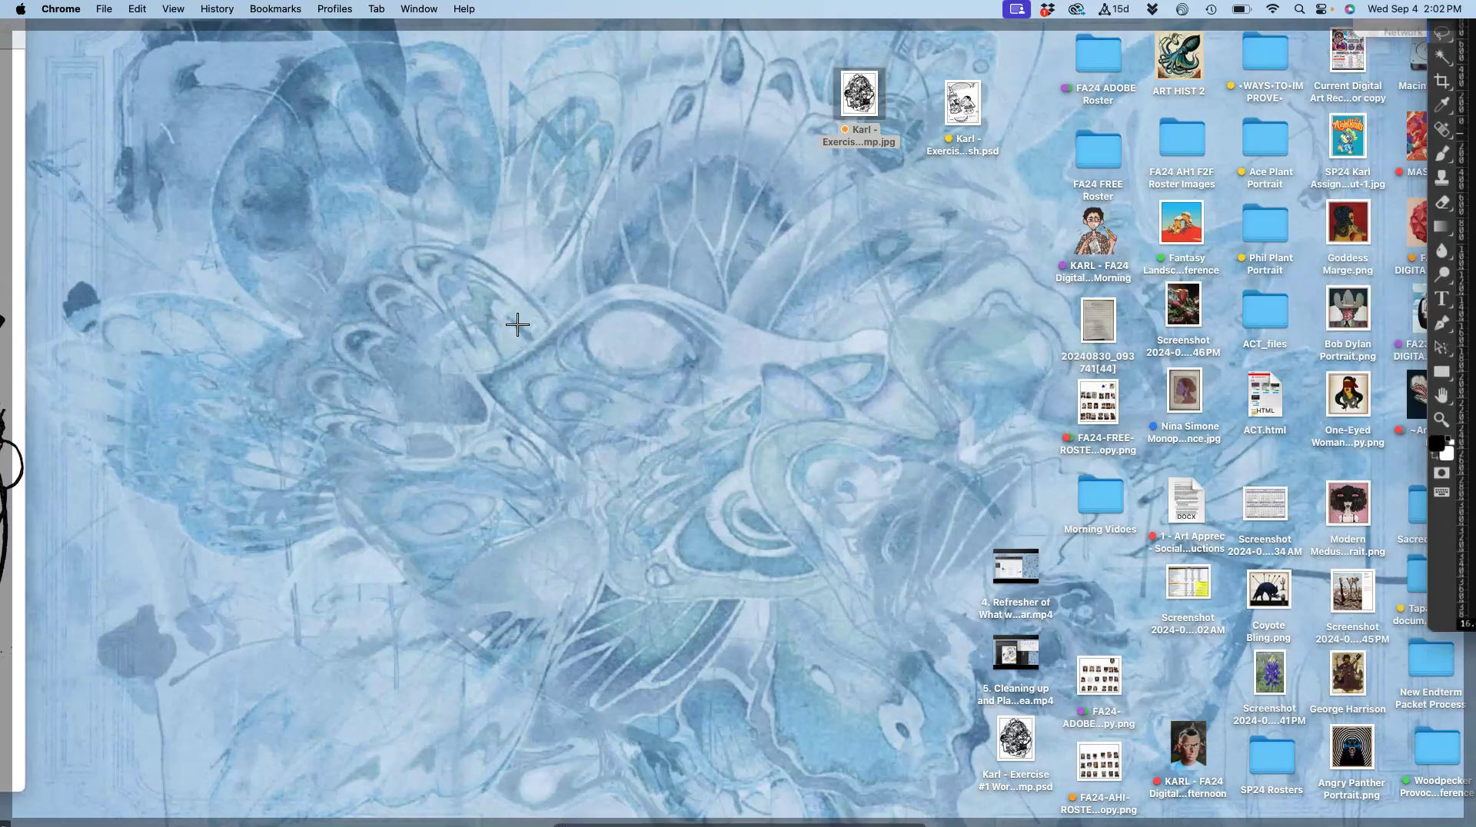
left_click(980, 116)
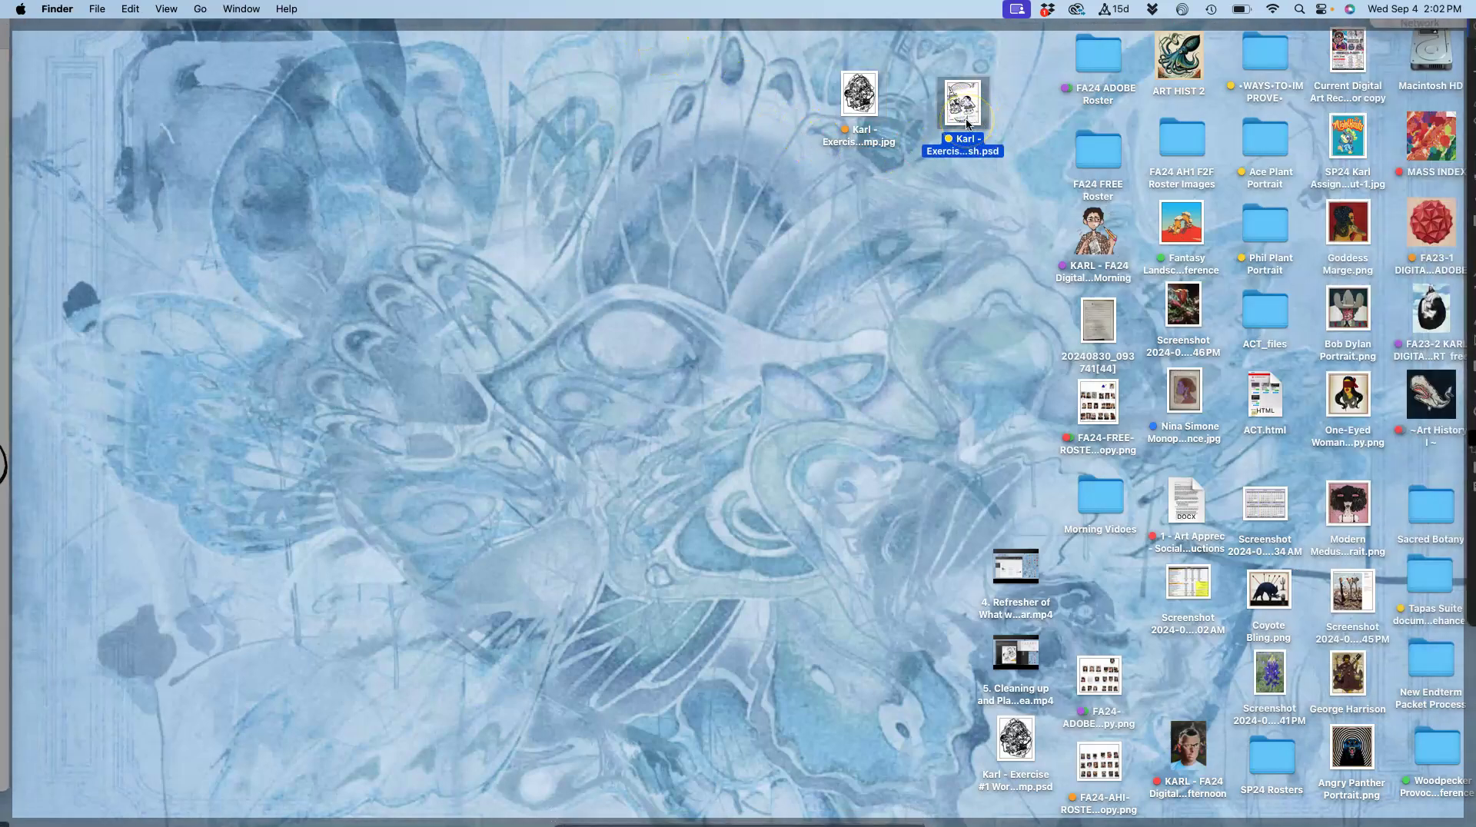
key("super+equal")
left_click_drag(967, 123, 538, 461)
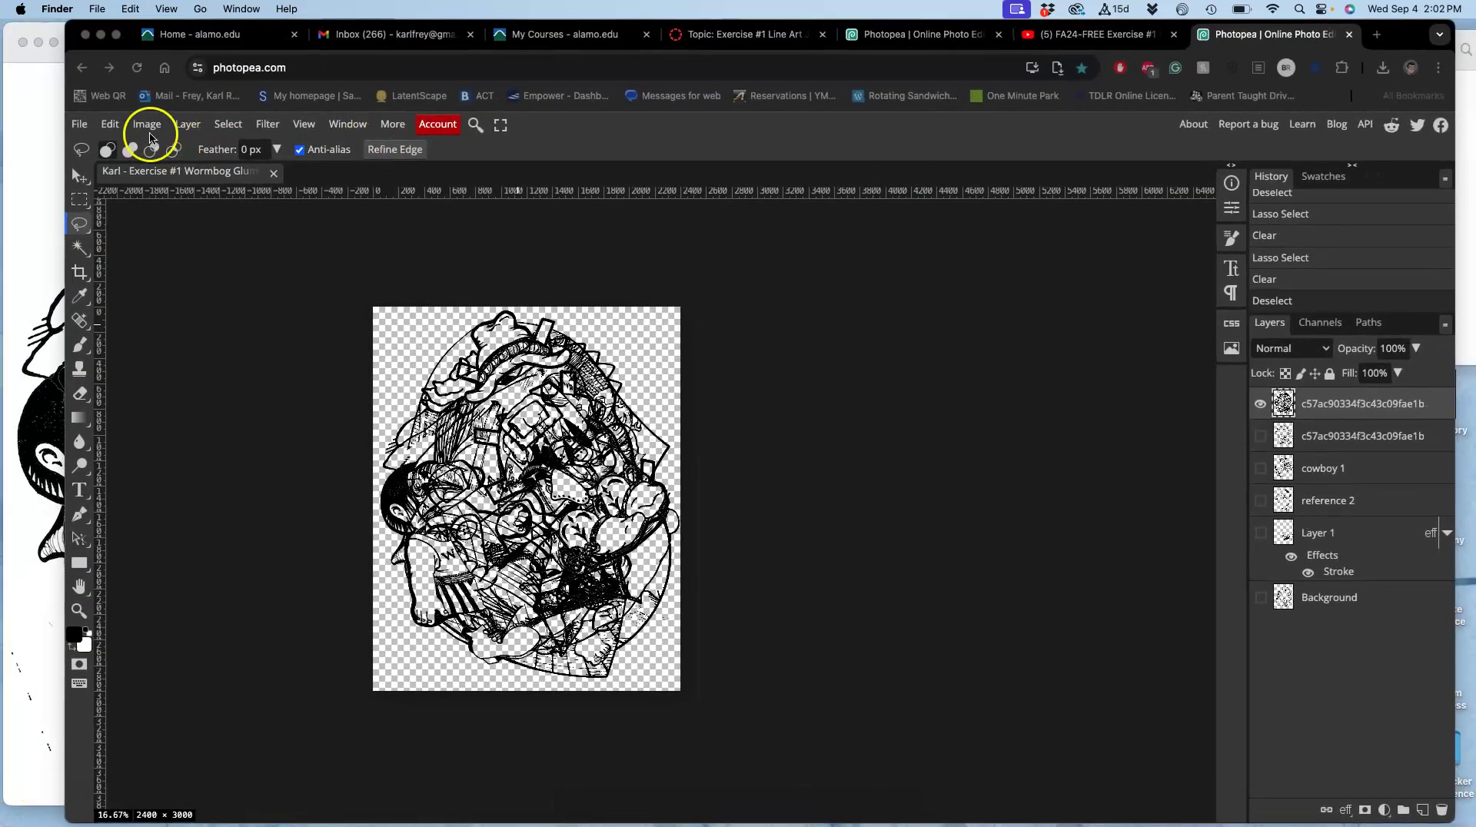
Save the collage as a PSD on the desktop, replacing the existing file.
left_click(82, 127)
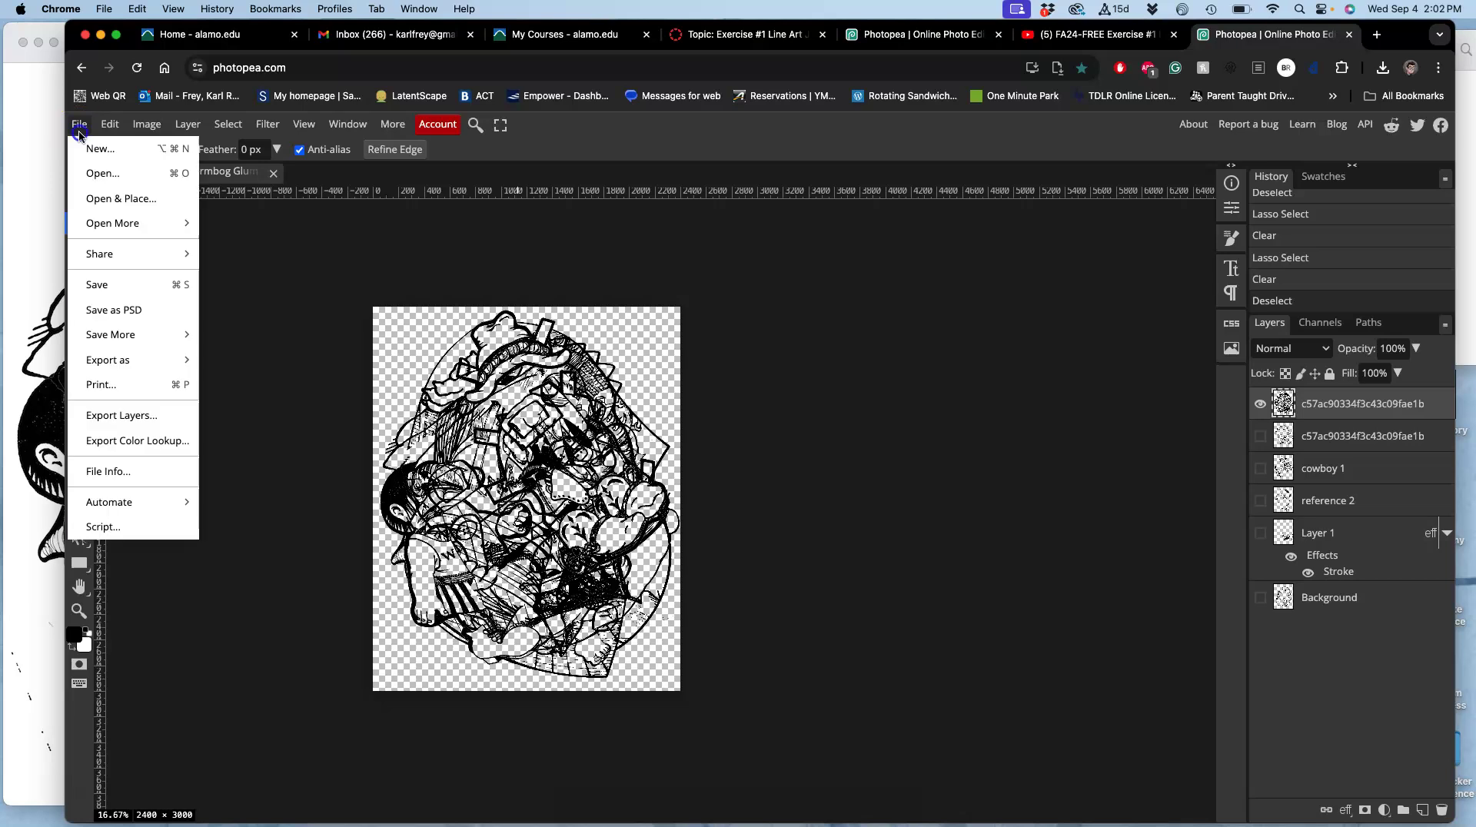
left_click(113, 305)
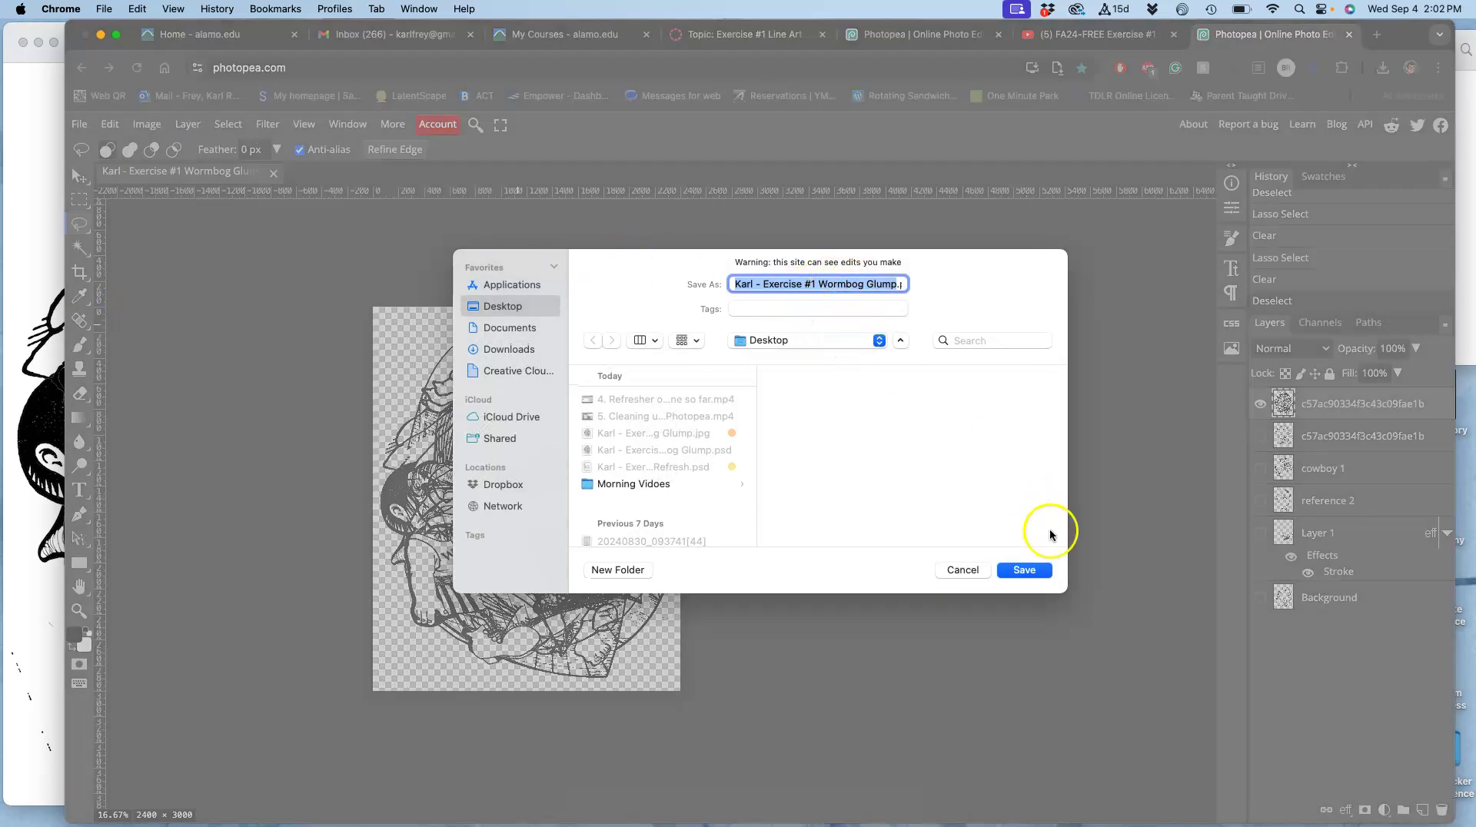
left_click(1023, 572)
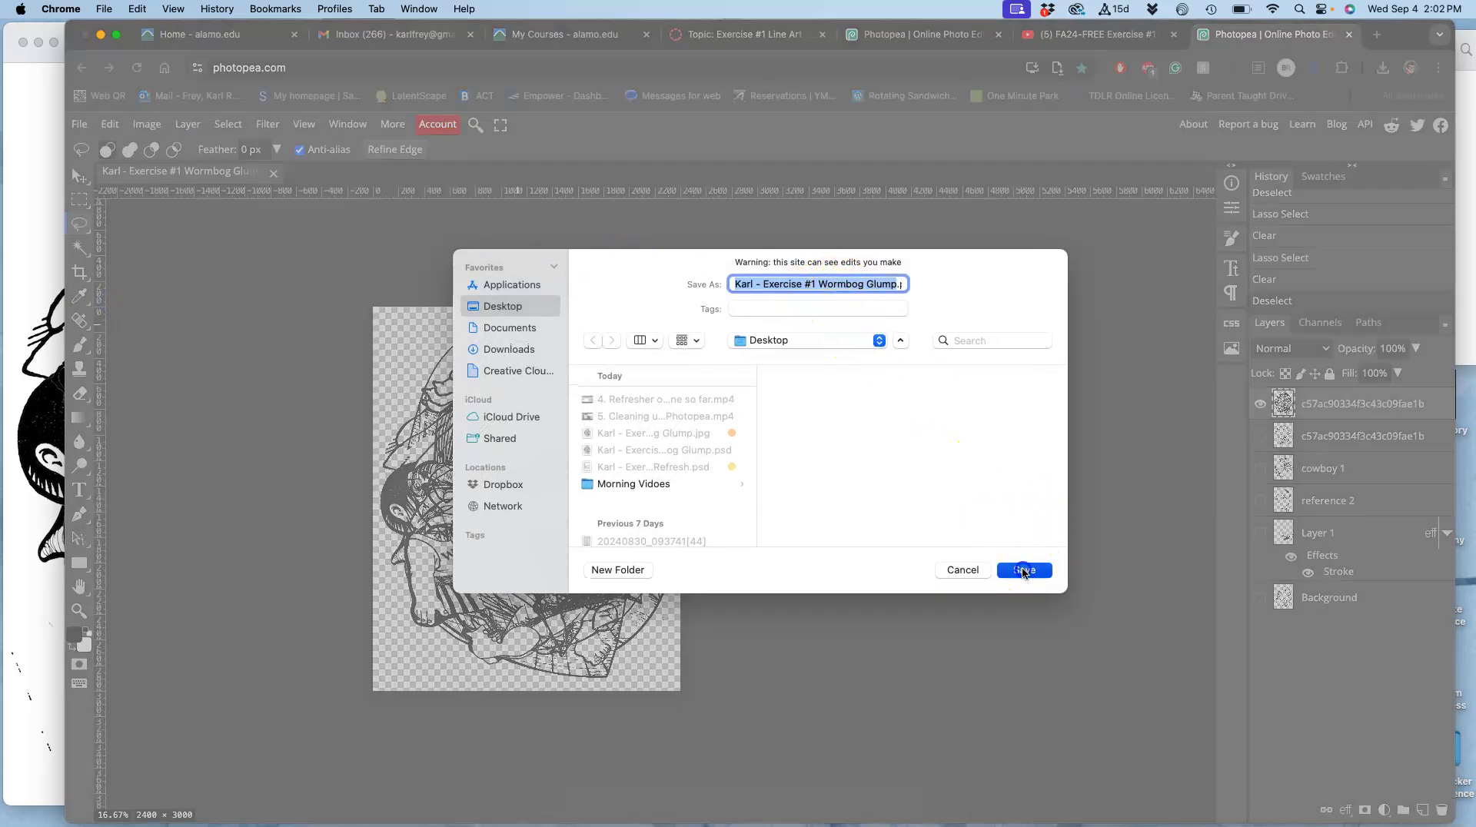
left_click(806, 500)
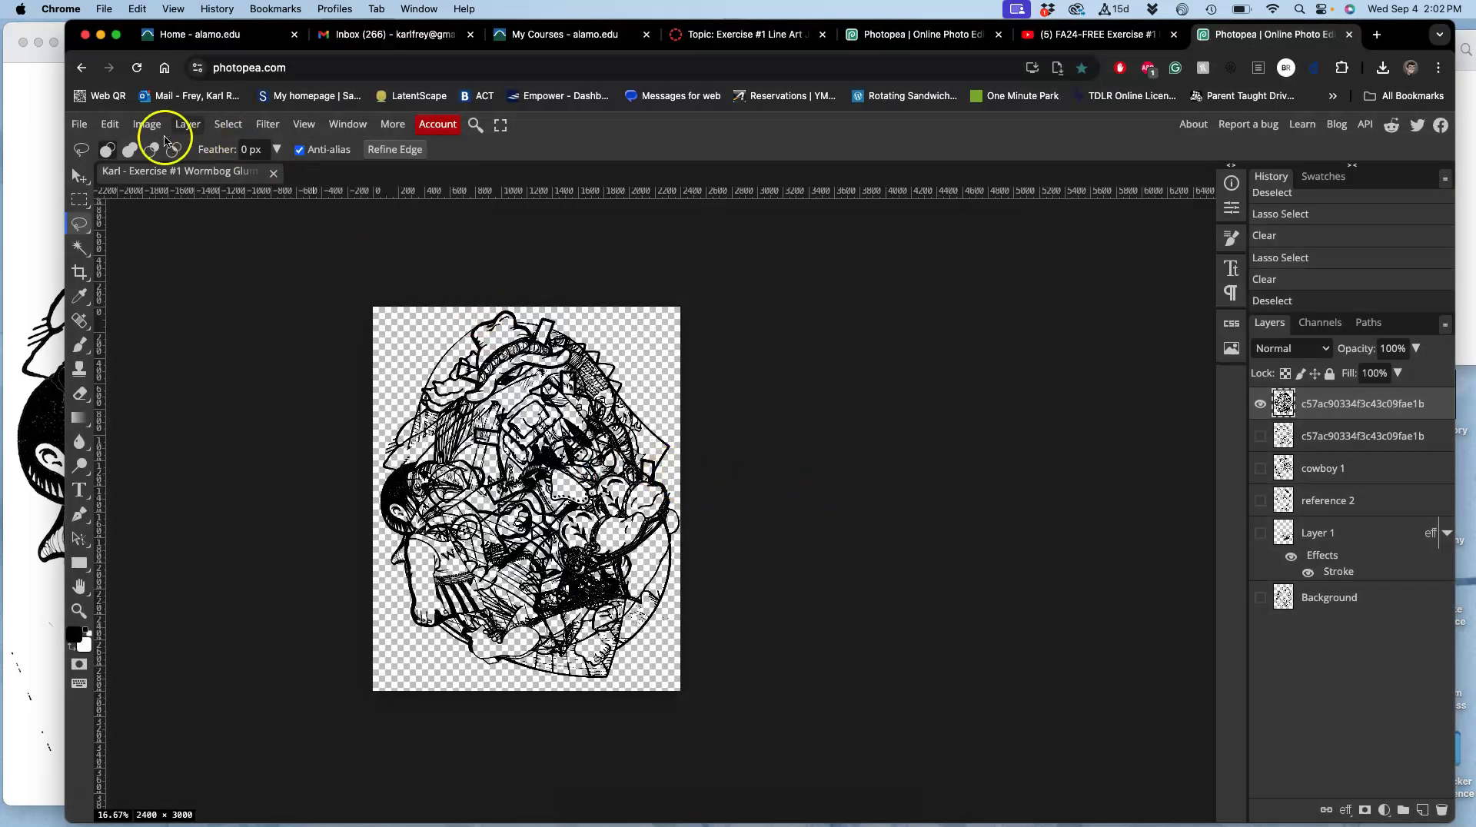
Export and download the collage as a 2400 × 3000 JPG, dismissing the ad-blocker notice.
left_click(80, 127)
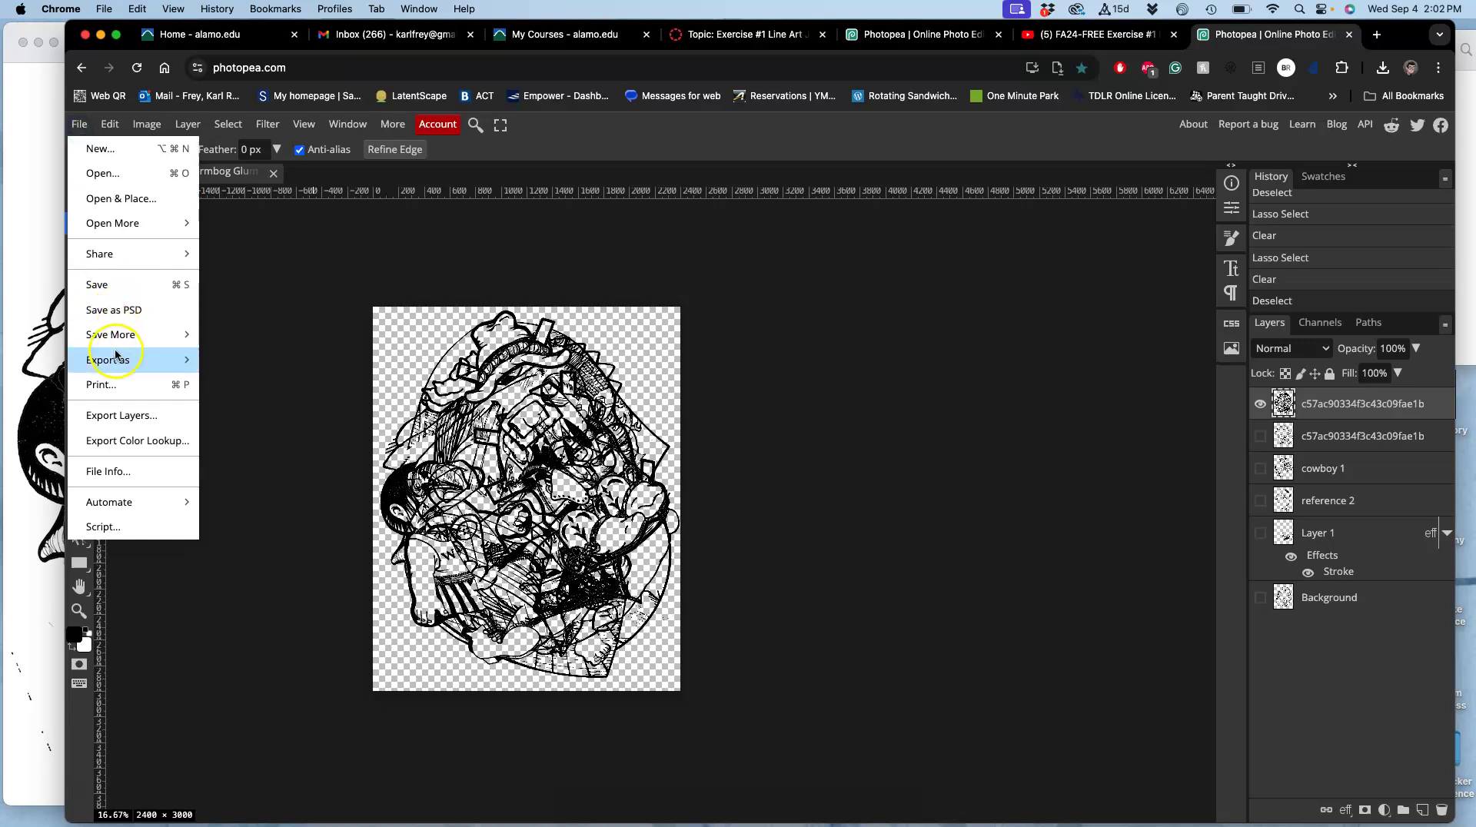
mouse_move(115, 363)
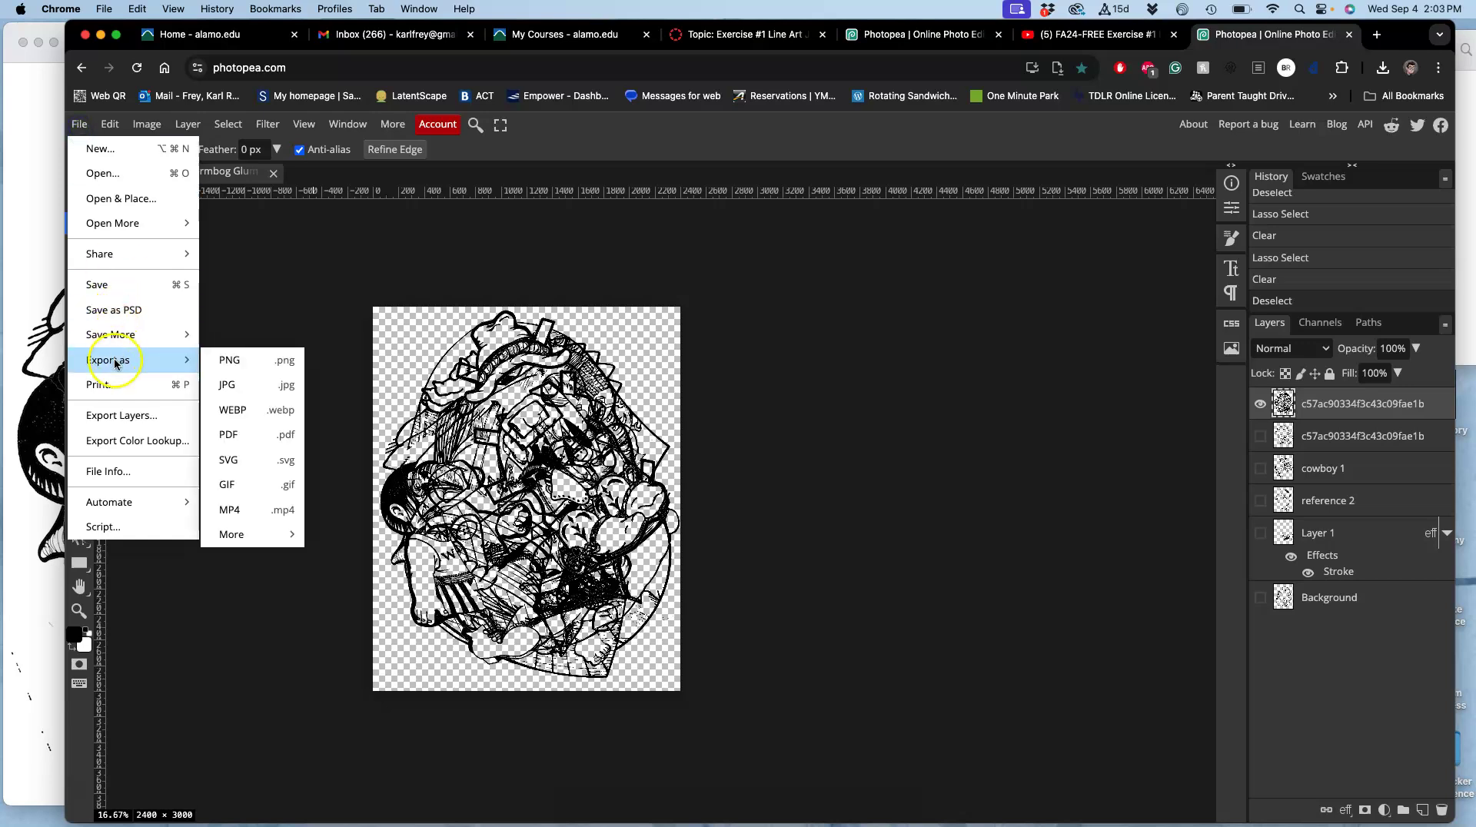
left_click(233, 388)
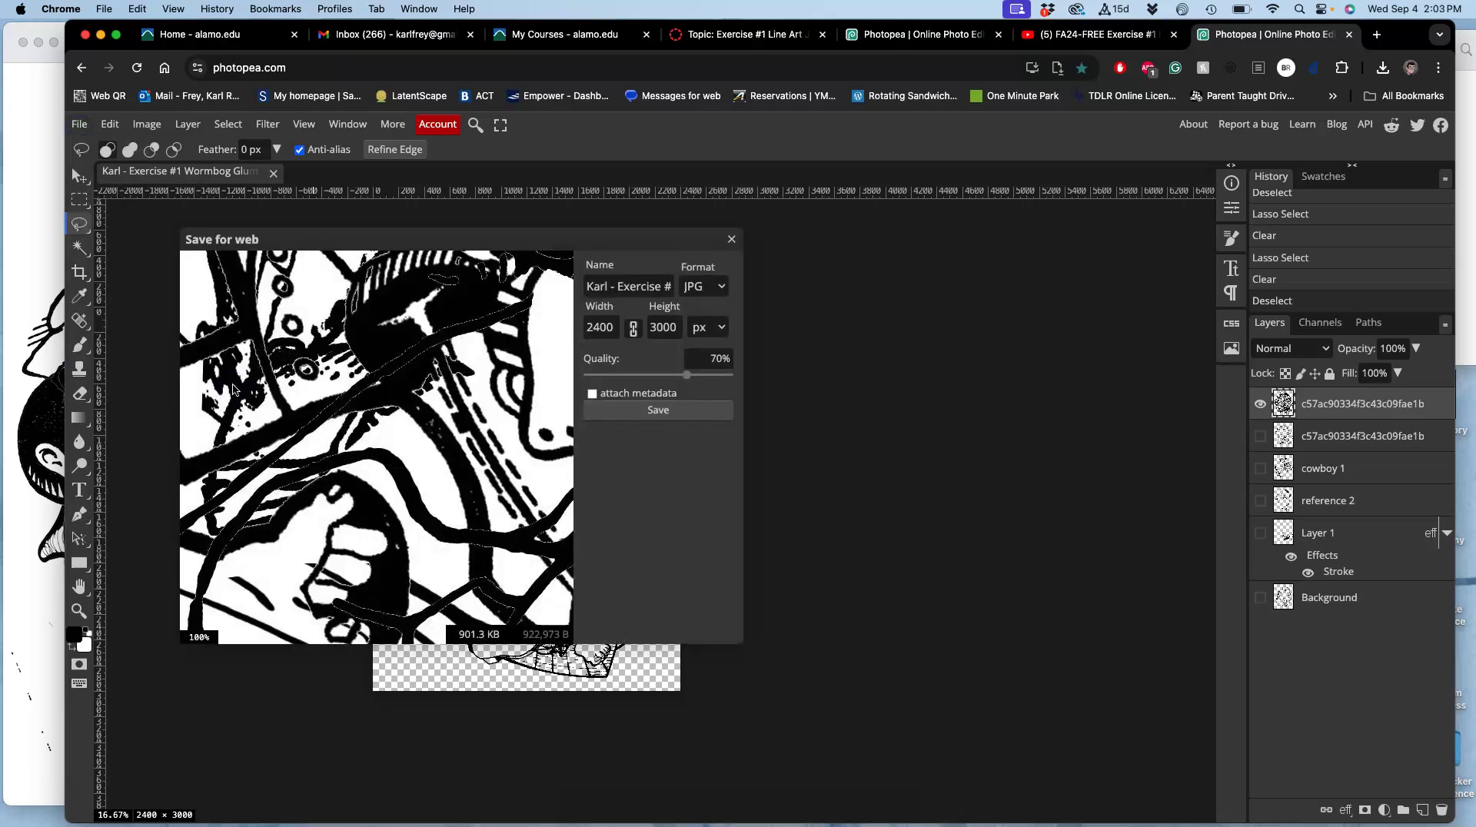
left_click(659, 413)
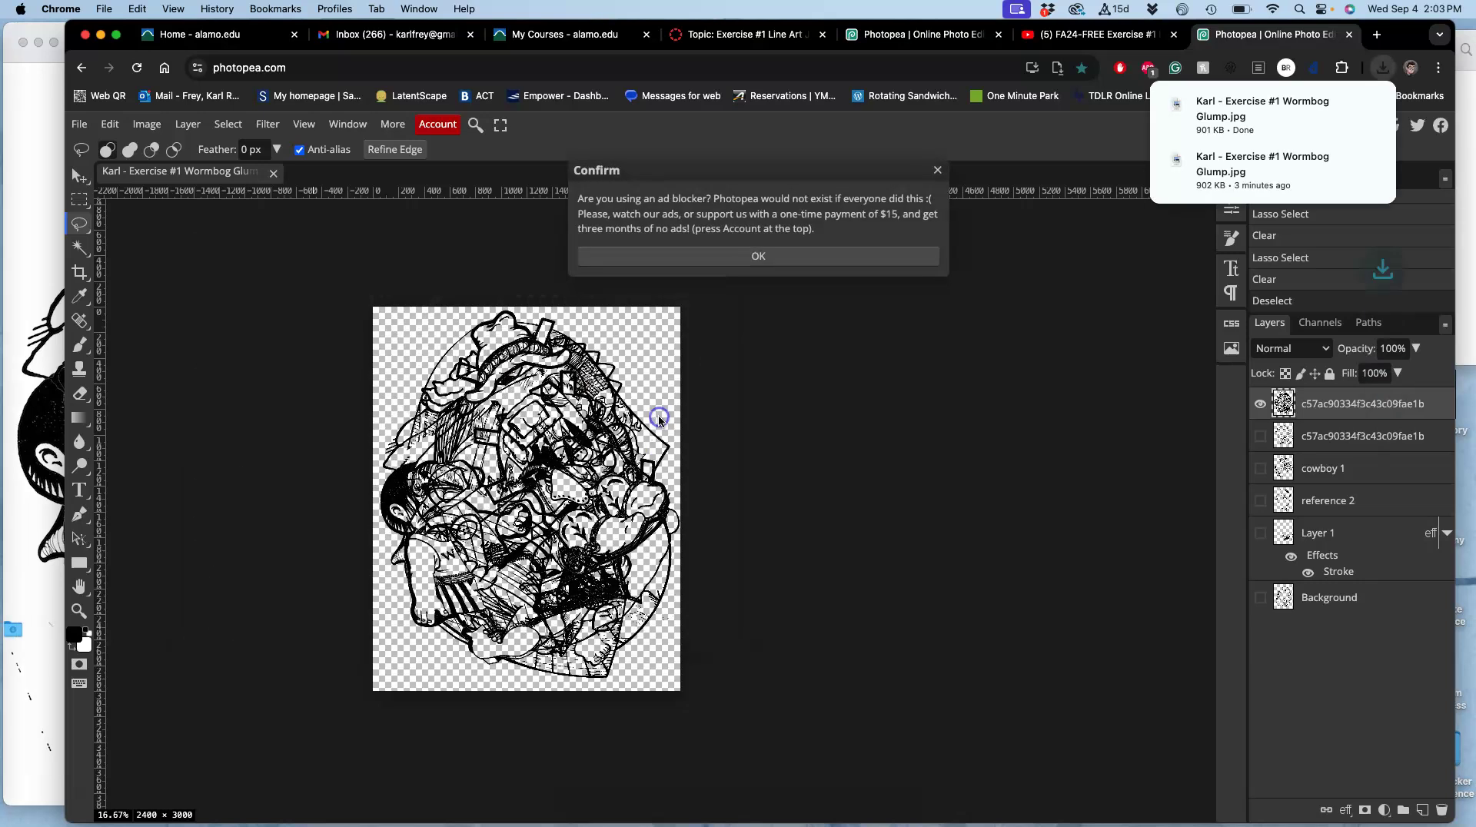
left_click(779, 260)
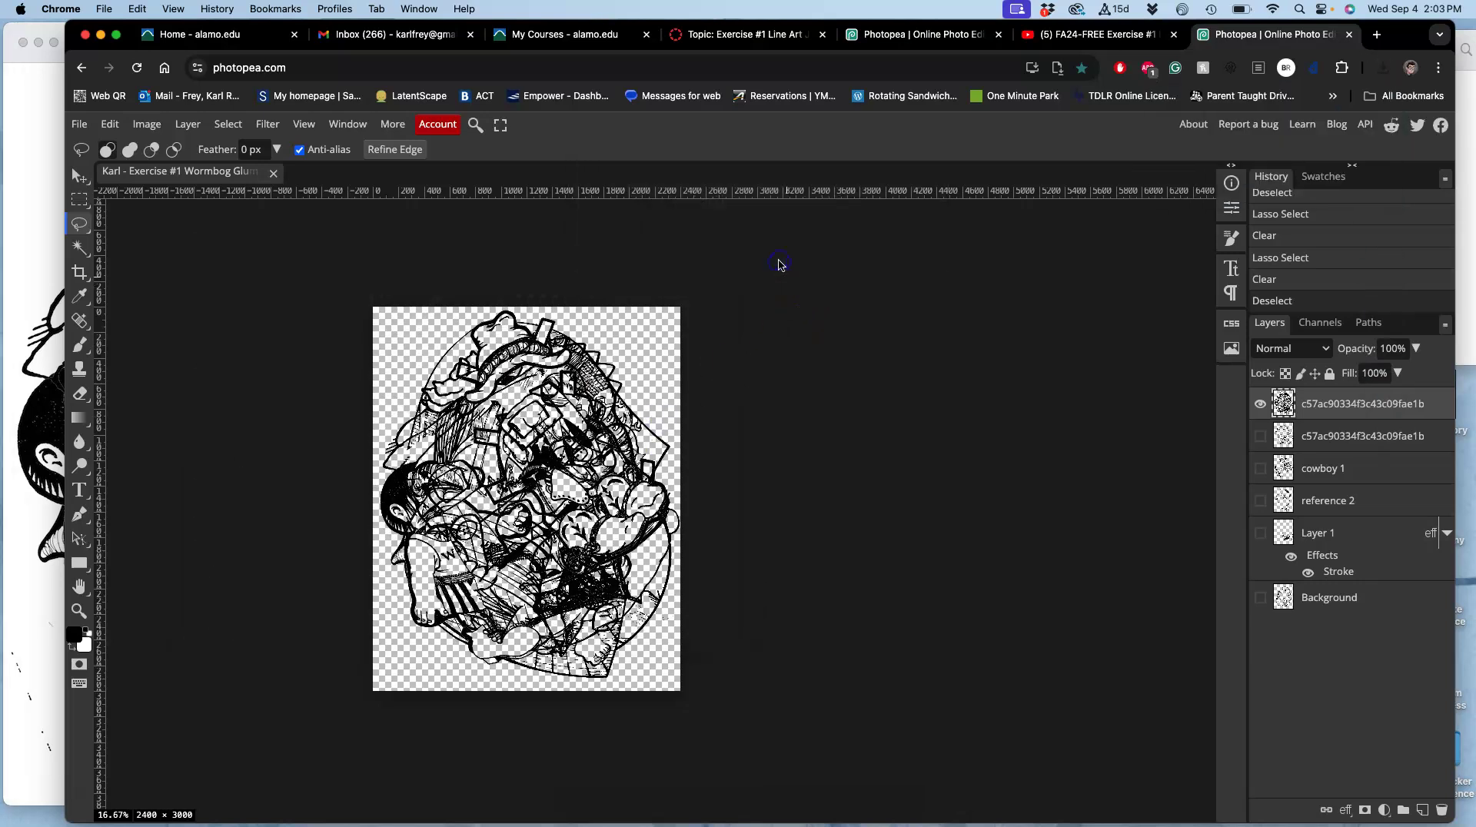
key("F11")
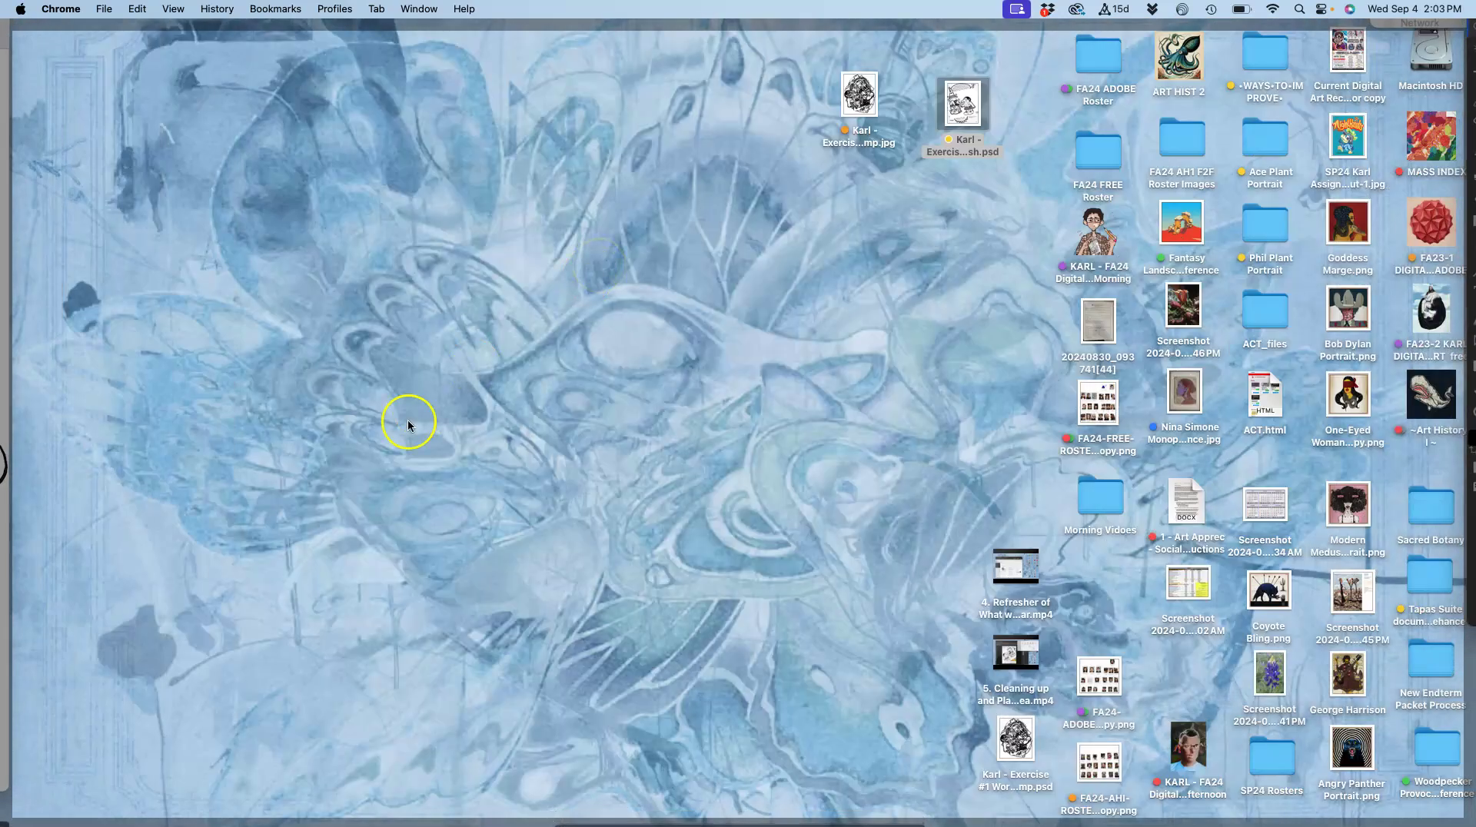
Drag the new JPG from Downloads onto the desktop, replace the old copy, place it beside the PSD, and open it.
left_click(16, 632)
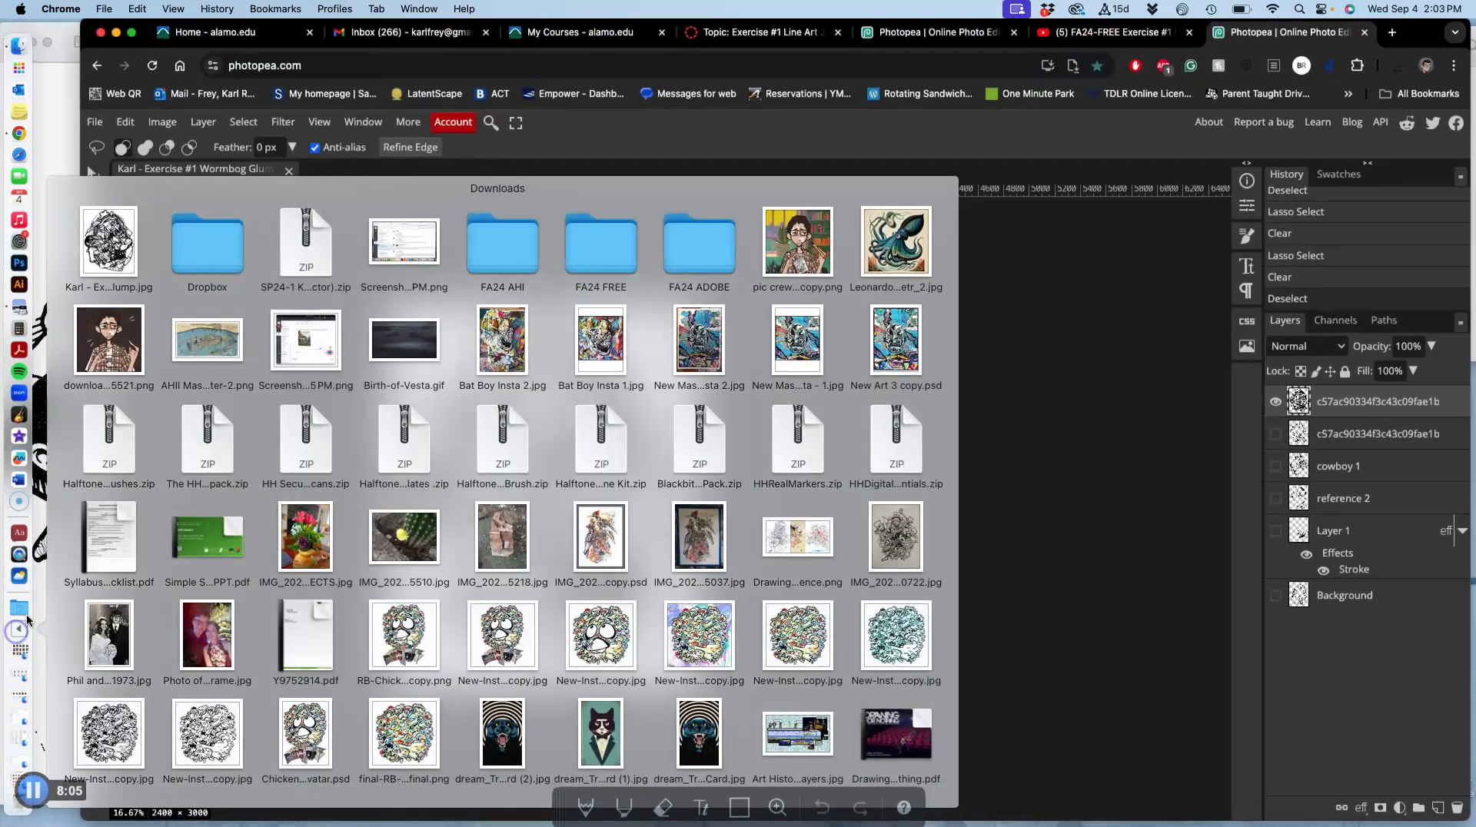
left_click_drag(109, 238, 765, 150)
key("F11")
left_click(777, 297)
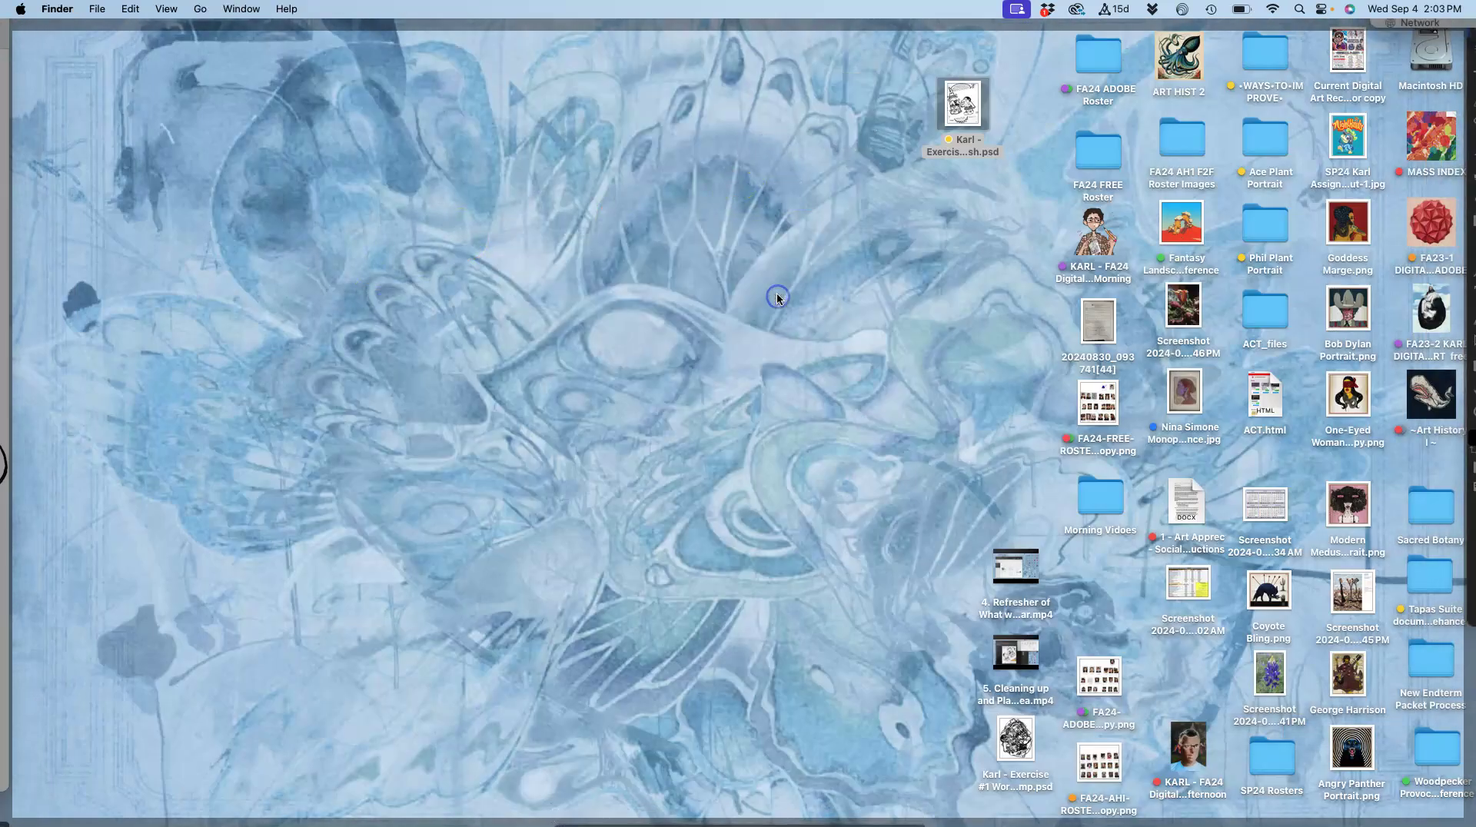
left_click_drag(771, 152, 874, 102)
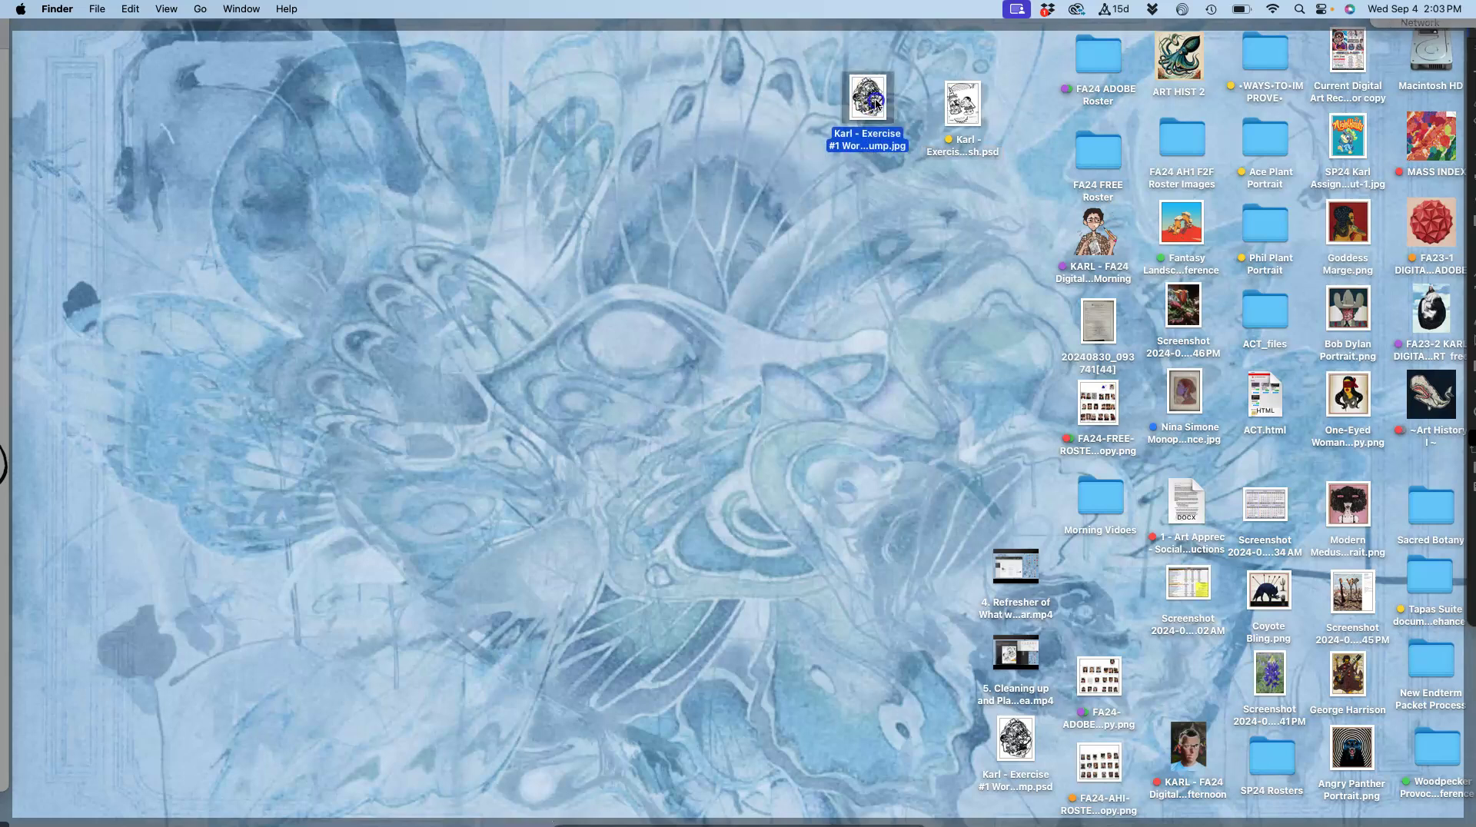
double_click(875, 102)
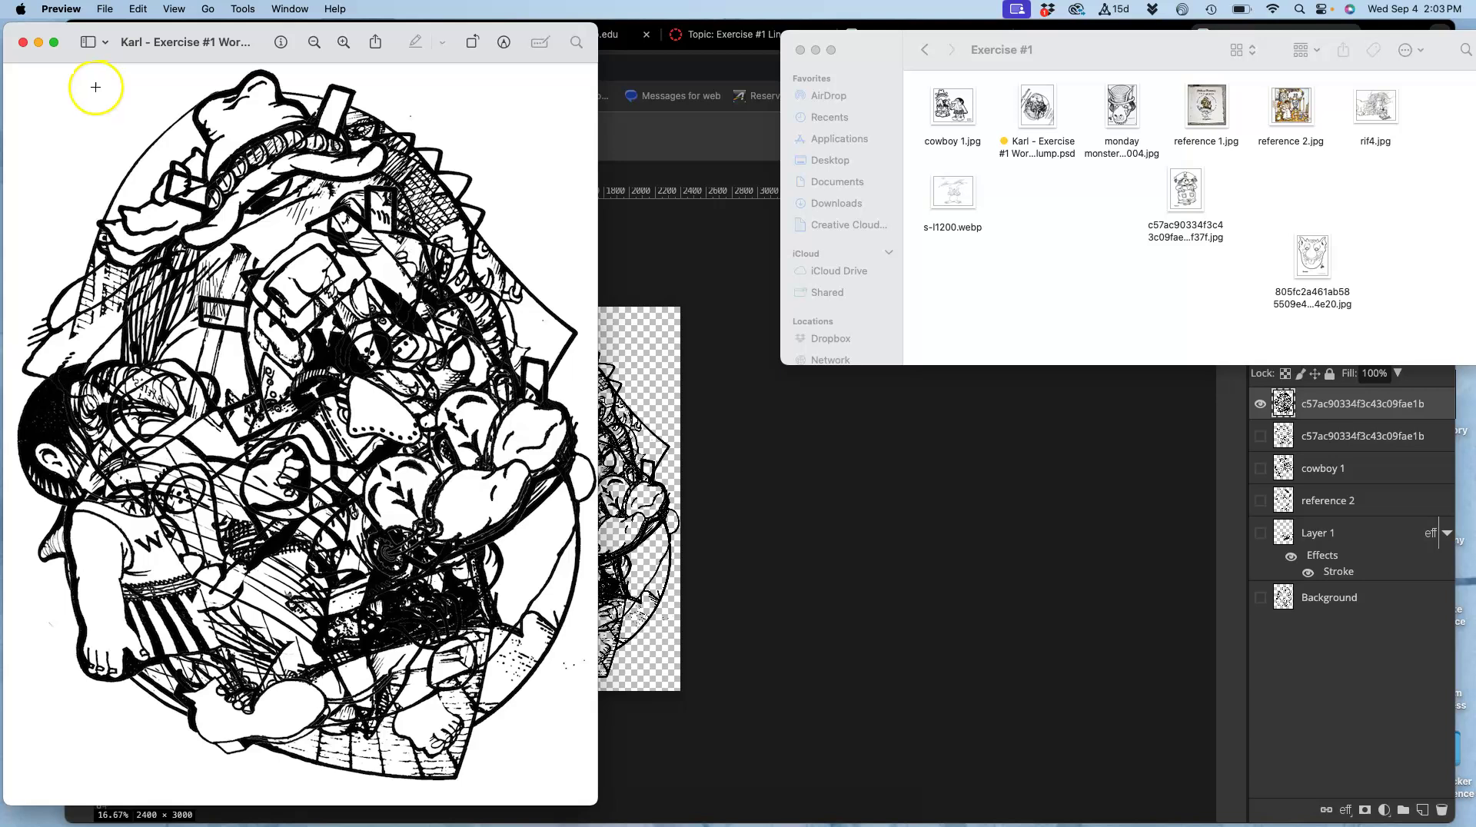
Close the Wormbog Glump JPG in Preview and bring the Photopea collage back to the front.
left_click(23, 42)
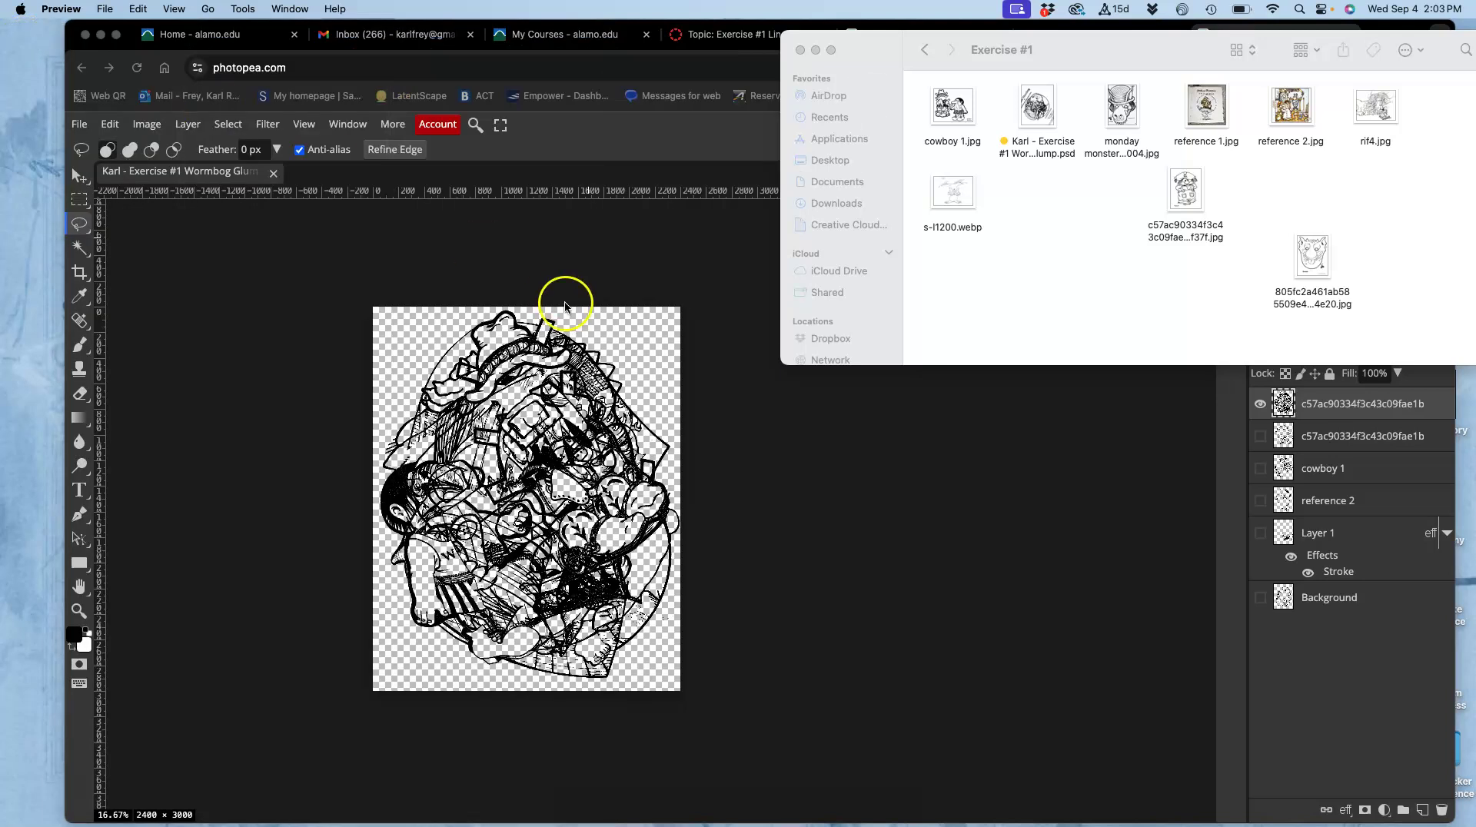
left_click(588, 283)
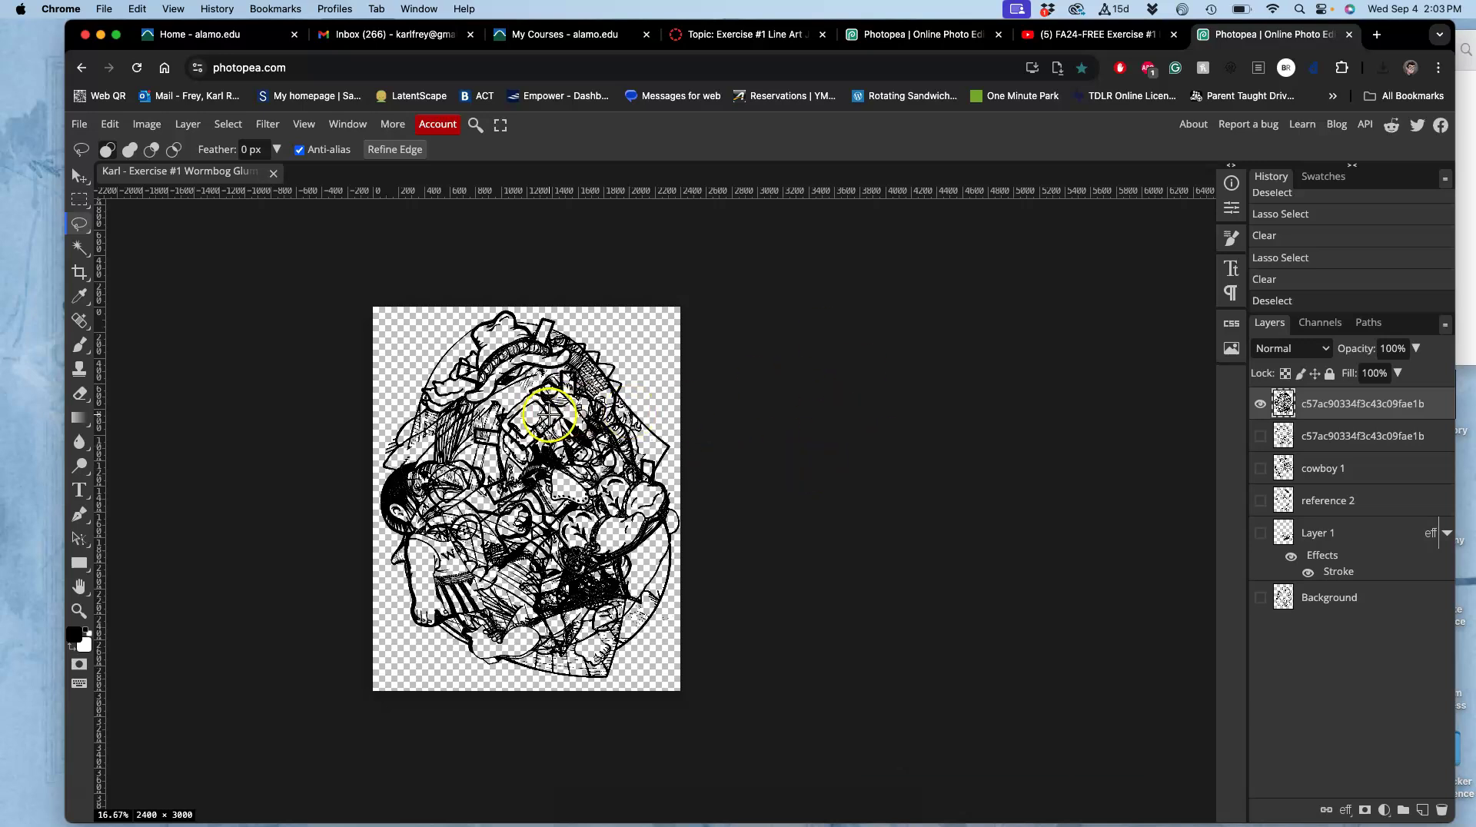
Export the collage via File > Export as > PNG, save the download and dismiss the ad-blocker notice.
left_click(79, 125)
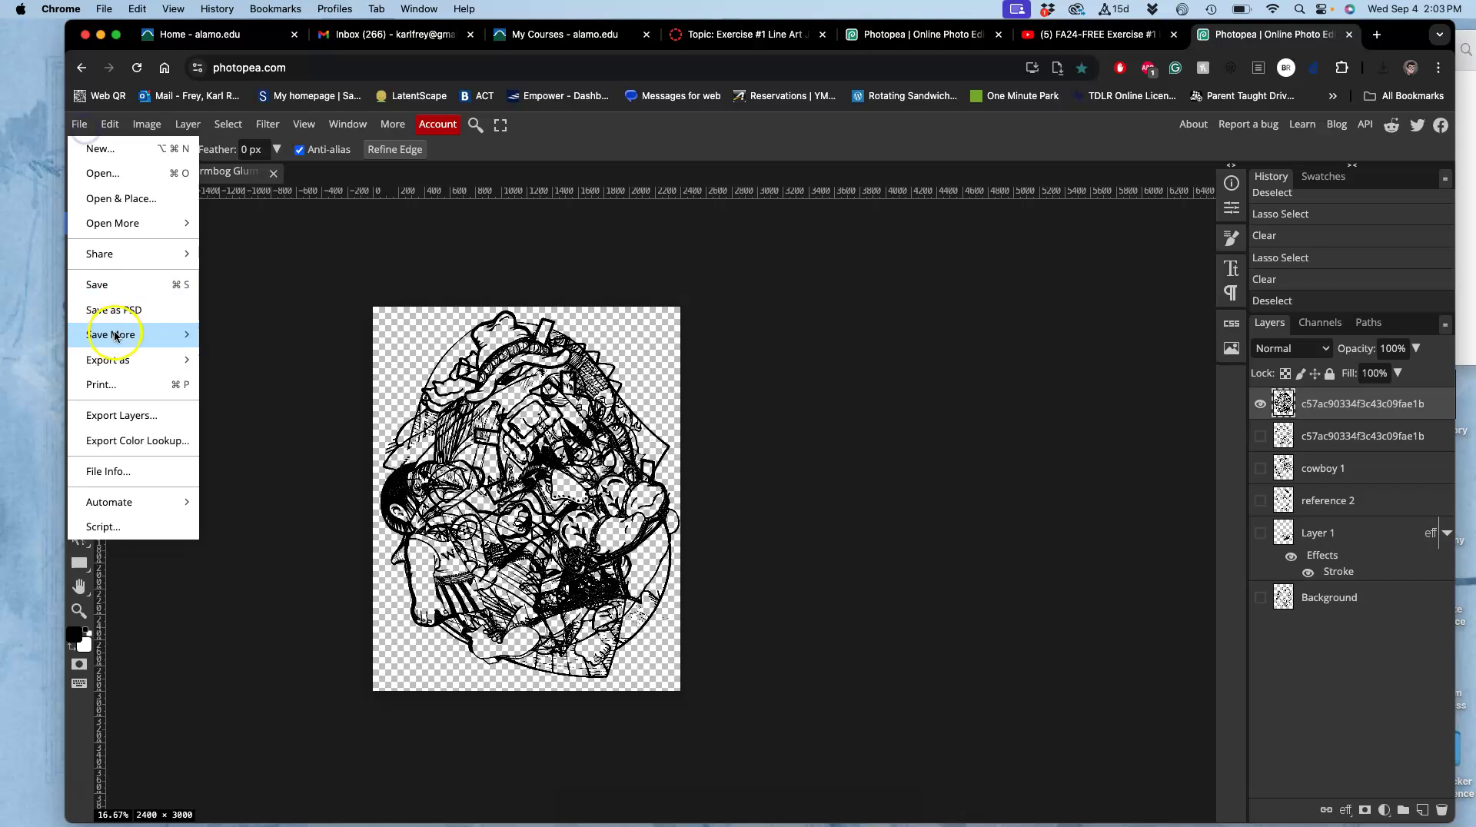
mouse_move(115, 359)
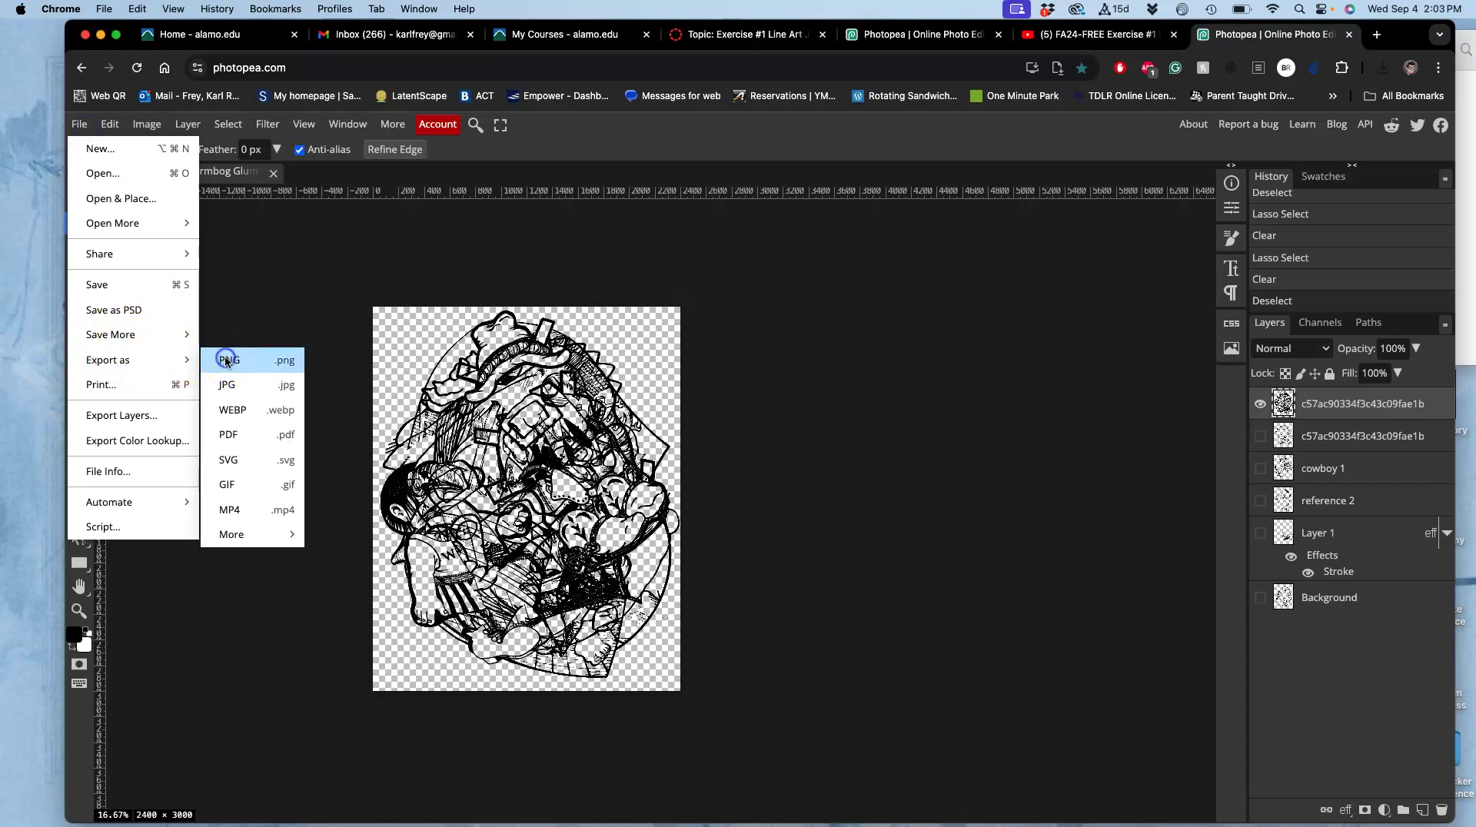
left_click(226, 360)
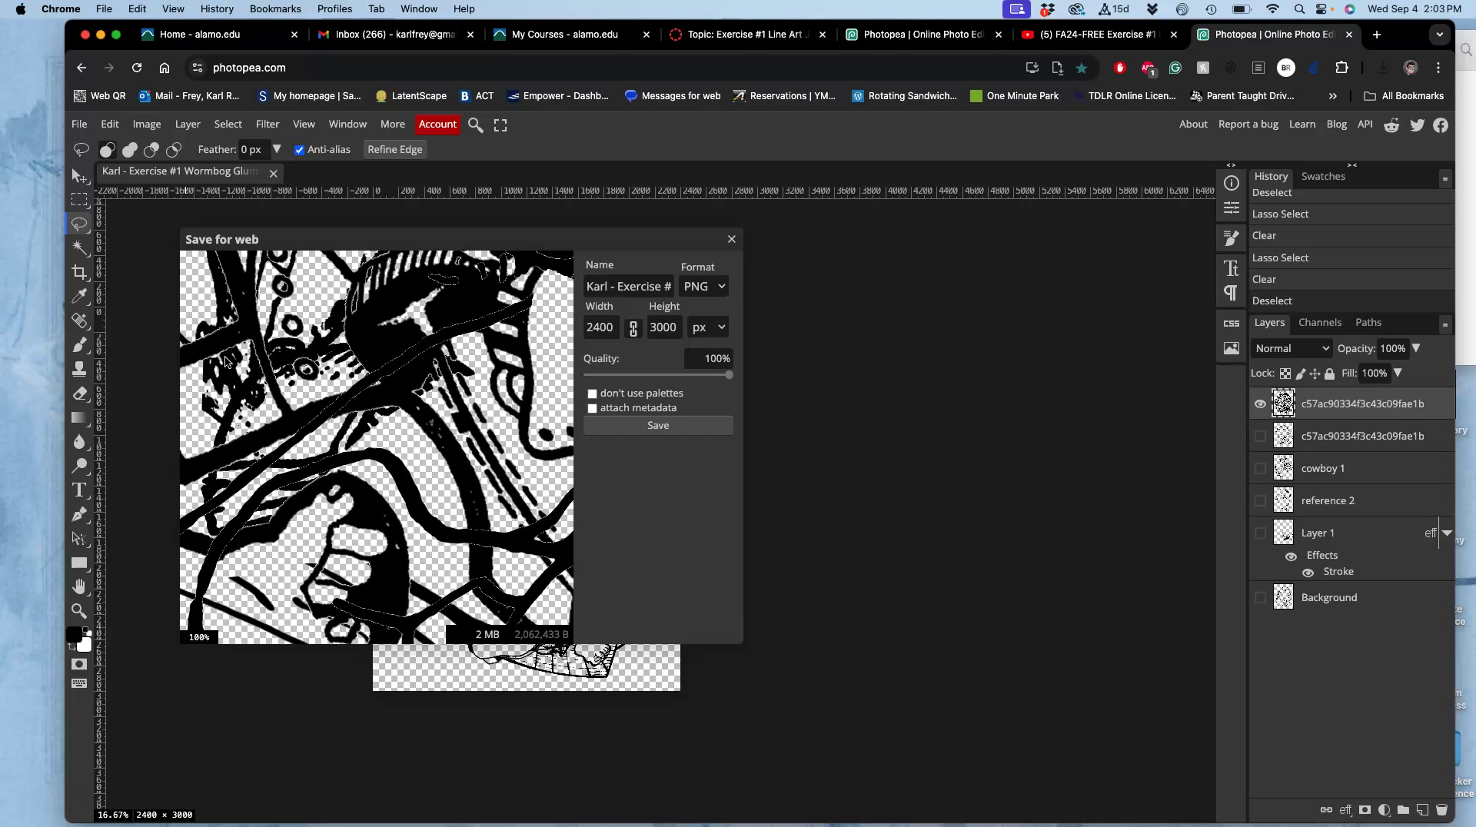
left_click(651, 430)
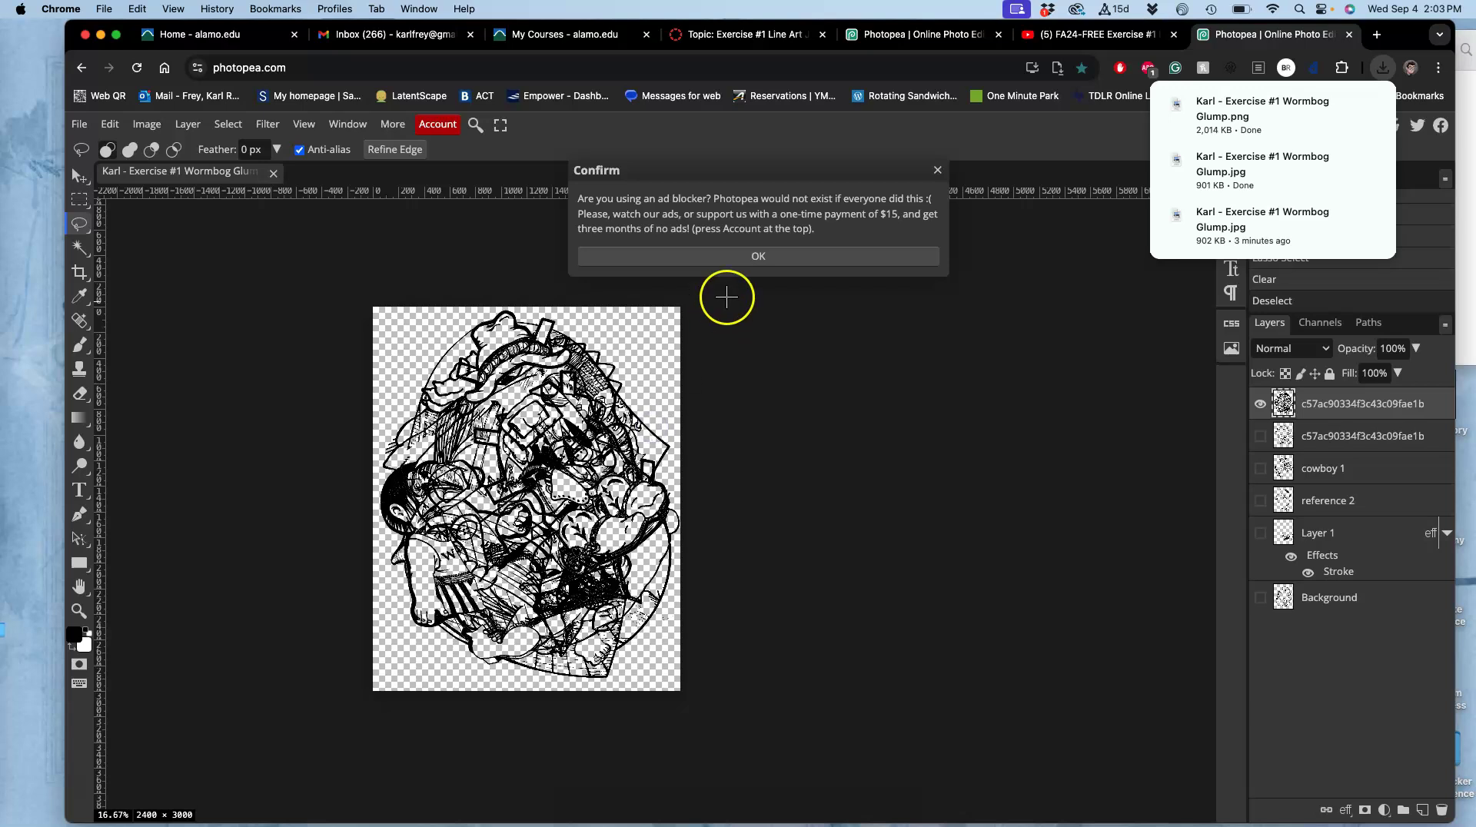
left_click(744, 259)
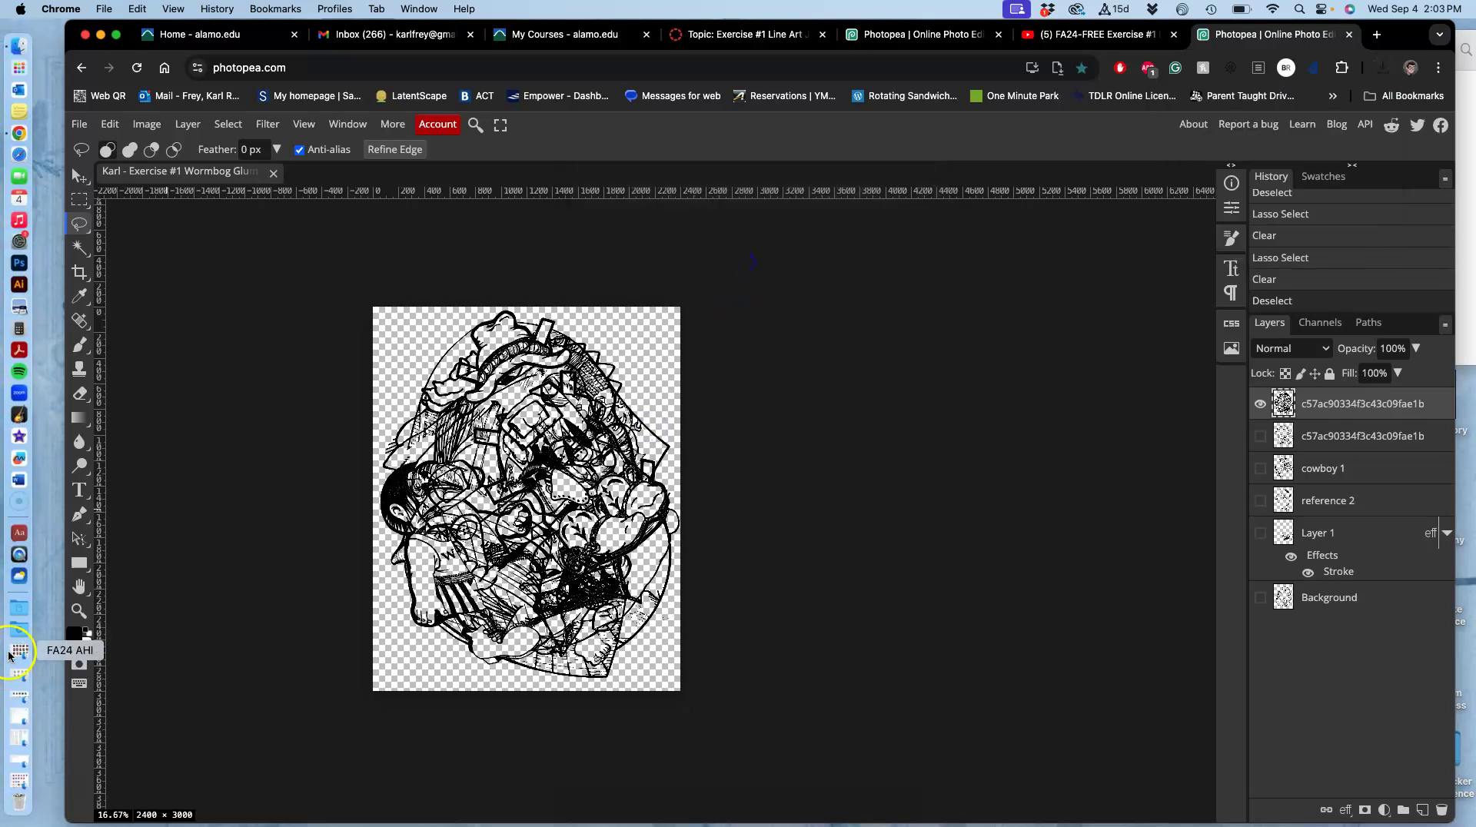
Move the exported collage PNG from Downloads onto the desktop.
left_click(18, 635)
left_click_drag(103, 261, 785, 100)
key("F11")
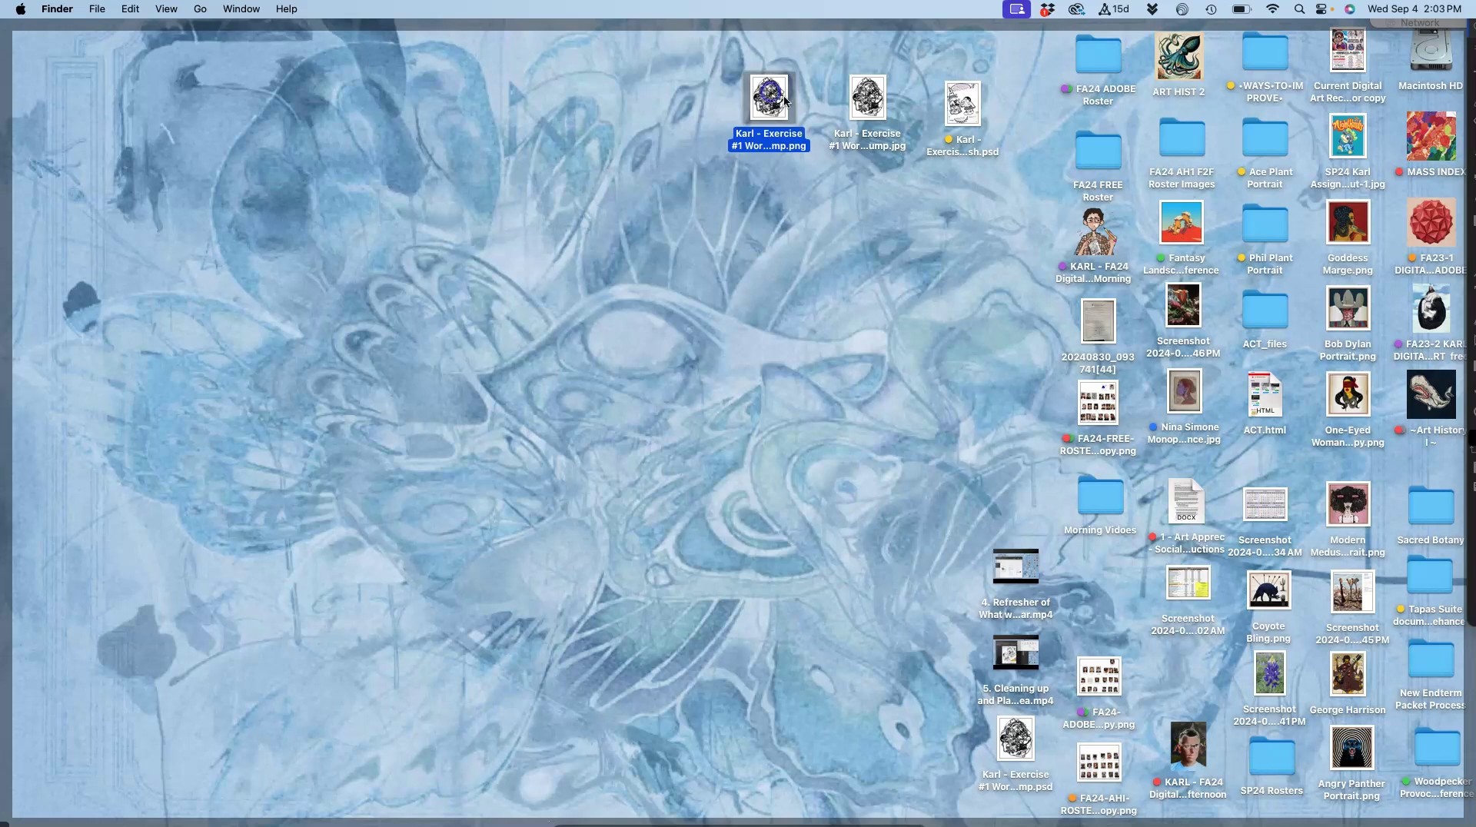
left_click(818, 200)
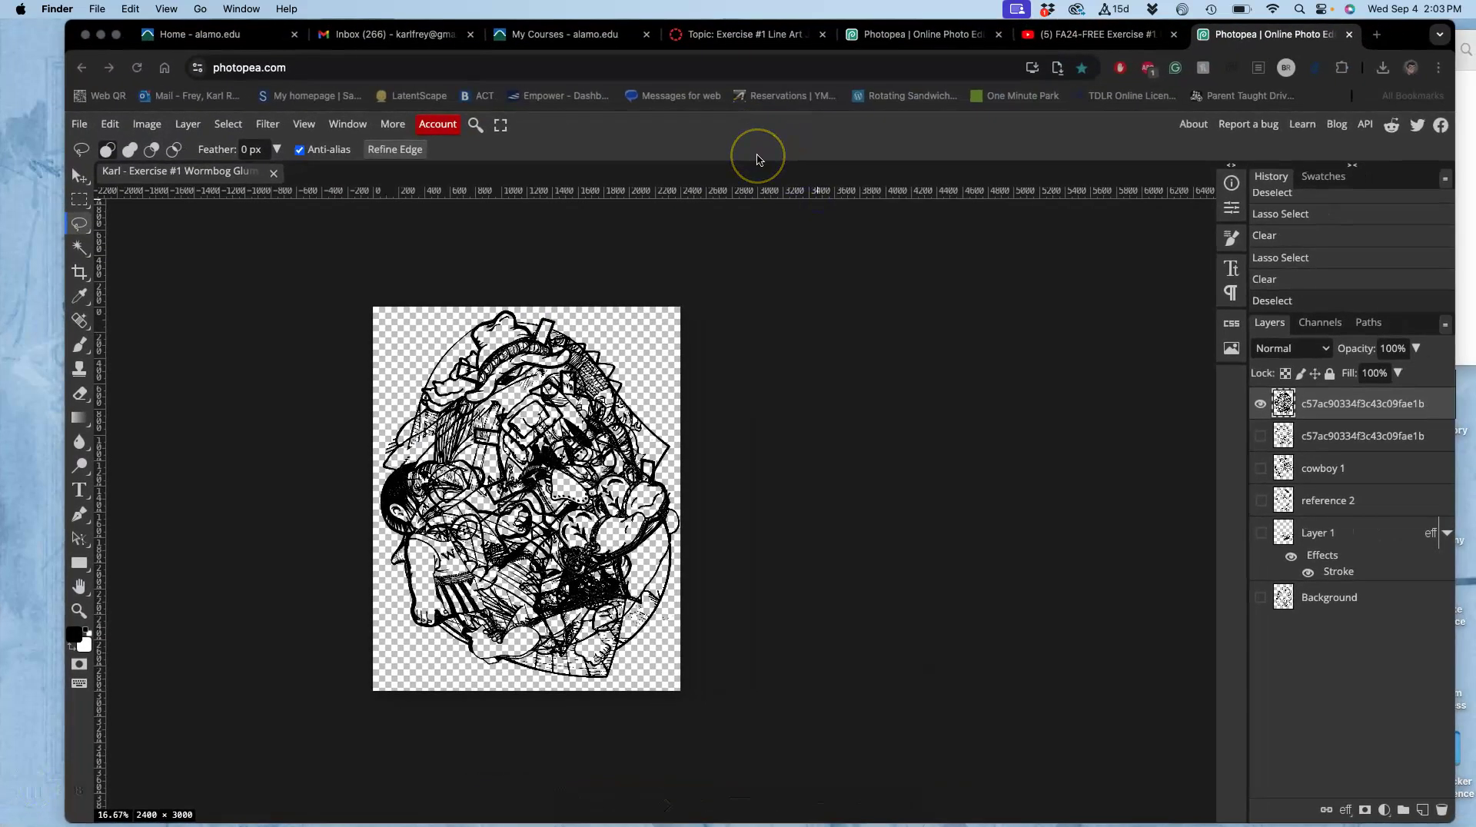
key("F11")
left_click(767, 98)
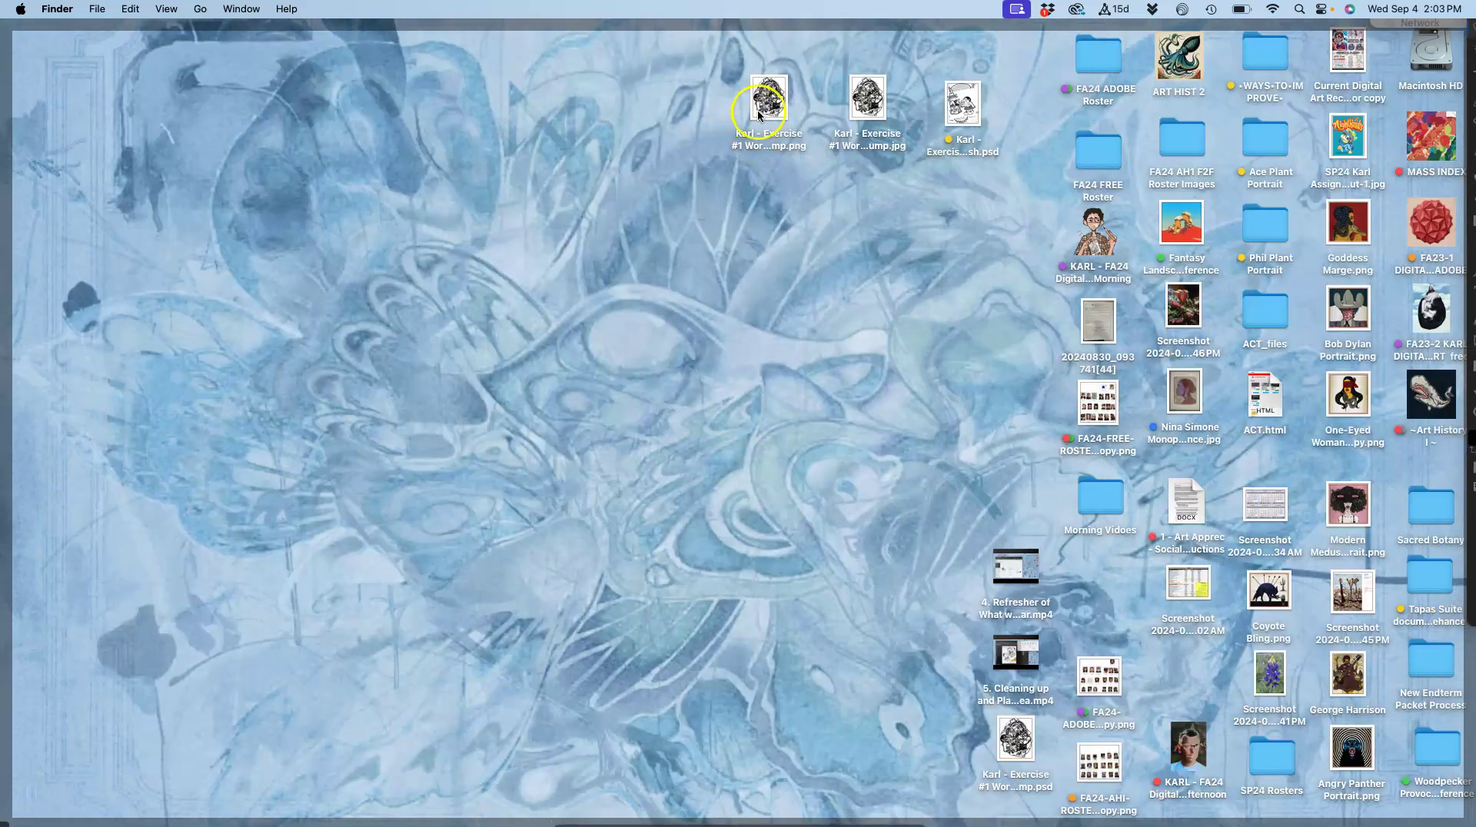
Tag the collage PNG red and the collage JPG orange.
right_click(767, 102)
left_click(785, 336)
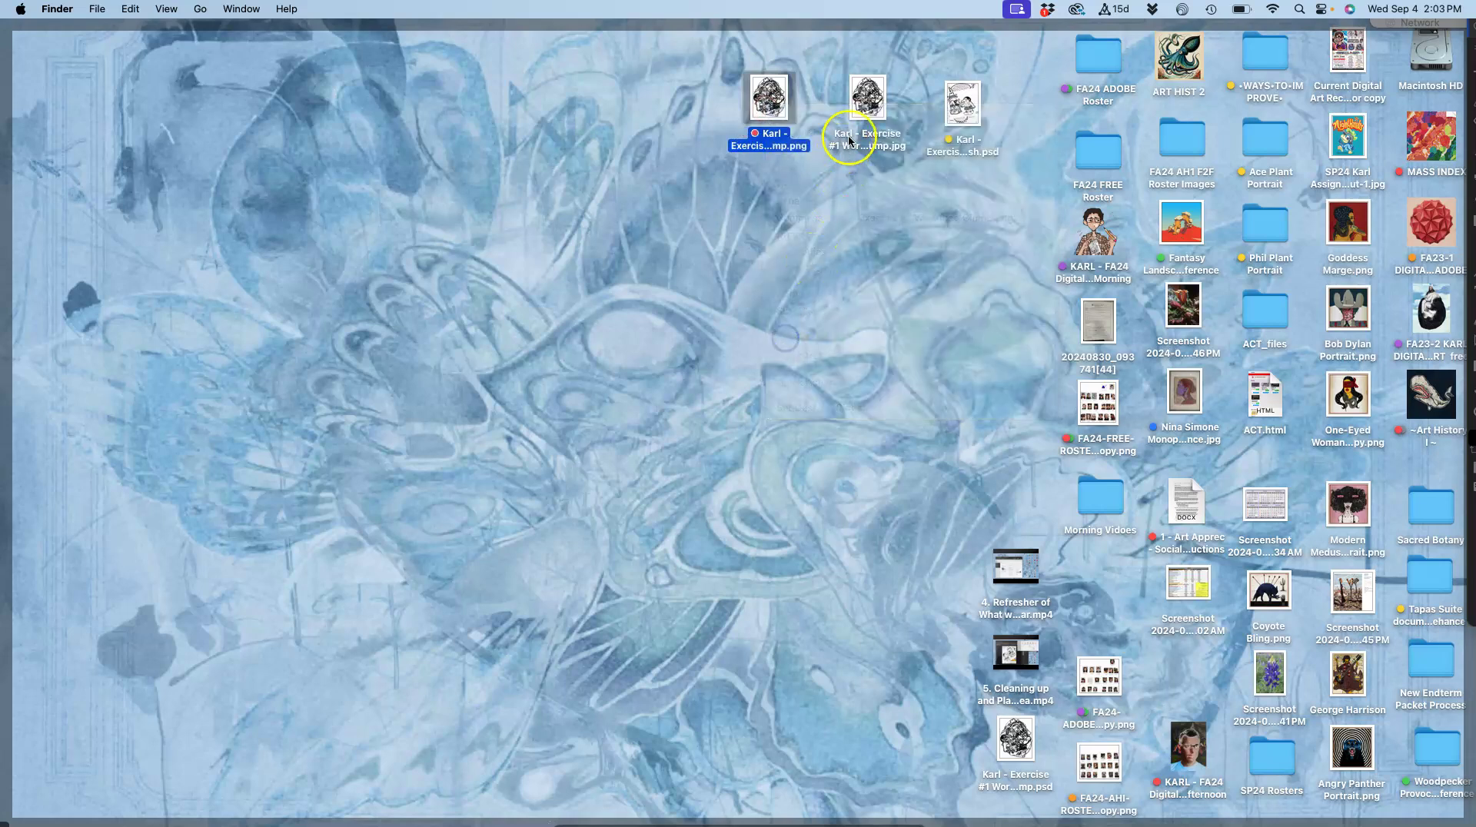
right_click(865, 102)
left_click(901, 335)
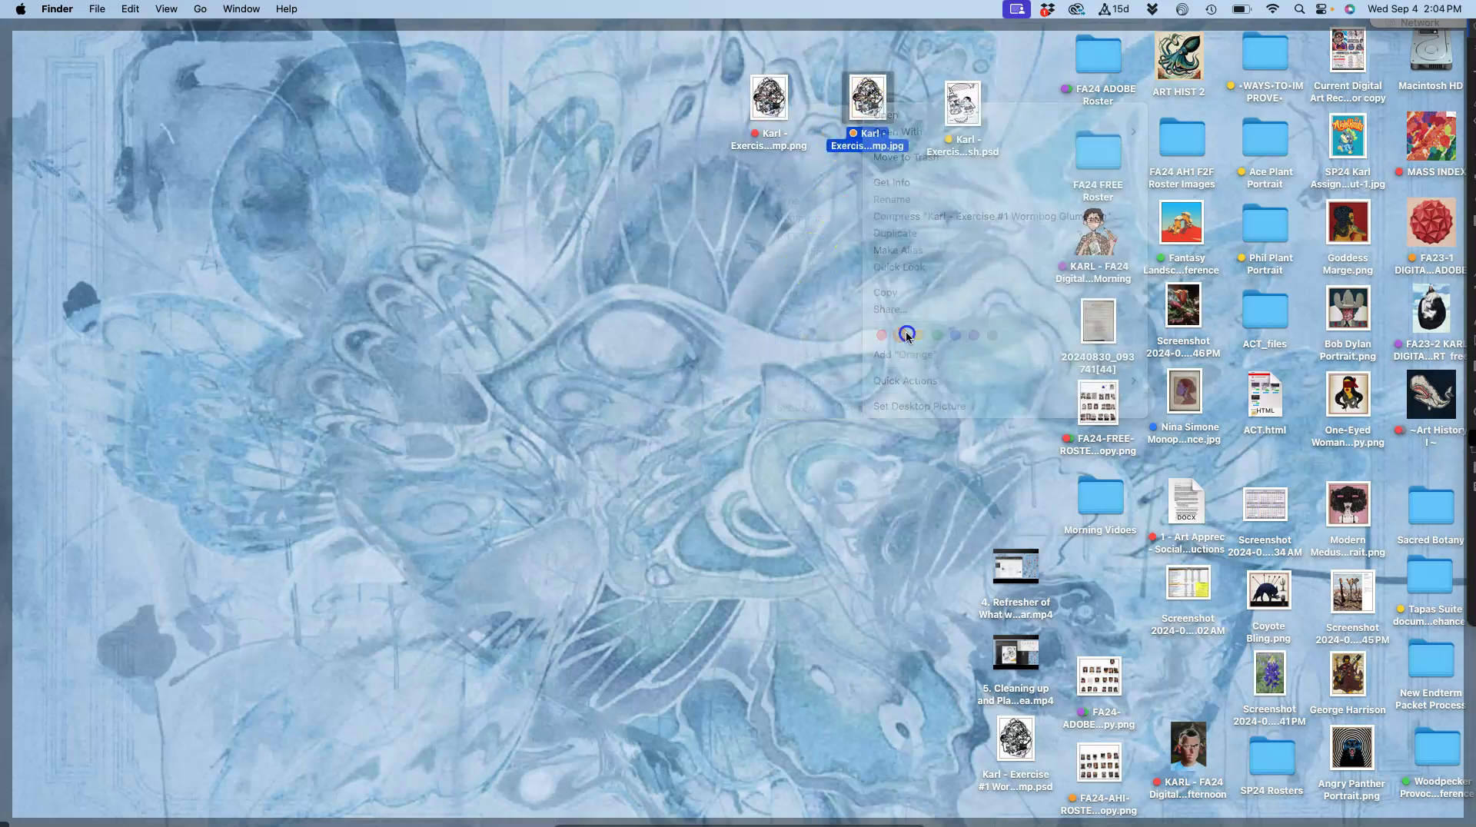
Open the collage JPG and PNG side by side in Preview, then close the PNG.
double_click(868, 94)
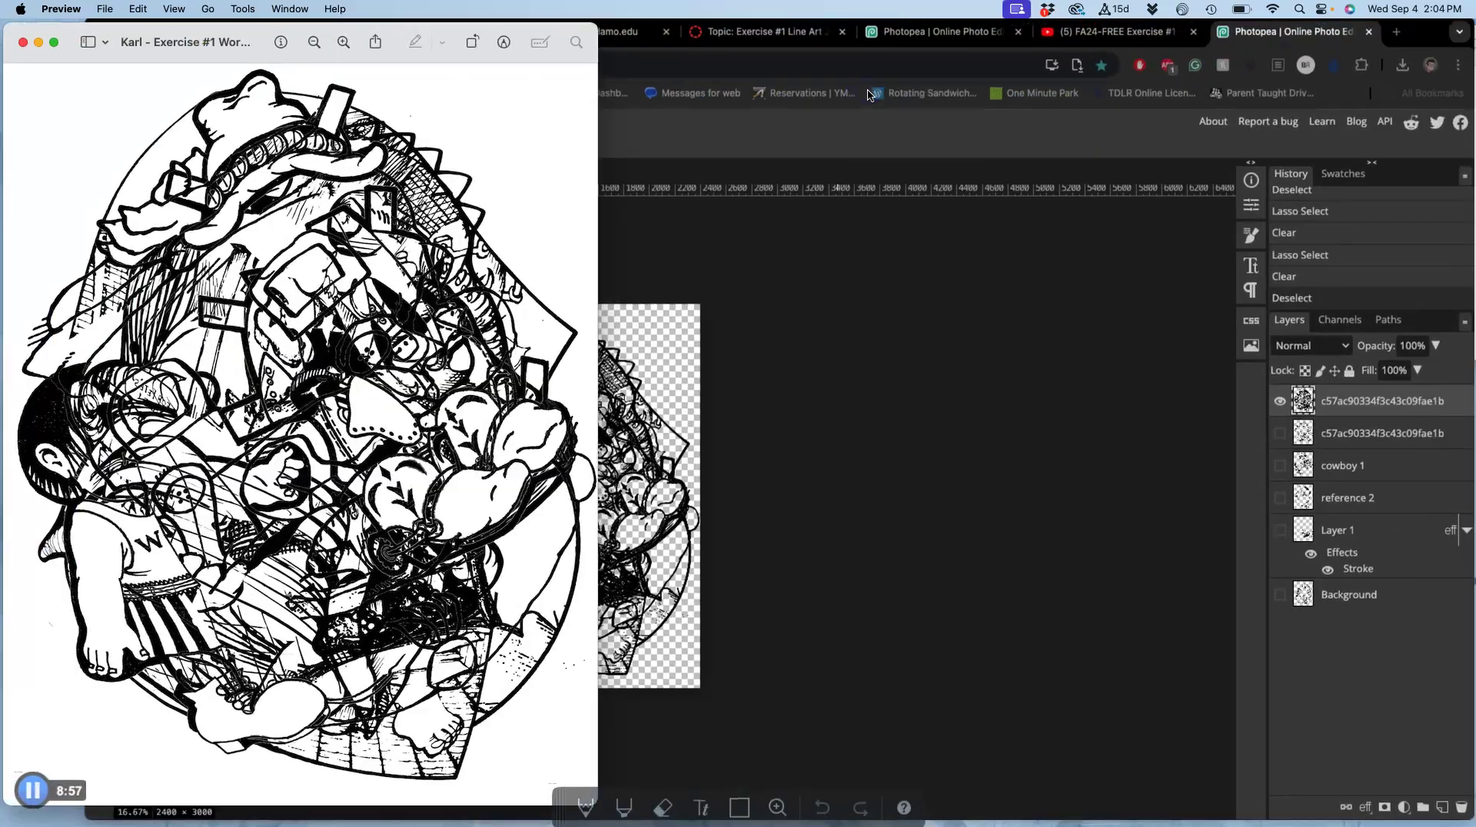
key("F11")
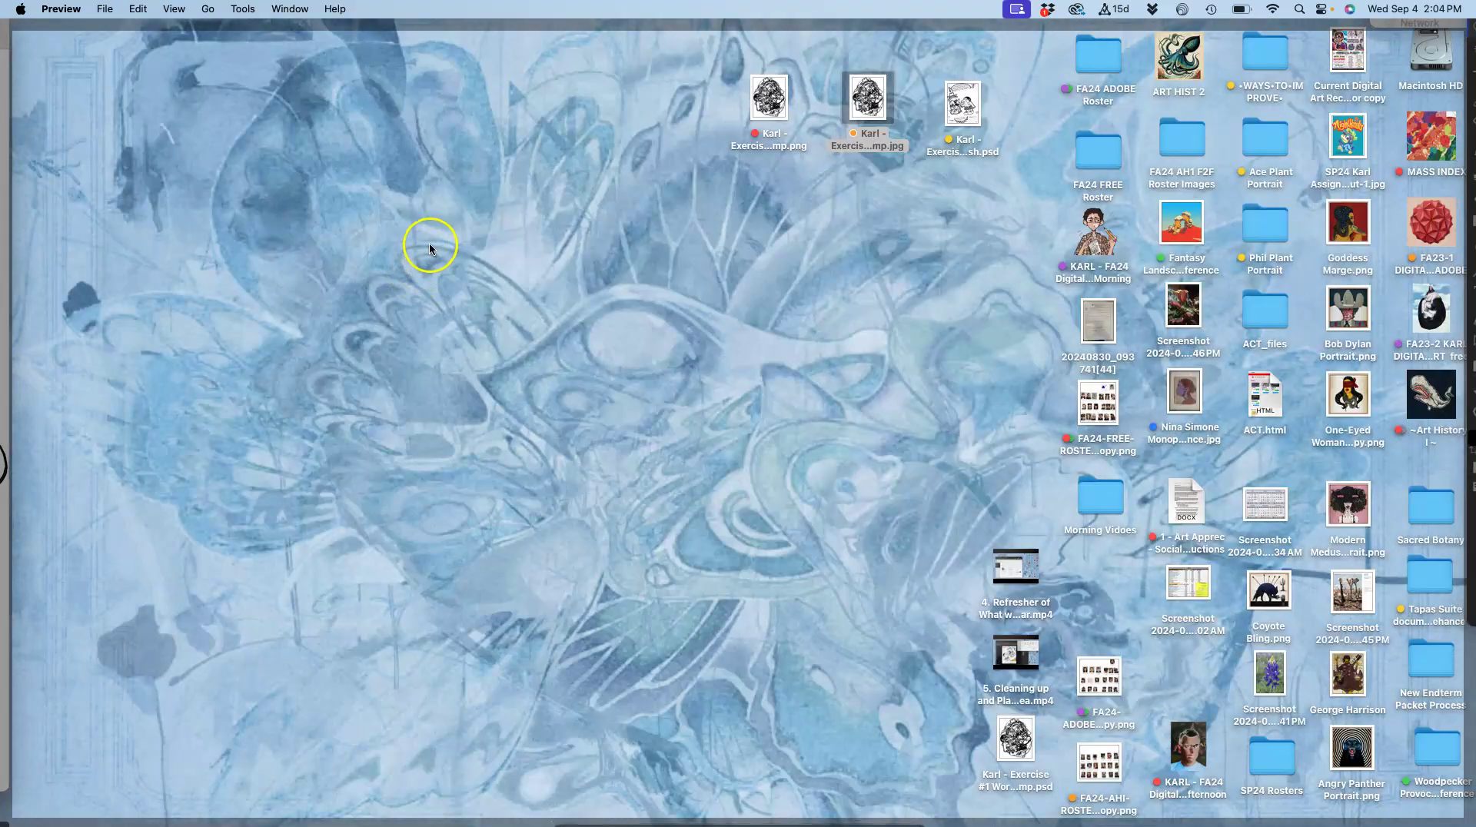
double_click(771, 102)
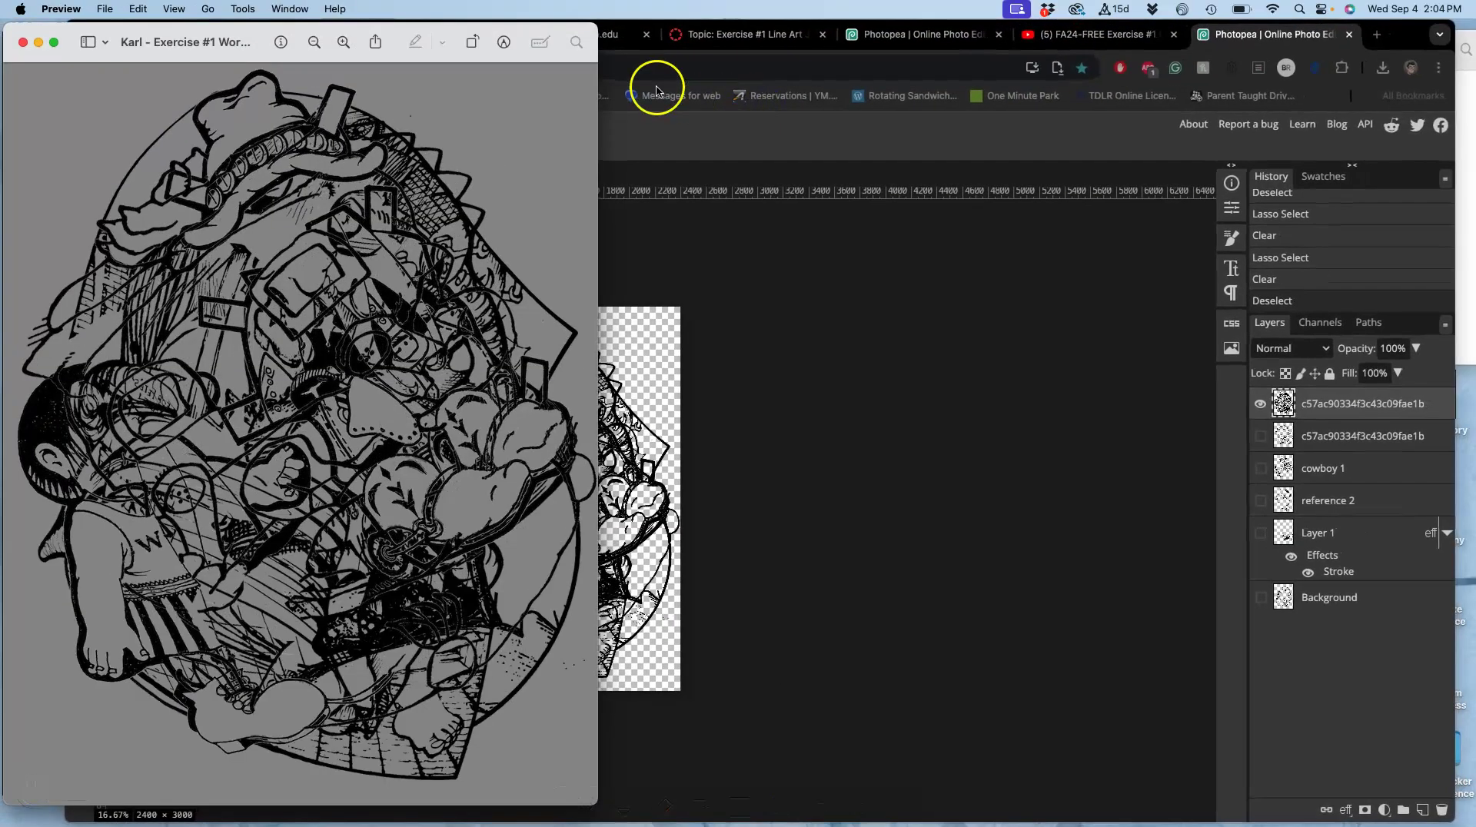
left_click_drag(256, 33, 852, 30)
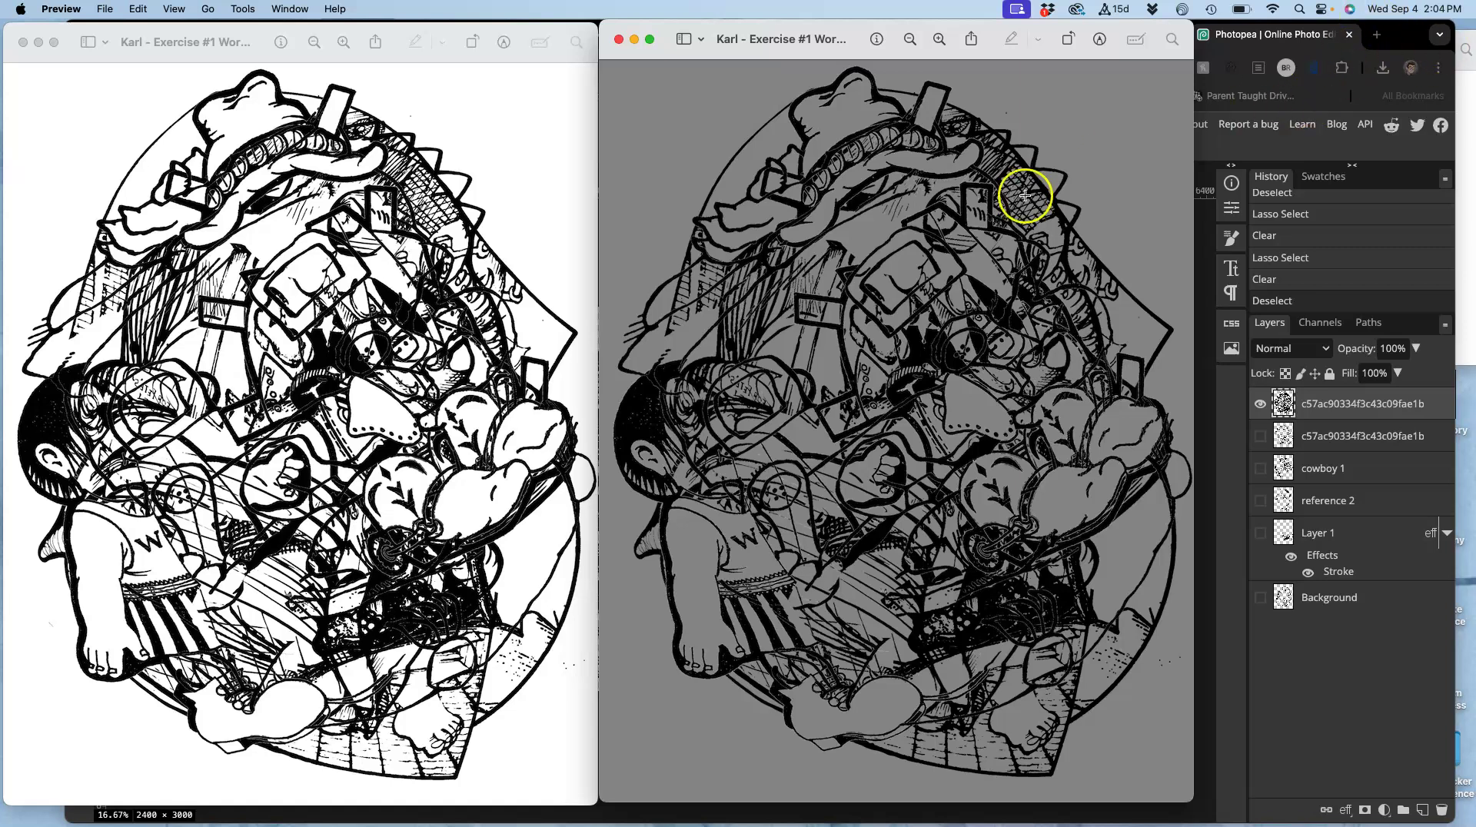
left_click(619, 40)
Close the collage preview, go to the Exercise #1 Line Art Jumble discussion, and start a reply.
left_click(23, 42)
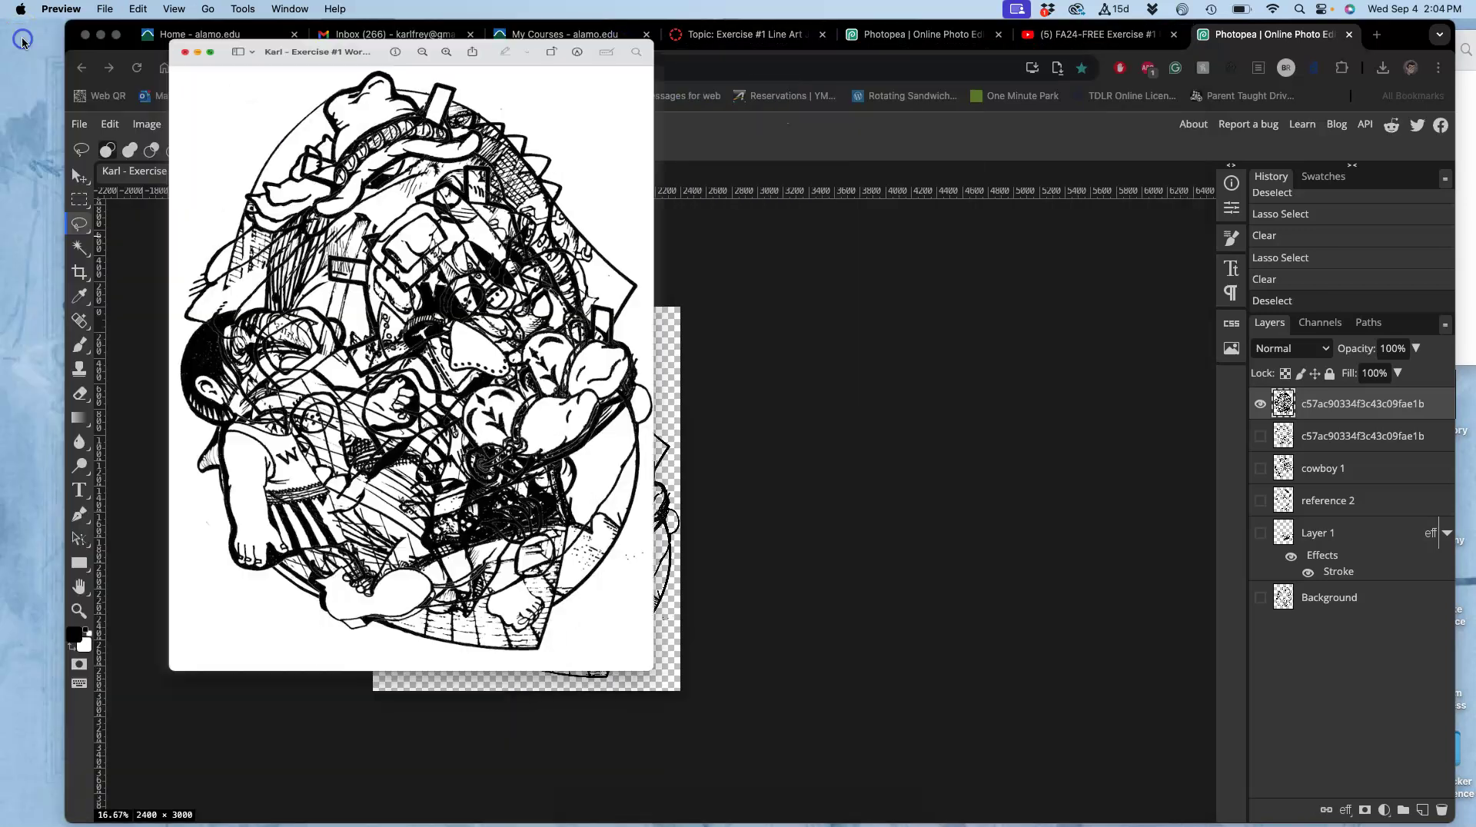
left_click(740, 37)
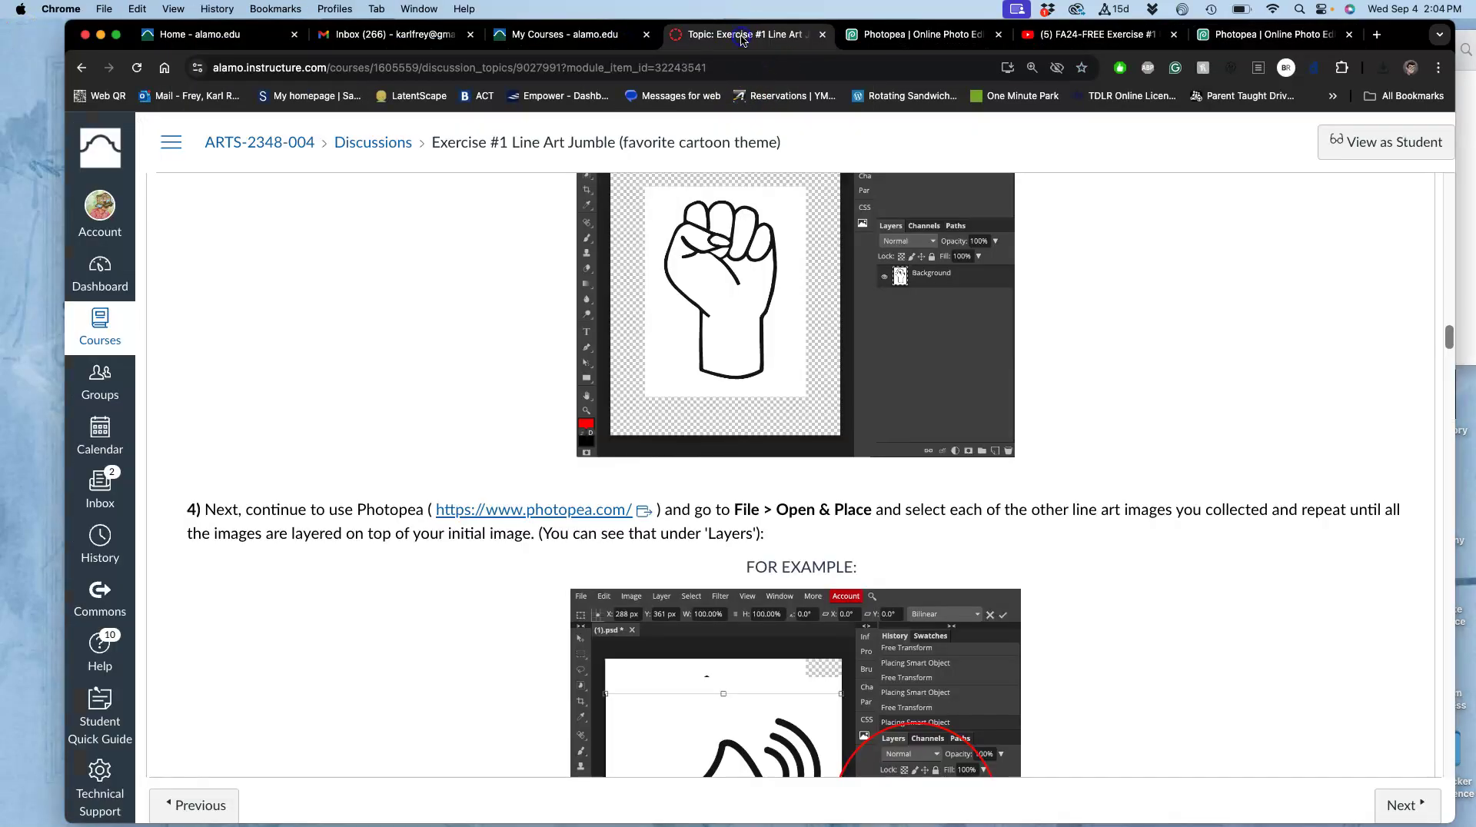
scroll(718, 428, "down", 20)
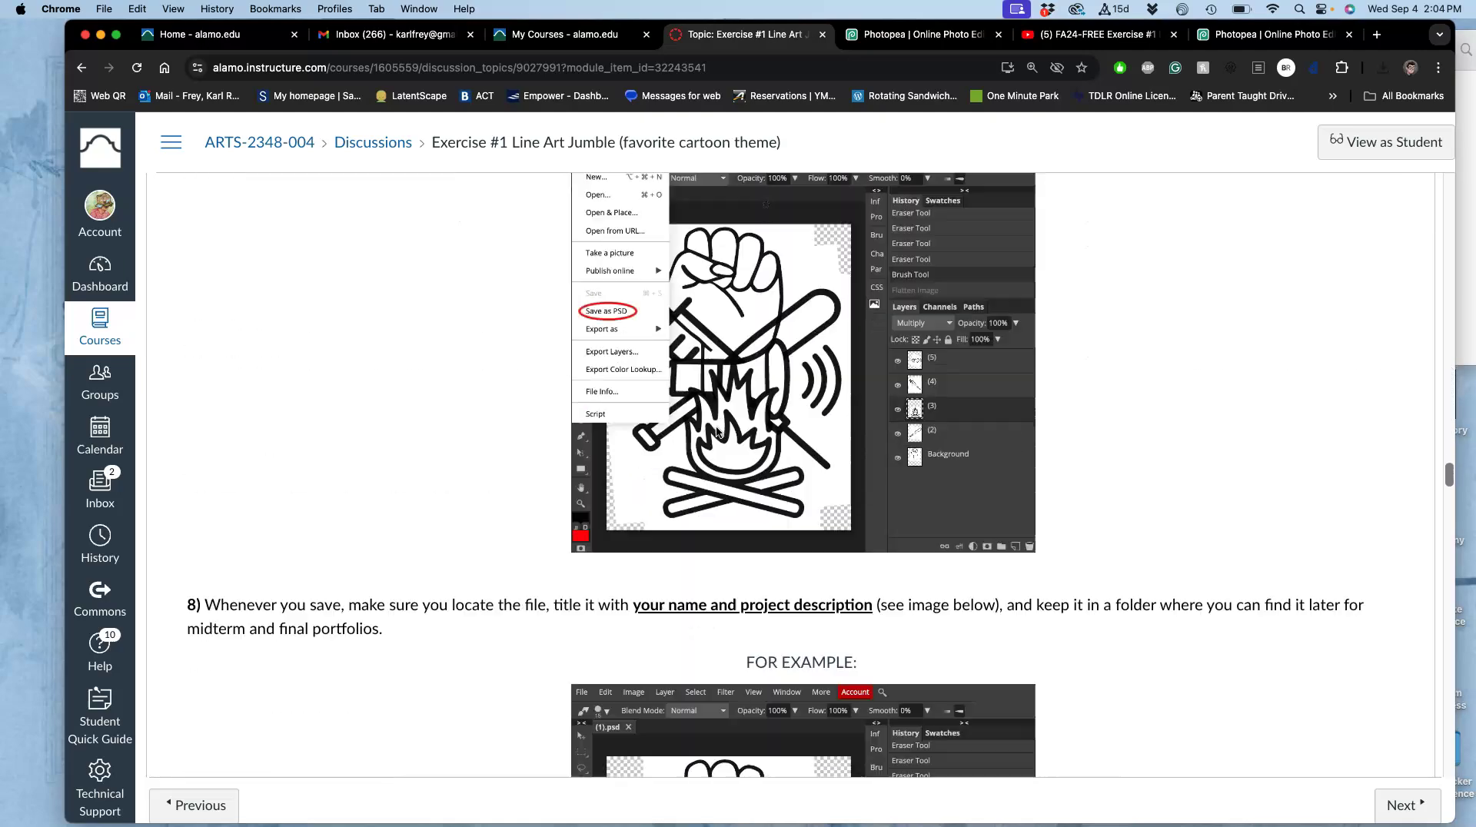
scroll(717, 431, "down", 20)
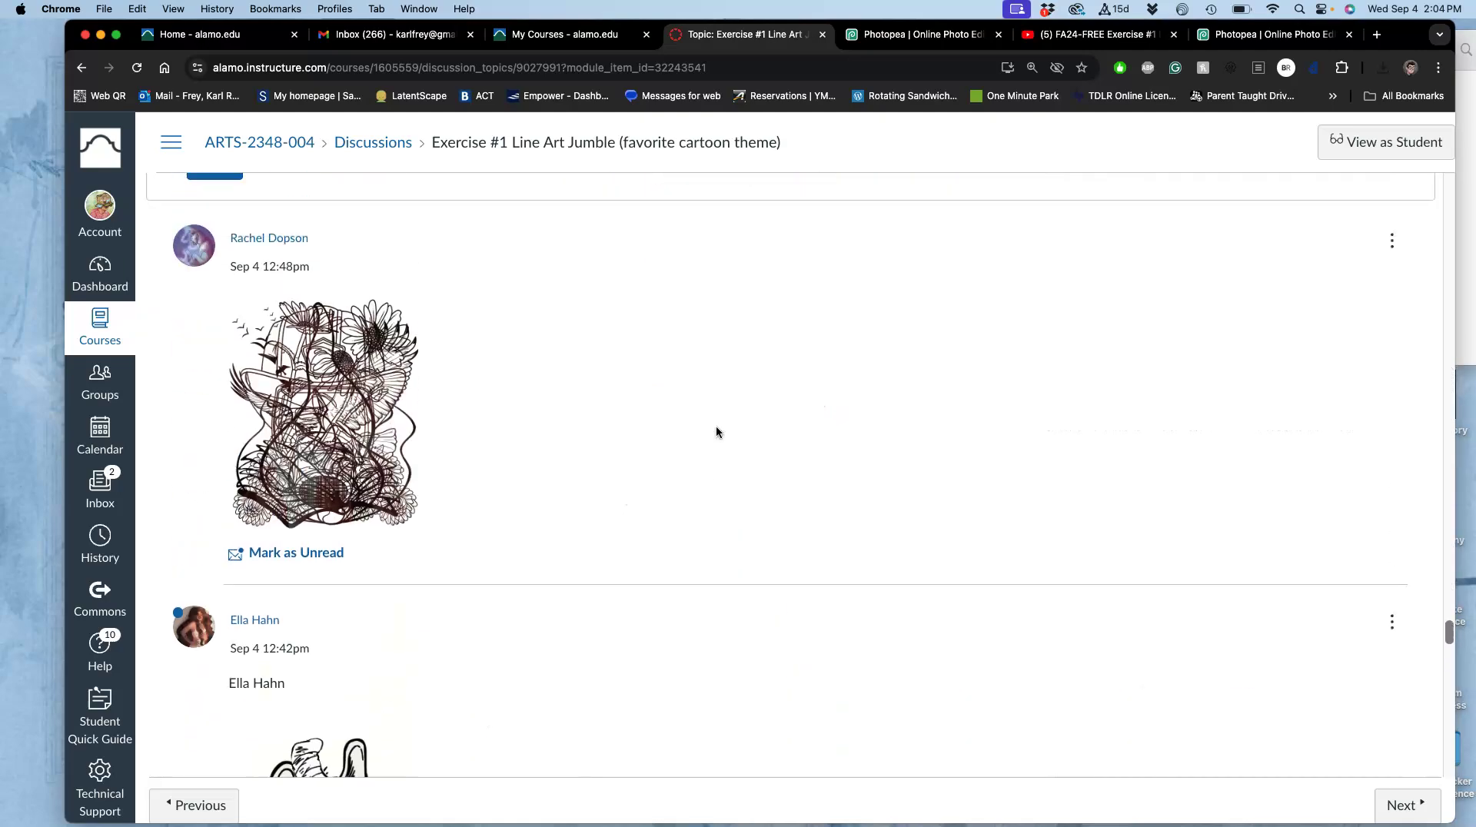
scroll(717, 426, "up", 5)
left_click(215, 445)
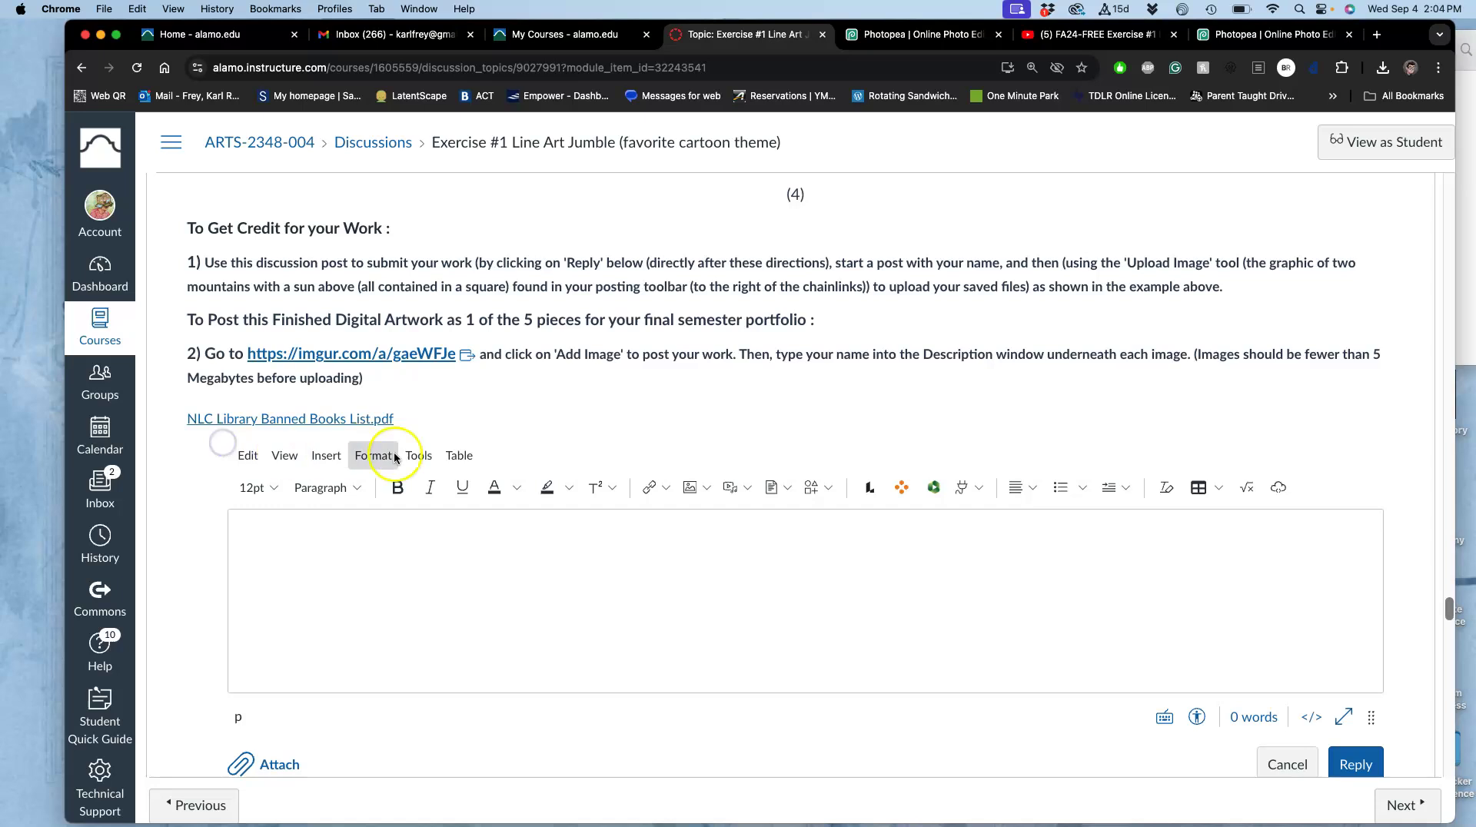
Write the student's name in the reply and drag the collage PNG from the desktop into it.
left_click(344, 545)
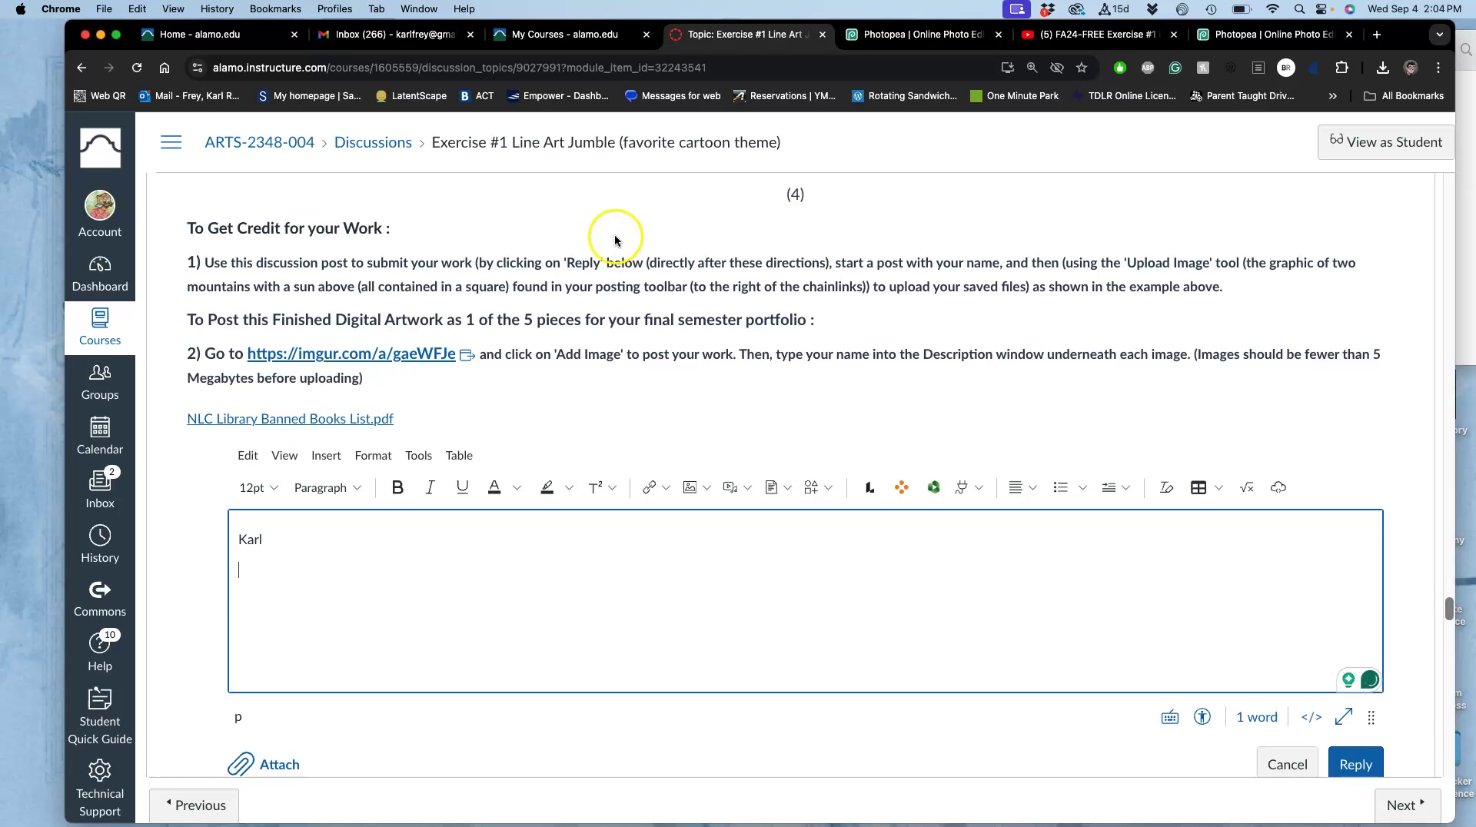
left_click_drag(1403, 40, 1220, 28)
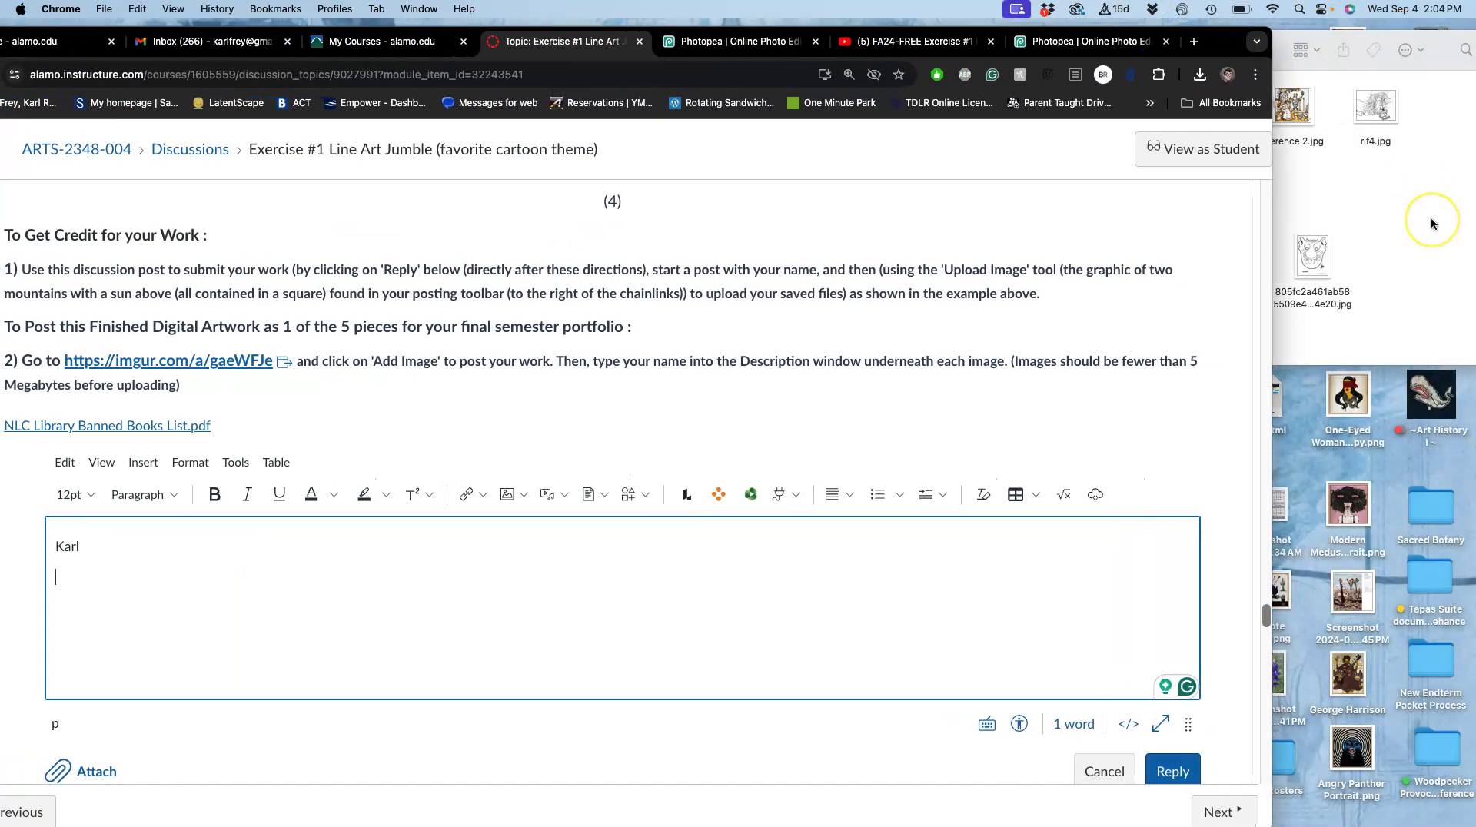
key("F11")
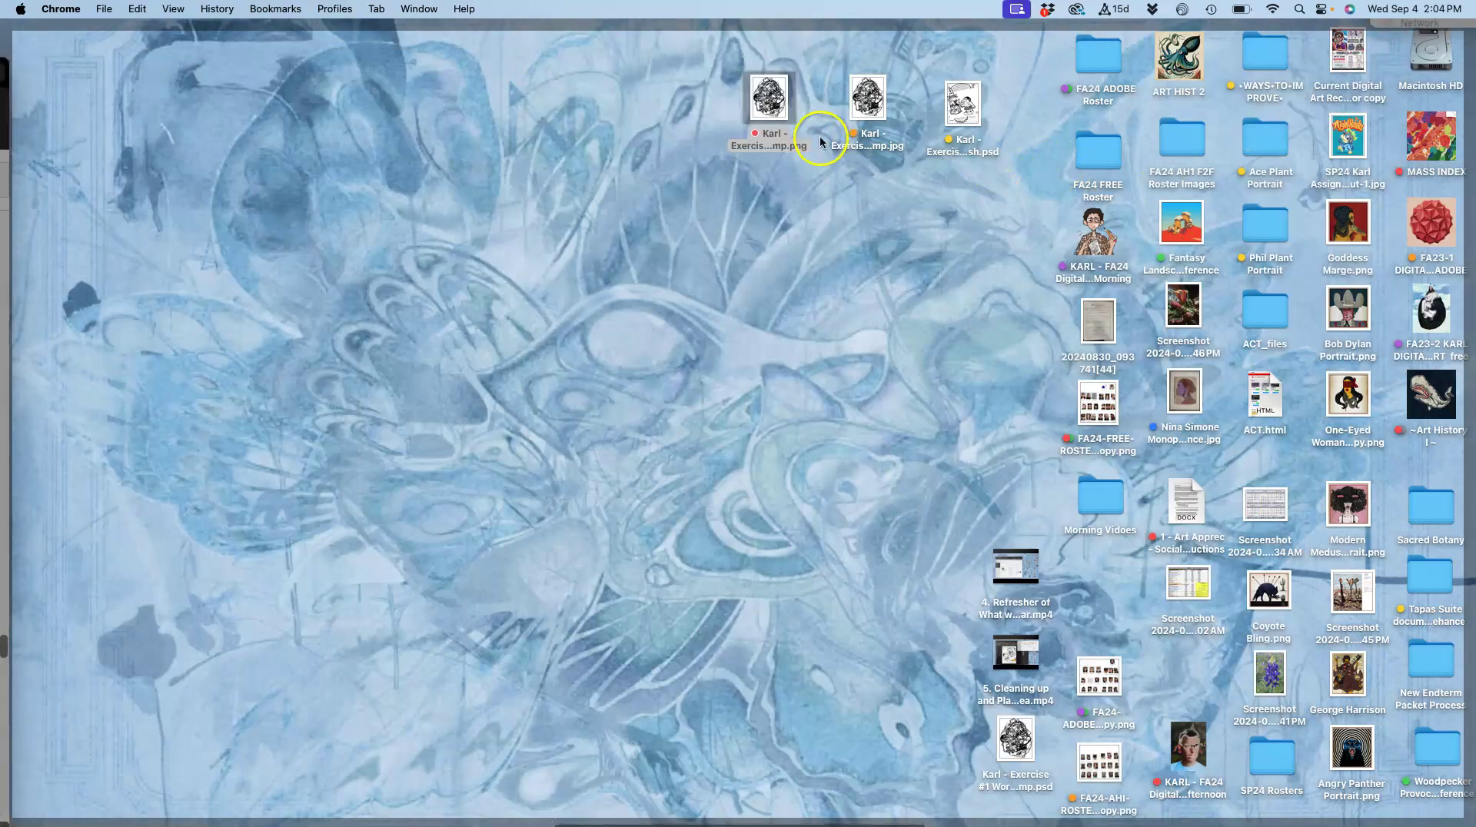
left_click_drag(769, 98, 242, 607)
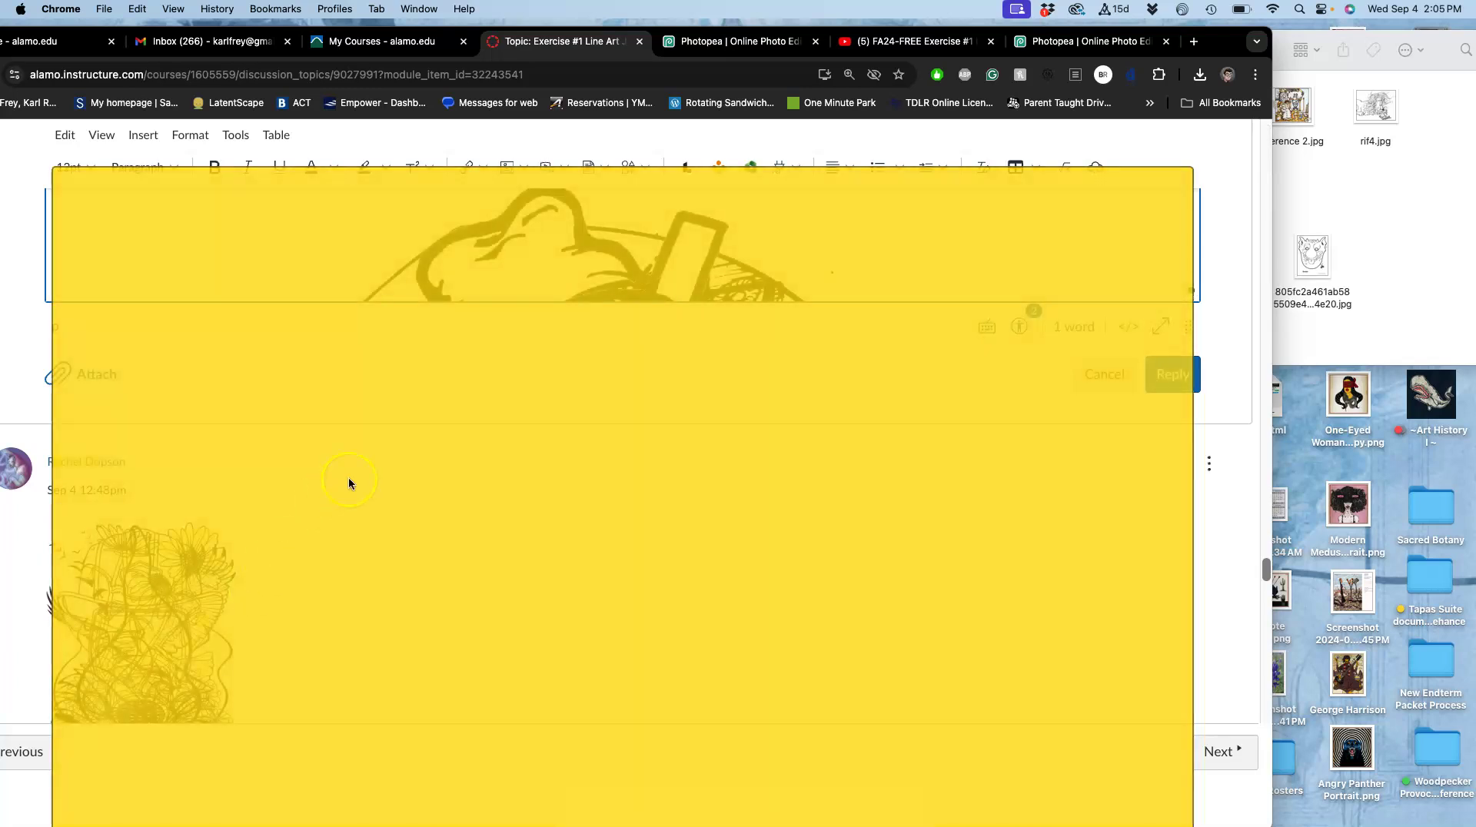
Shrink the inserted collage image to about 295 × 369 and post the reply.
scroll(511, 332, "up", 5)
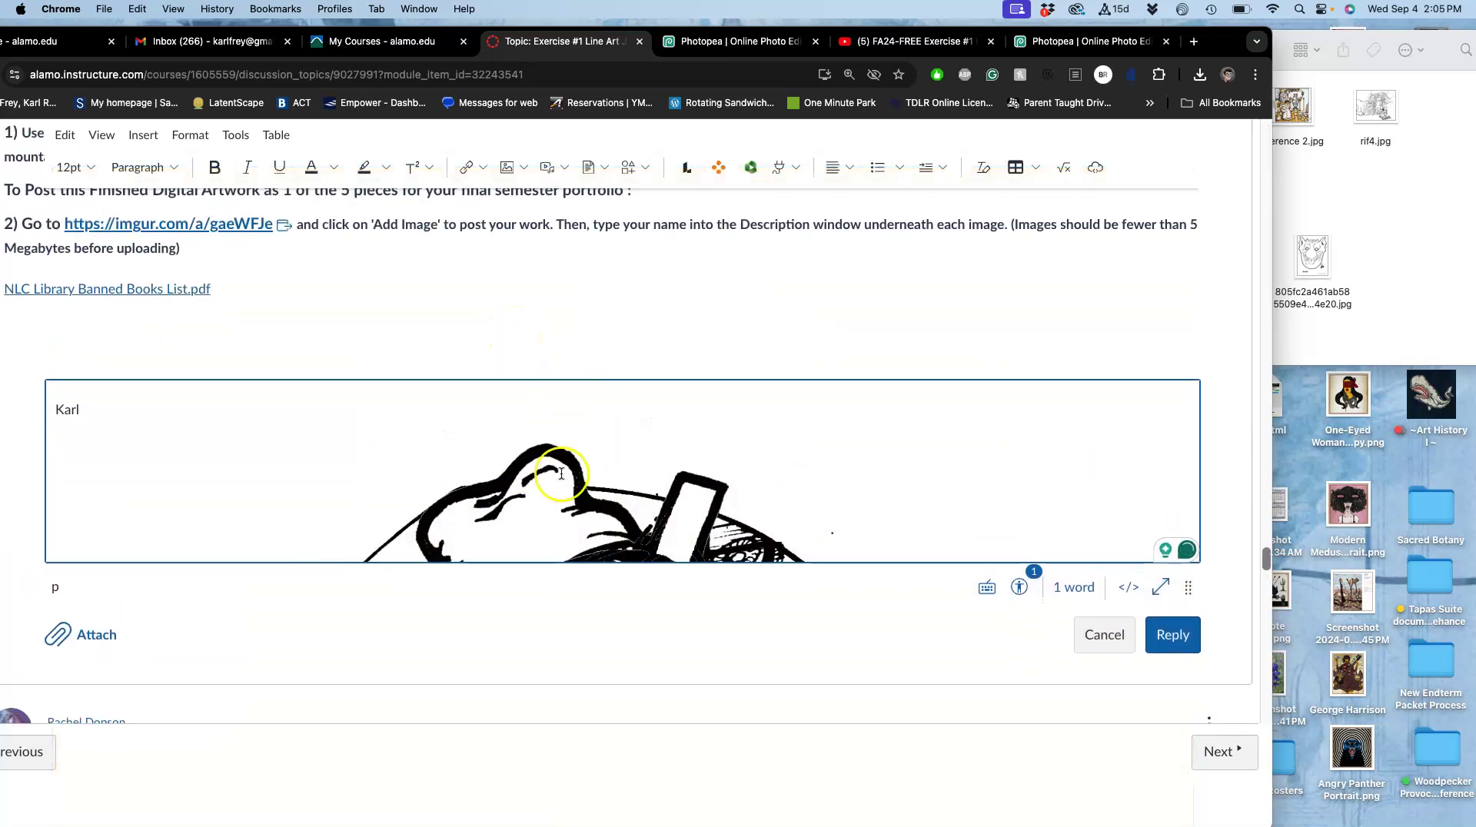
left_click(561, 474)
left_click_drag(1188, 427, 389, 468)
left_click(1193, 652)
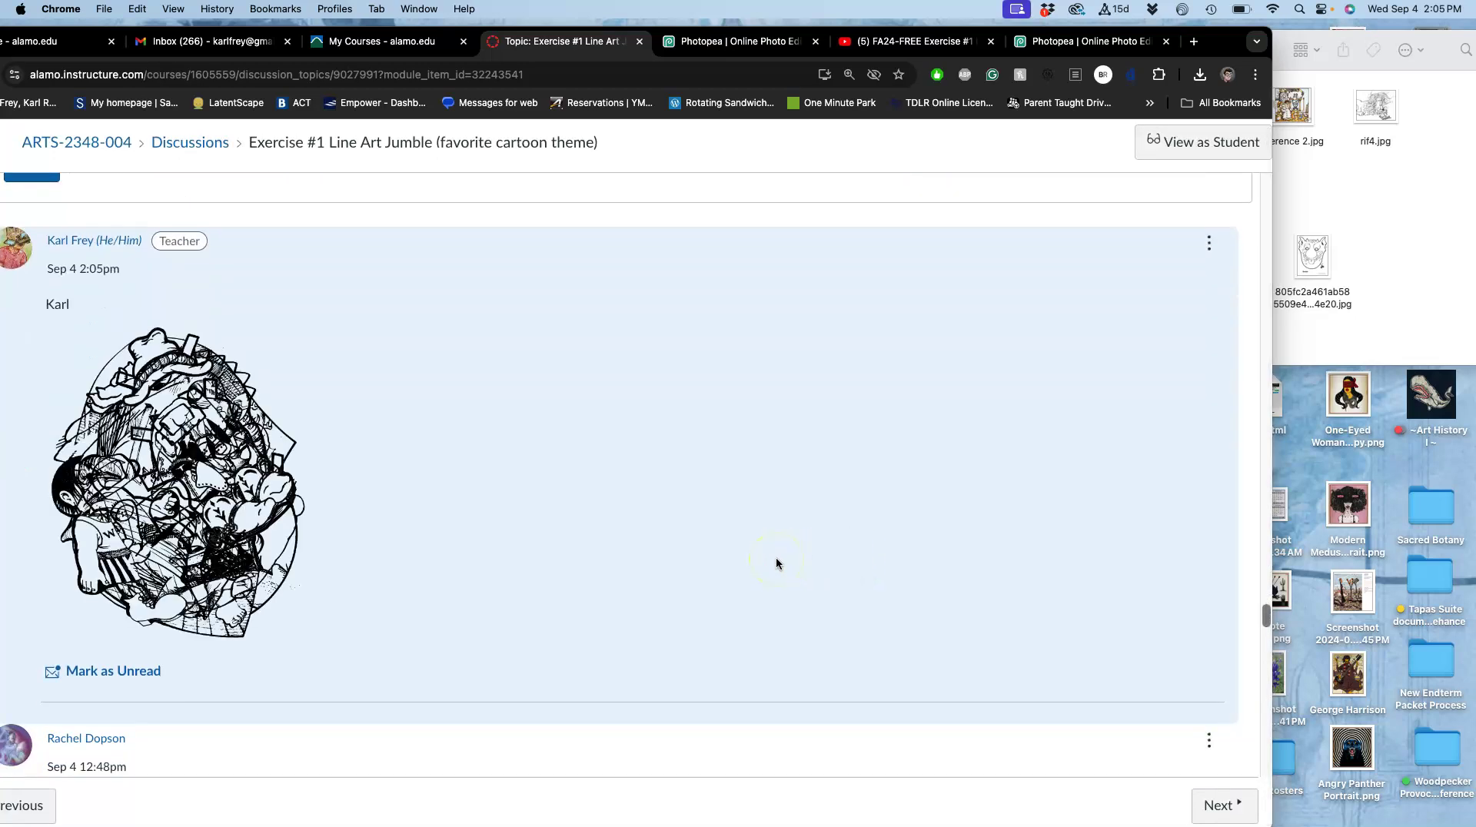
Zoom Canvas to 150%, read classmates' posts and the BONUS FINISHING EXTRA instructions, then return to Photopea.
key("super+equal")
key("super+equal")
key("super+equal")
scroll(777, 563, "down", 10)
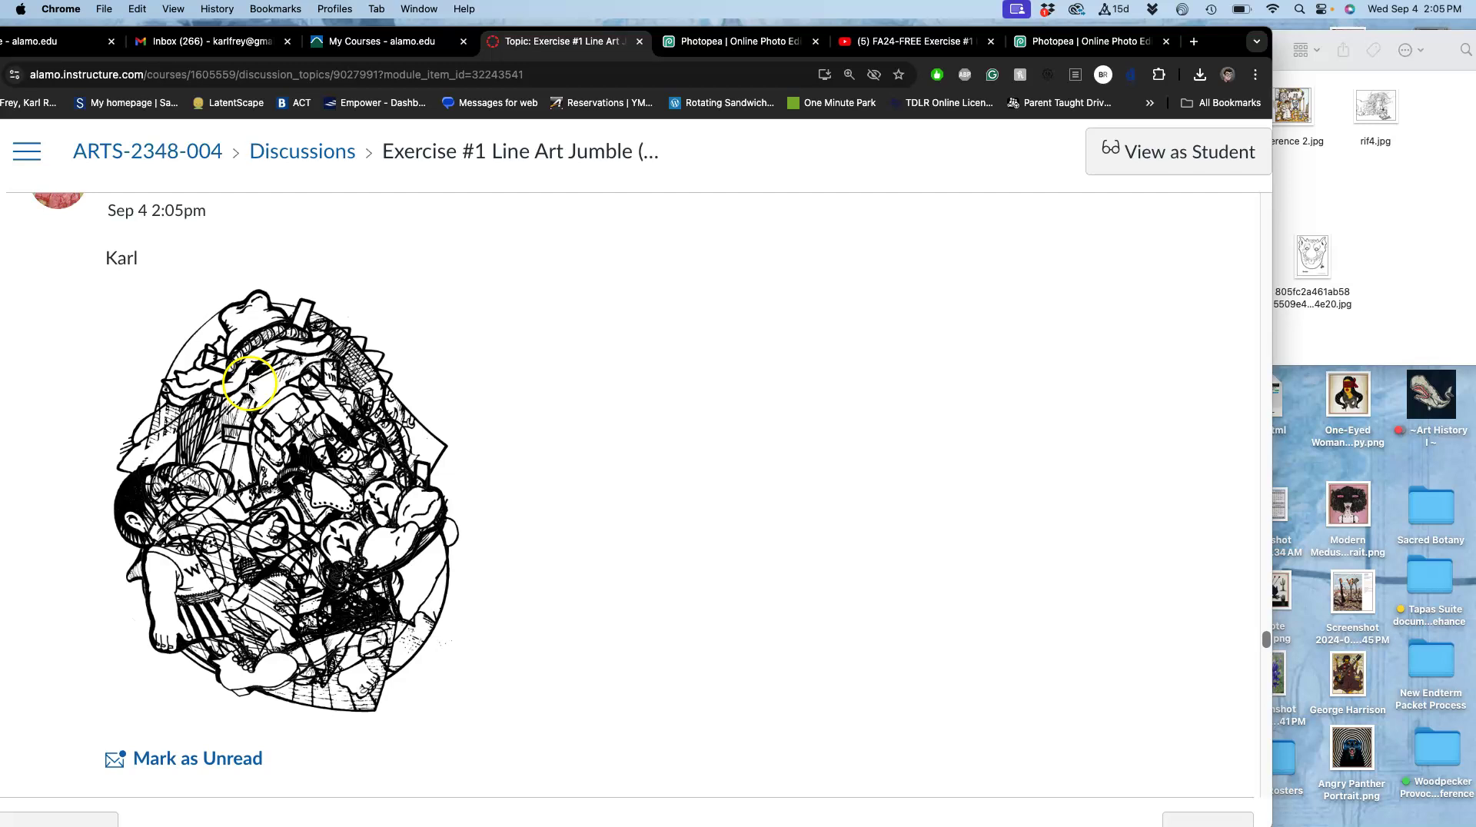
scroll(257, 415, "down", 15)
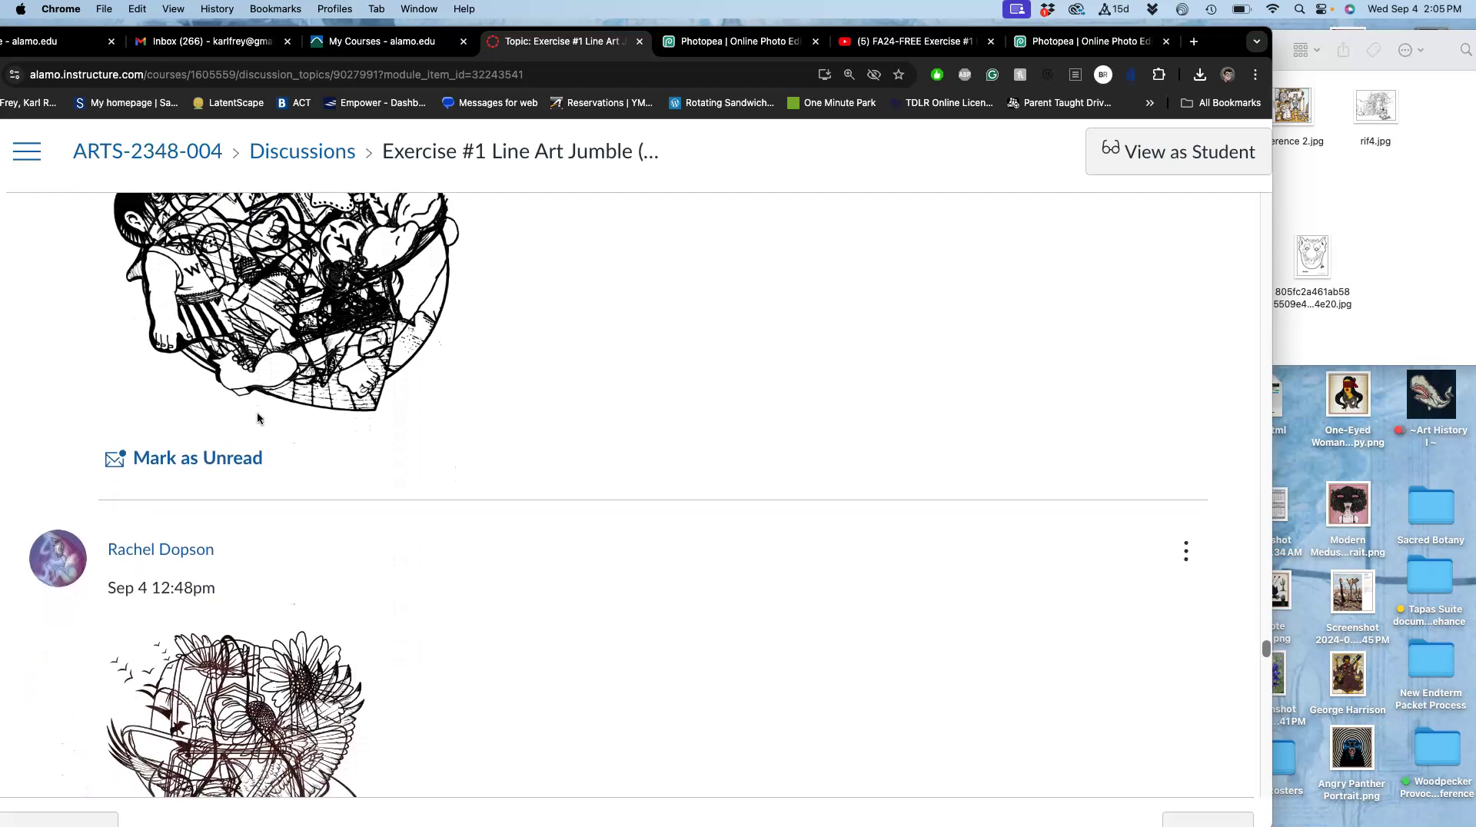
scroll(258, 415, "down", 14)
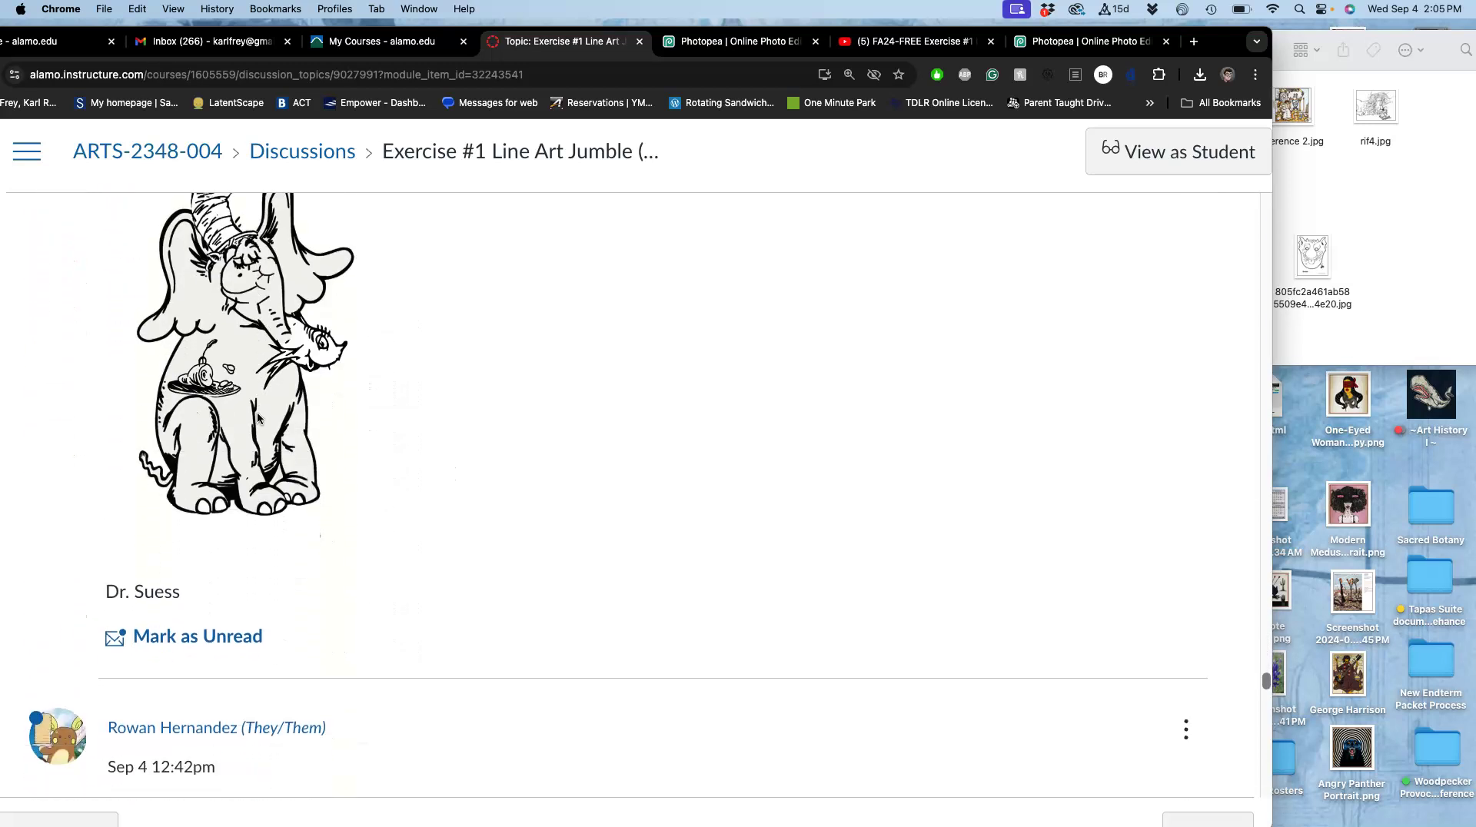
scroll(257, 418, "up", 15)
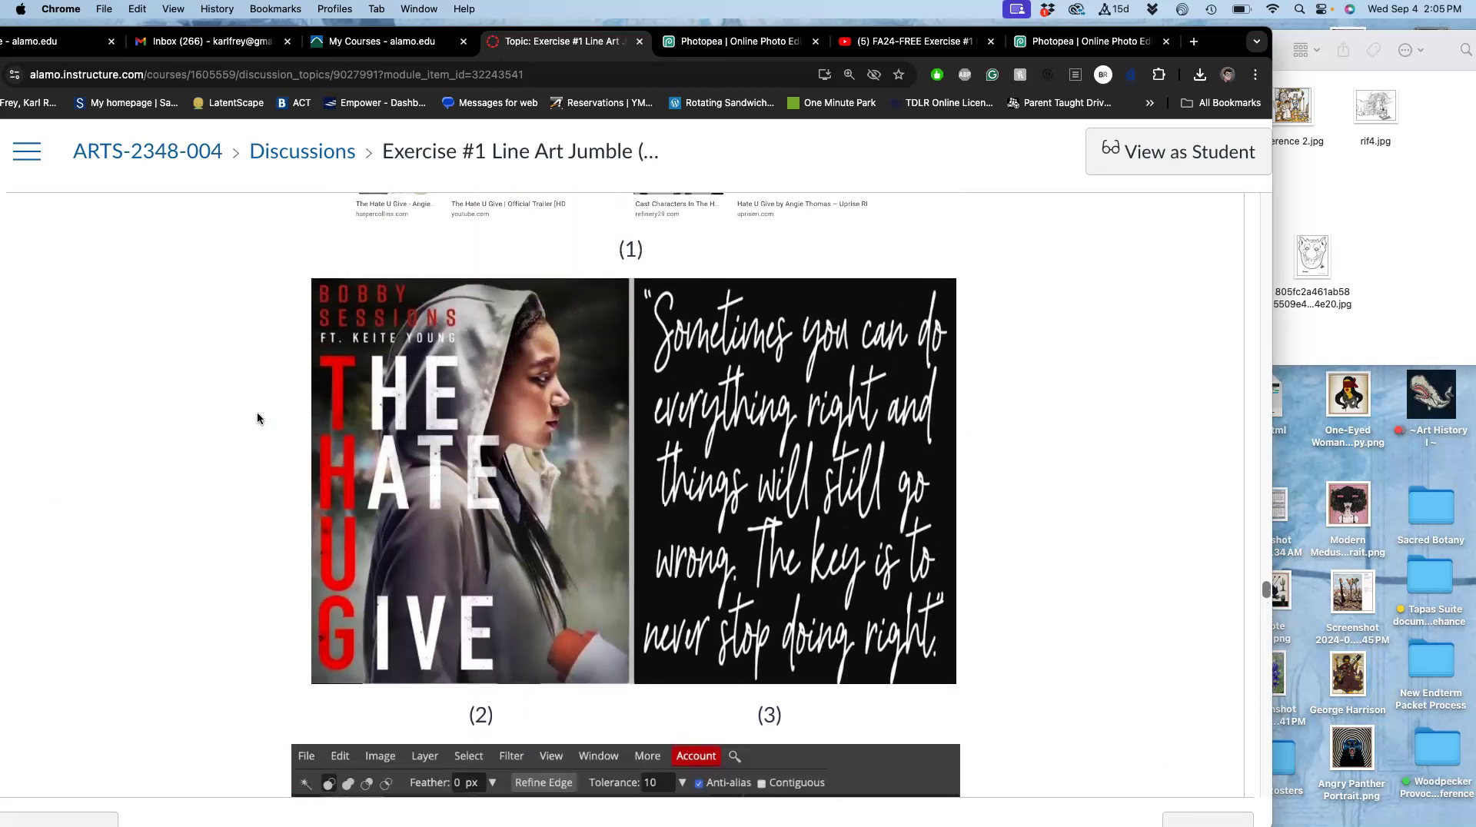
scroll(256, 415, "up", 10)
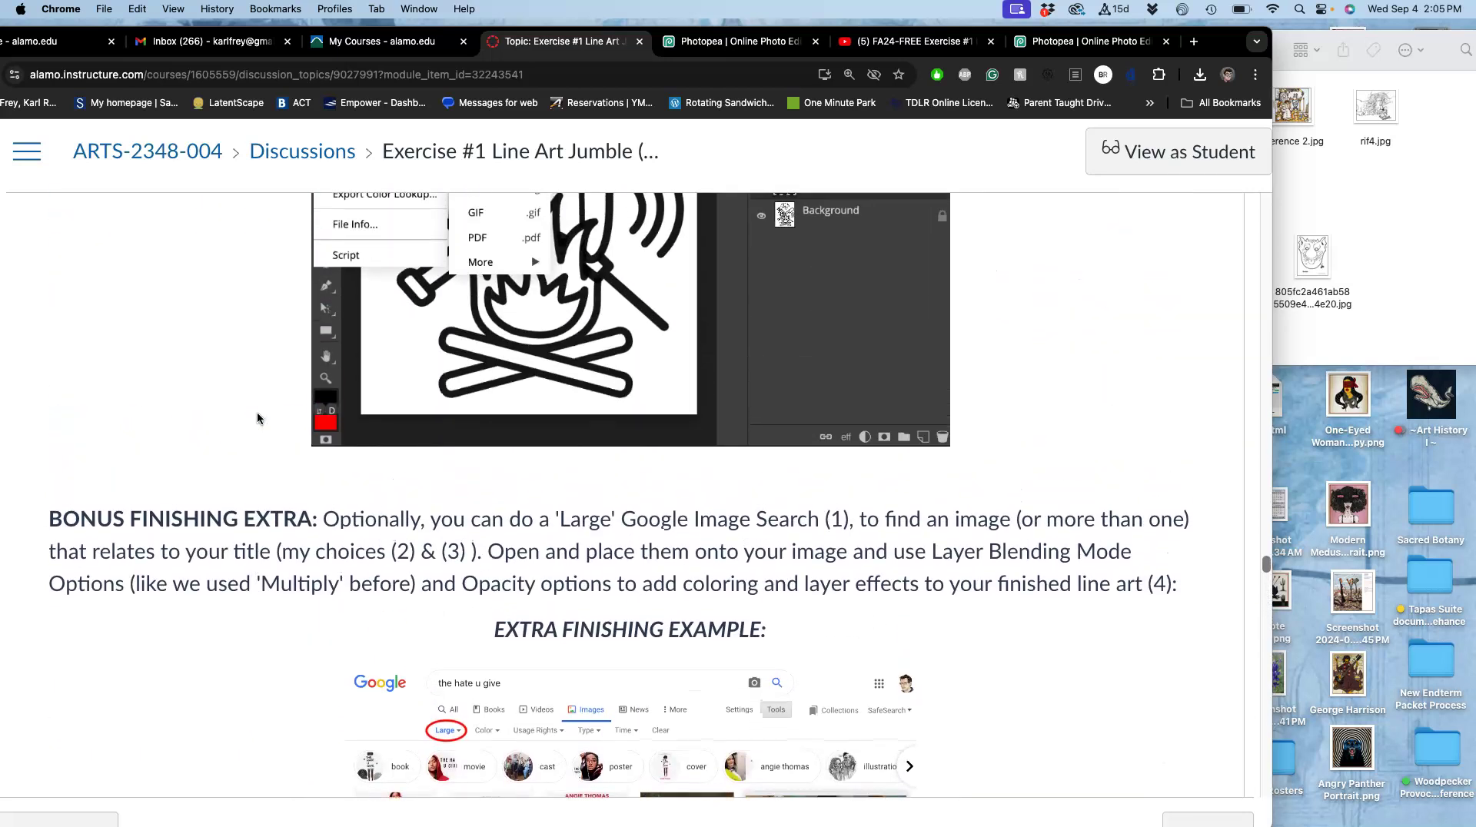
scroll(89, 658, "down", 1)
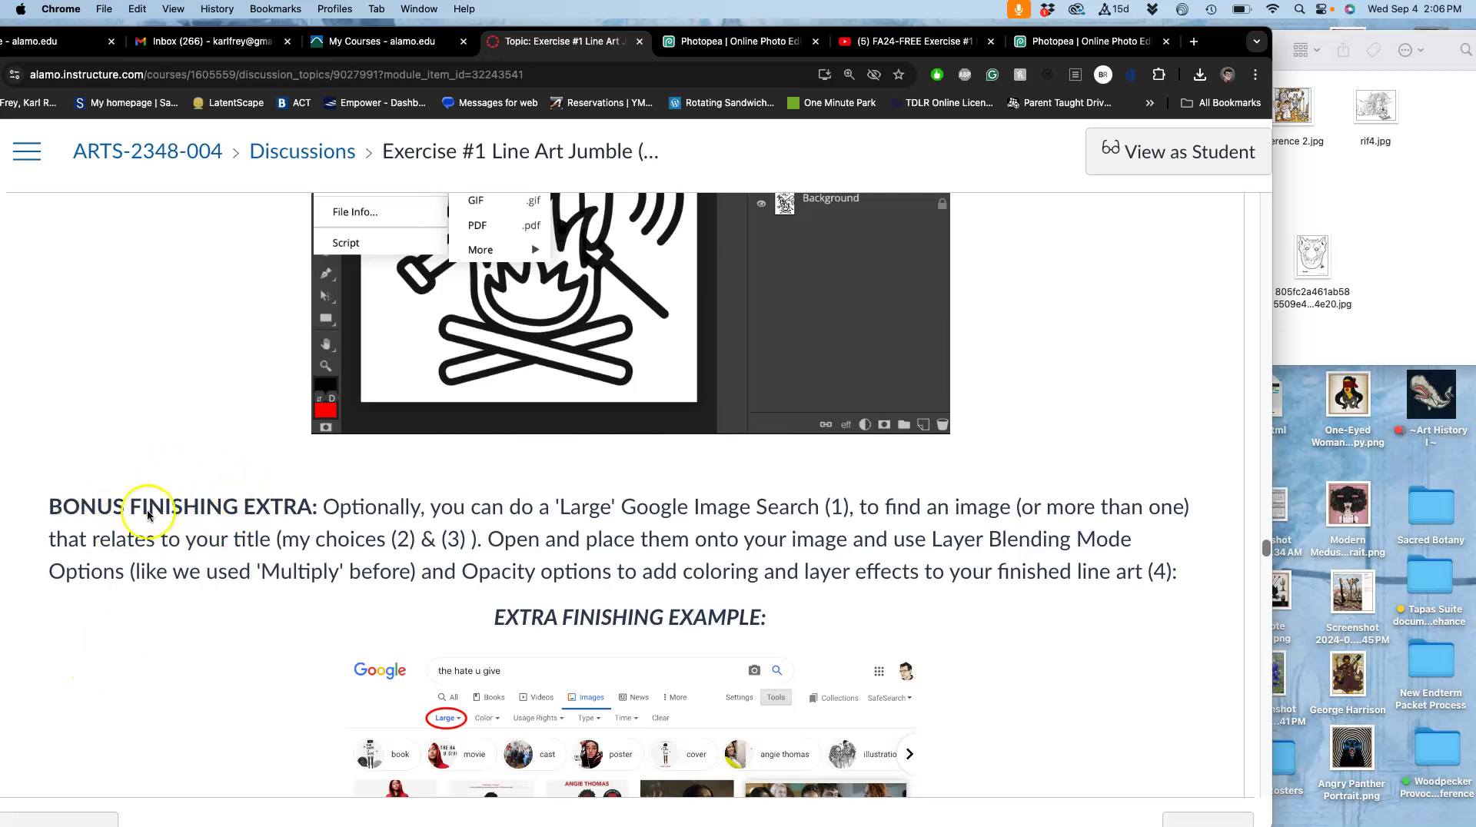
scroll(323, 526, "up", 8)
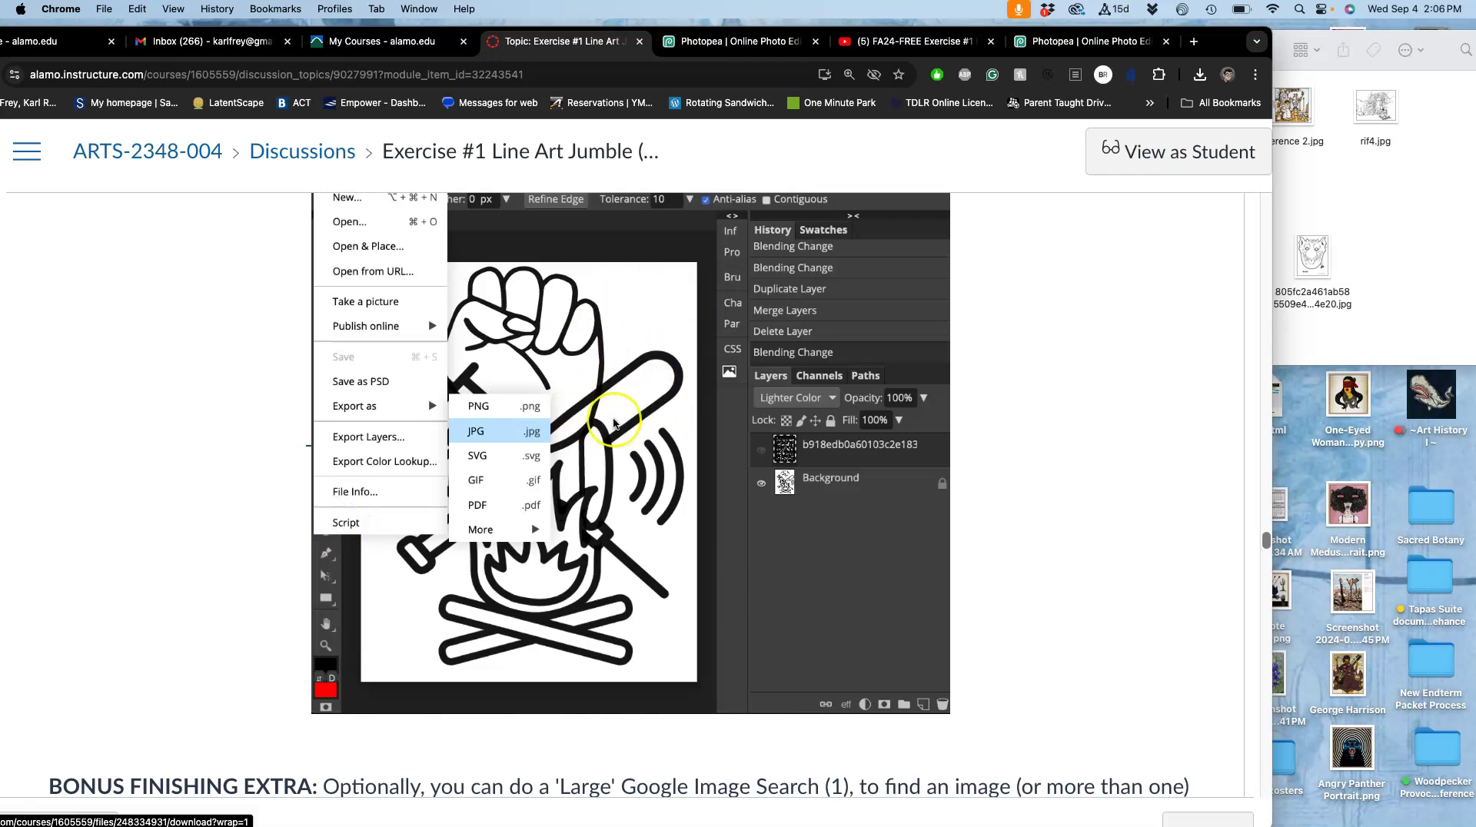
scroll(648, 393, "down", 20)
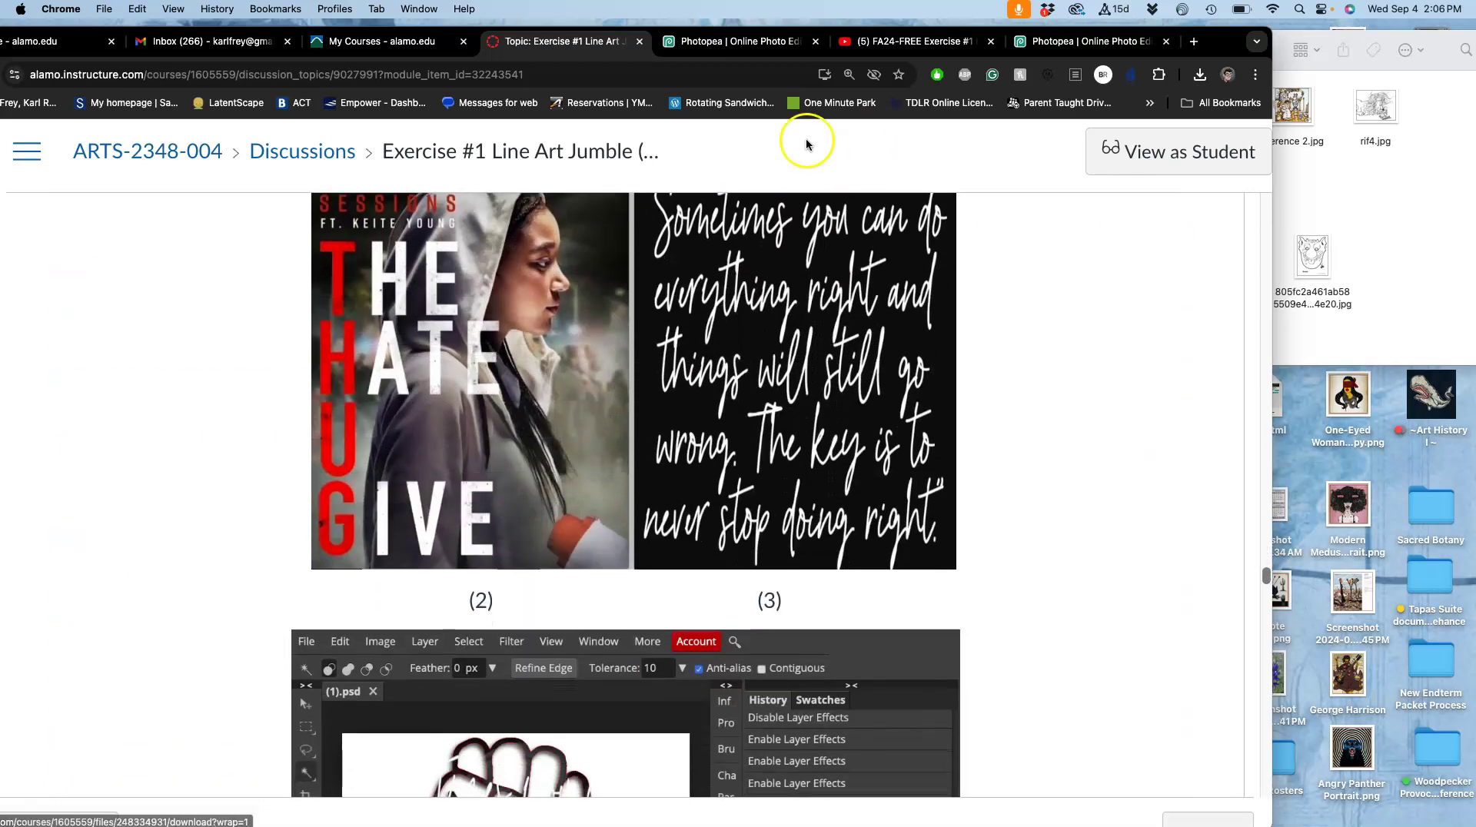
left_click(1067, 45)
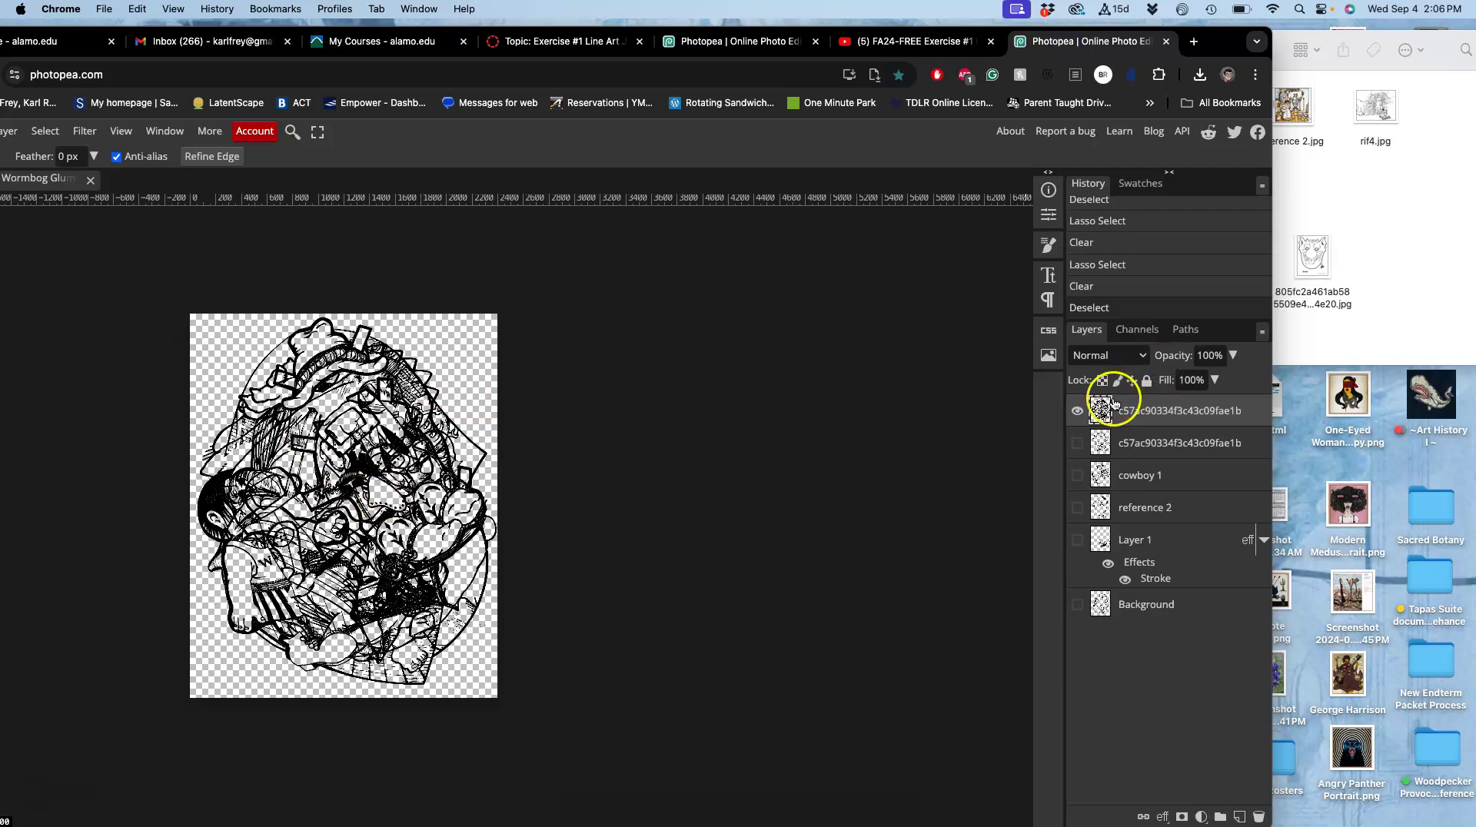
Hide and re-show the top line-art layer, then open a new browser tab.
left_click(1078, 411)
left_click(1078, 412)
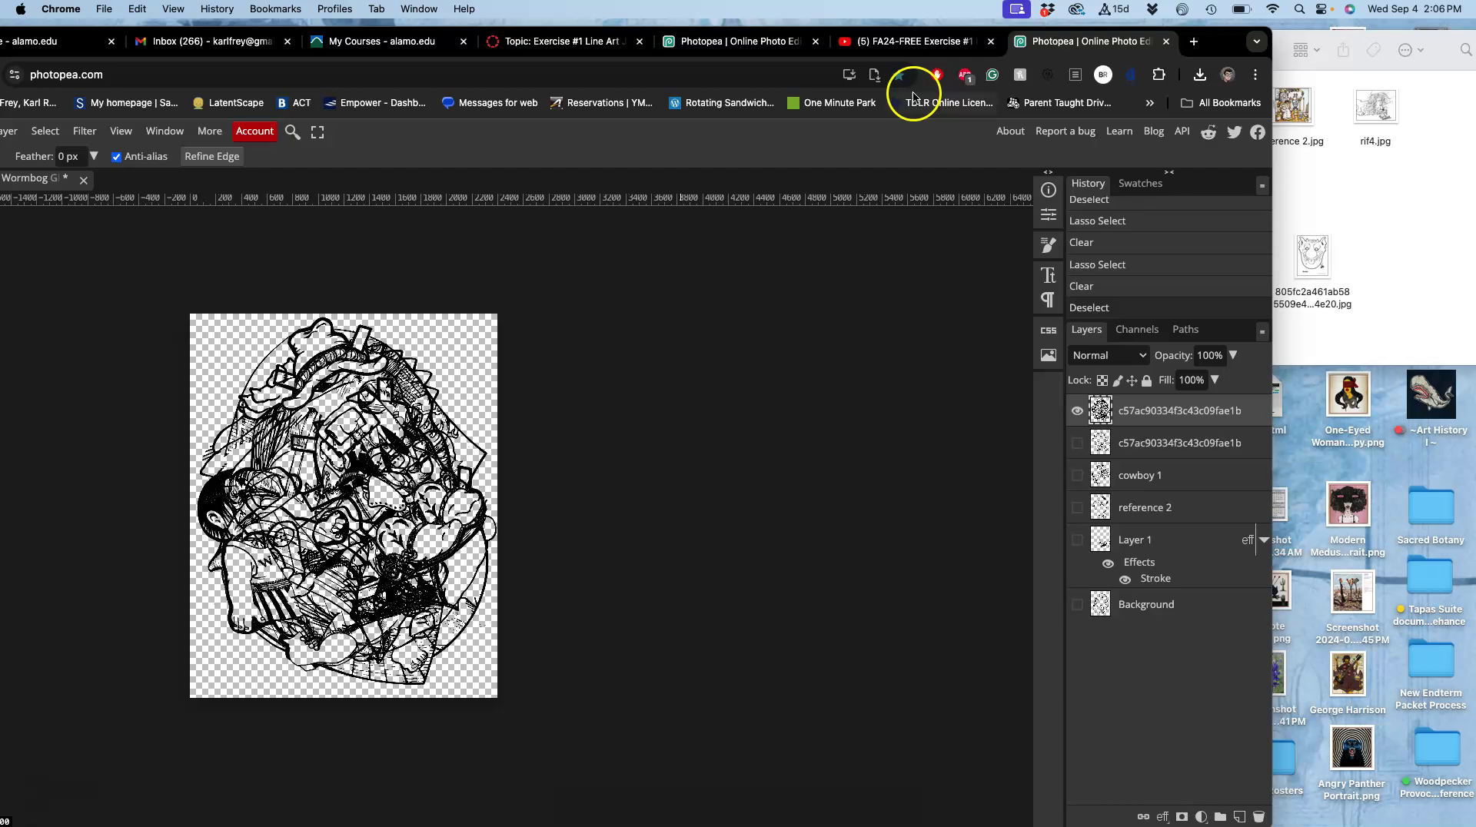
left_click(1194, 43)
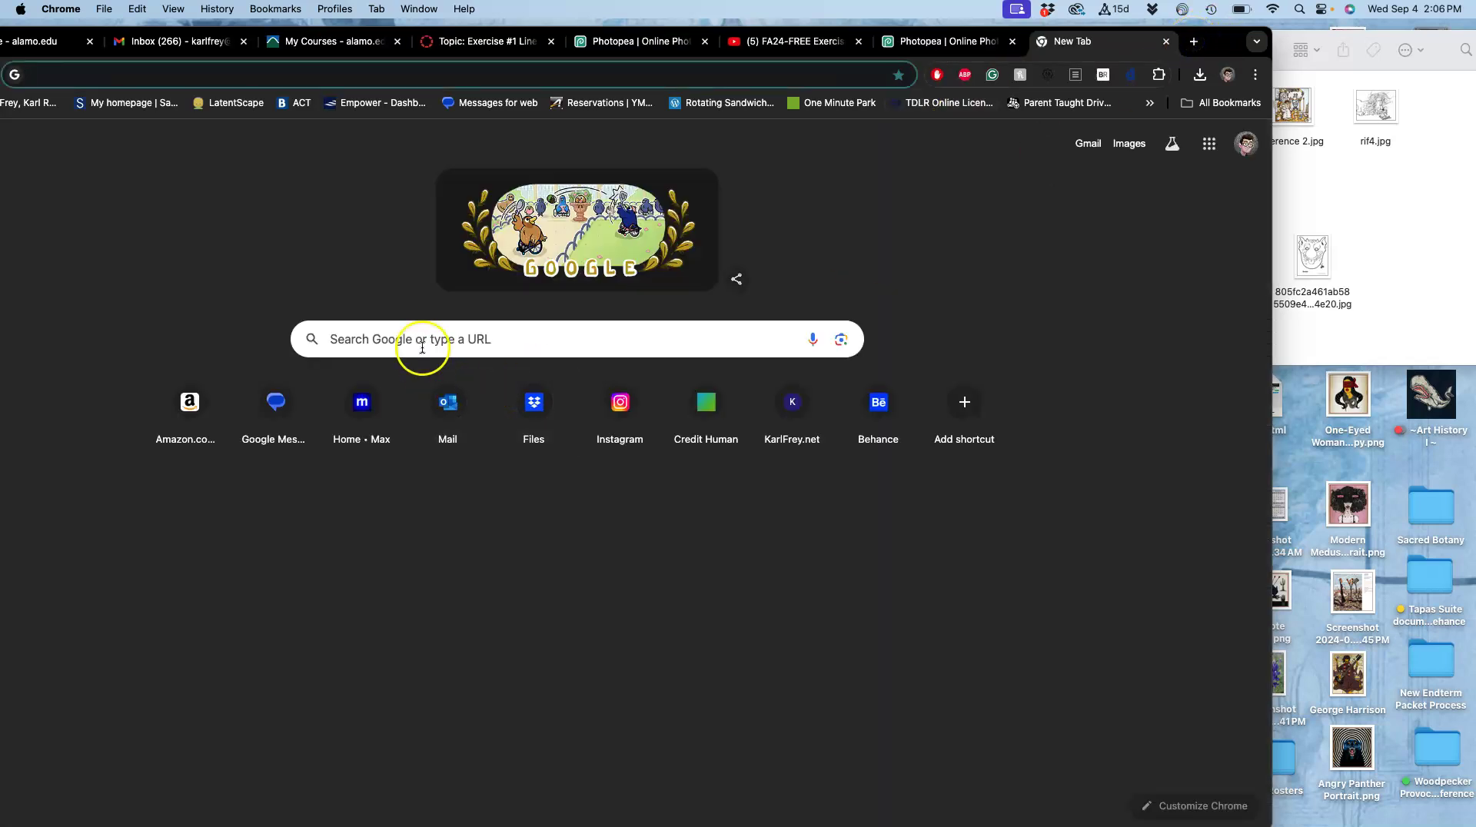
Search Google for 'mercer mayer', dropping 'coloring book' from the query.
left_click(423, 348)
type("mercer mayer")
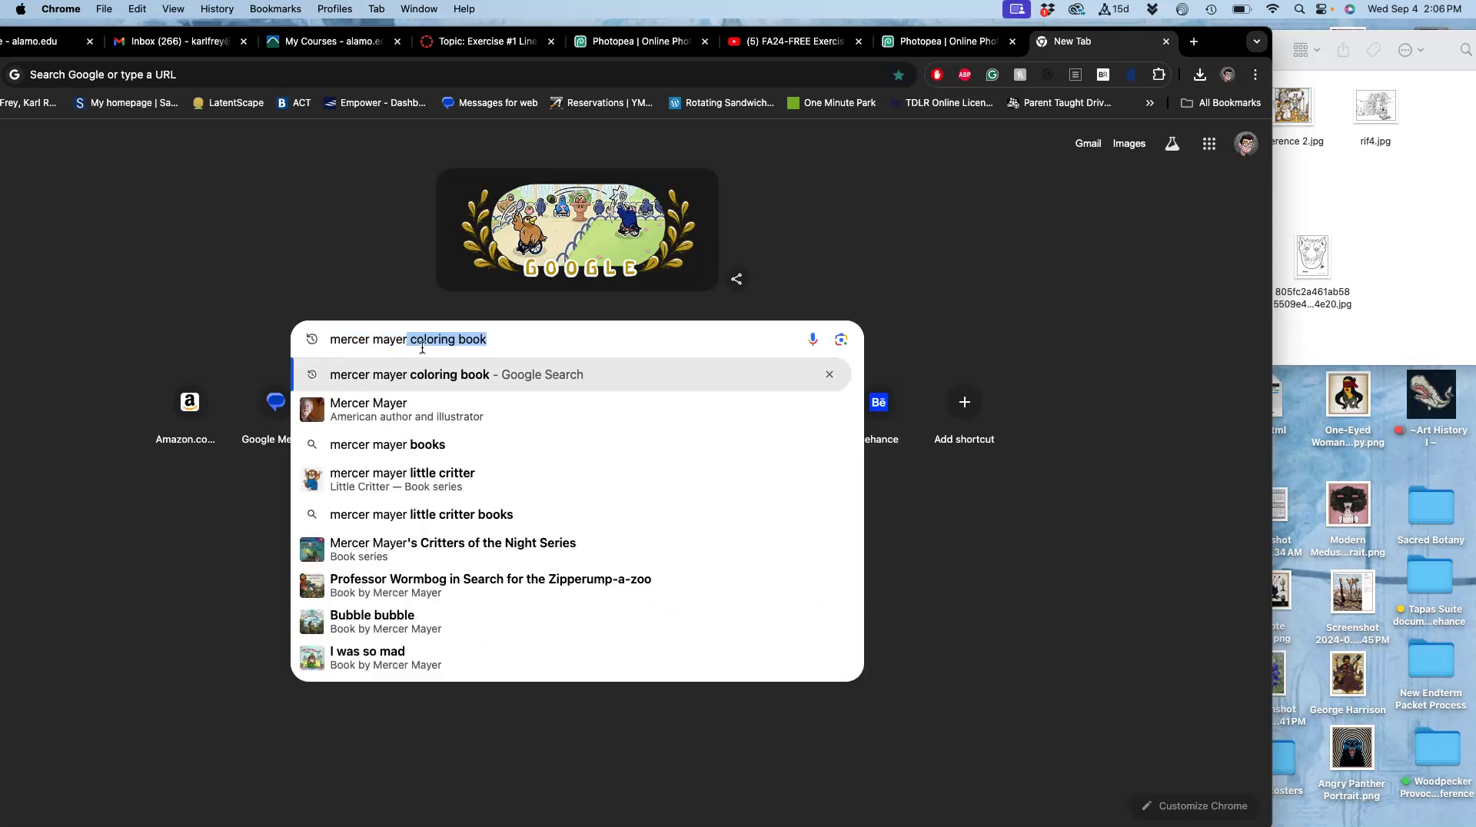
key("Return")
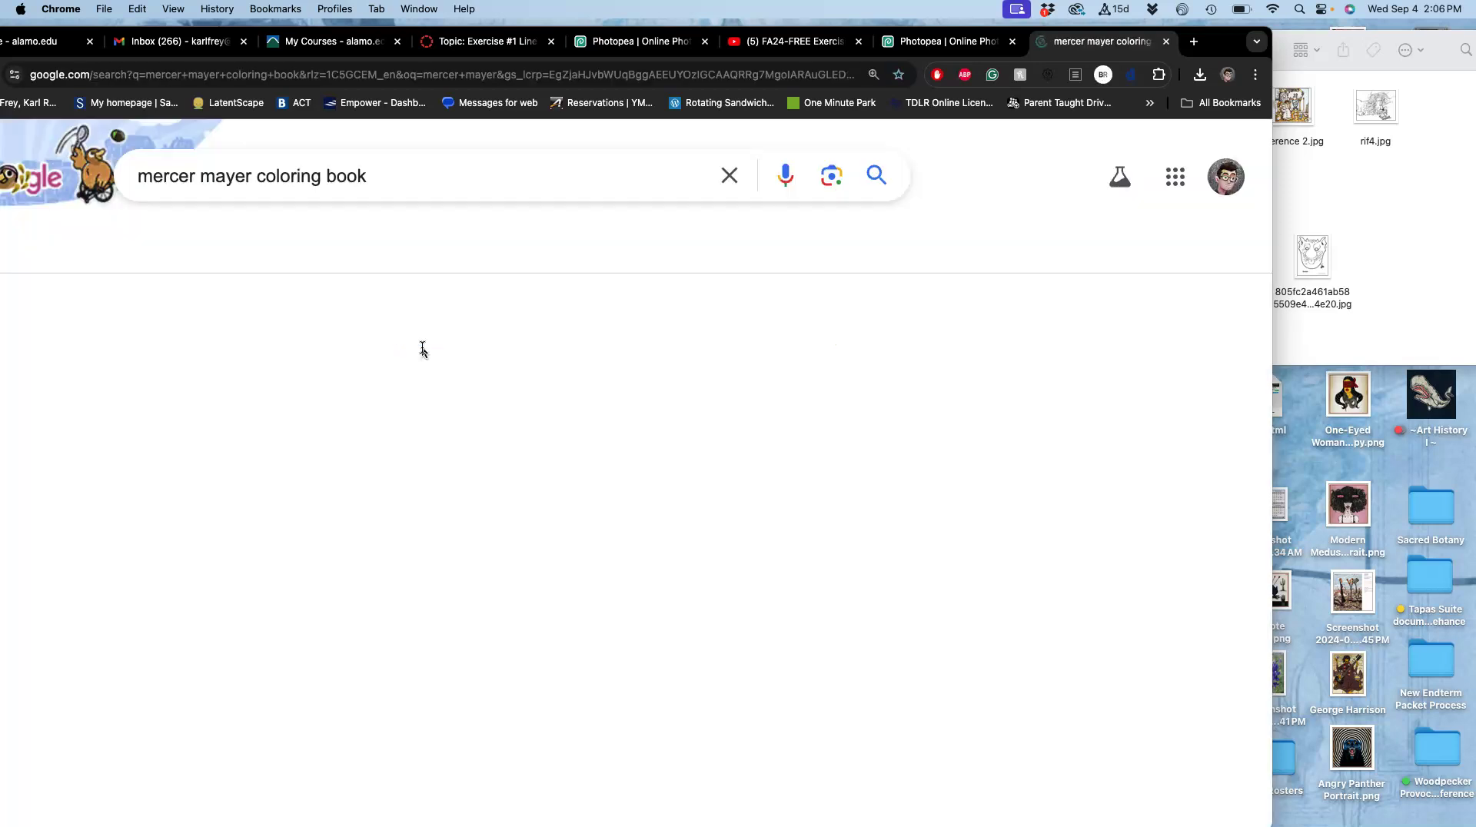
left_click_drag(379, 175, 253, 176)
key("BackSpace")
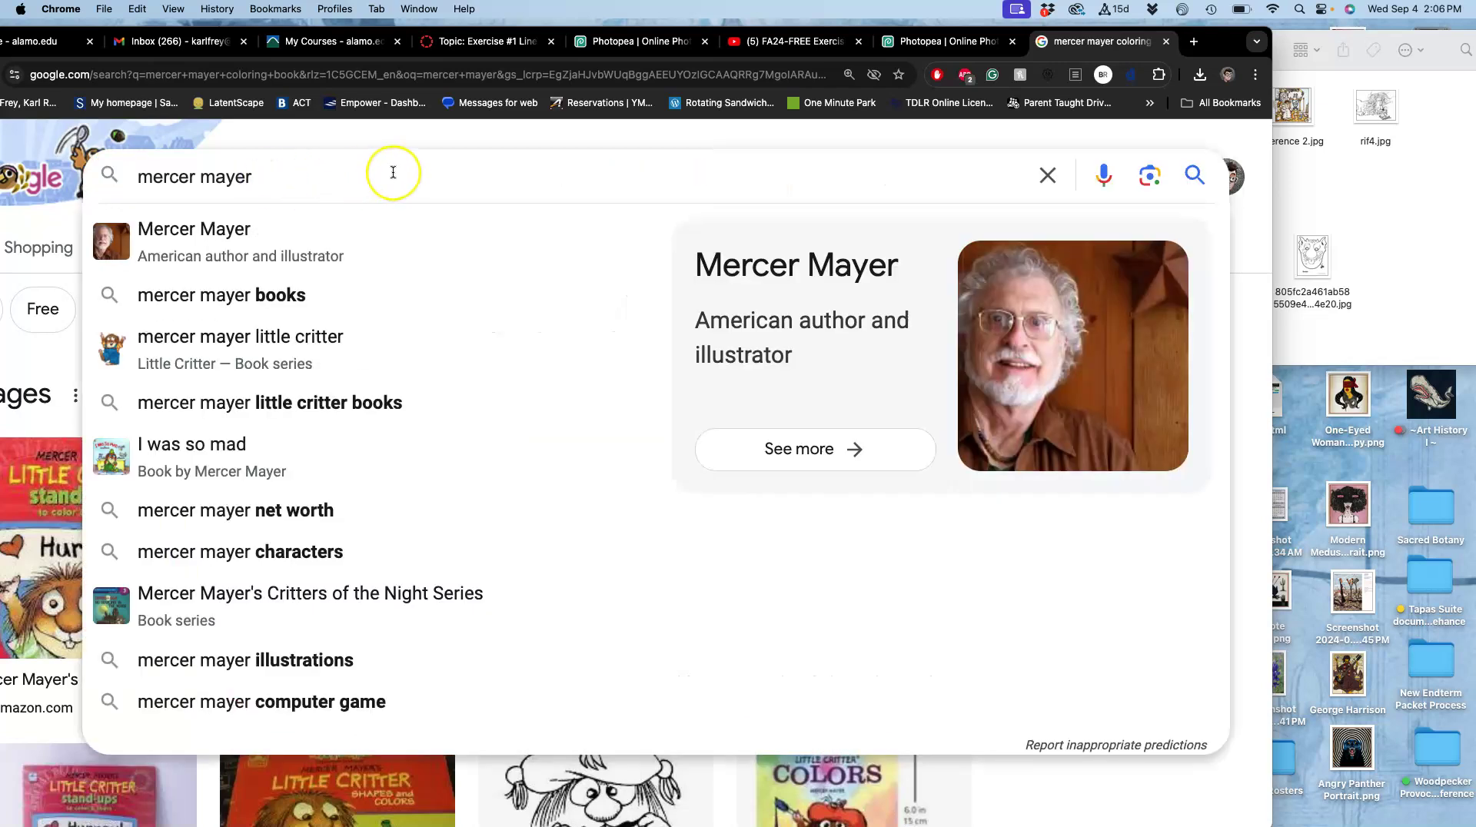
key("Return")
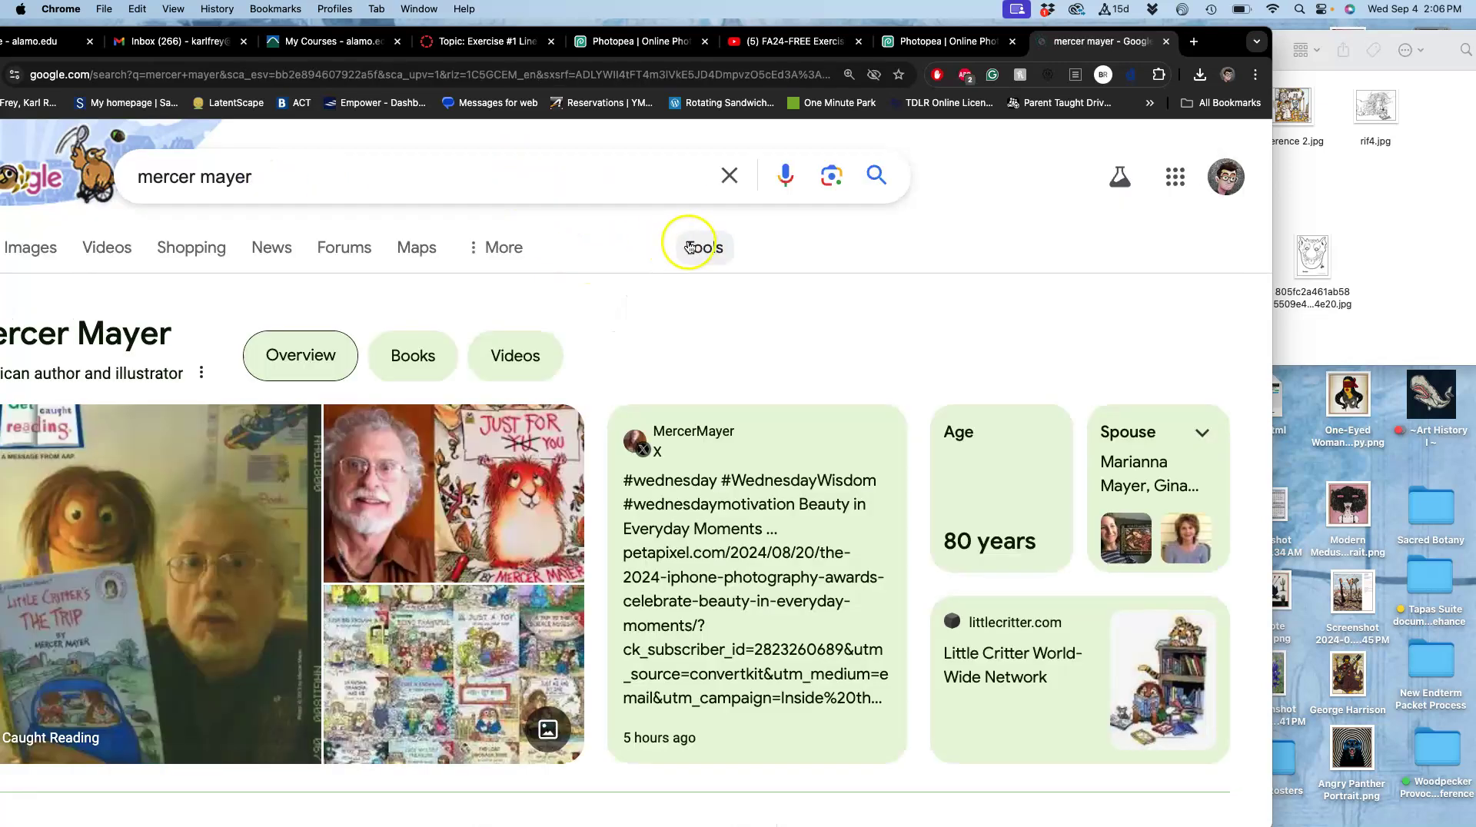
Switch to image results, filter Size to Large, and check the Color and Type options unchanged.
left_click(709, 250)
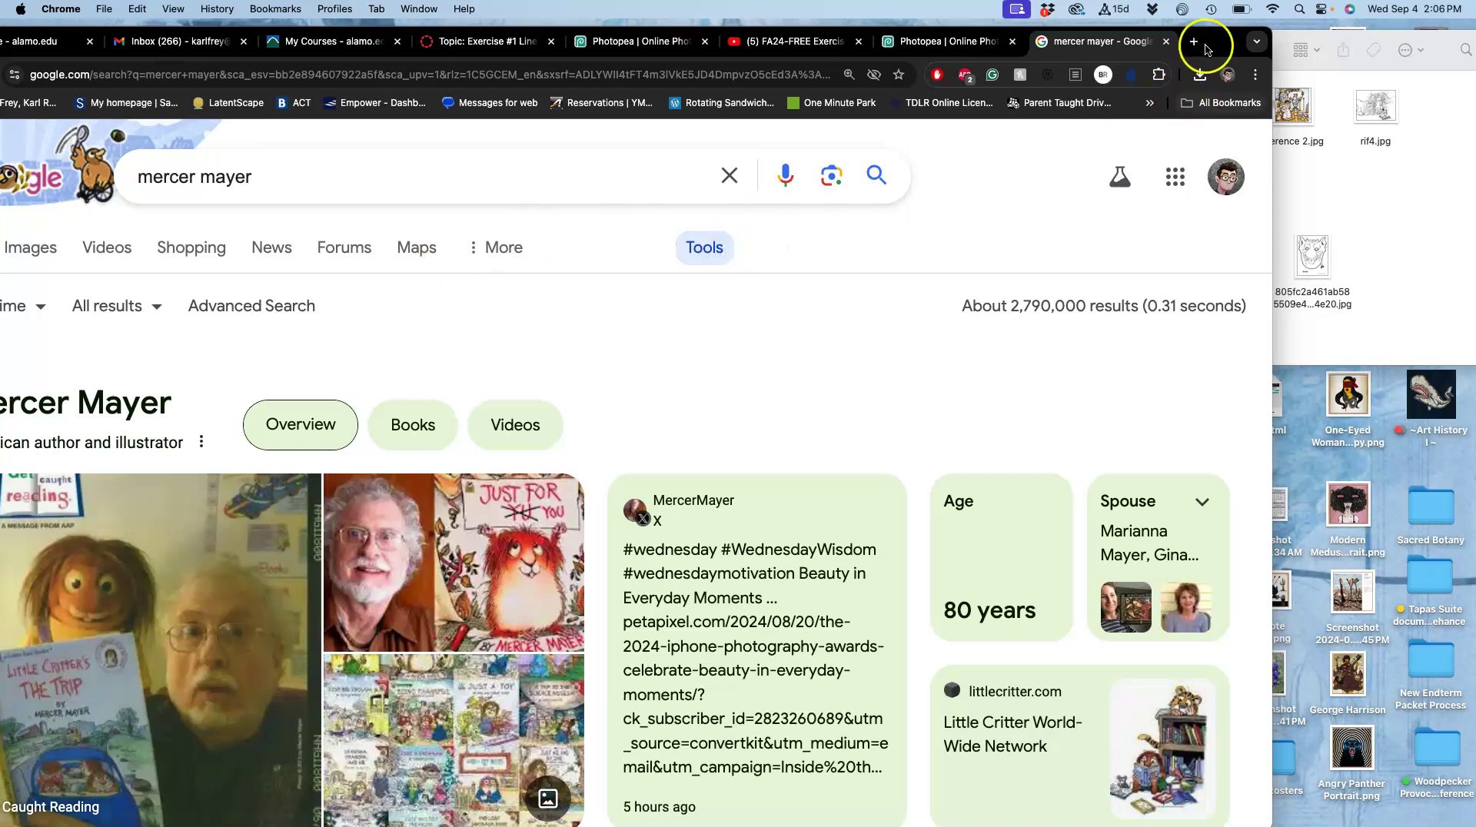
left_click_drag(1213, 45, 1384, 44)
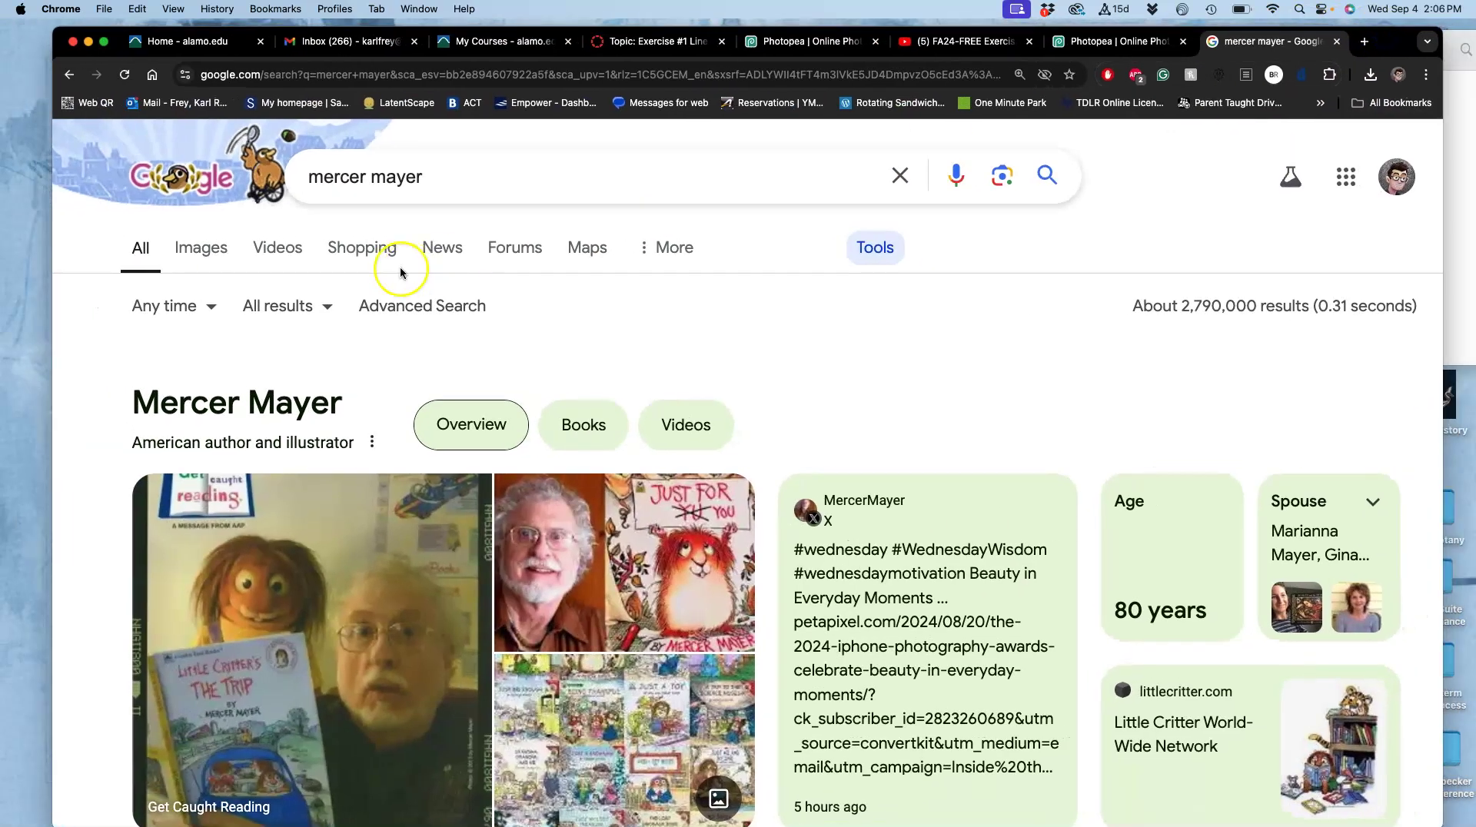
left_click(206, 252)
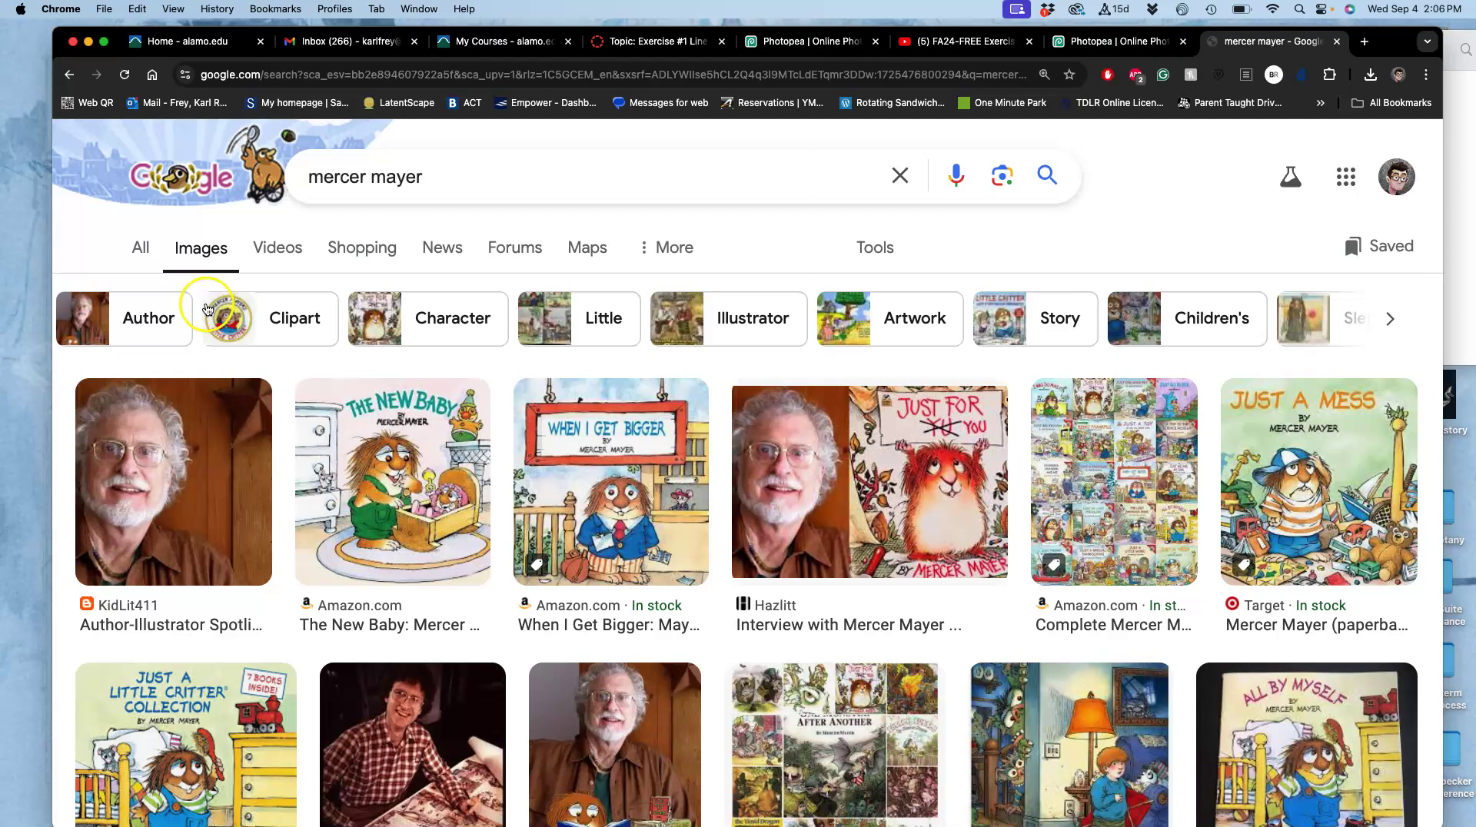
left_click(876, 248)
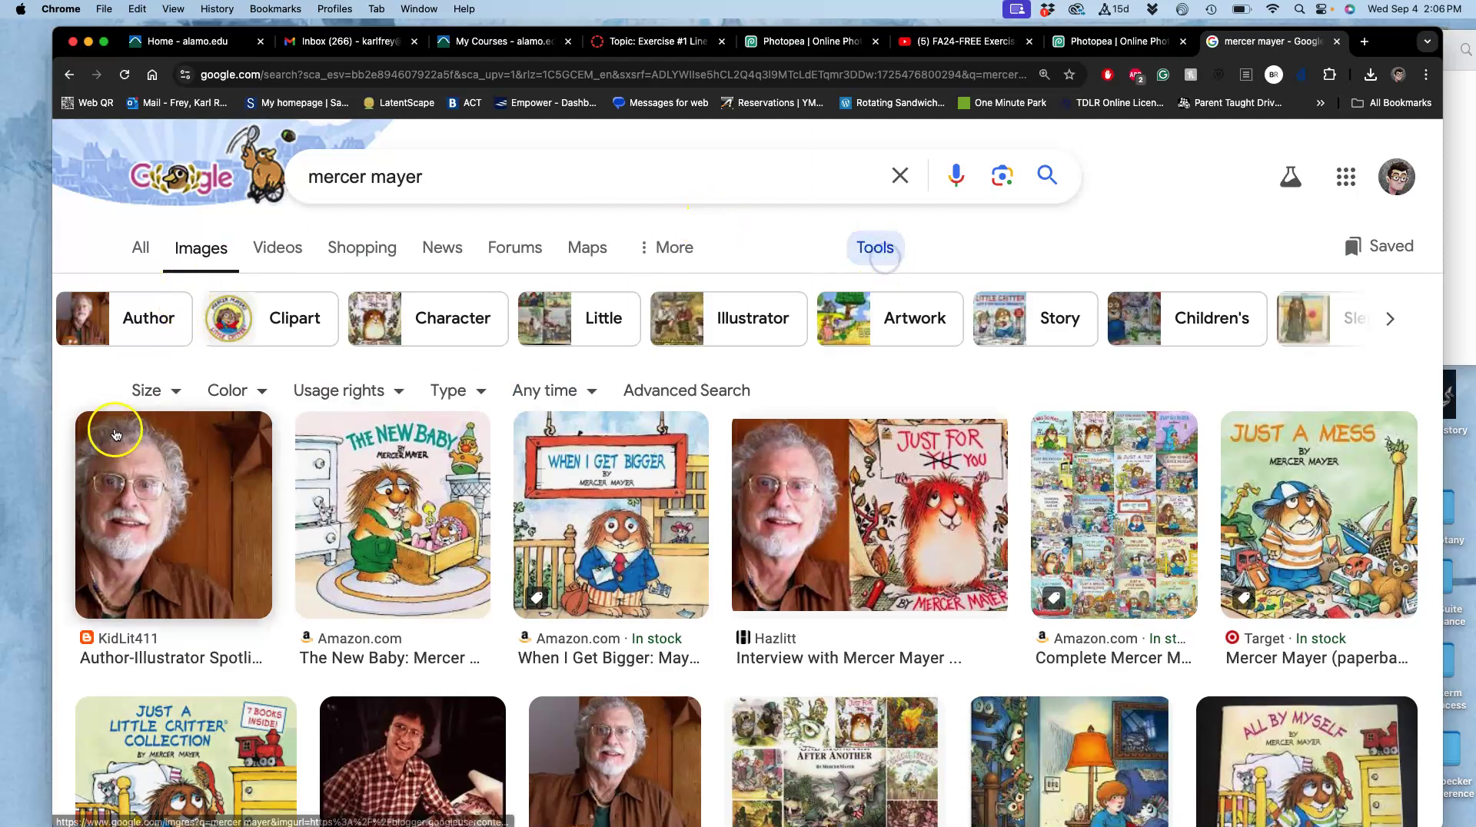
left_click(154, 393)
left_click(178, 459)
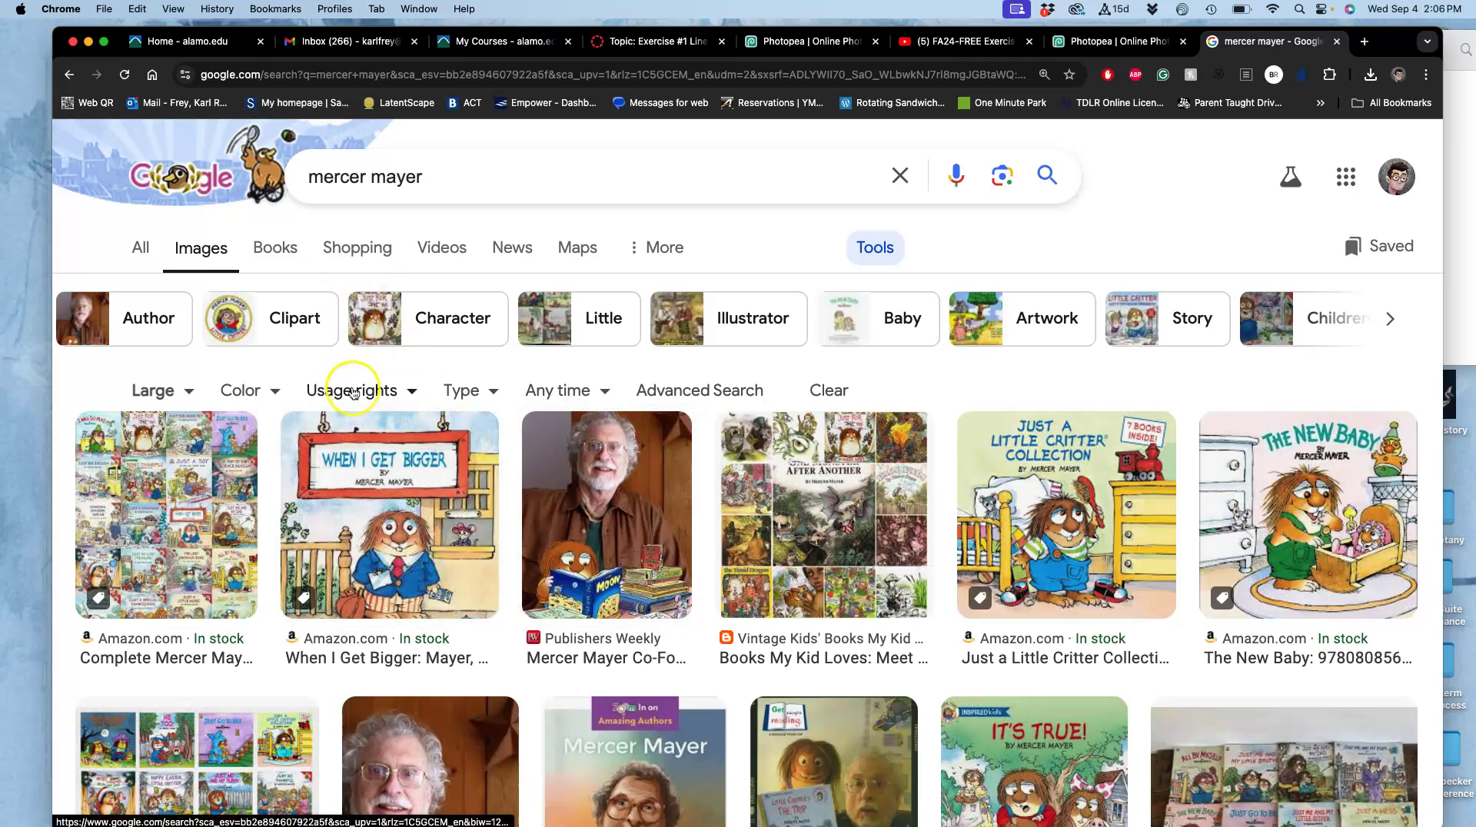
left_click(274, 395)
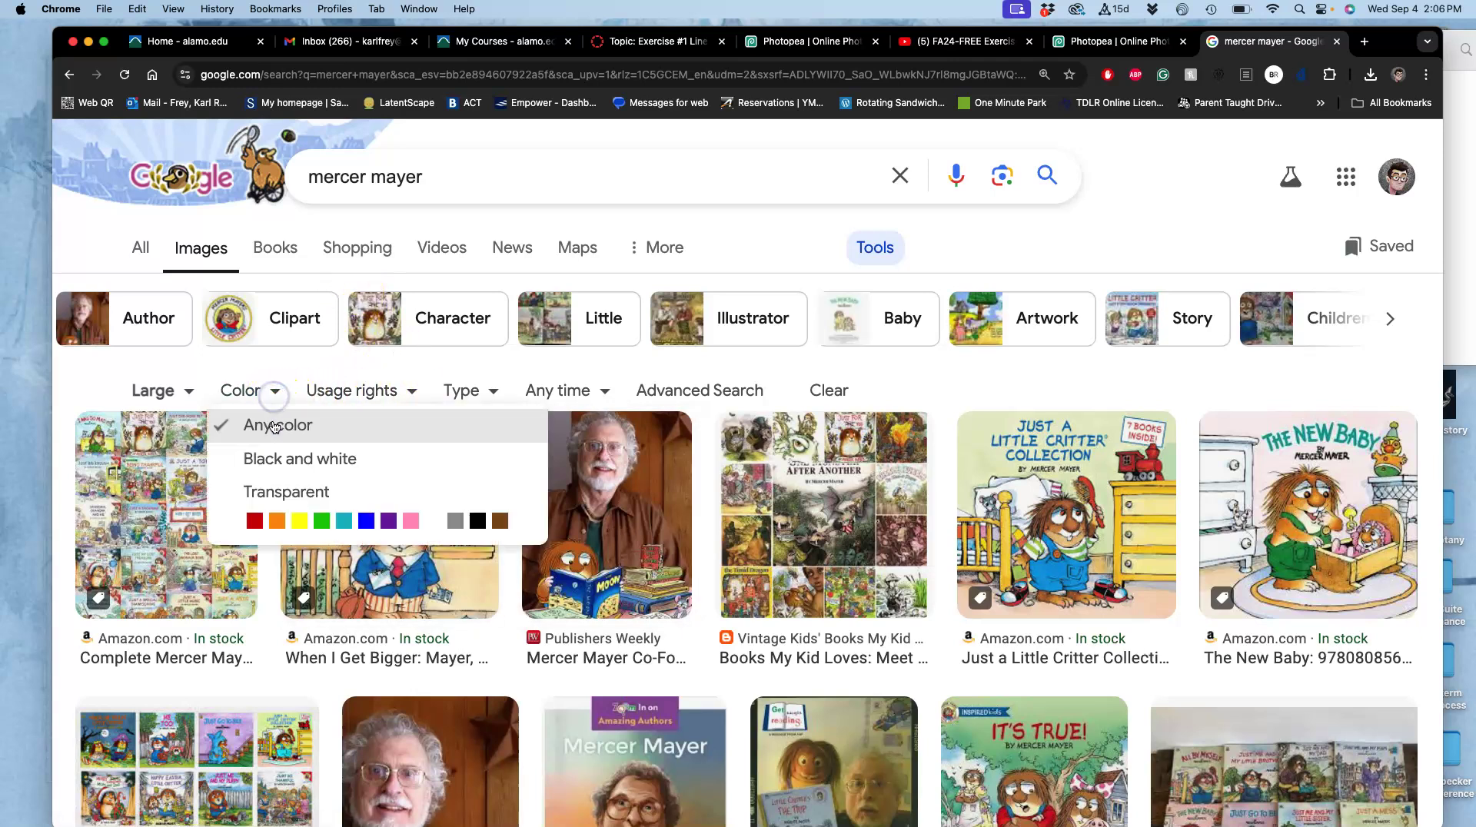
left_click(482, 373)
left_click(482, 392)
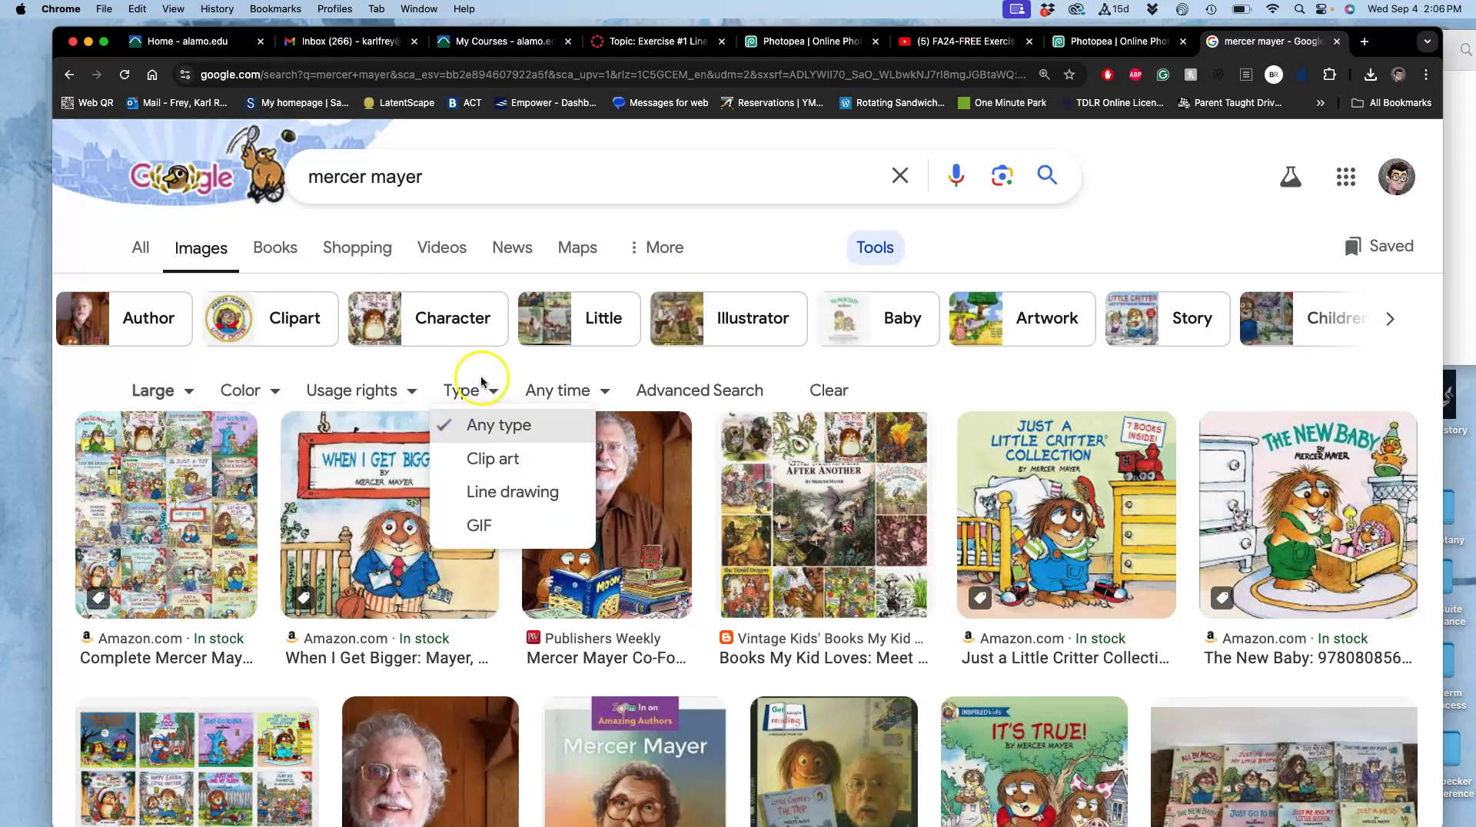
left_click(482, 383)
Open the Being Thankful and Just a Little Sick image results in new tabs.
scroll(754, 553, "down", 5)
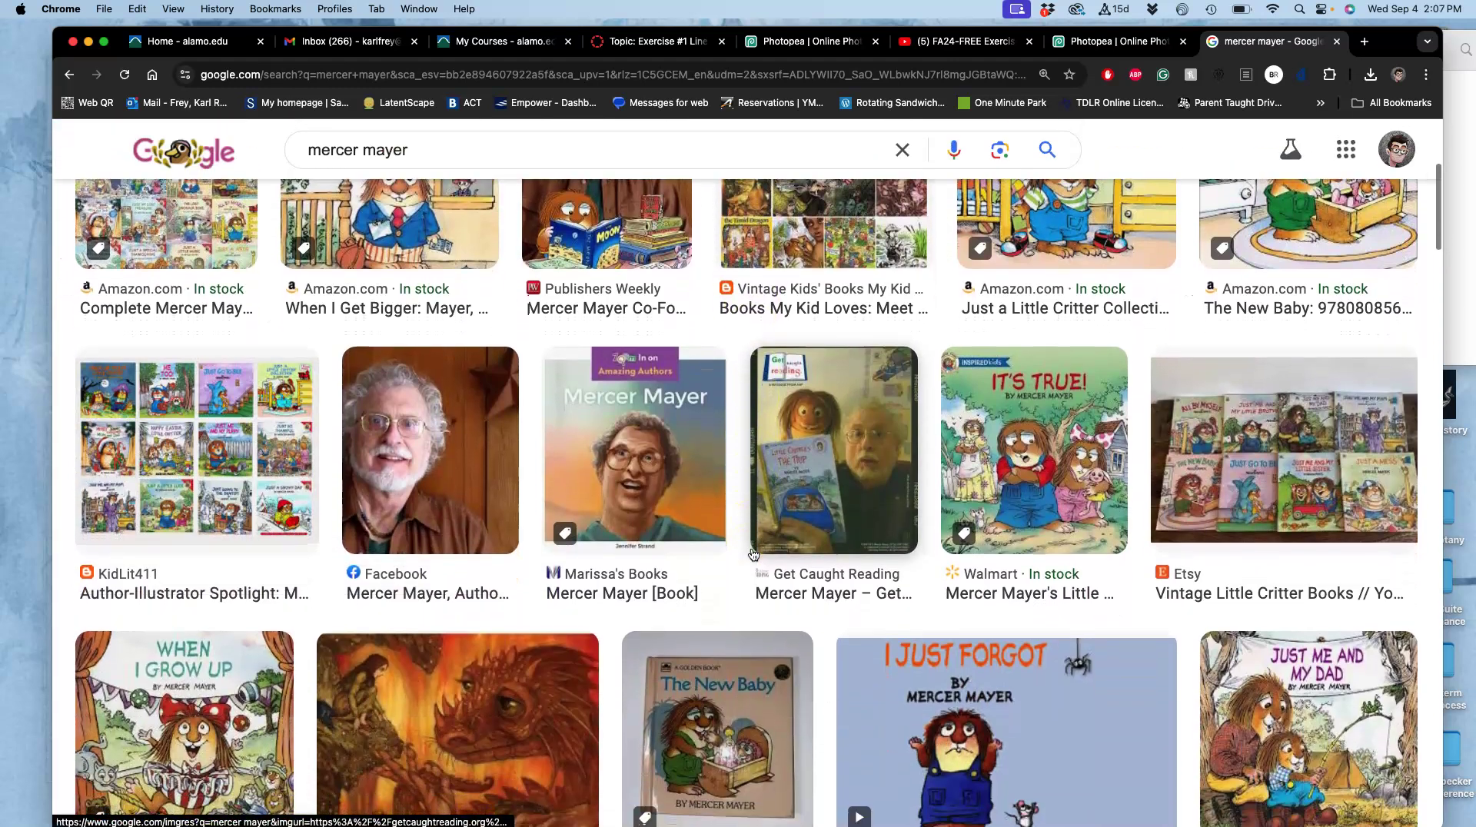
scroll(753, 554, "down", 6)
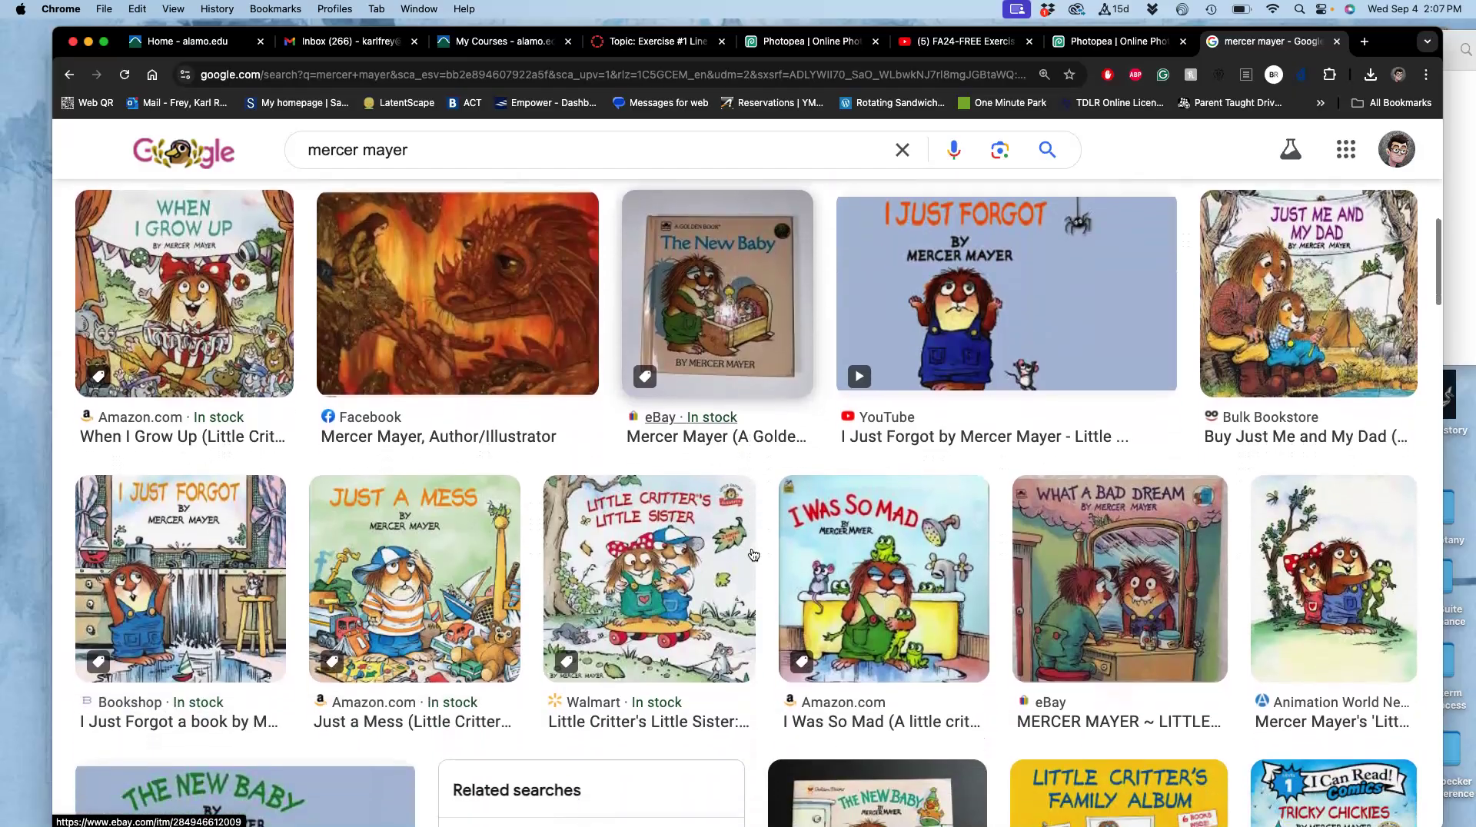
scroll(753, 555, "up", 1)
scroll(676, 543, "down", 10)
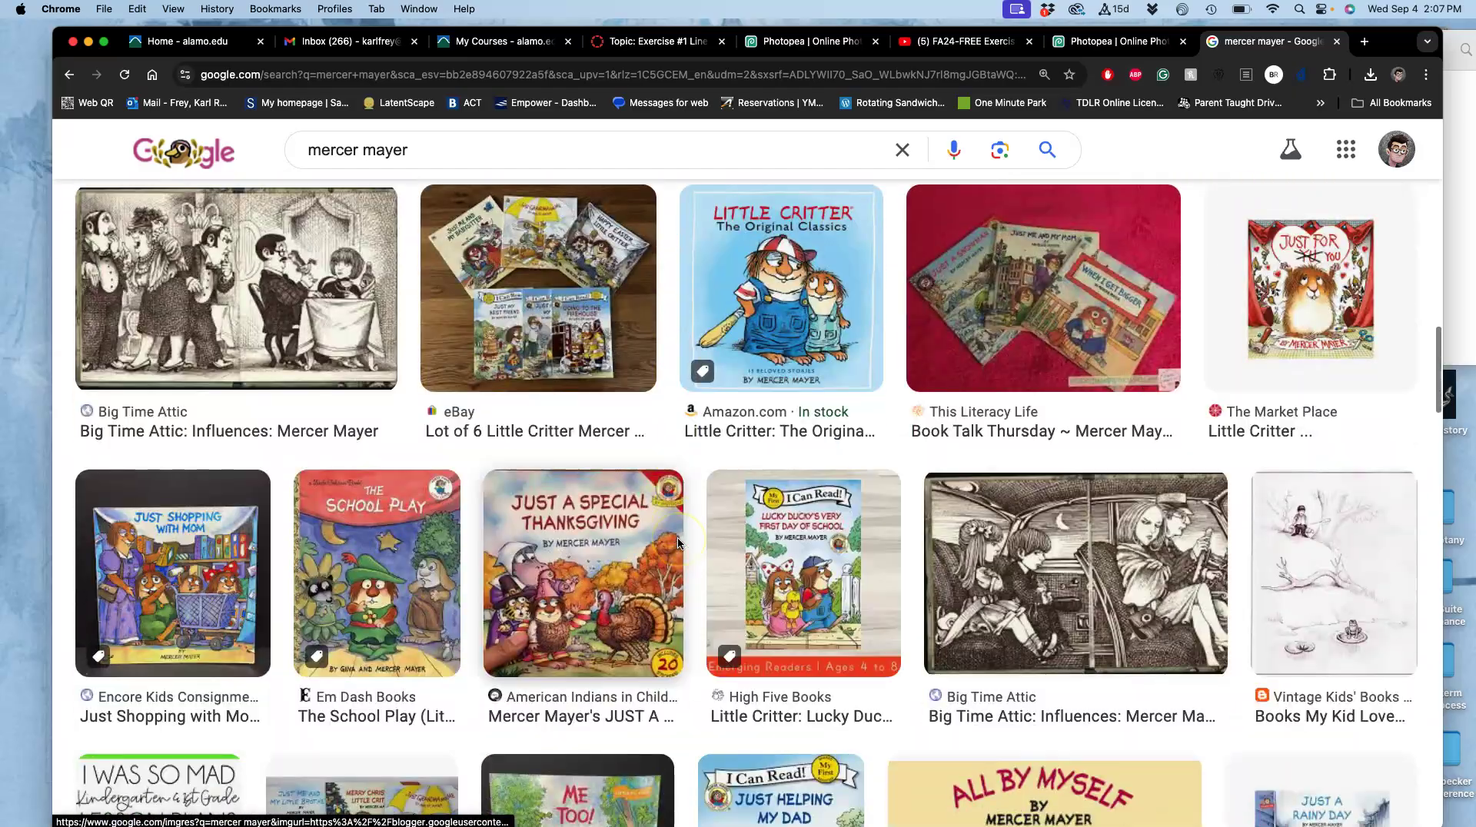
scroll(678, 542, "up", 3)
scroll(678, 542, "down", 12)
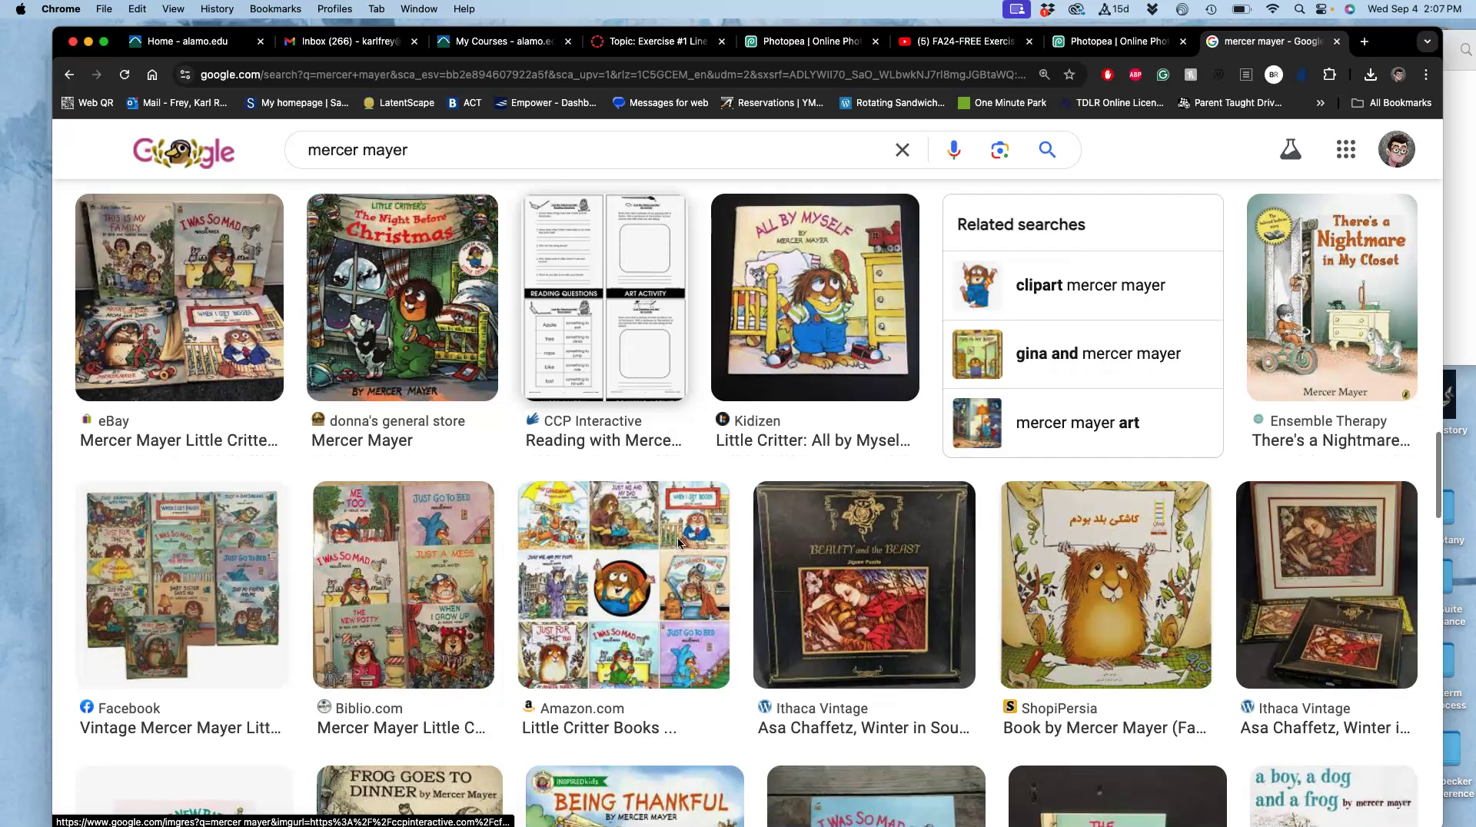
scroll(678, 543, "down", 4)
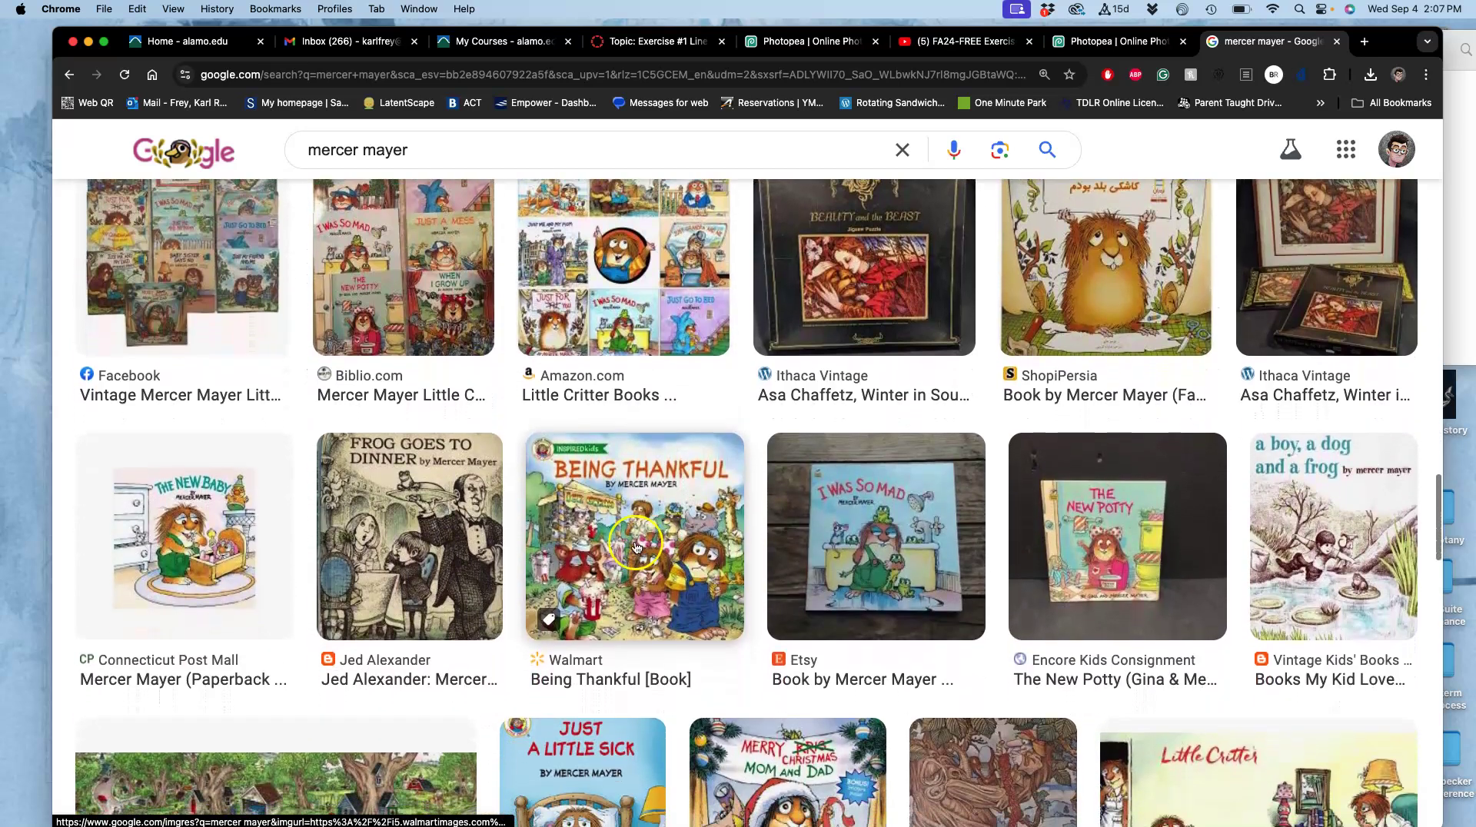
right_click(636, 546)
left_click(673, 517)
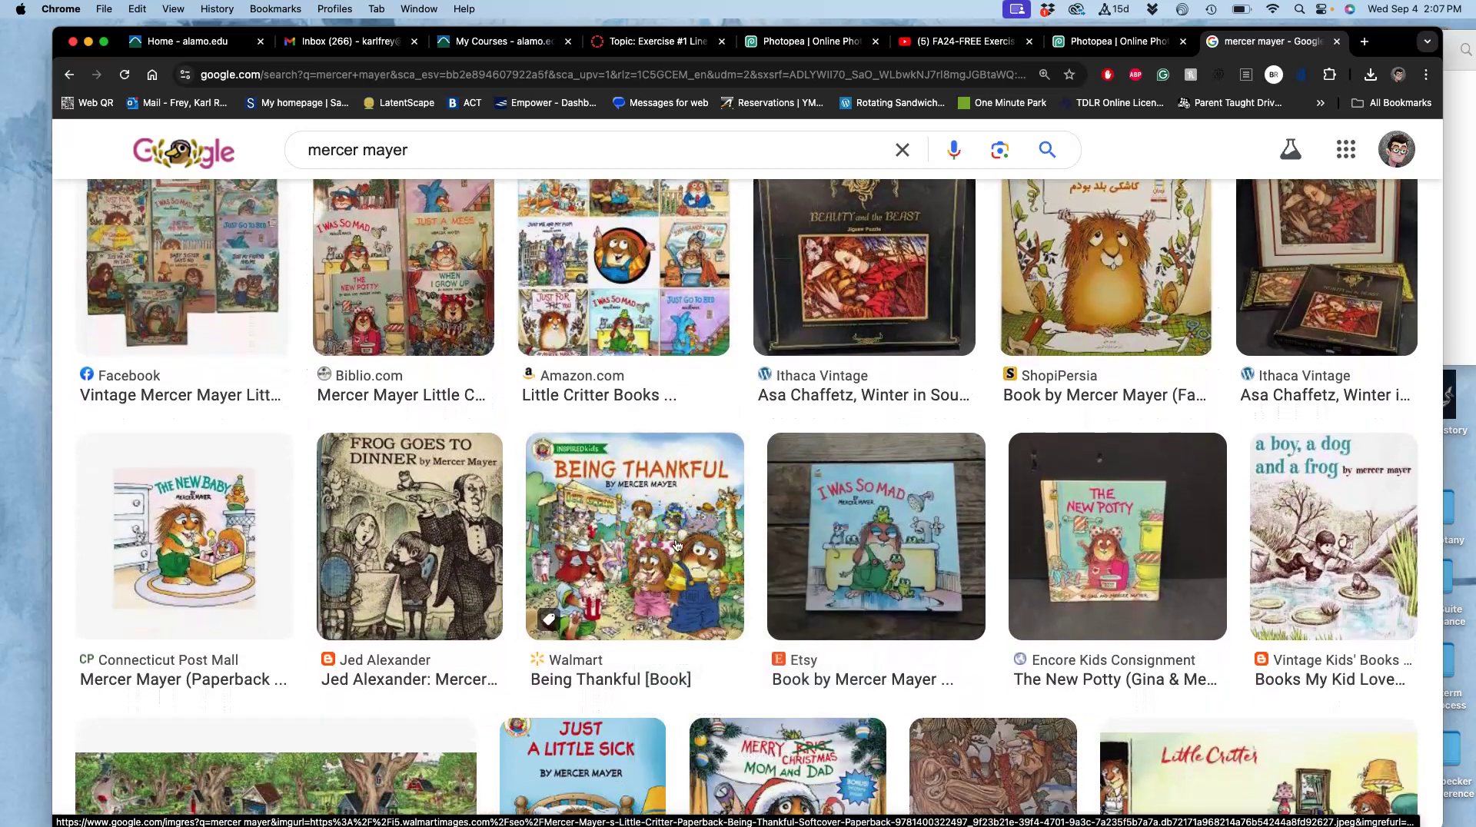
scroll(676, 605, "down", 1)
scroll(677, 605, "down", 3)
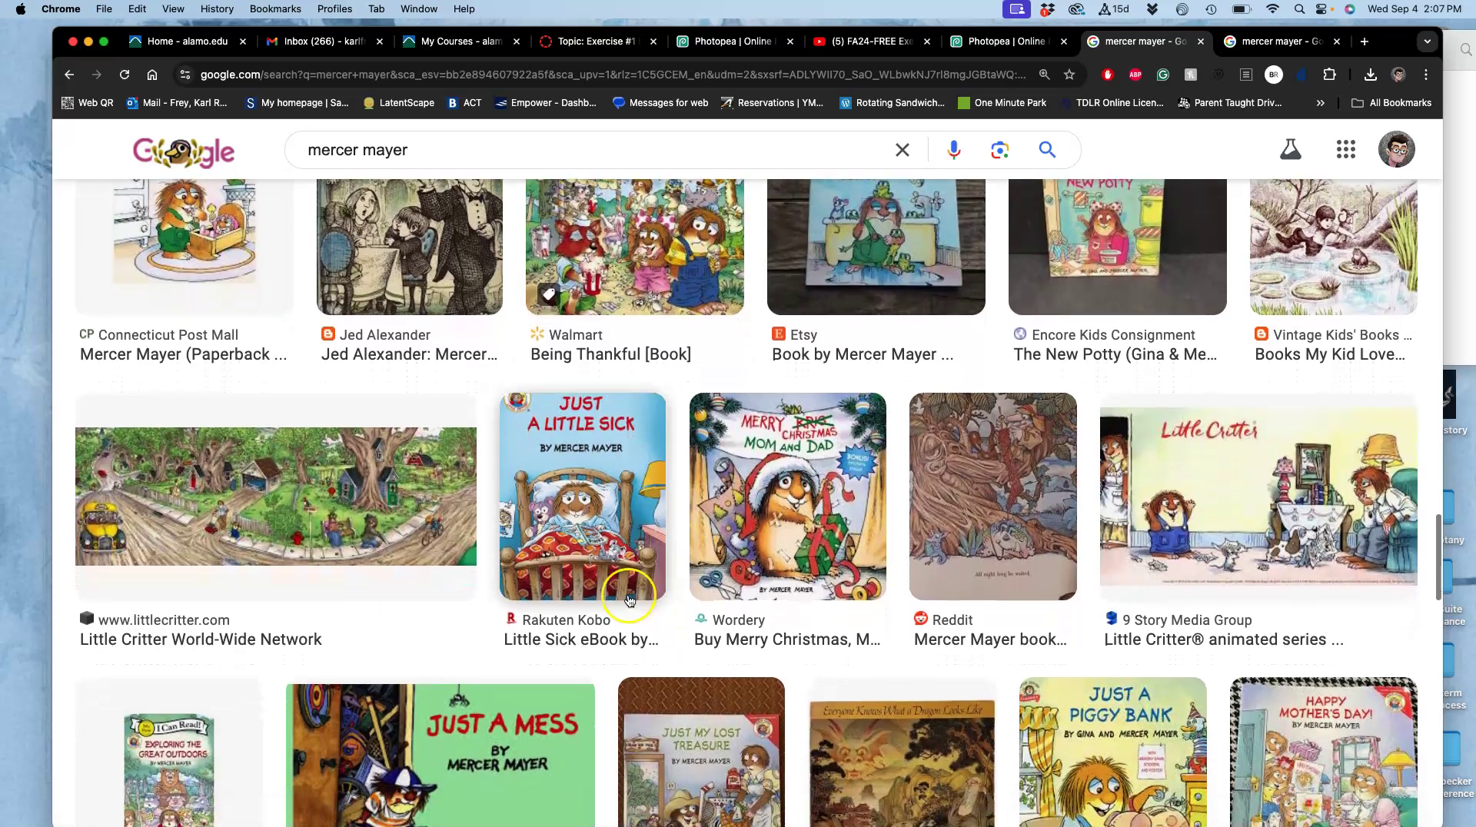
right_click(365, 482)
left_click(415, 484)
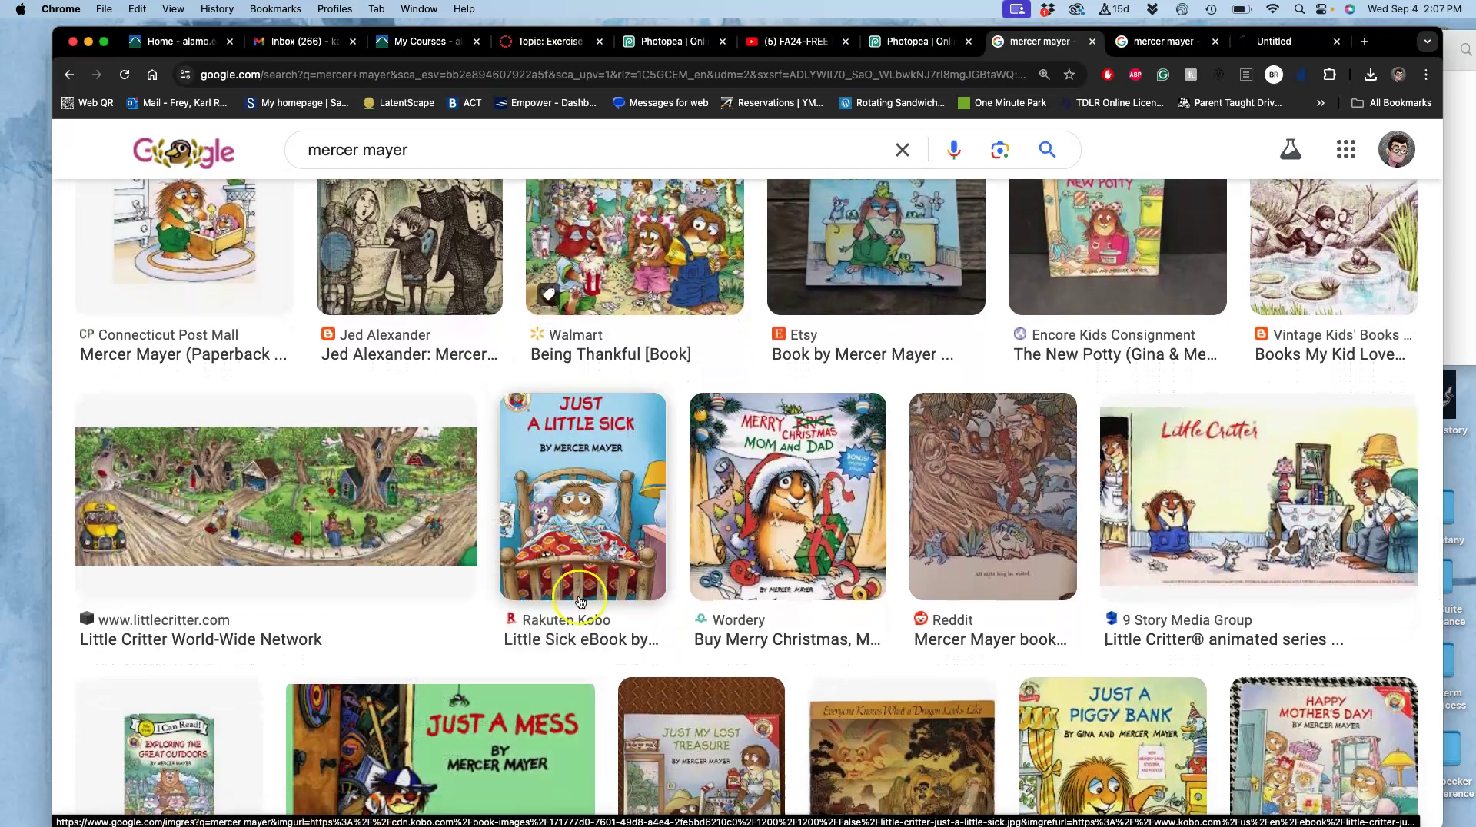
Open the Reddit tree illustration full-size and drag it into the Finder folder as a JPG.
right_click(953, 469)
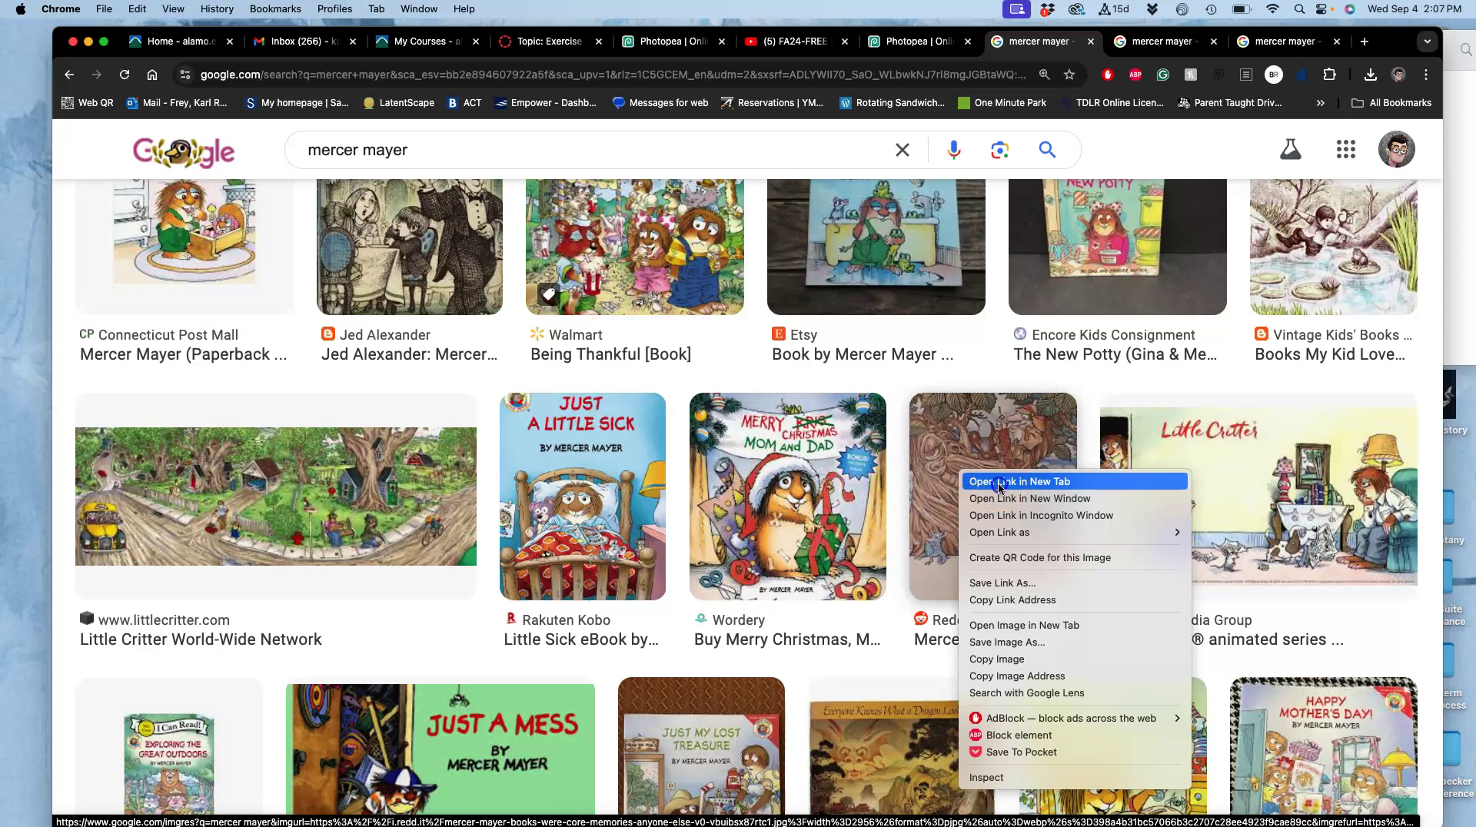
left_click(973, 481)
left_click(1298, 41)
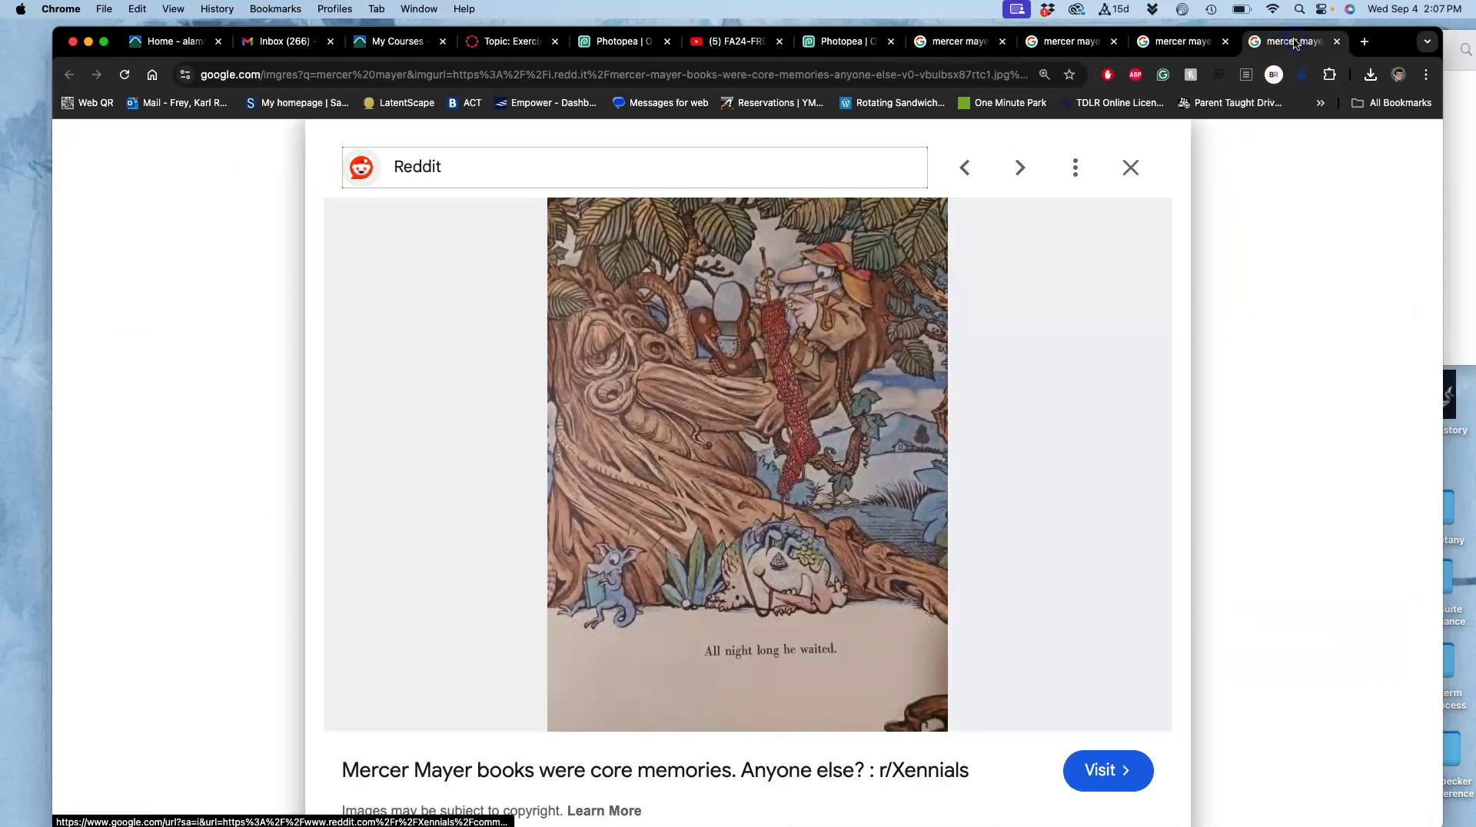
right_click(763, 399)
left_click(816, 553)
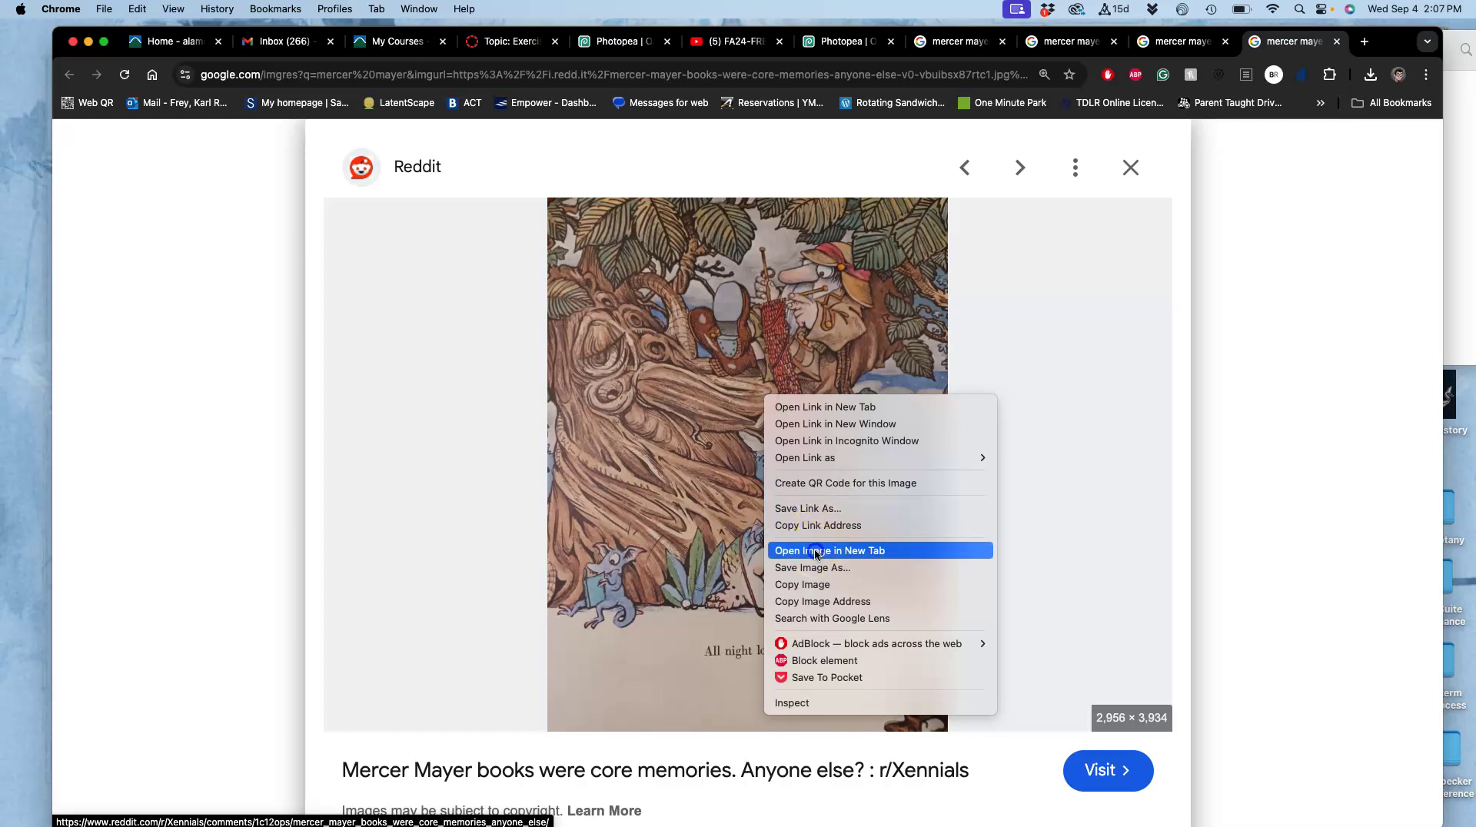
left_click(1293, 43)
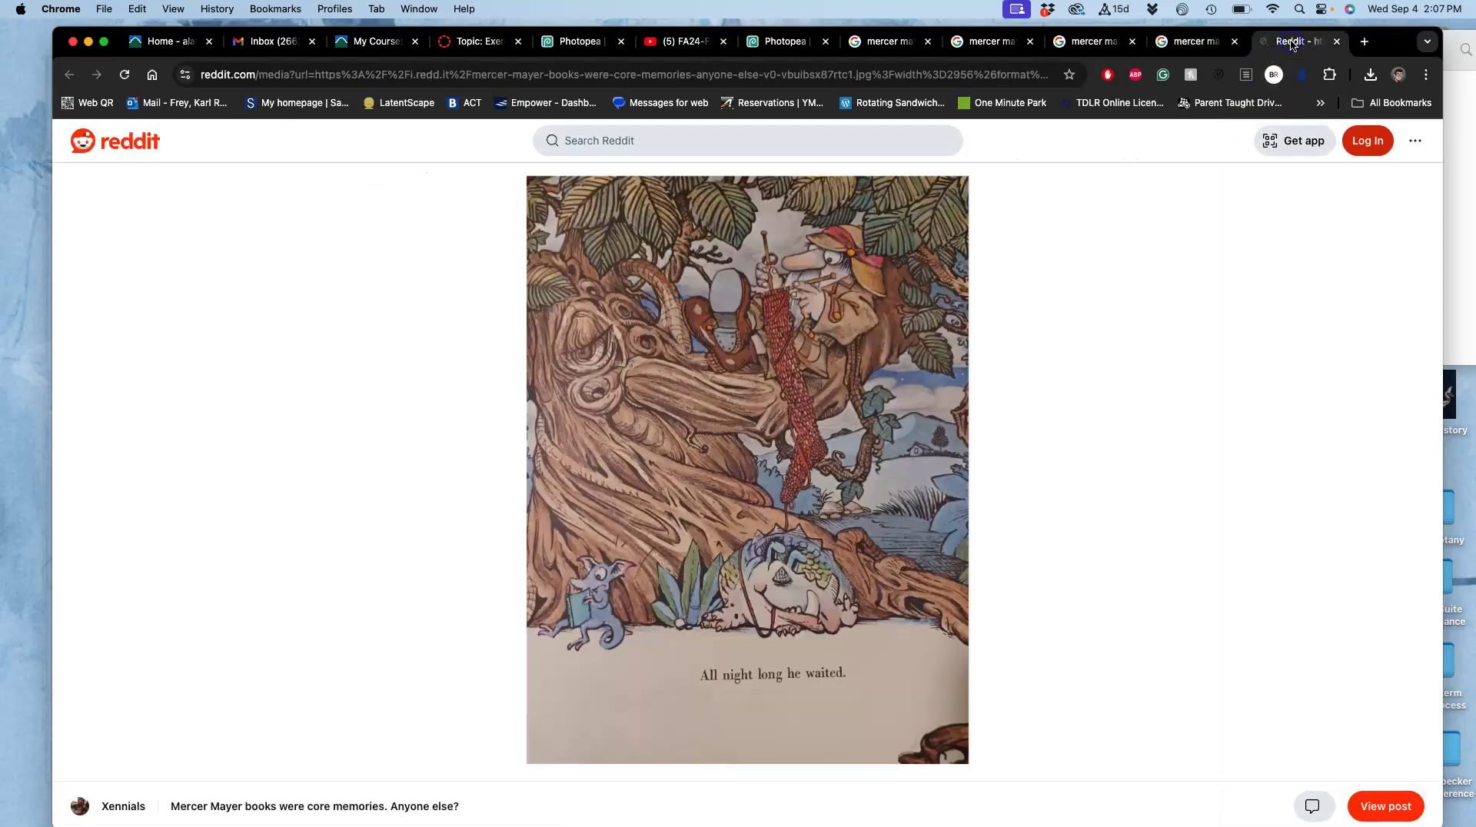
left_click(882, 330)
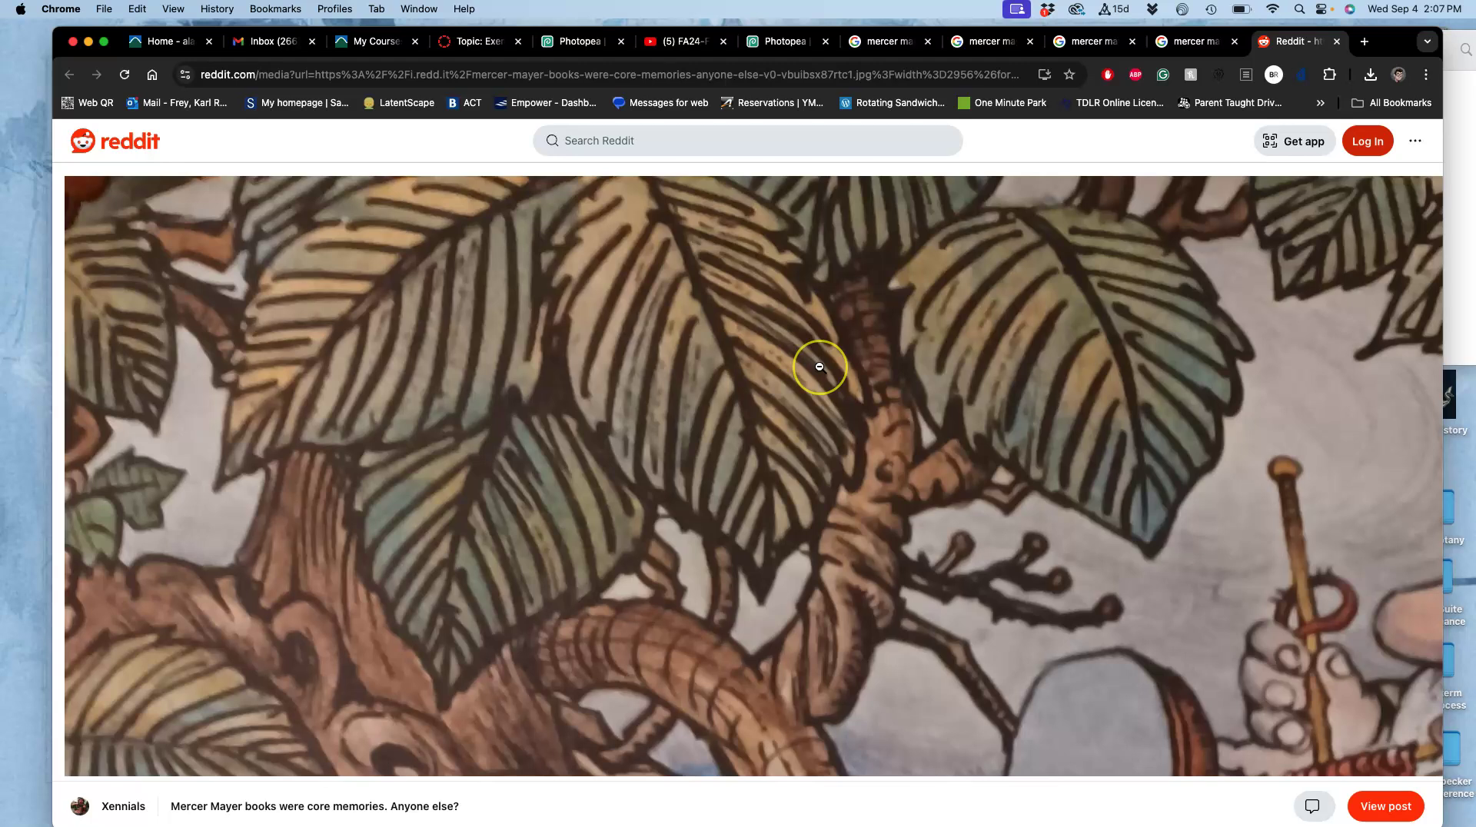
scroll(819, 366, "down", 15)
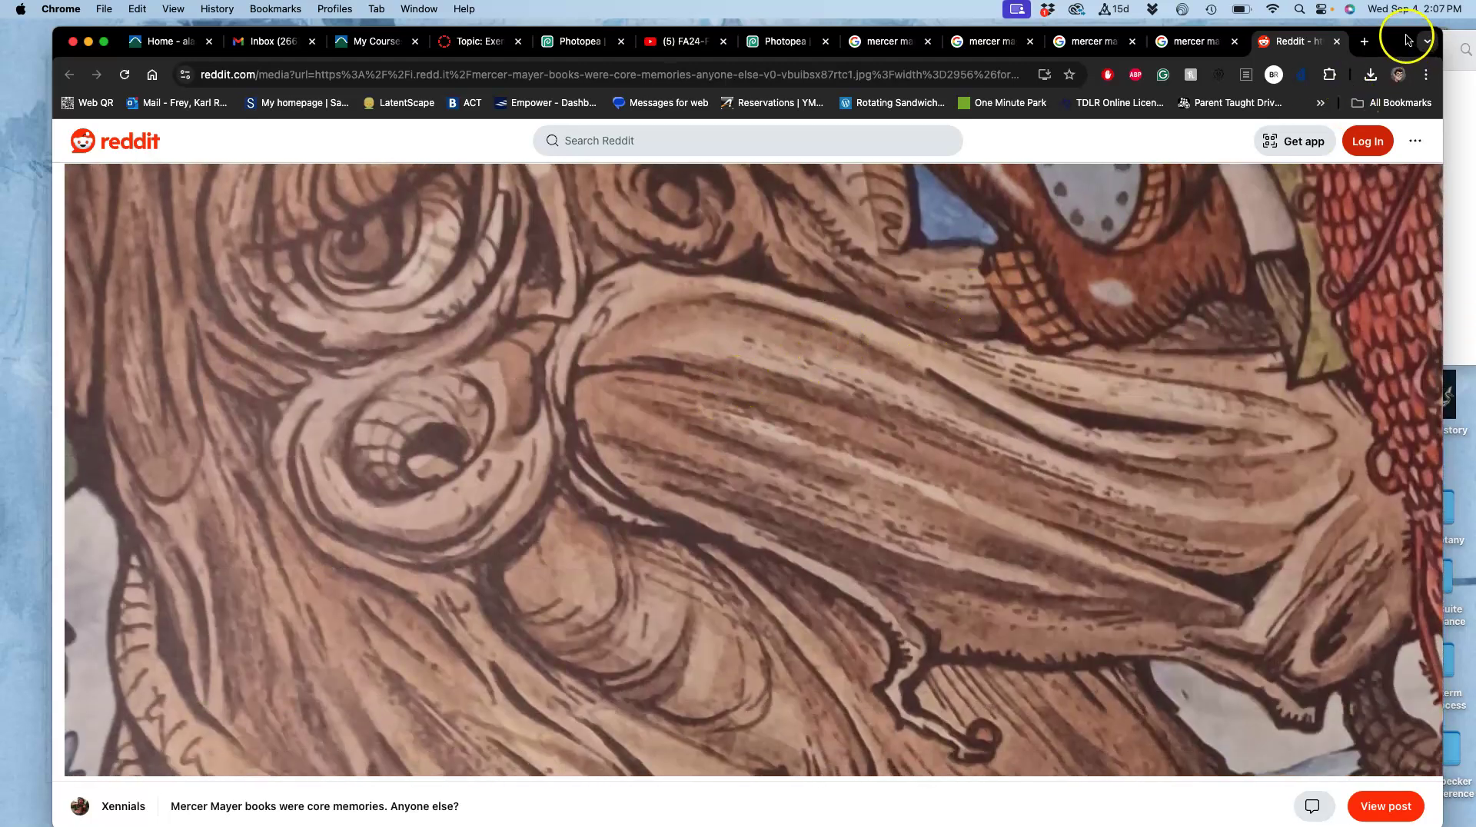
left_click_drag(1403, 36, 1243, 37)
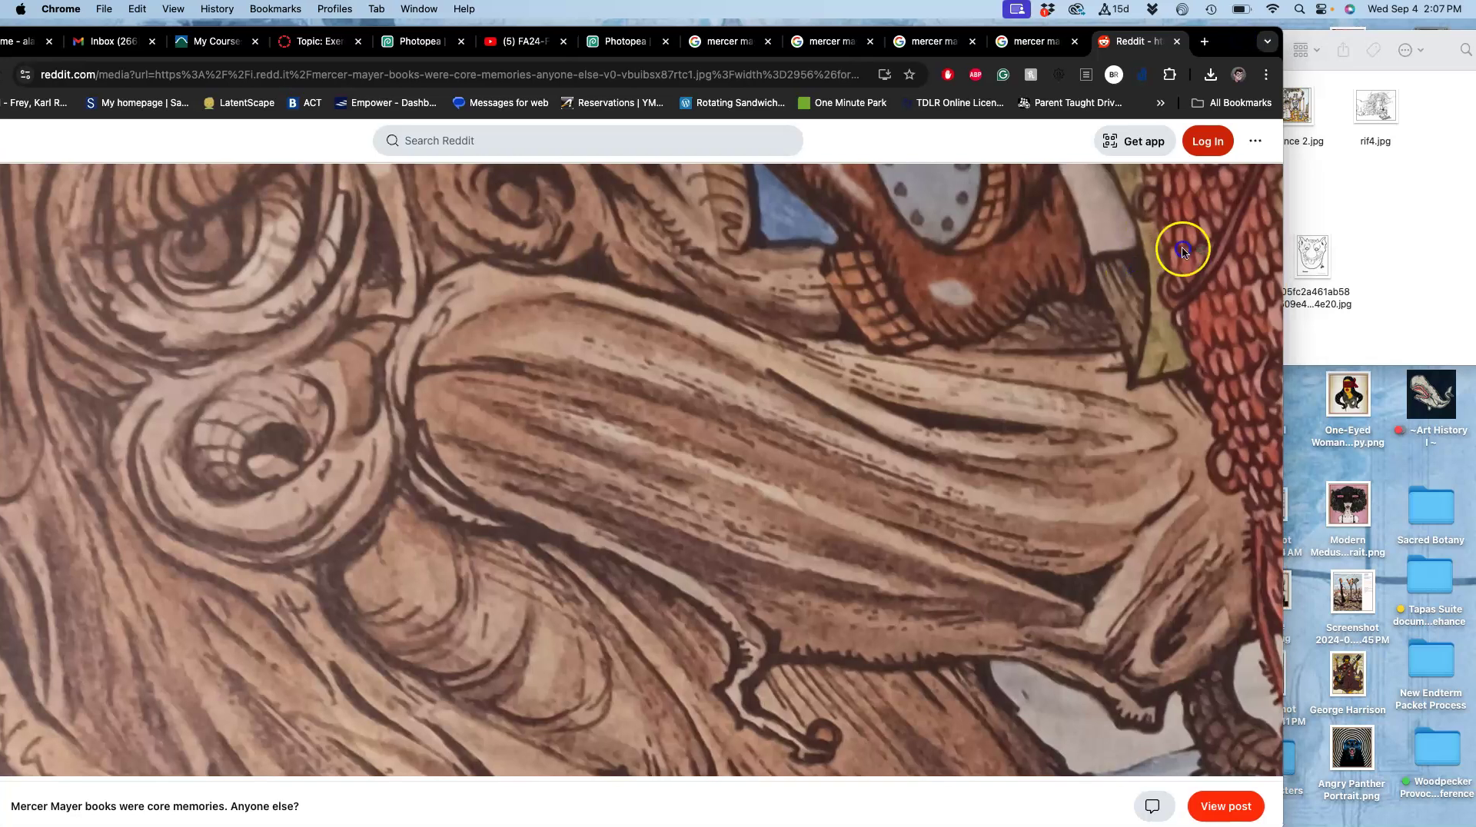
left_click_drag(1341, 190, 1342, 192)
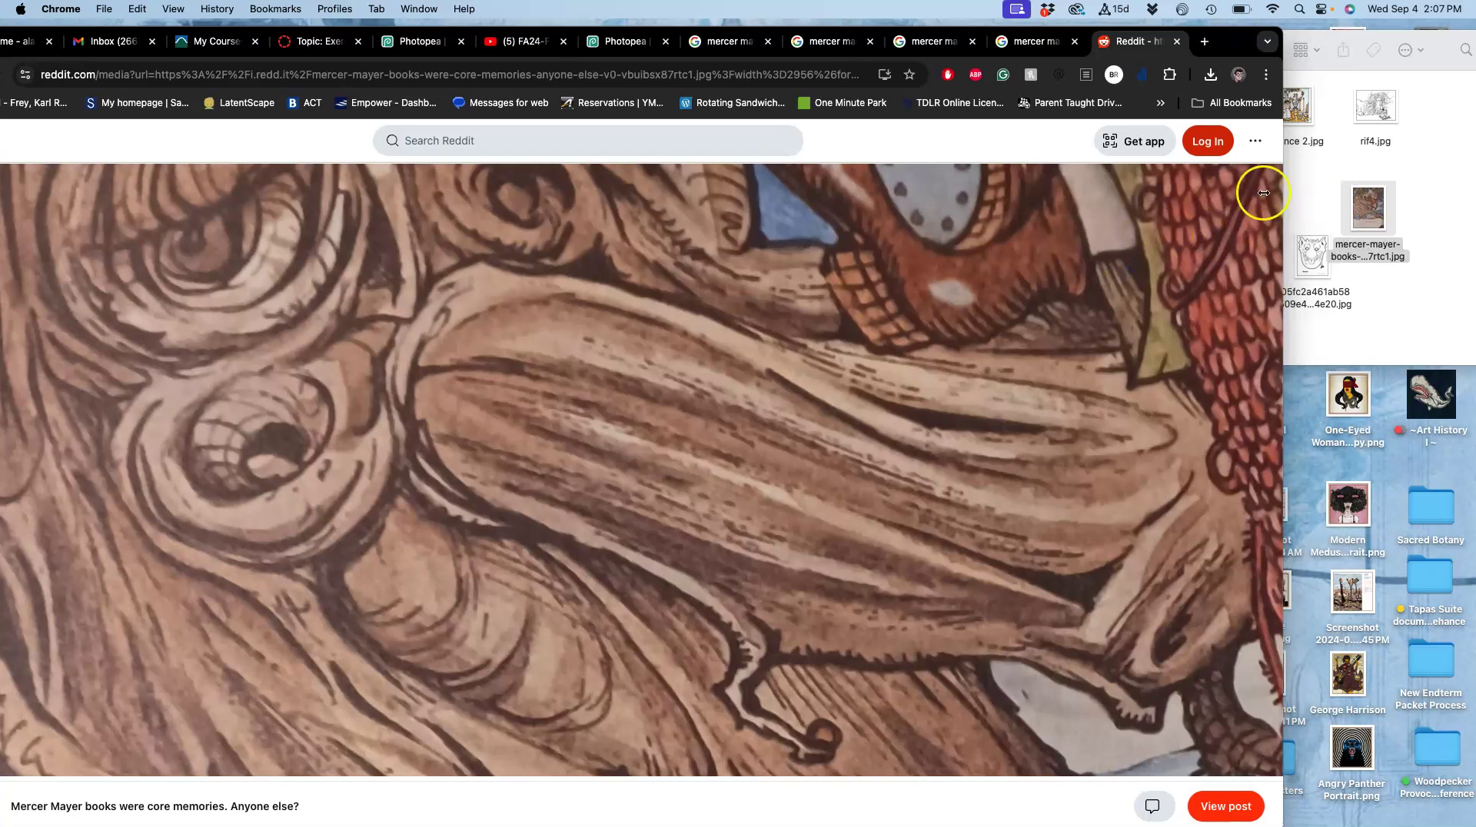
Open the Walmart Being Thankful cover full-size and drag it into the Finder folder as WebP.
left_click(1174, 41)
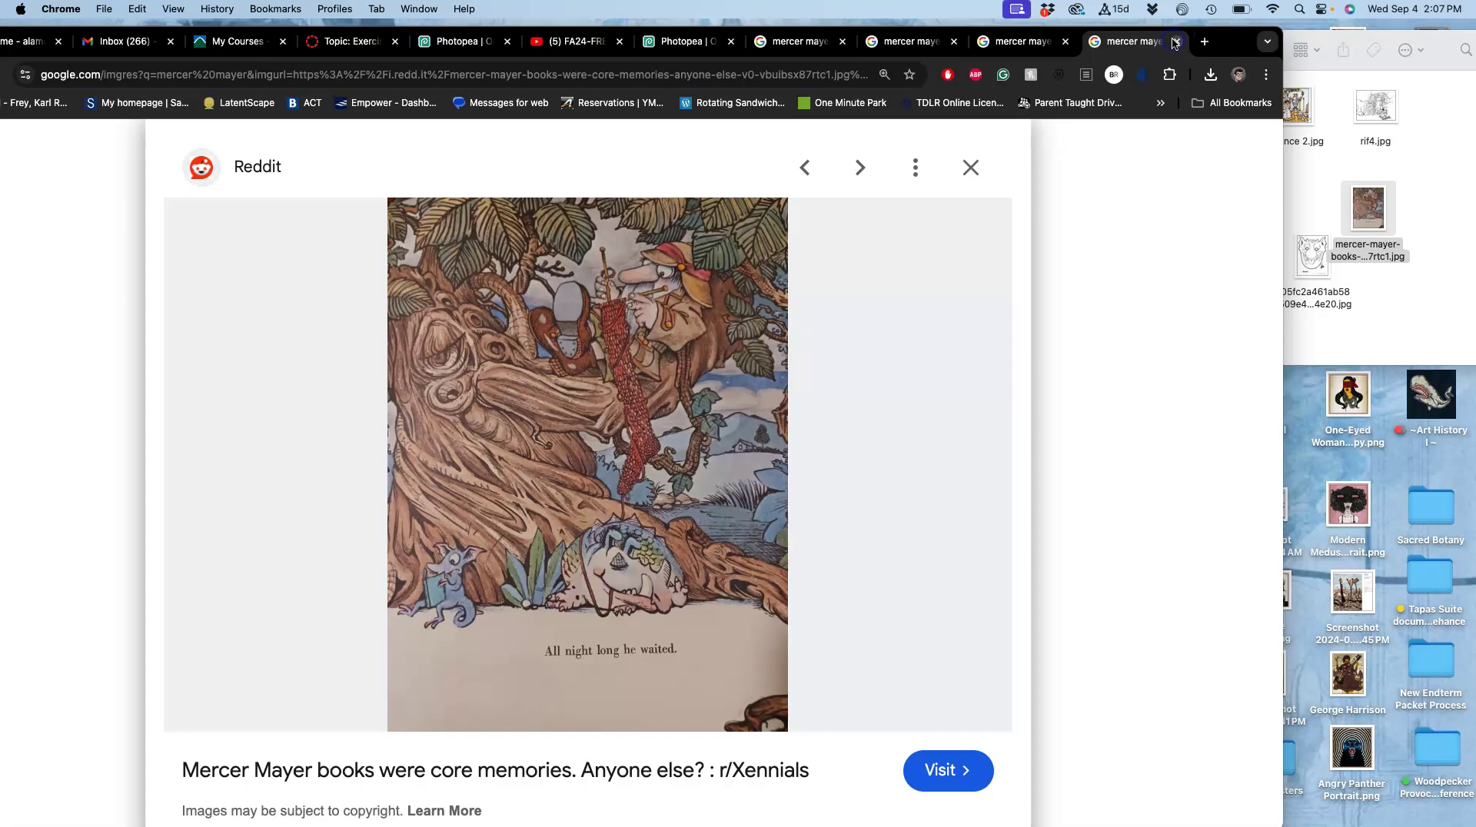
left_click(1007, 42)
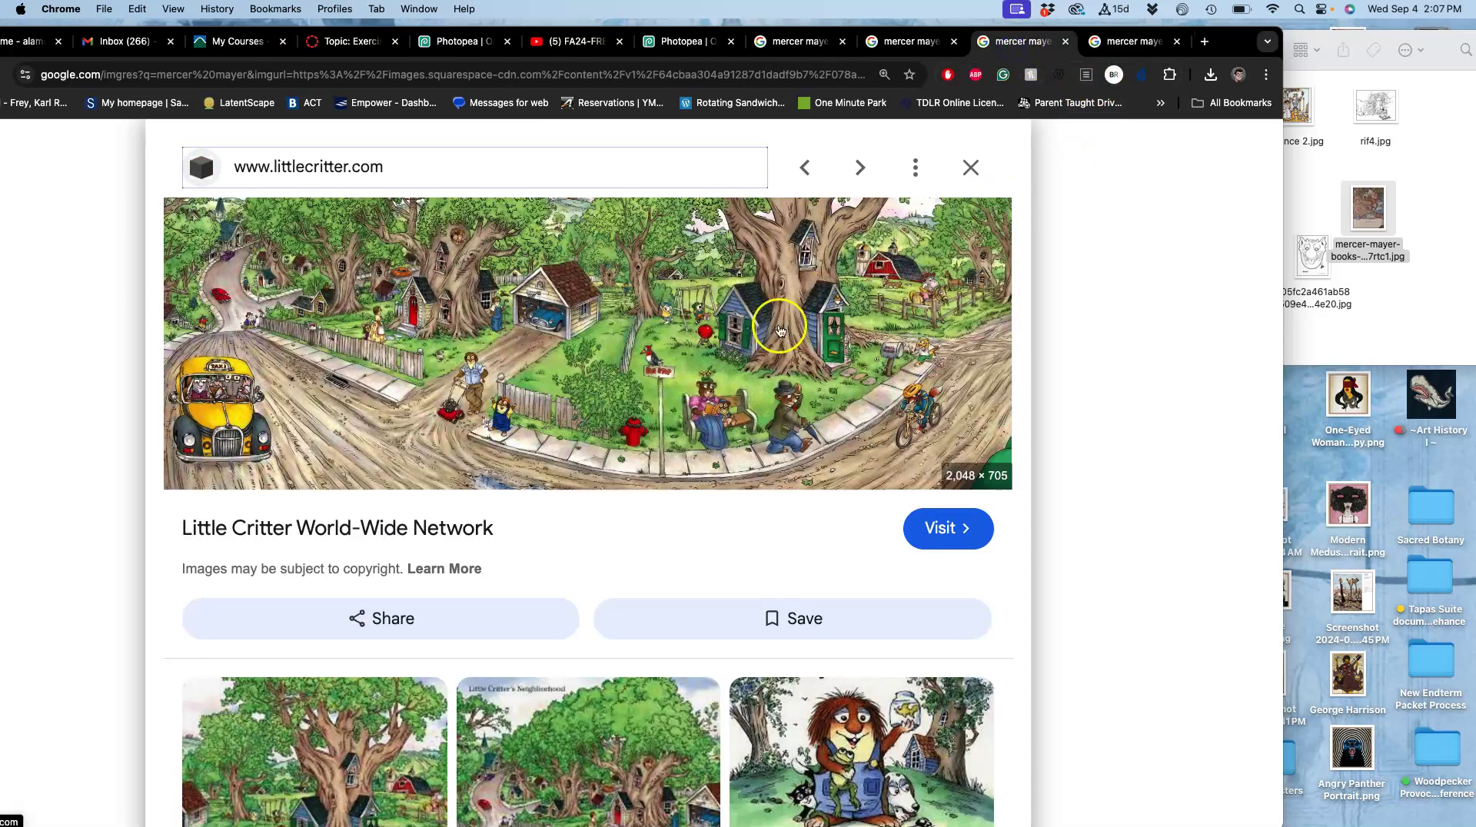
scroll(780, 327, "down", 5)
scroll(780, 326, "up", 4)
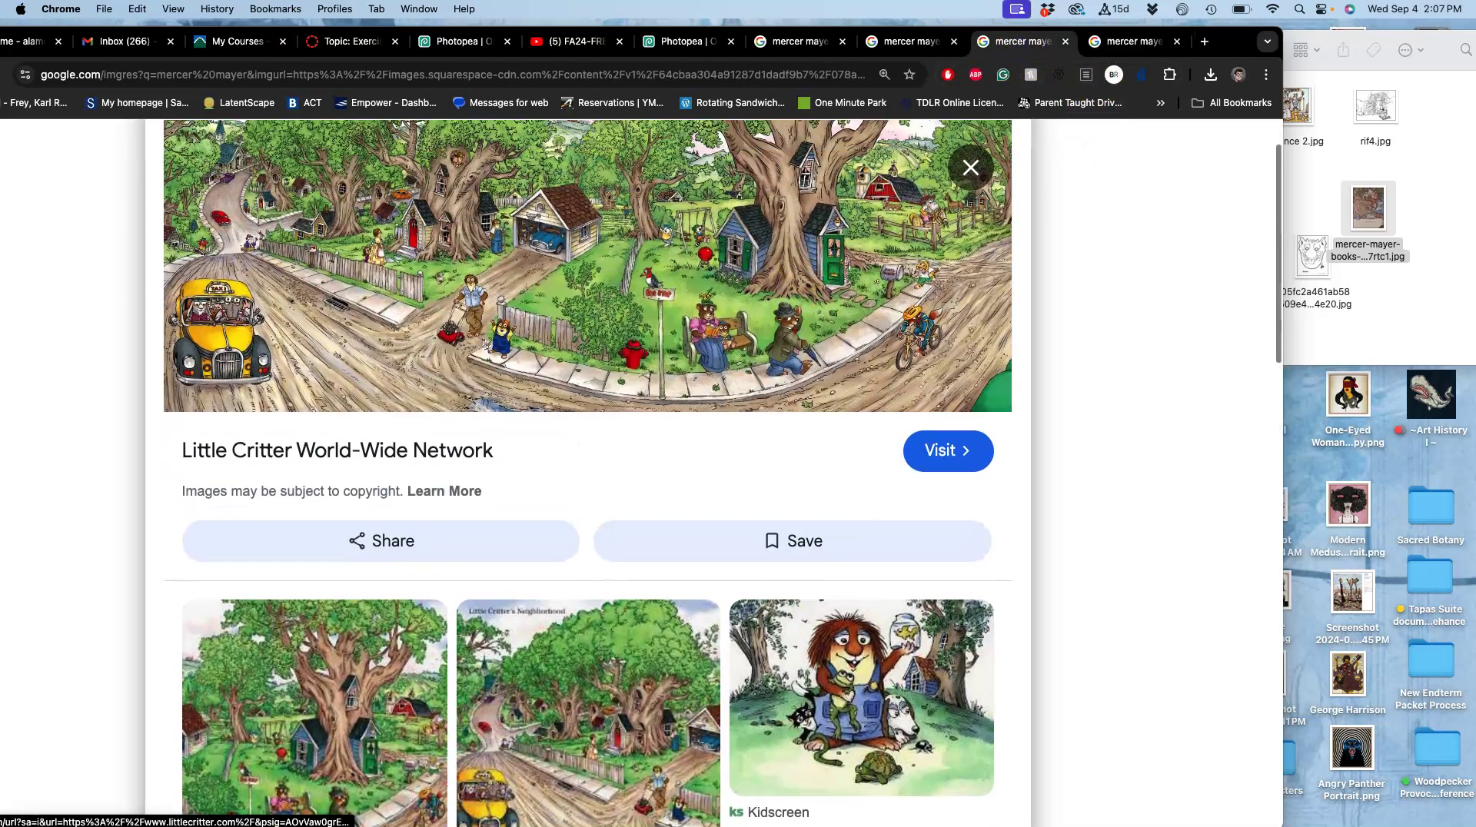
left_click(922, 46)
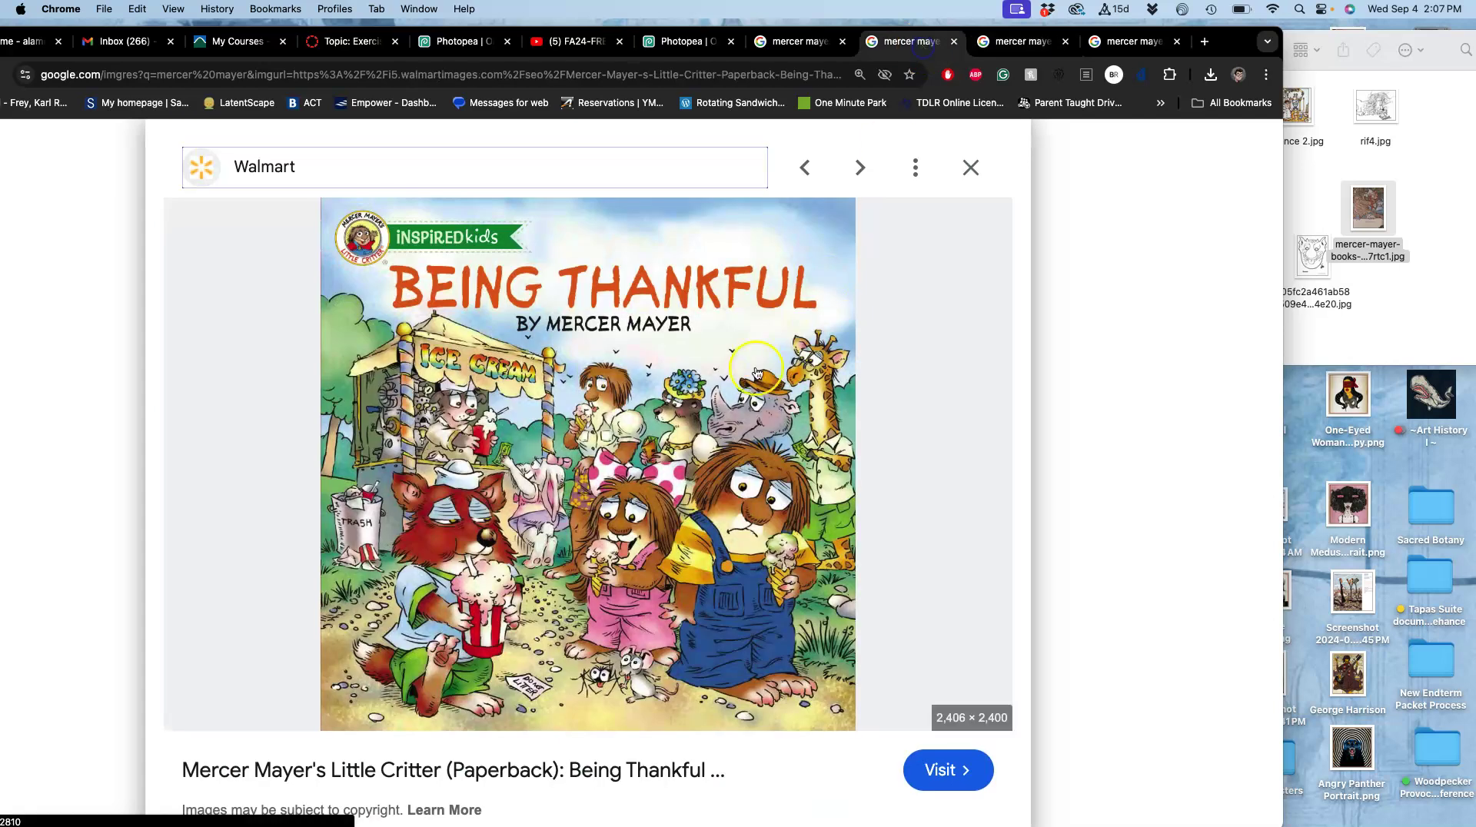
right_click(664, 444)
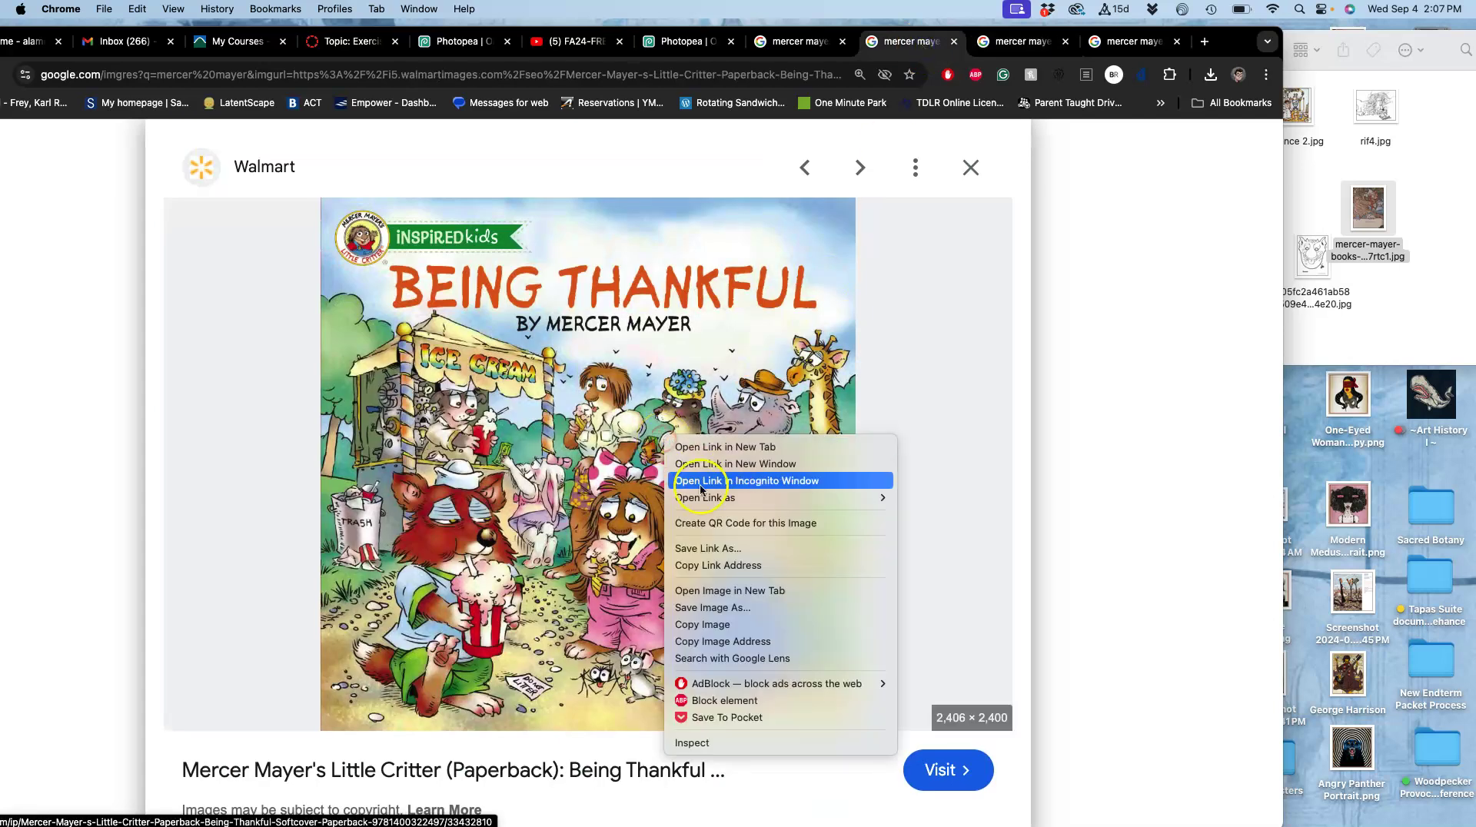
left_click(711, 591)
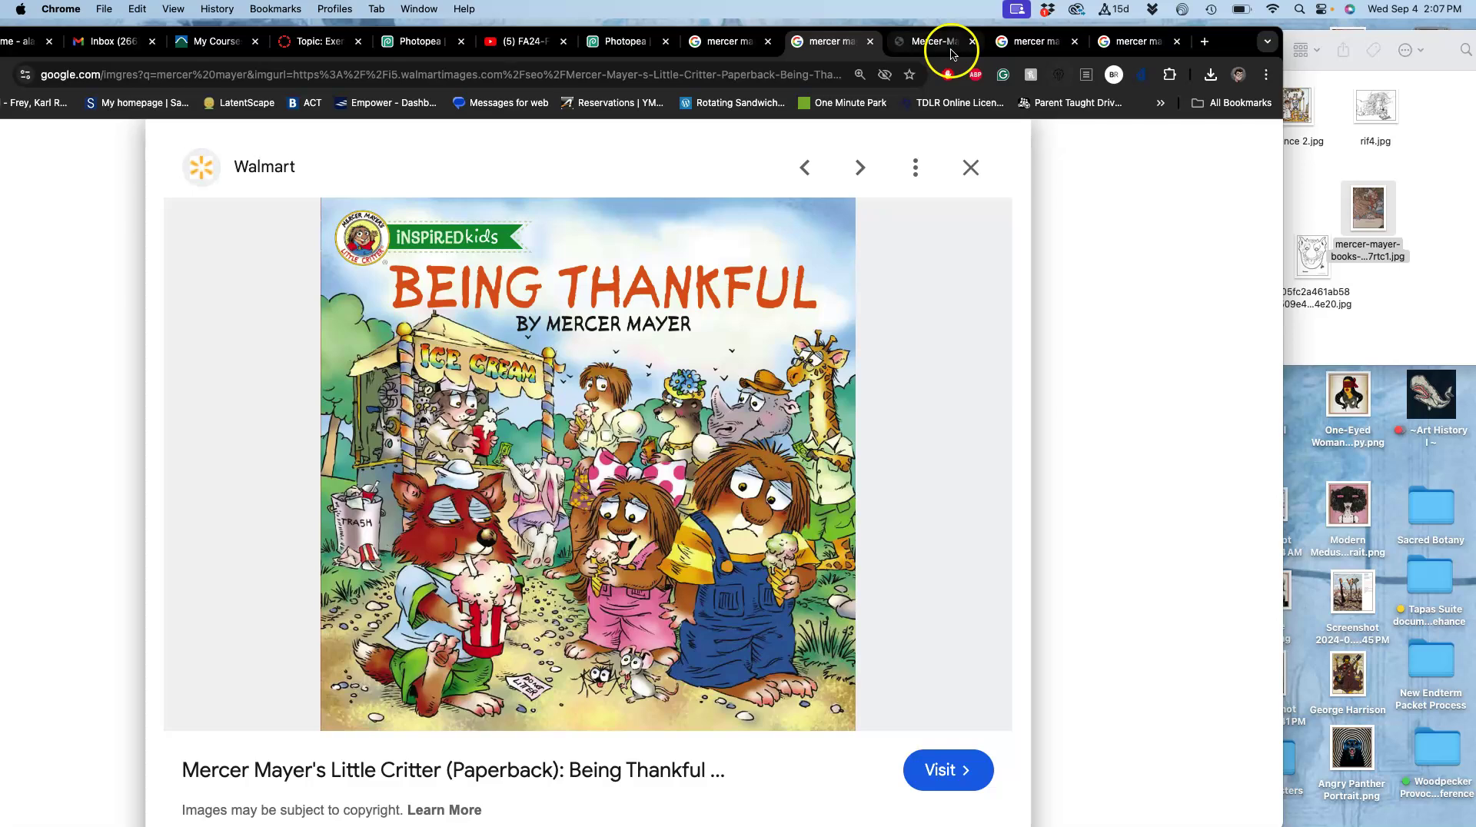
left_click(949, 44)
left_click(704, 387)
scroll(769, 388, "down", 5)
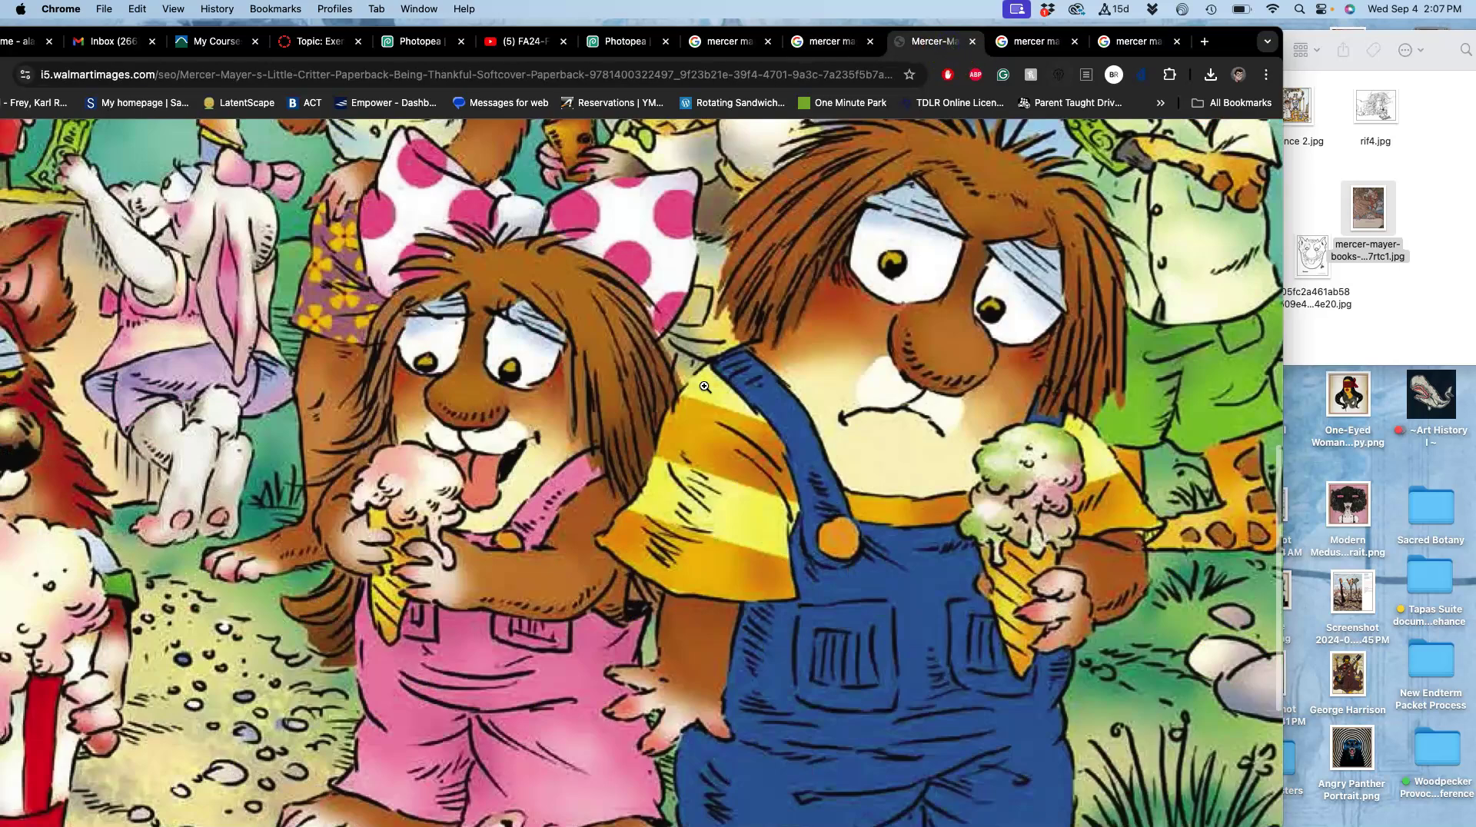
left_click_drag(915, 376, 1390, 291)
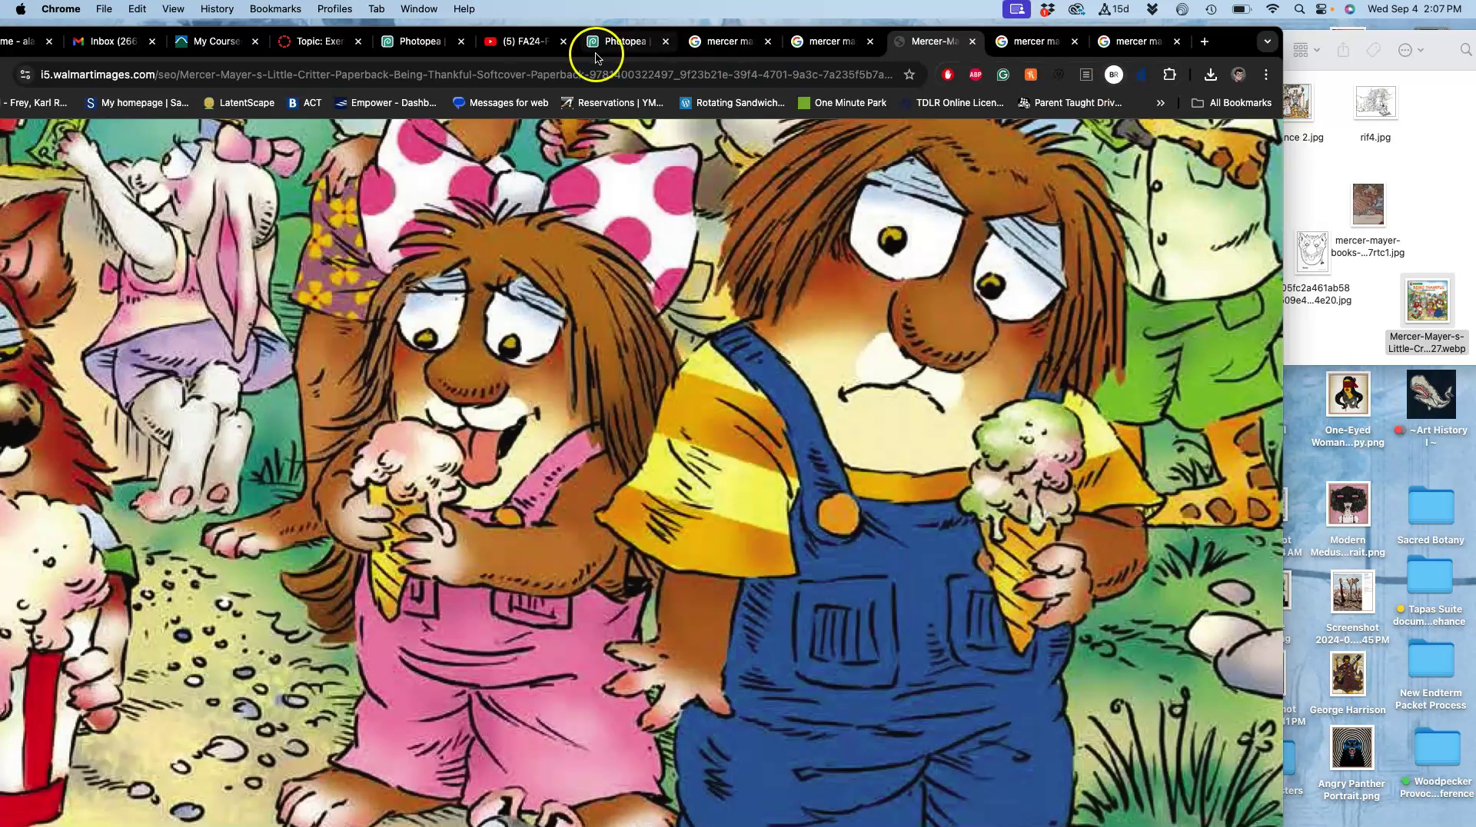
Place the Being Thankful WebP on the Wormbog canvas, scaled up to about 187% and repositioned.
left_click(623, 46)
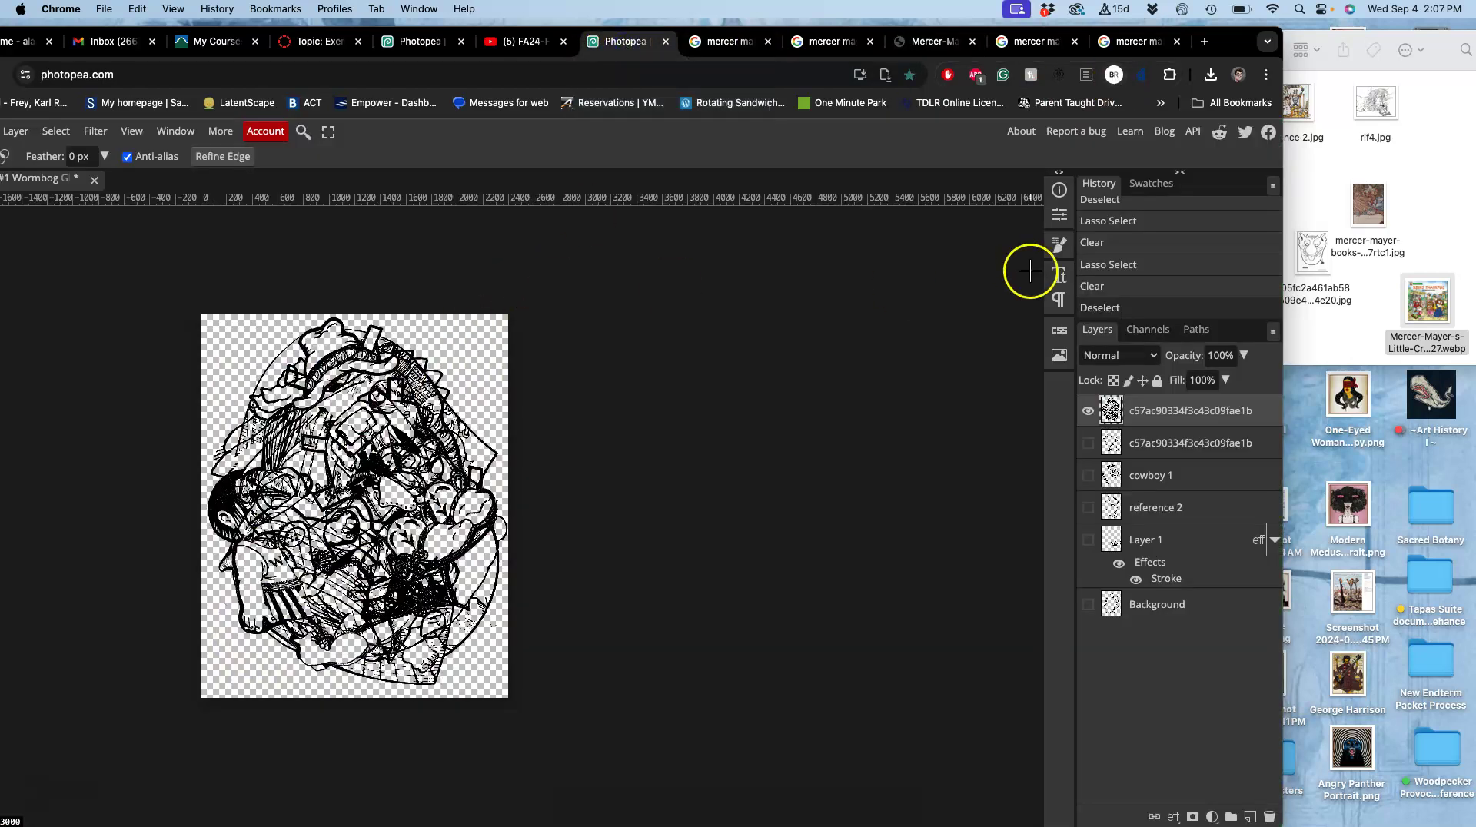
left_click_drag(1425, 300, 414, 432)
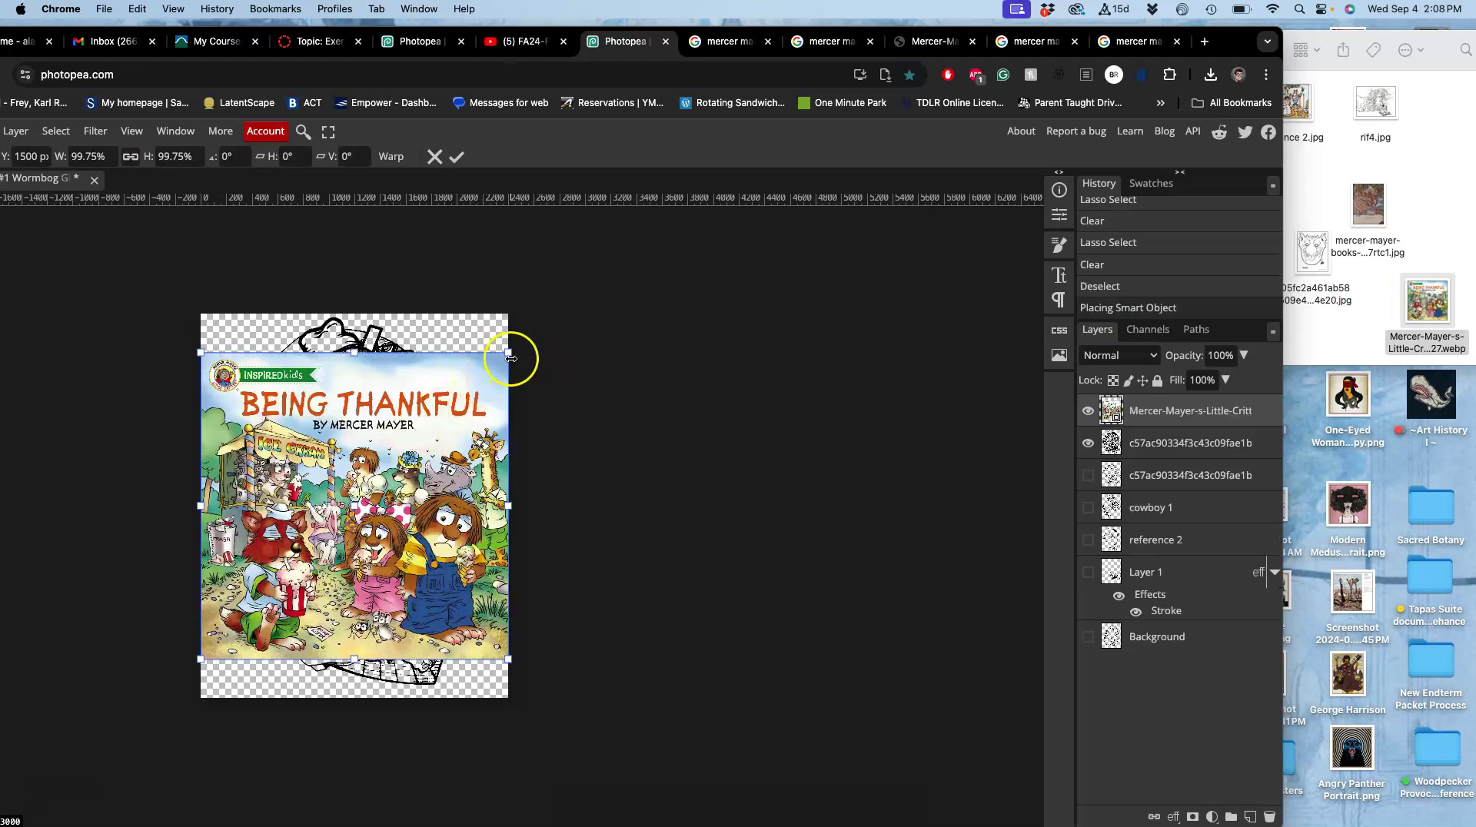
left_click_drag(512, 354, 657, 184)
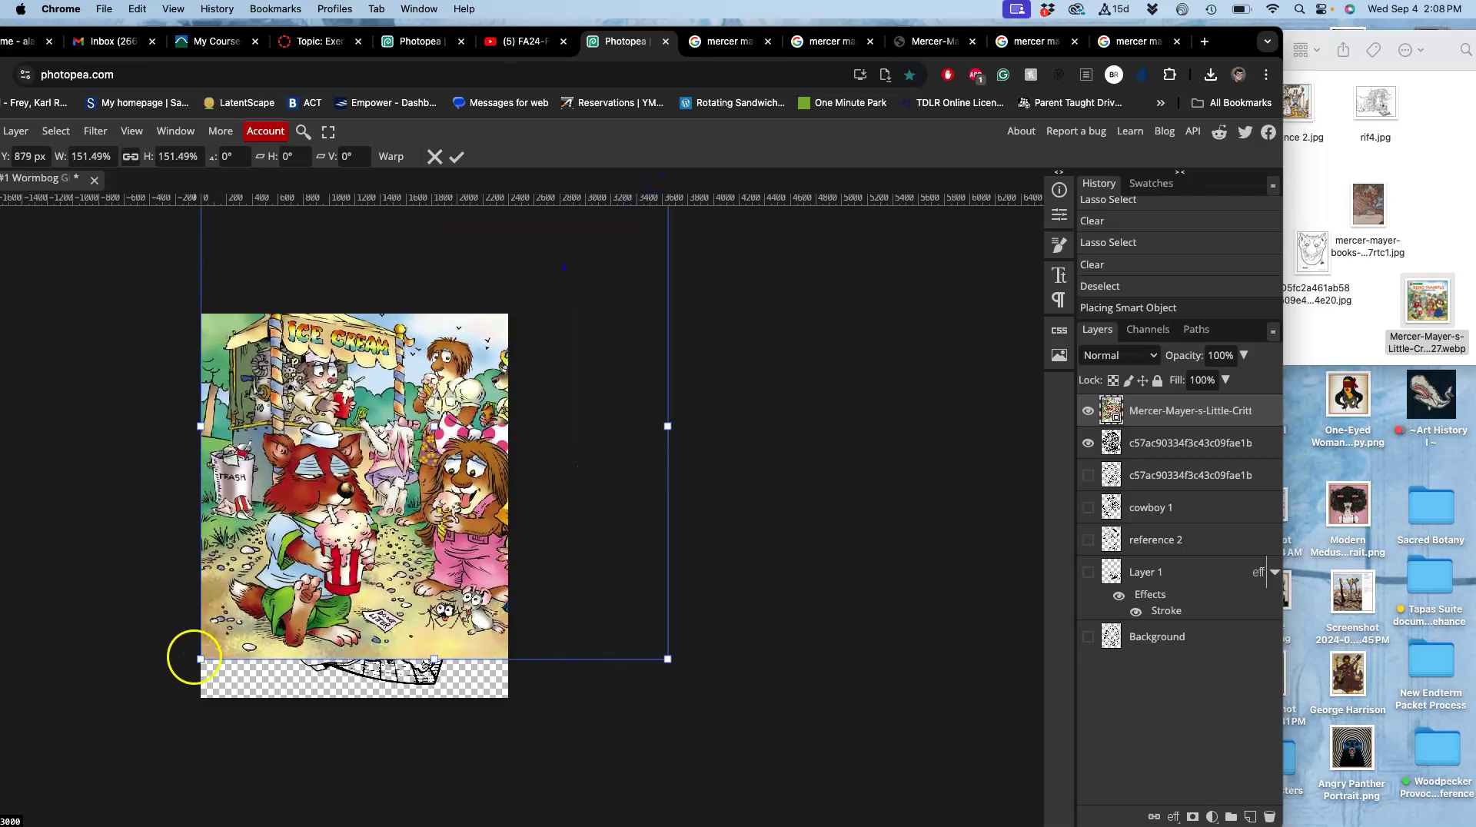
left_click_drag(198, 659, 62, 740)
left_click_drag(345, 663, 328, 635)
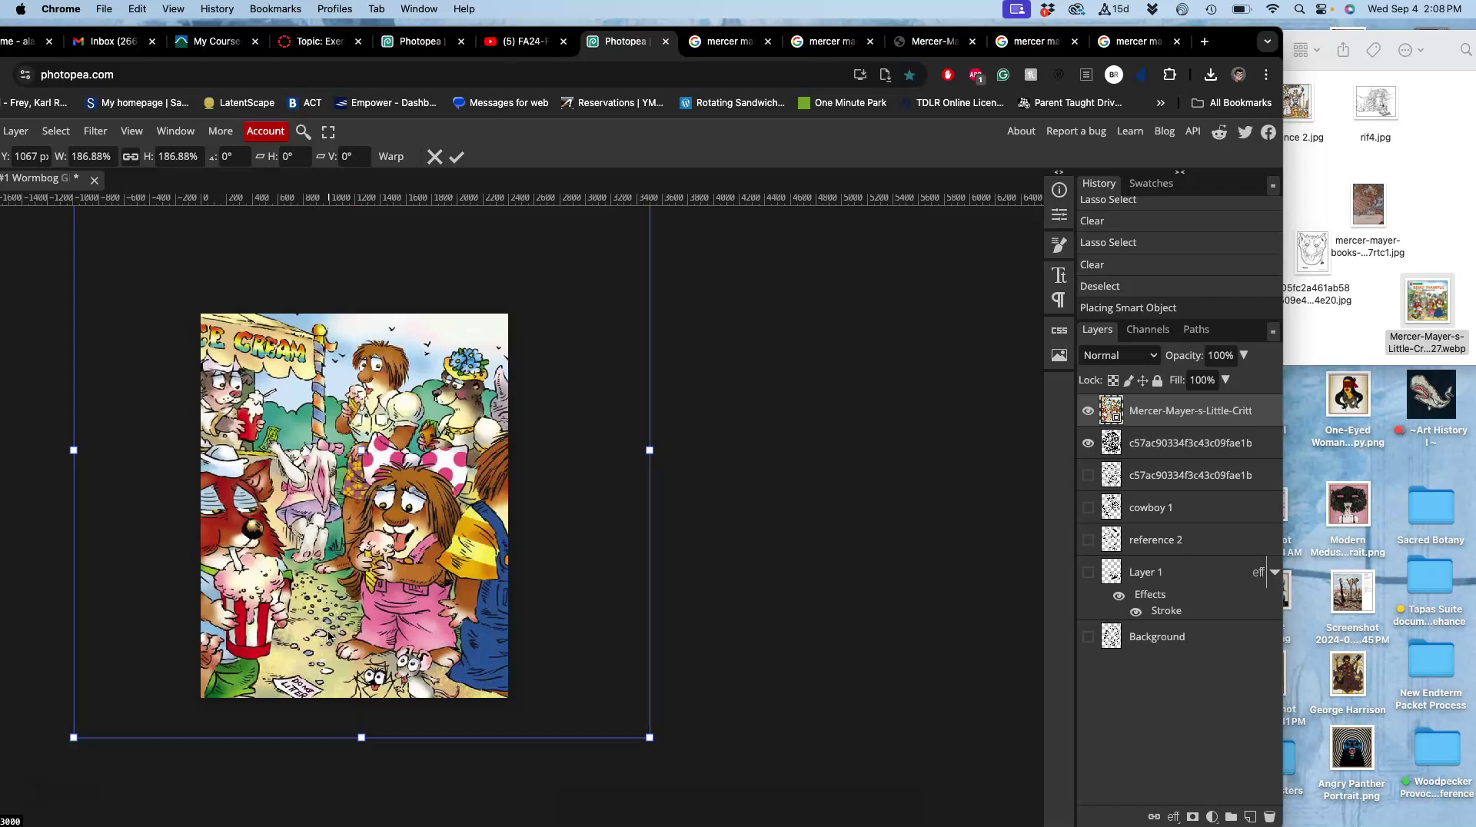
key("Return")
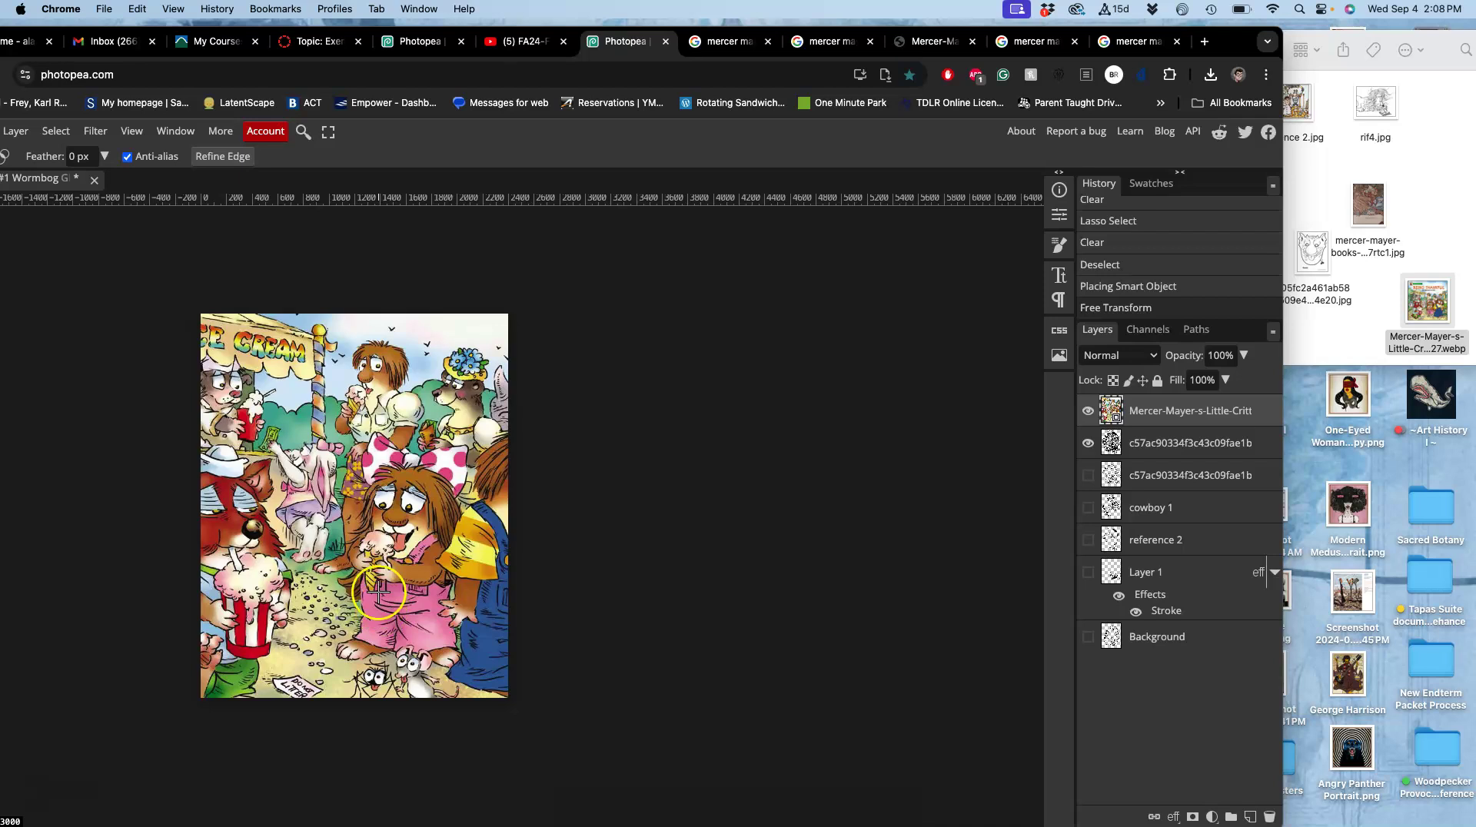
scroll(372, 608, "left", 5)
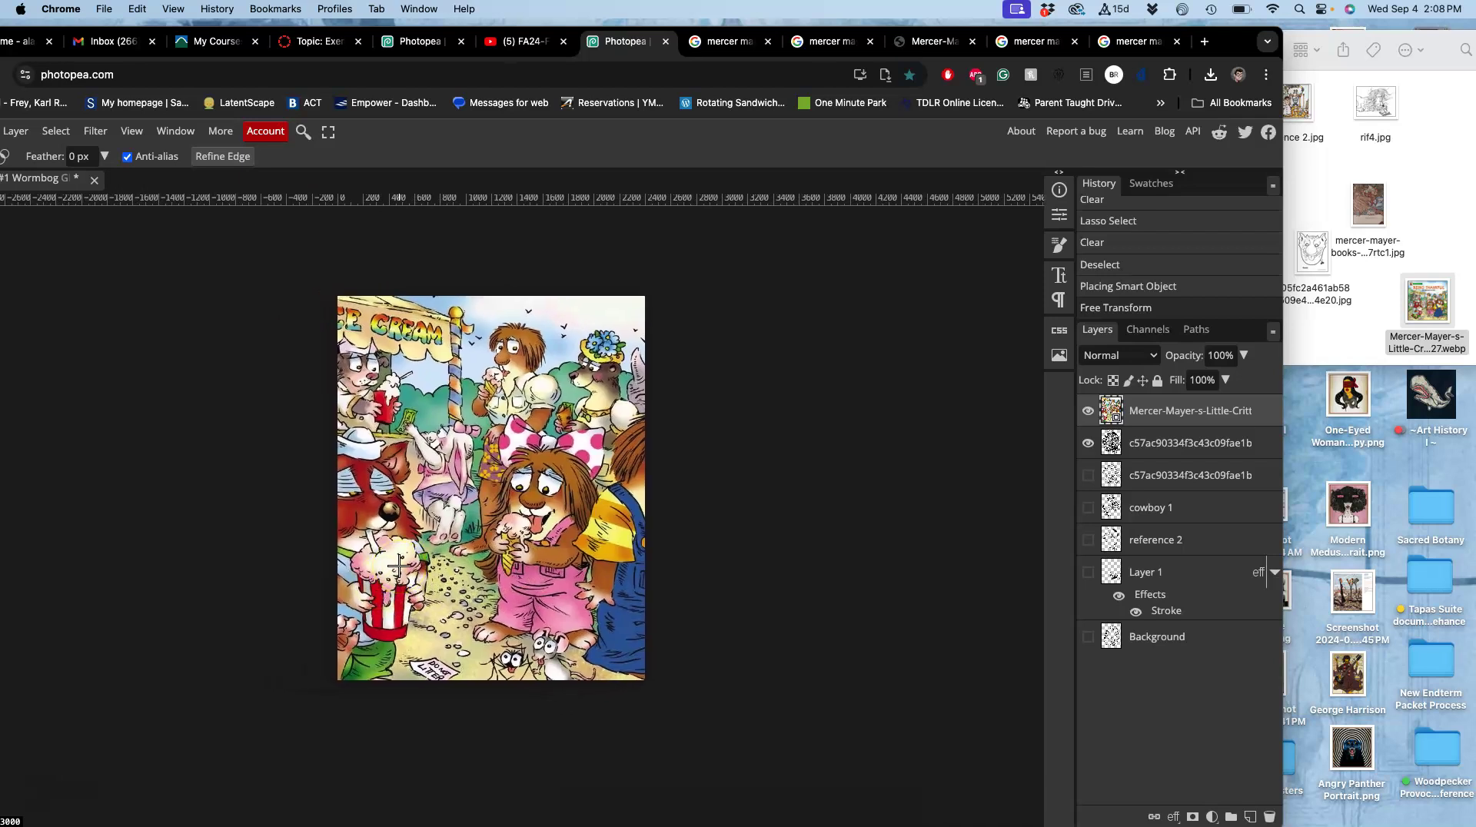
left_click_drag(1229, 40, 1353, 38)
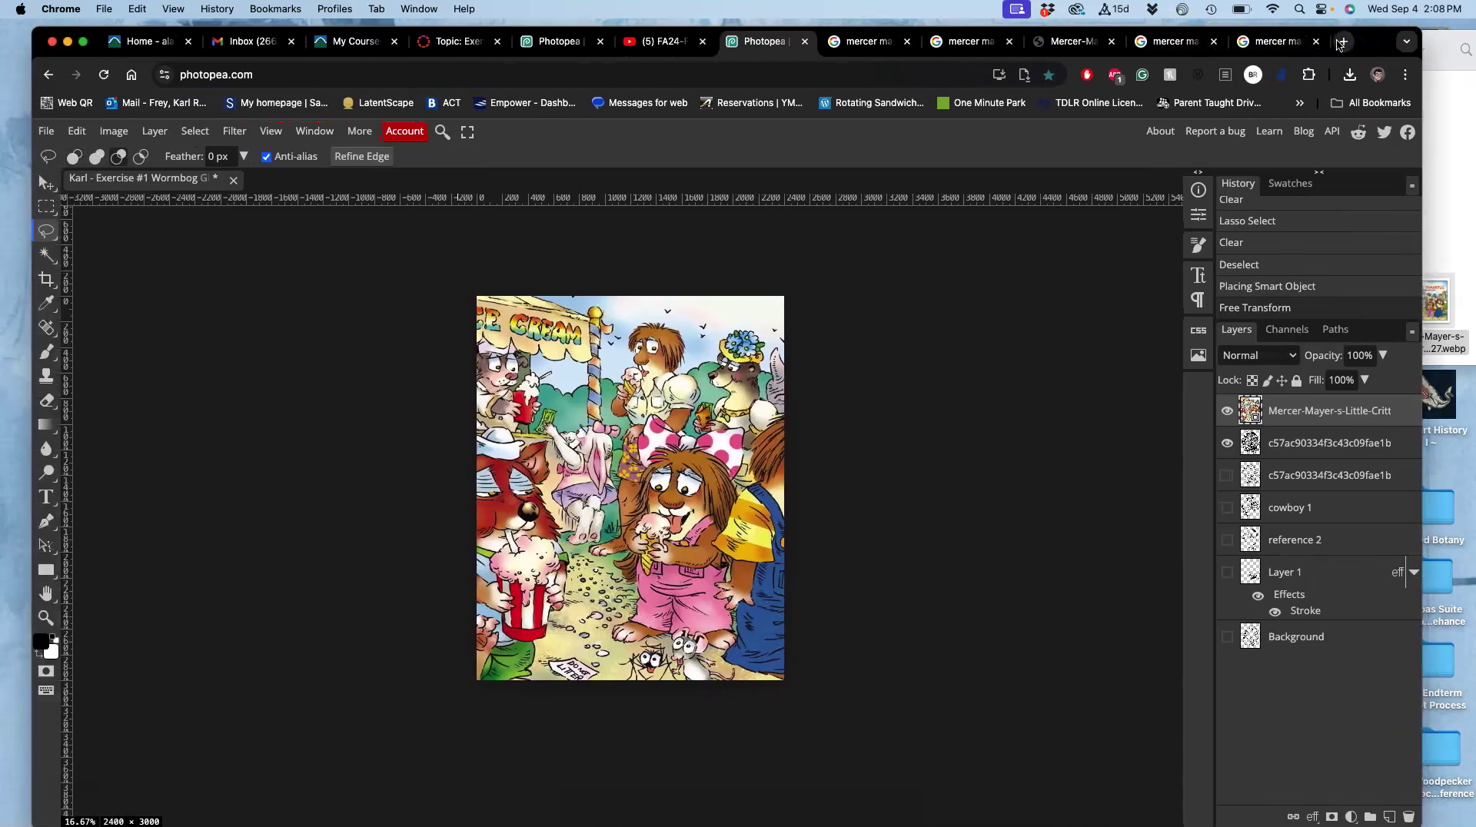
Warp the cover layer, pulling it upward and bending its left and right sides.
key("ctrl+alt+t")
right_click(684, 417)
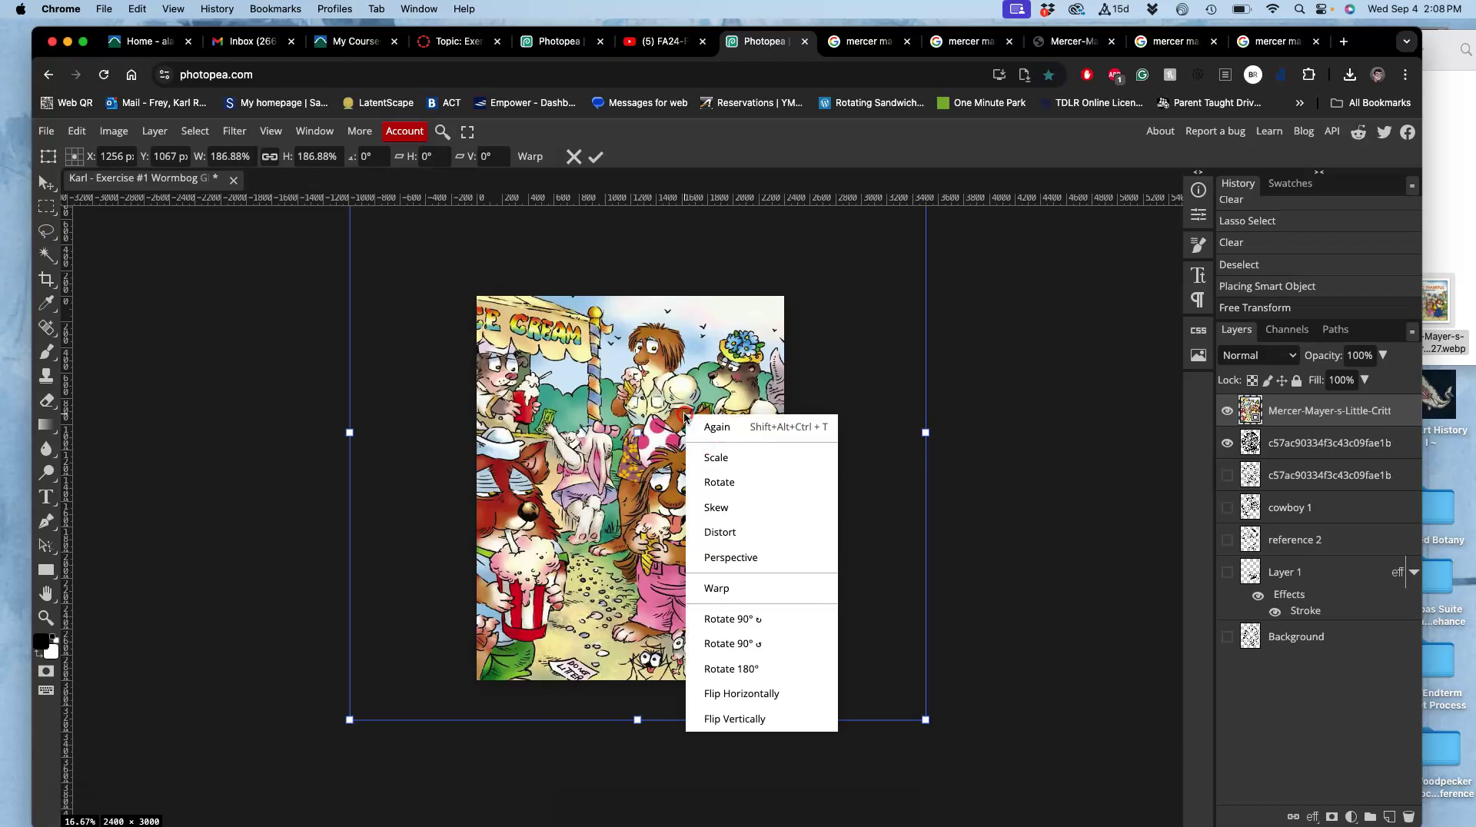
left_click(716, 589)
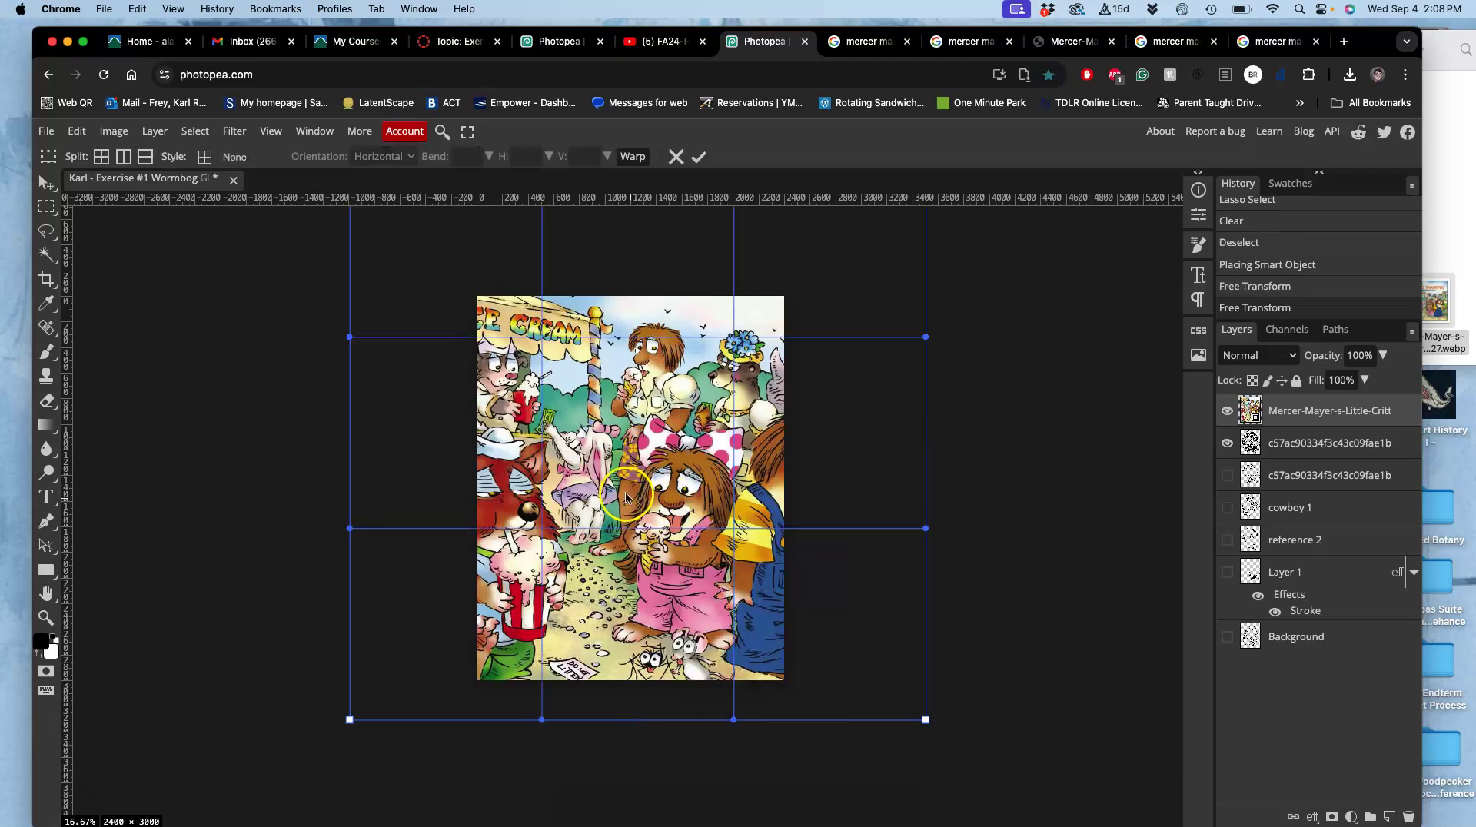
mouse_move(606, 469)
left_mouse_down()
mouse_move(584, 420)
mouse_move(562, 500)
mouse_move(771, 520)
mouse_move(749, 485)
mouse_move(812, 449)
left_mouse_up()
left_click(498, 536)
left_click_drag(492, 504, 522, 502)
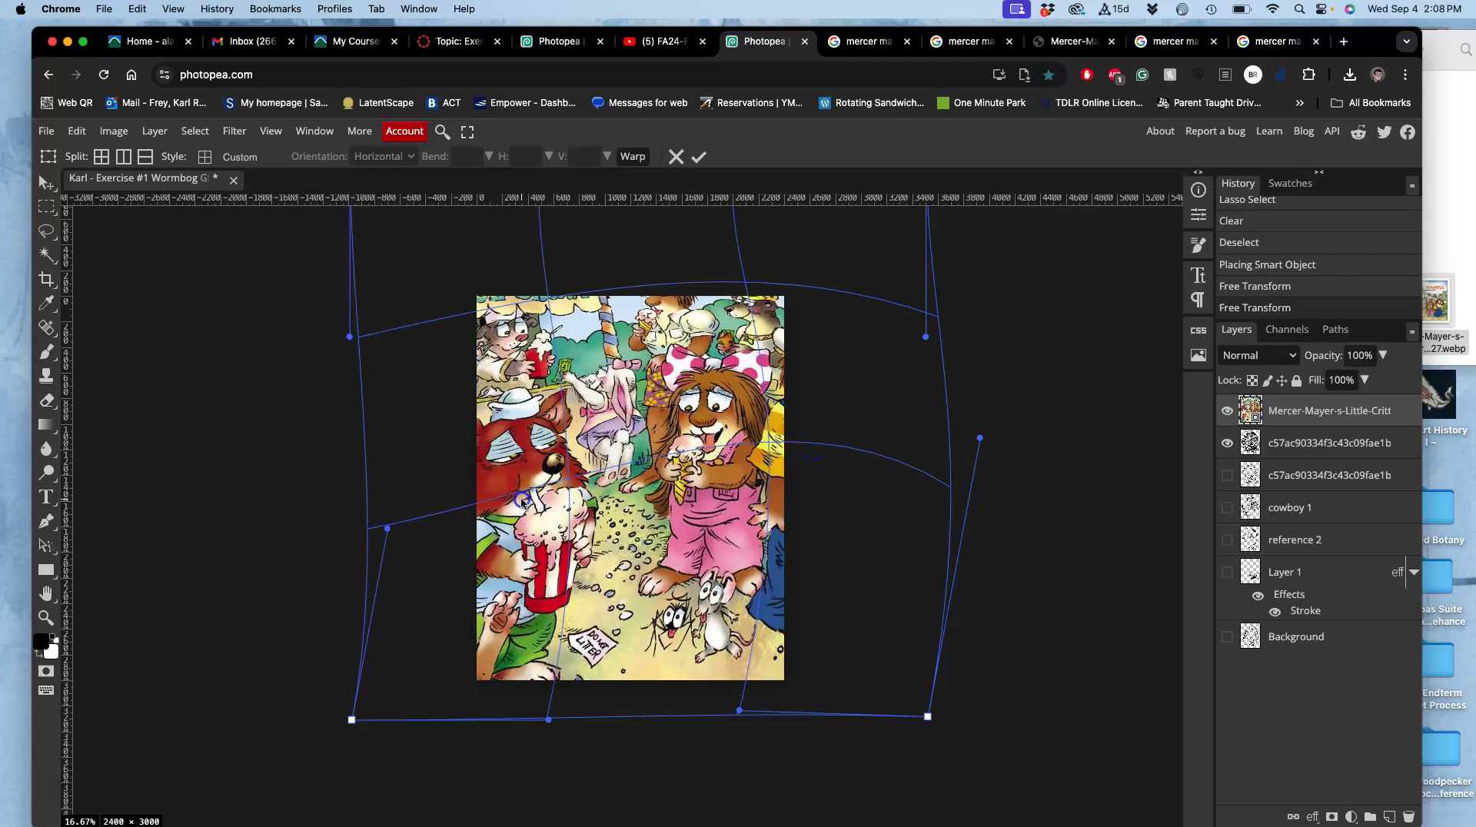
key("Return")
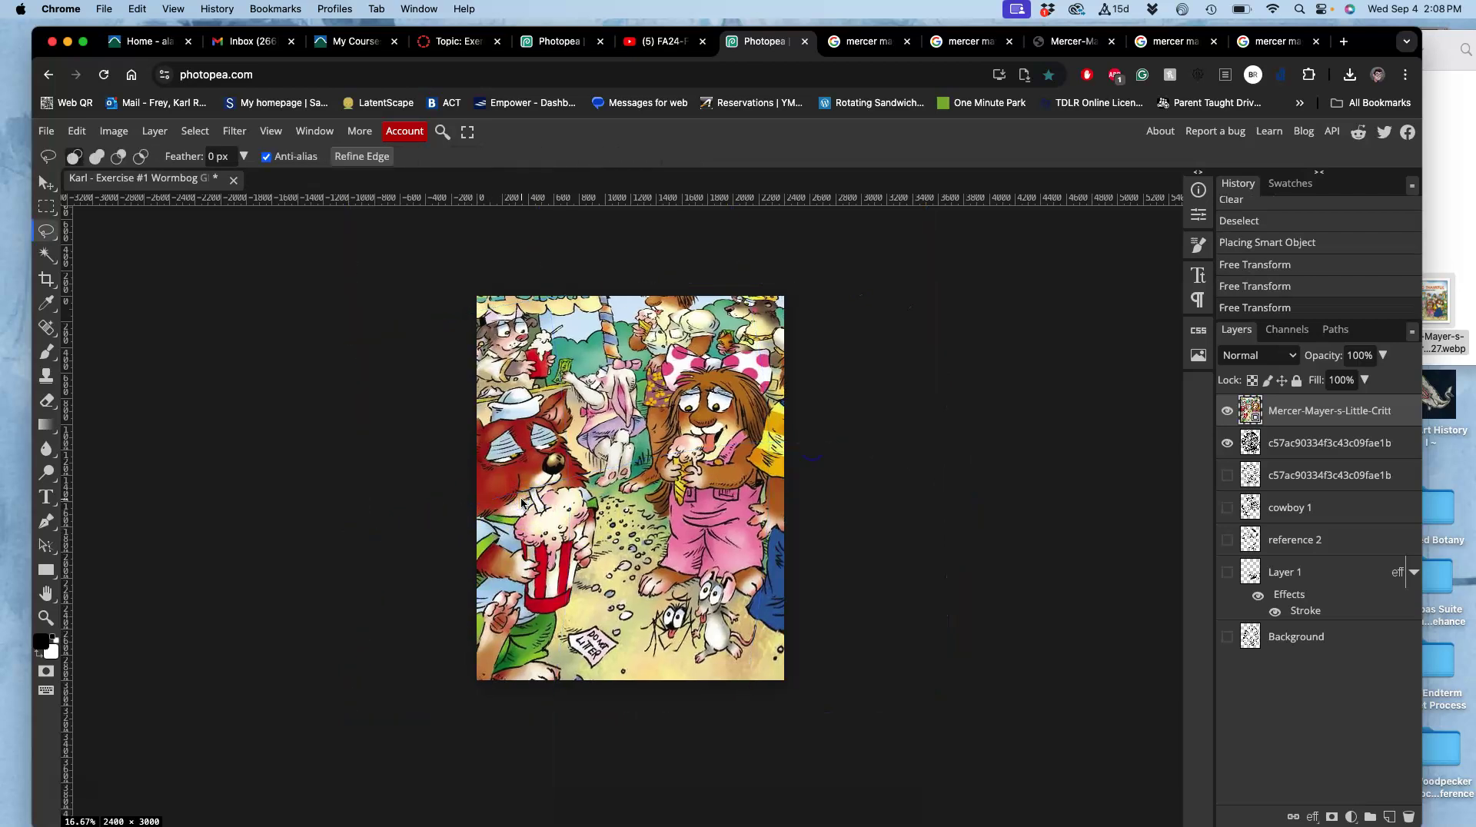
Compare the warped cover against the line art, then drag the tree illustration into the document.
left_click(1227, 410)
left_click(1227, 410)
left_click(1227, 412)
left_click(1227, 412)
left_click_drag(1442, 250, 623, 516)
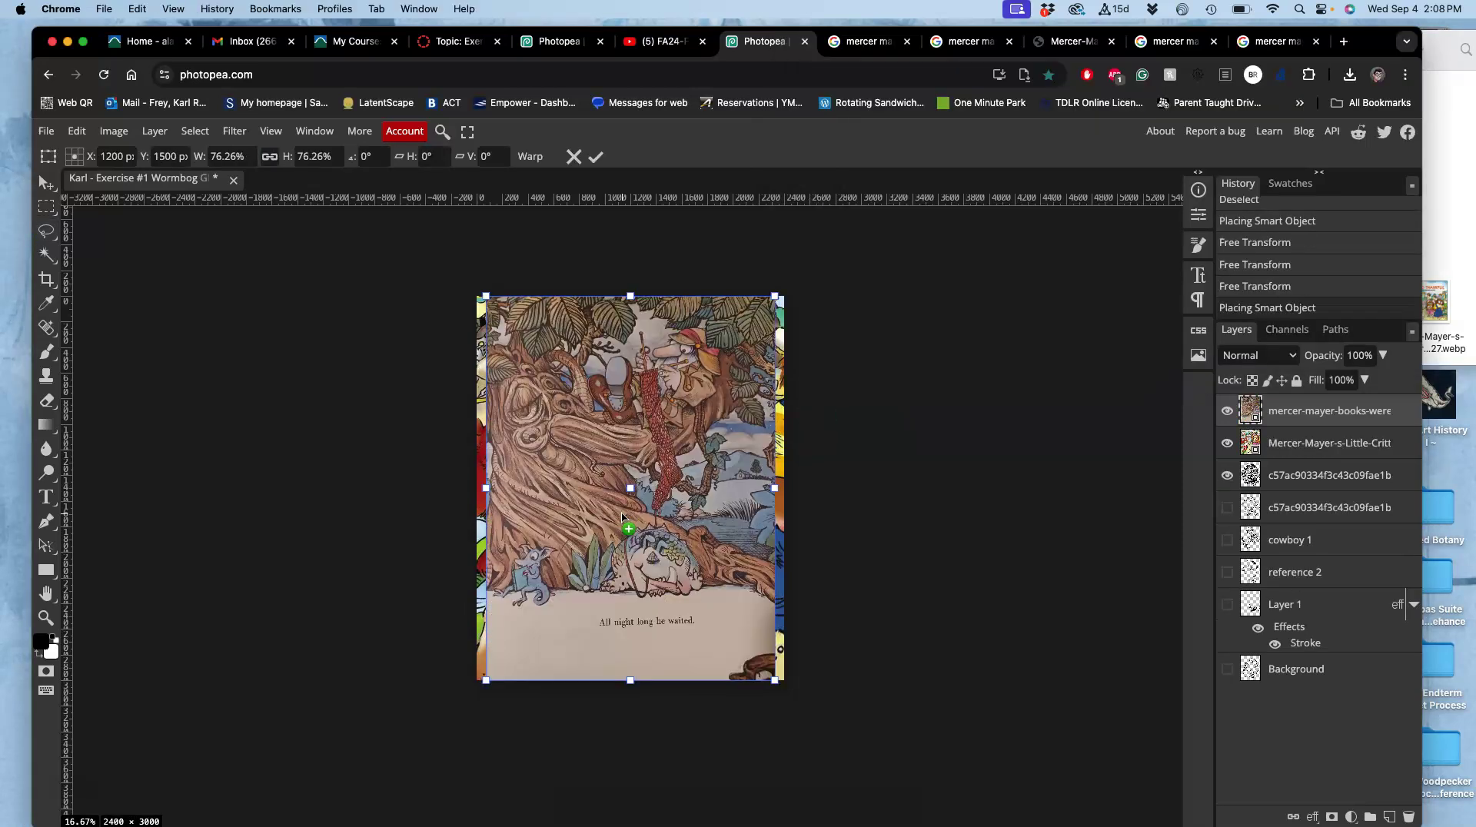
left_click_drag(774, 678, 913, 780)
left_click_drag(493, 283, 332, 248)
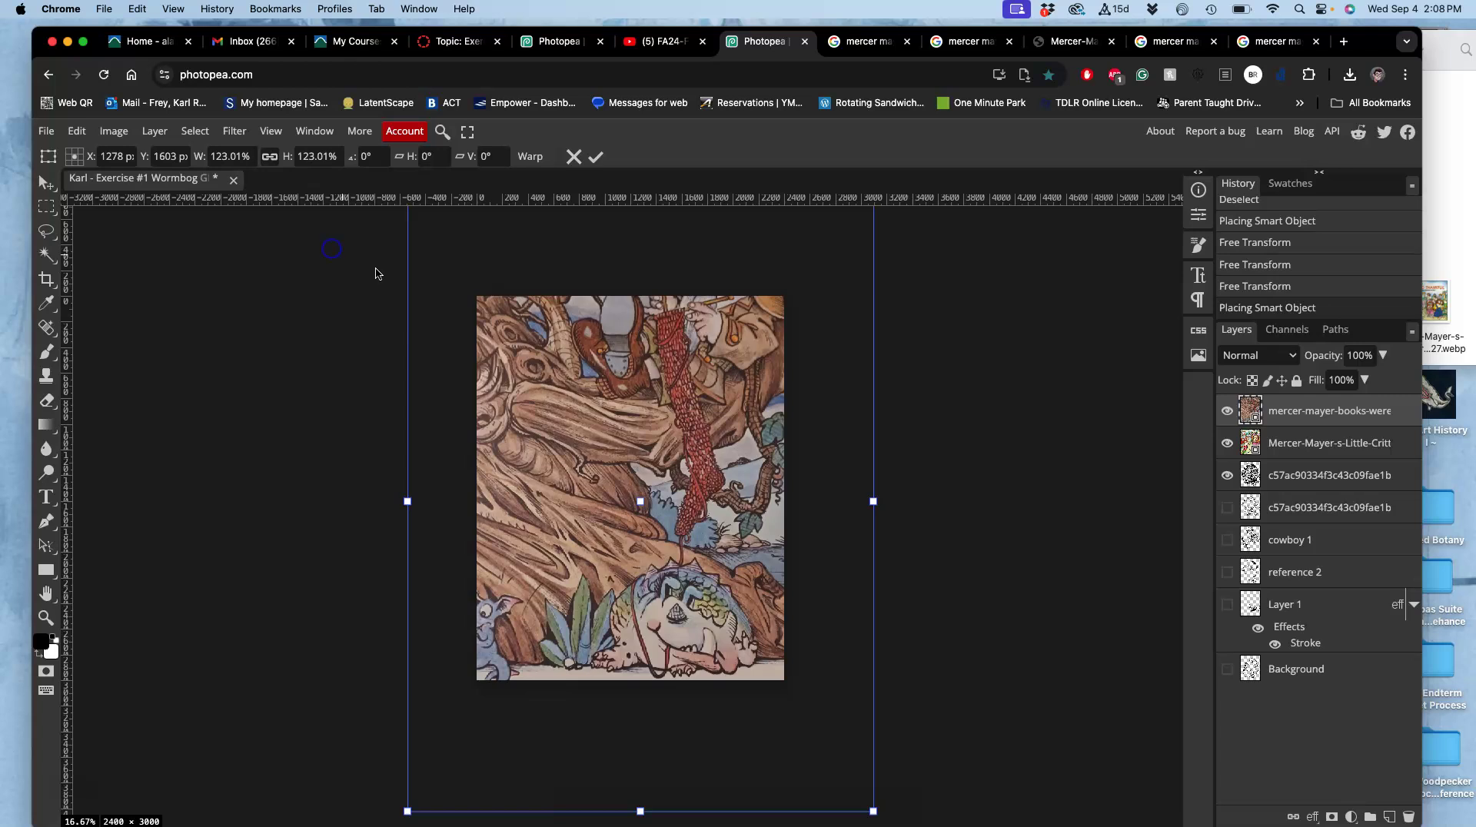
left_click_drag(580, 431, 628, 455)
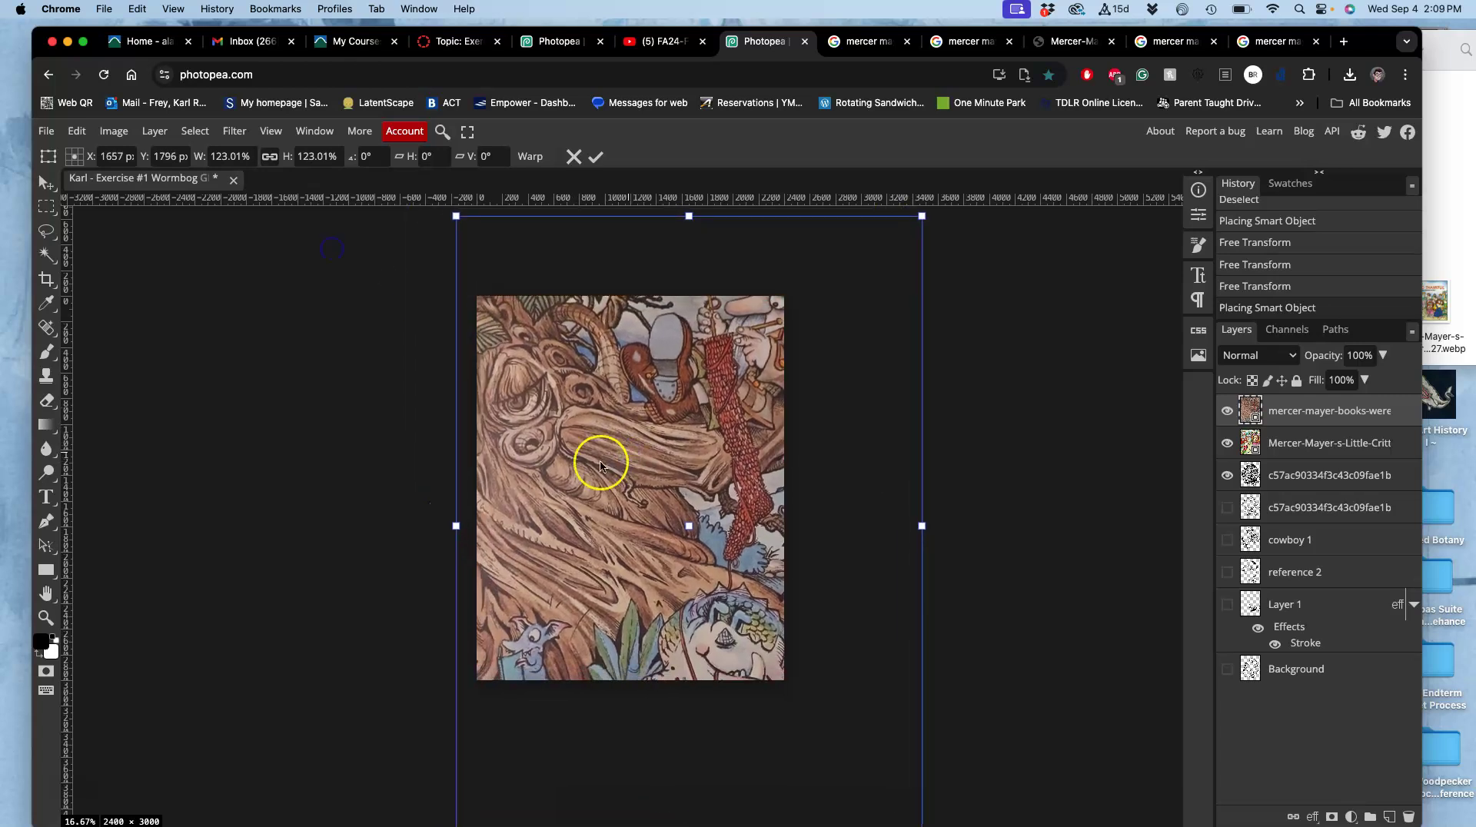
key("Return")
key("l")
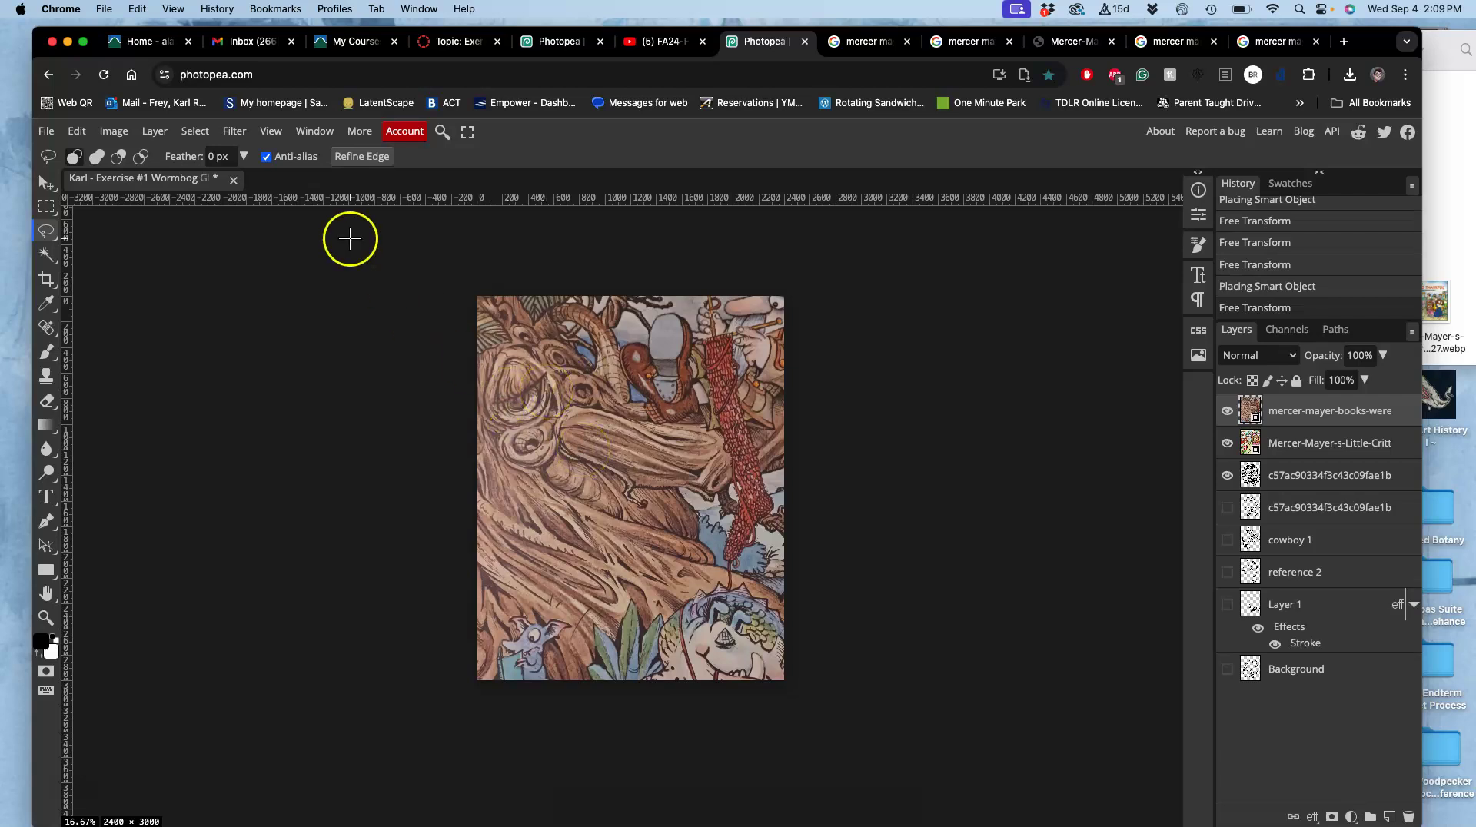
Rasterize the tree illustration layer and apply Levels of 38, 0.67 and 187.
right_click(1282, 422)
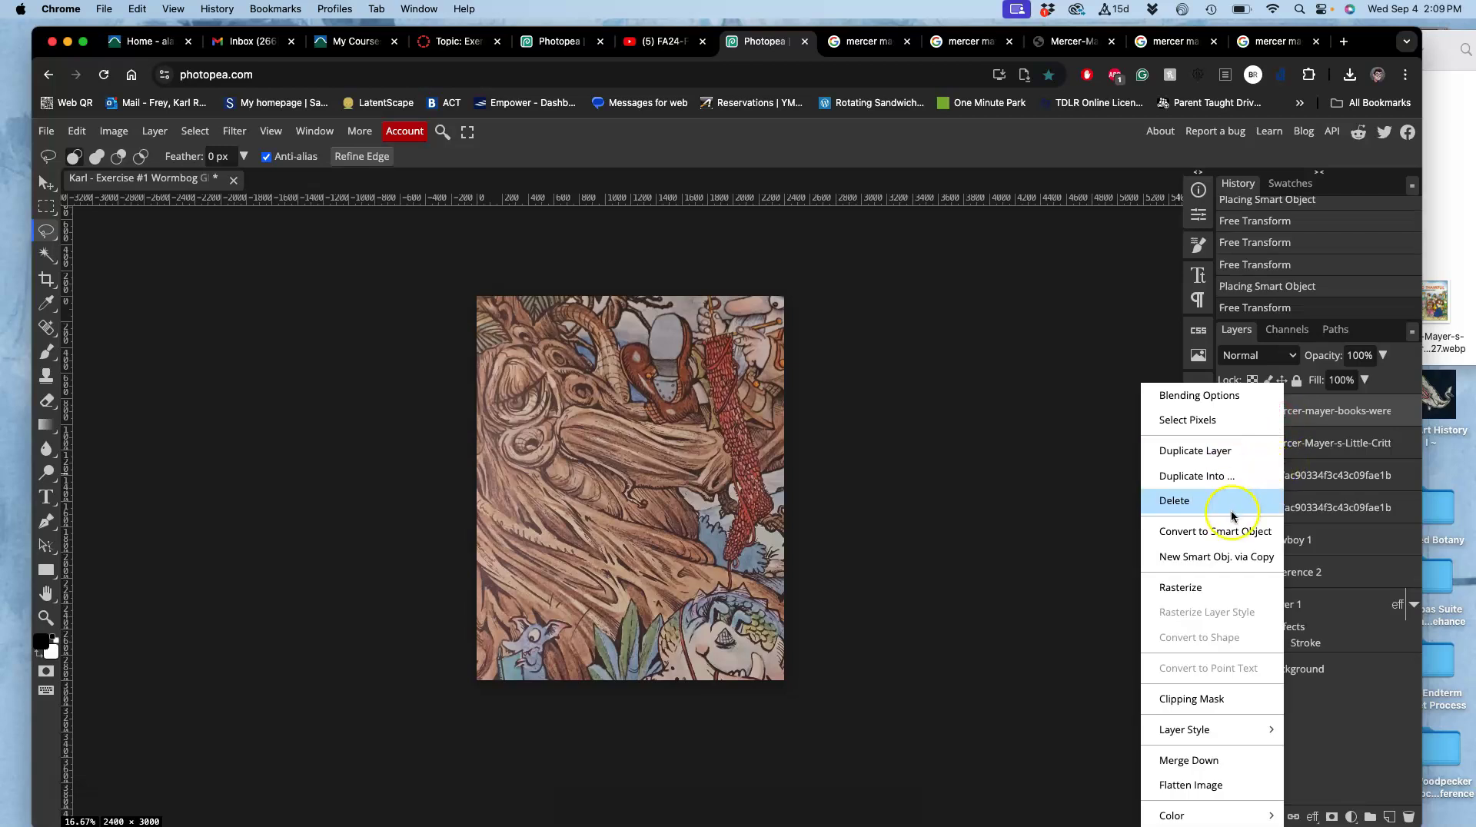
left_click(1197, 587)
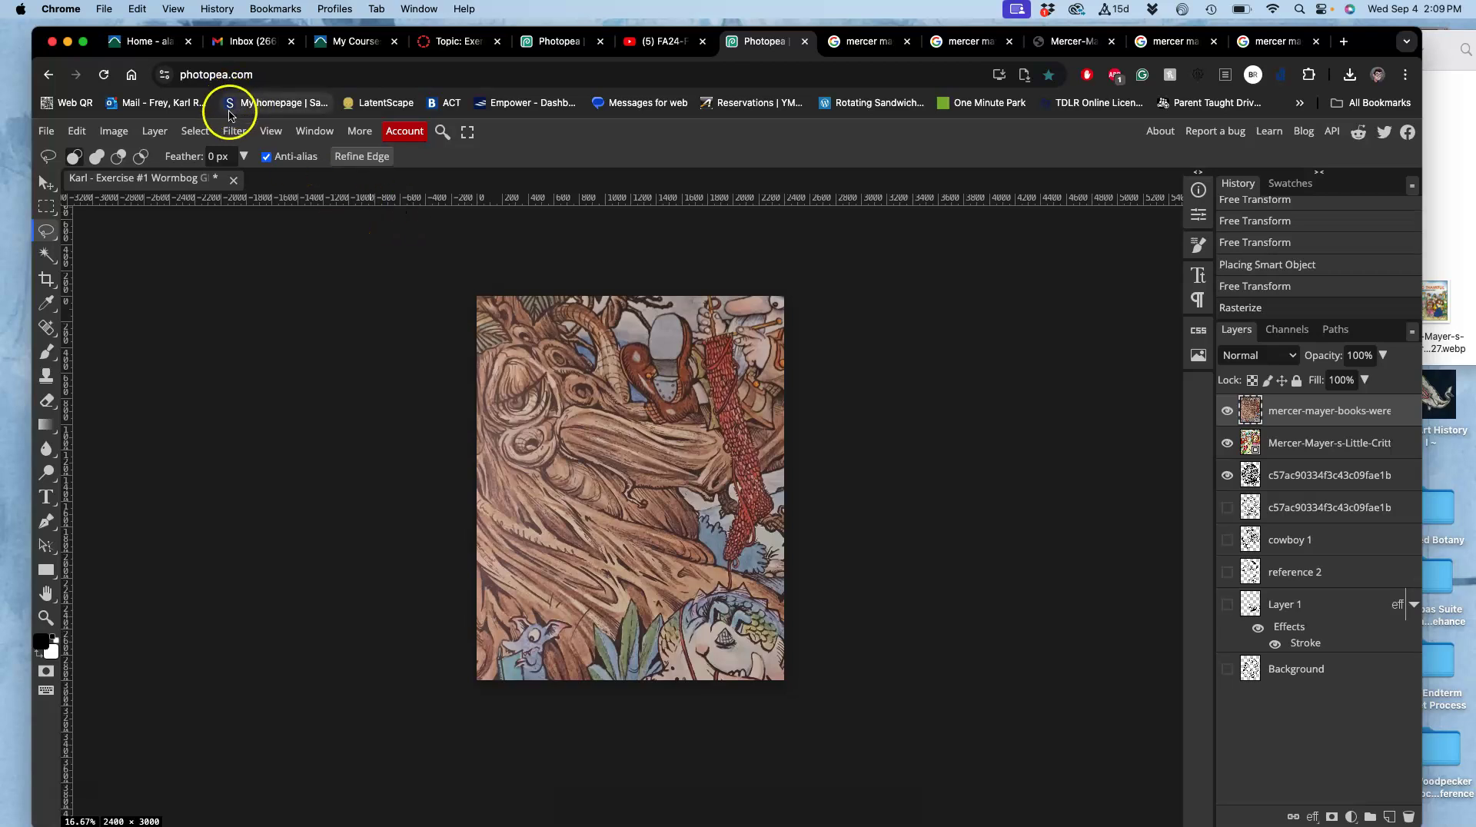
left_click(116, 132)
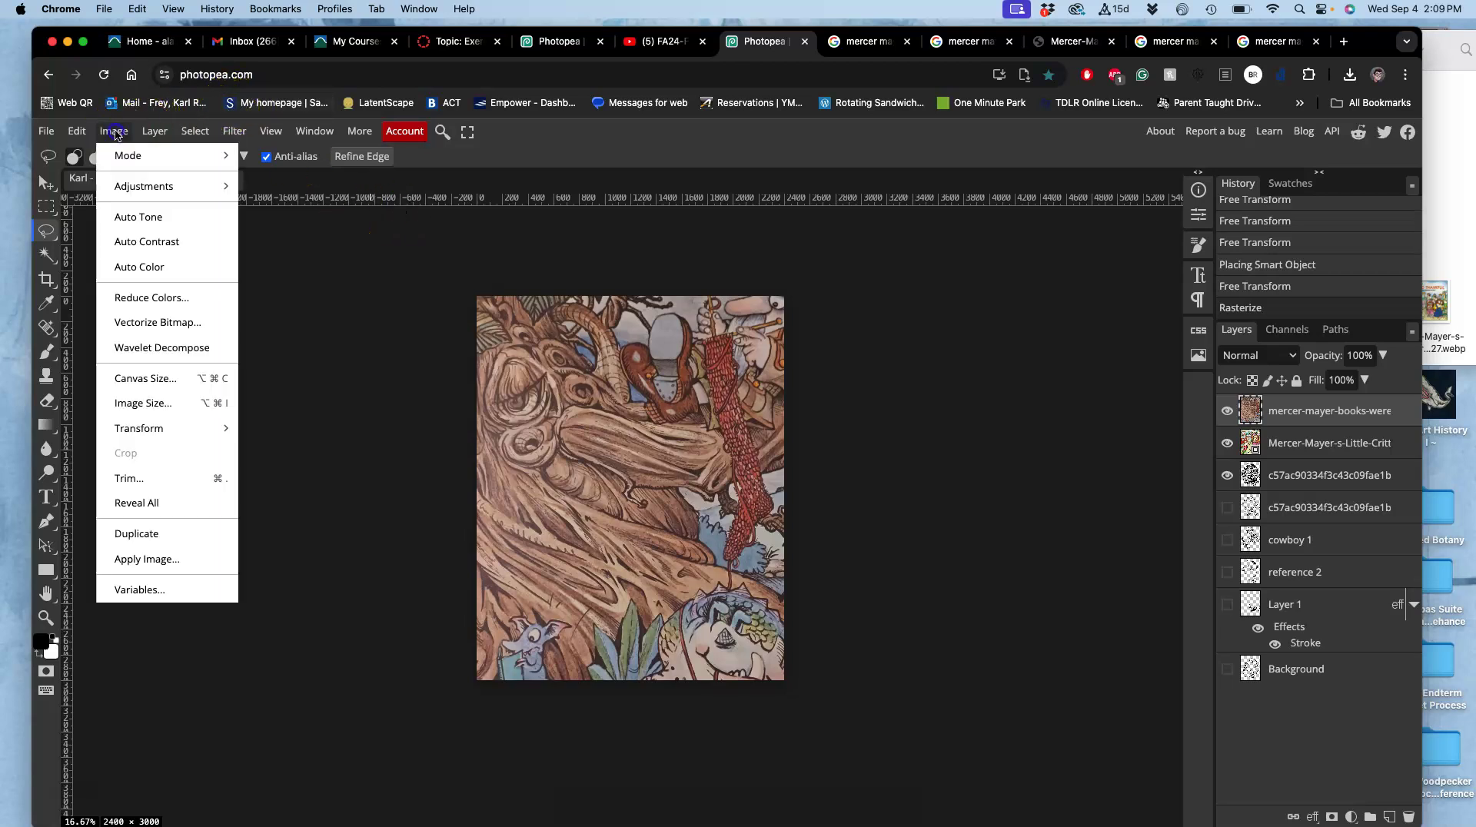
mouse_move(134, 185)
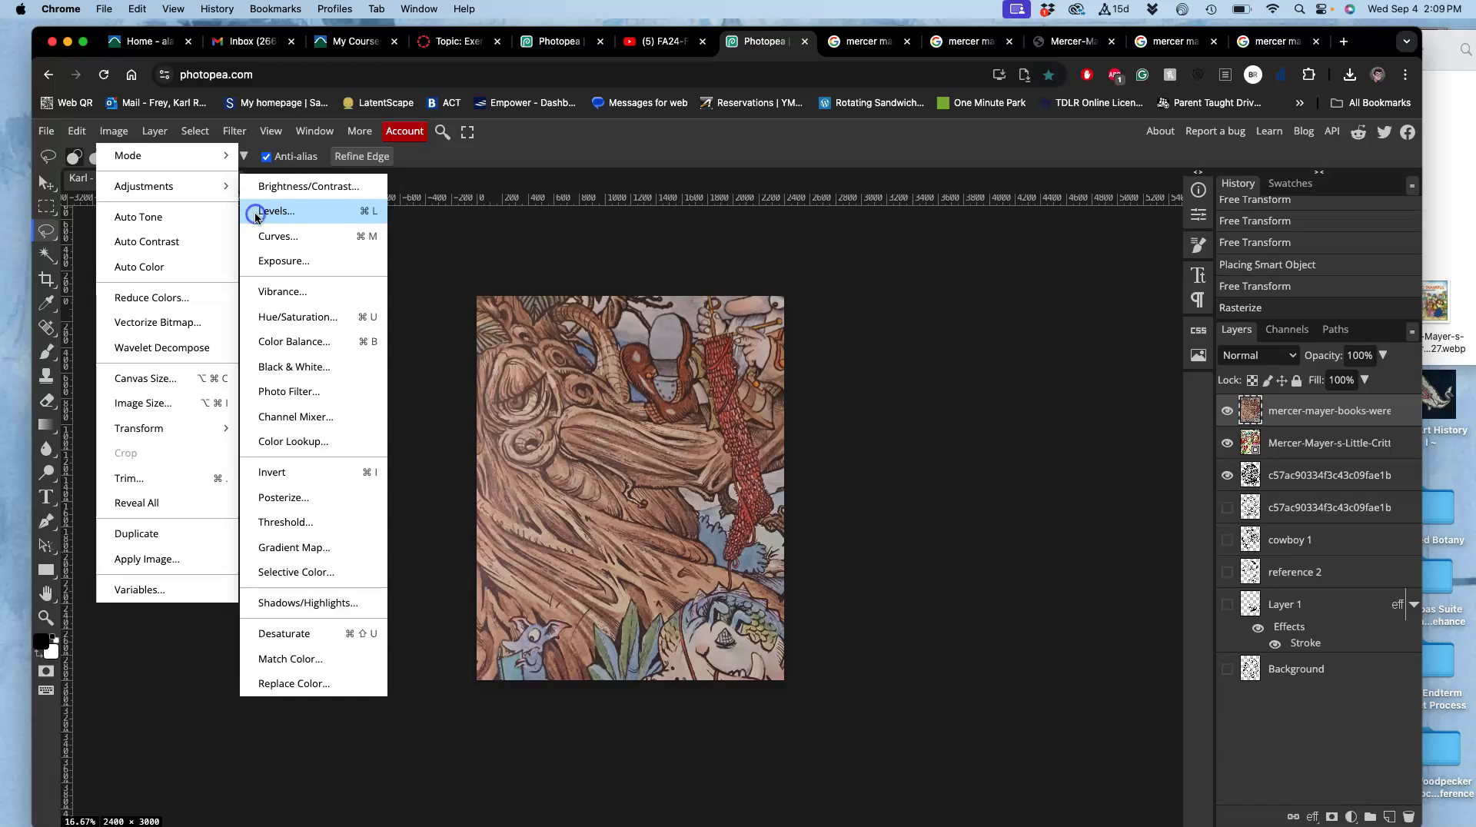
left_click(256, 212)
left_click_drag(857, 135, 977, 132)
mouse_move(866, 263)
left_mouse_down()
mouse_move(907, 261)
mouse_move(892, 258)
left_mouse_up()
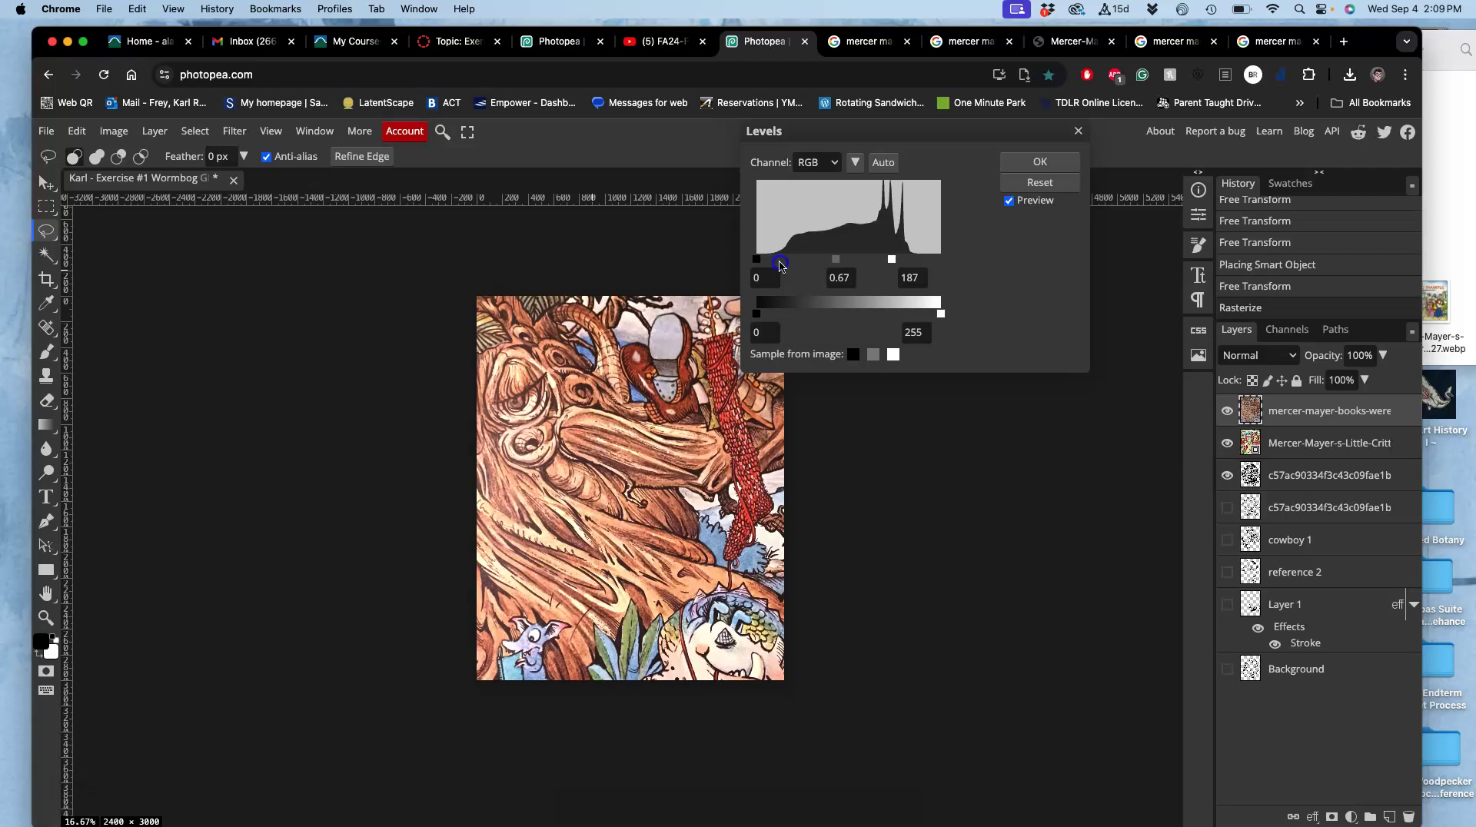
left_click_drag(779, 265, 789, 263)
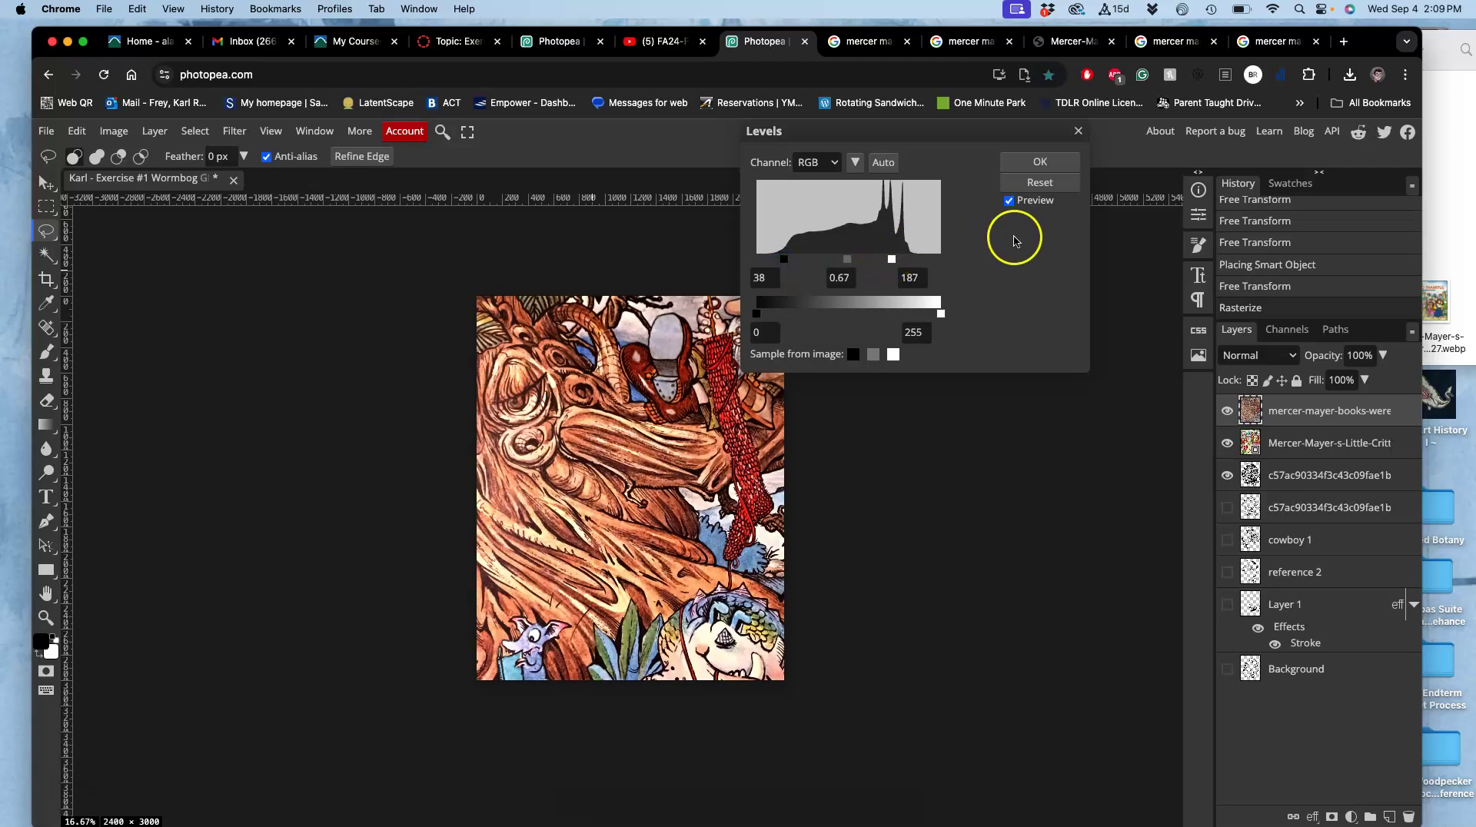
left_click(1031, 164)
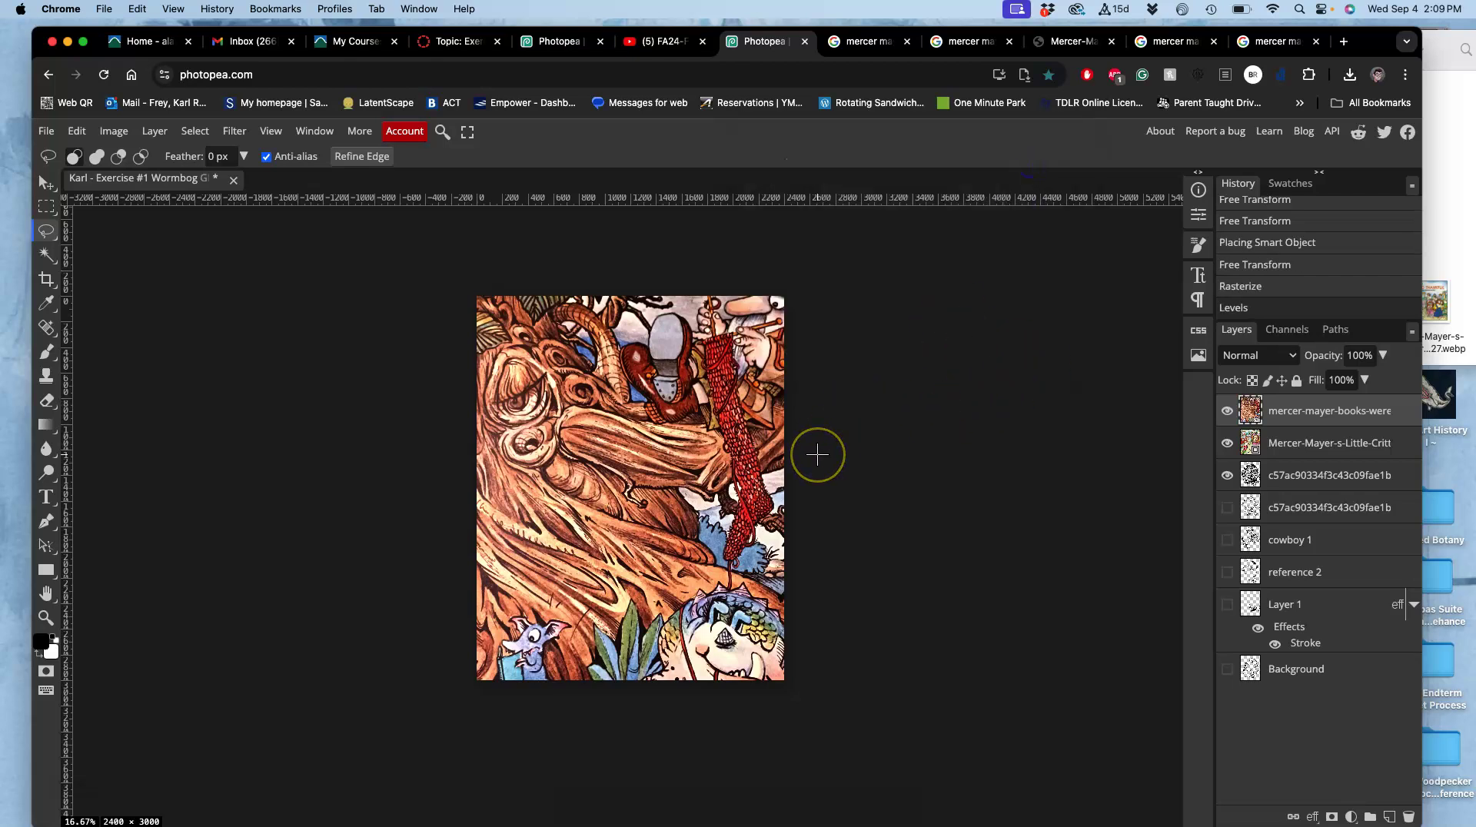
Warp the top tree illustration upward, undo once, commit, then hide and reshow it to compare.
key("ctrl+t")
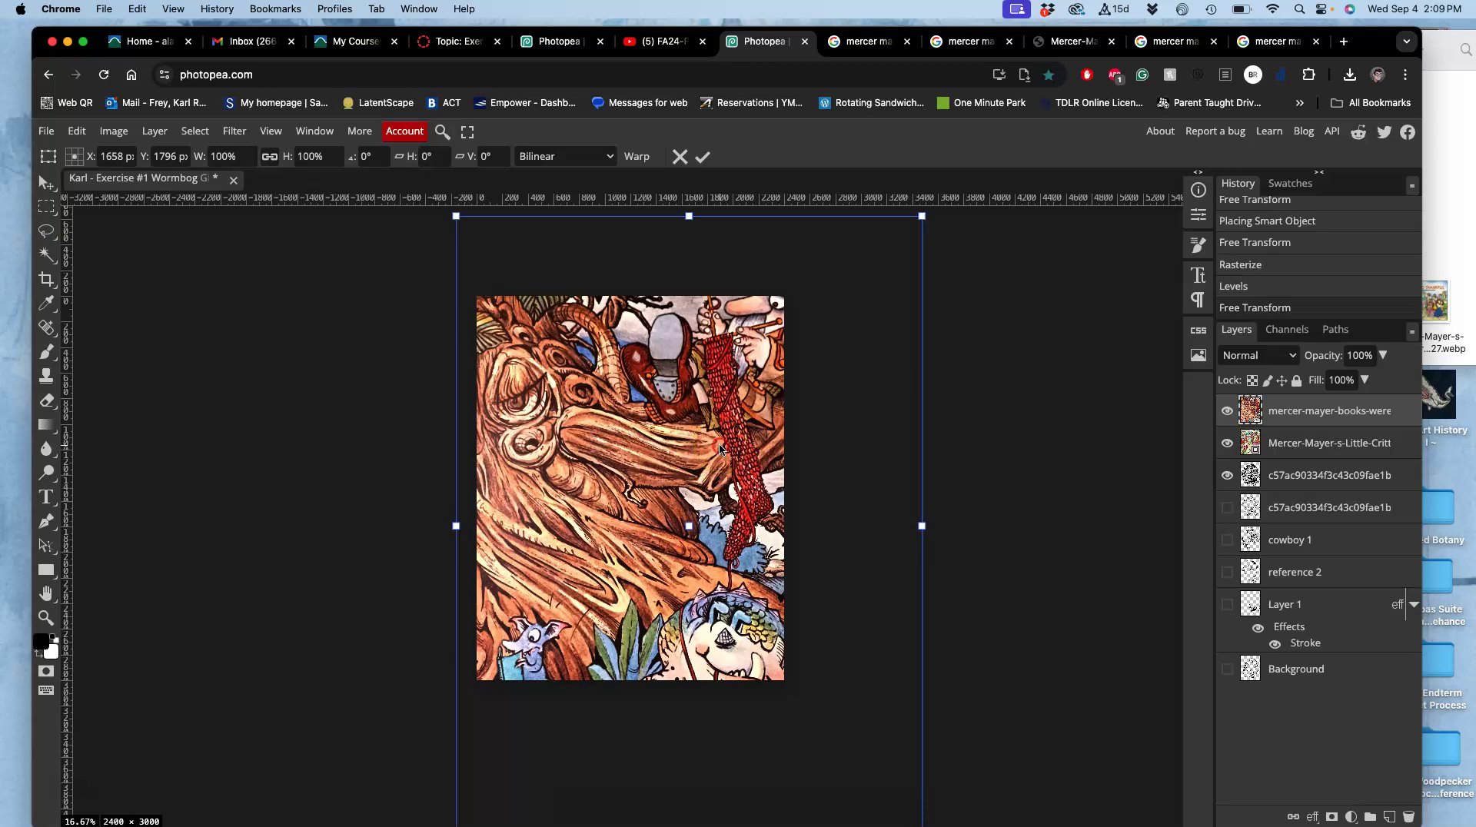
right_click(732, 454)
left_click(750, 620)
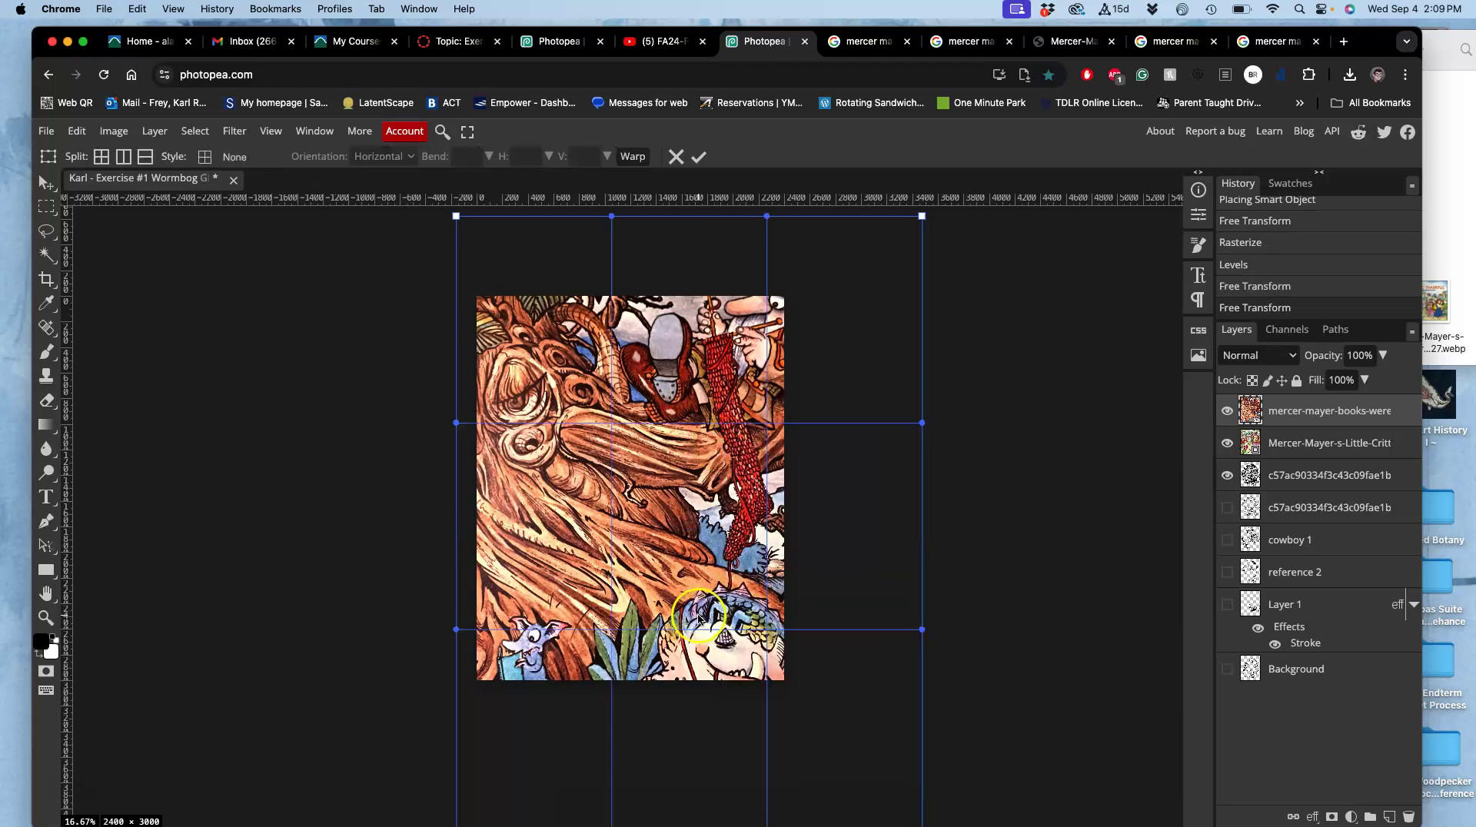
left_click_drag(685, 567, 677, 455)
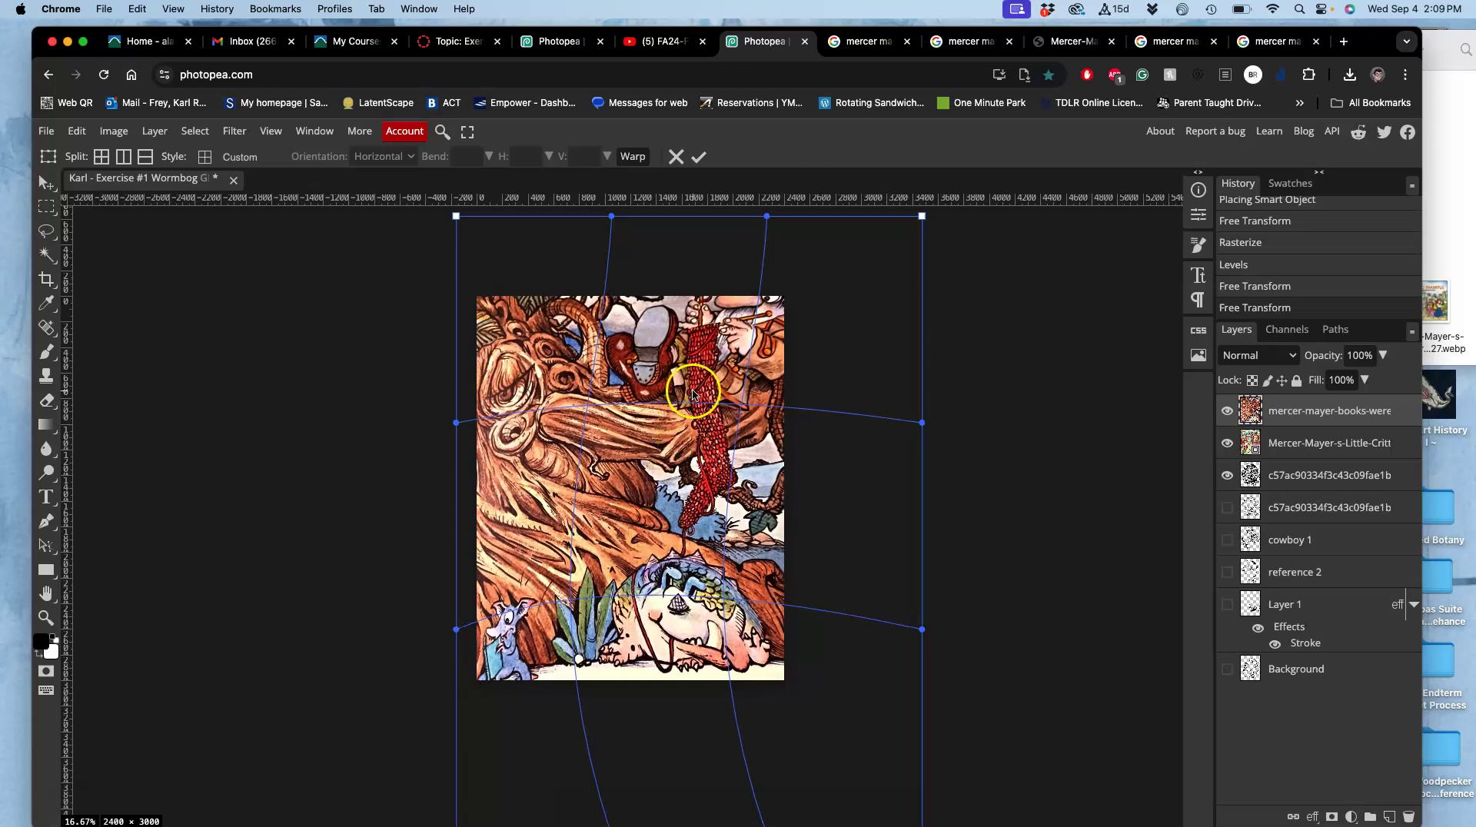
key("super+z")
key("super+z")
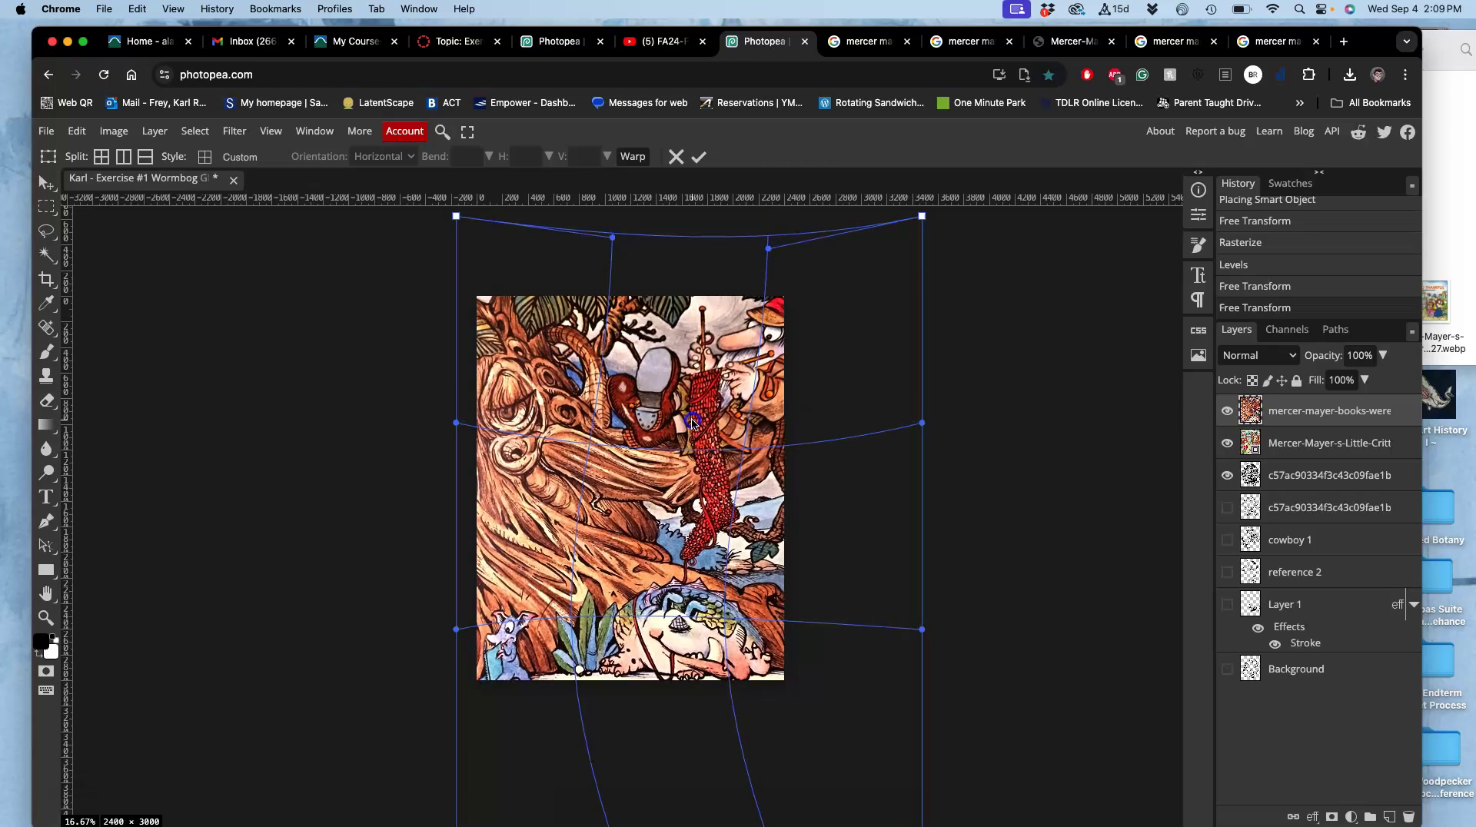
key("l")
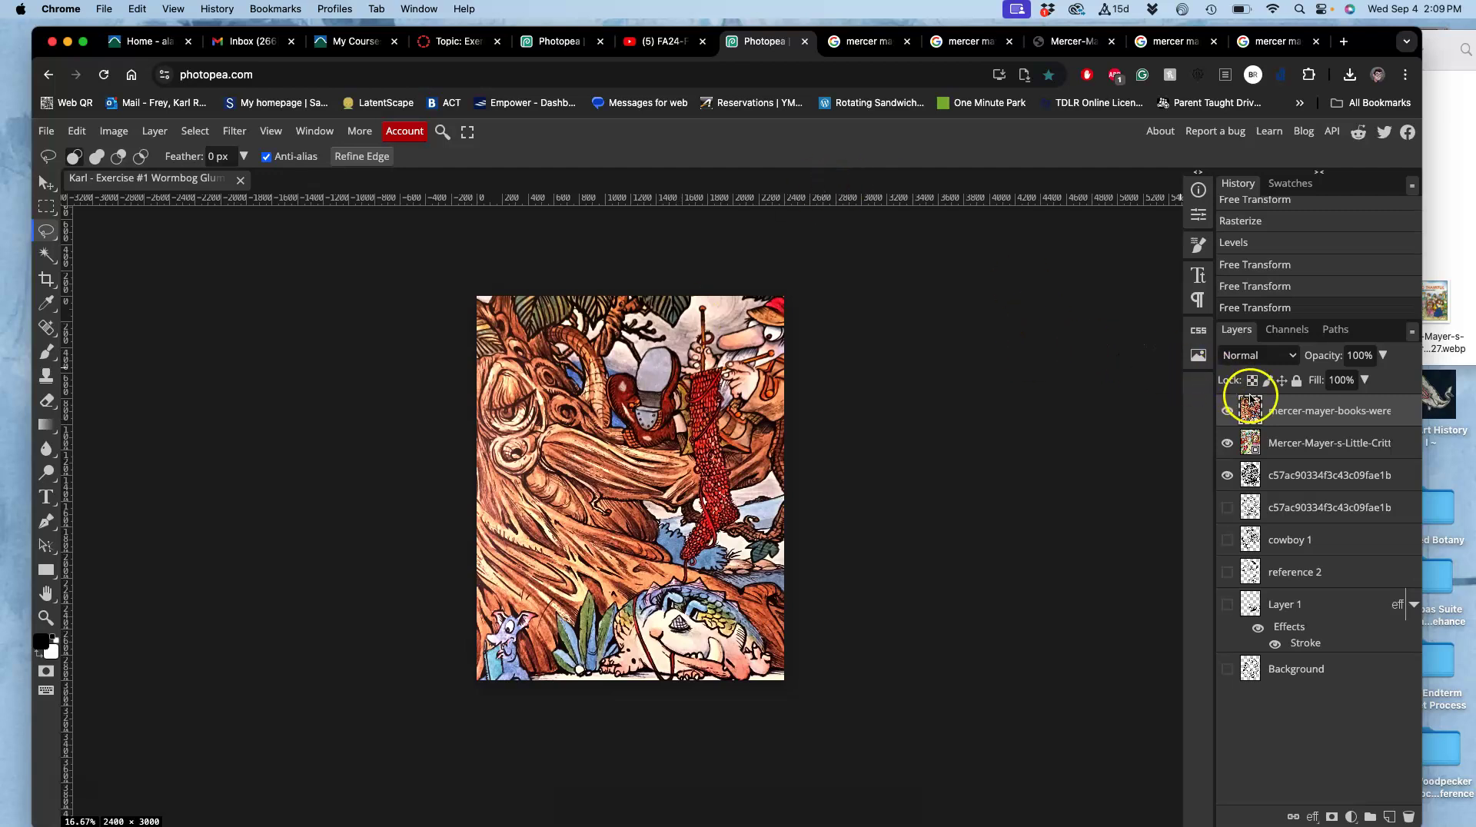
left_click(1228, 412)
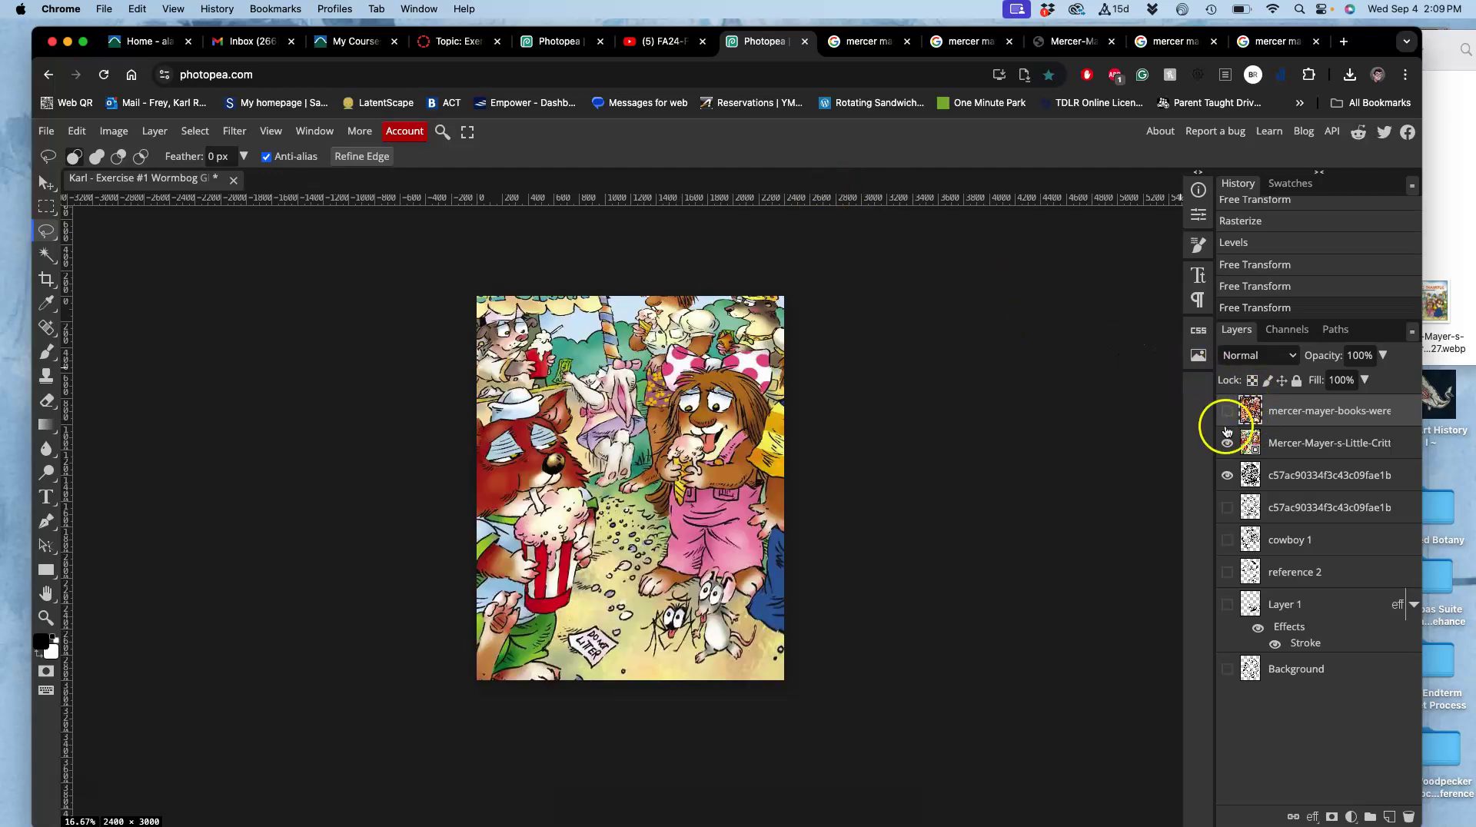
left_click(1228, 411)
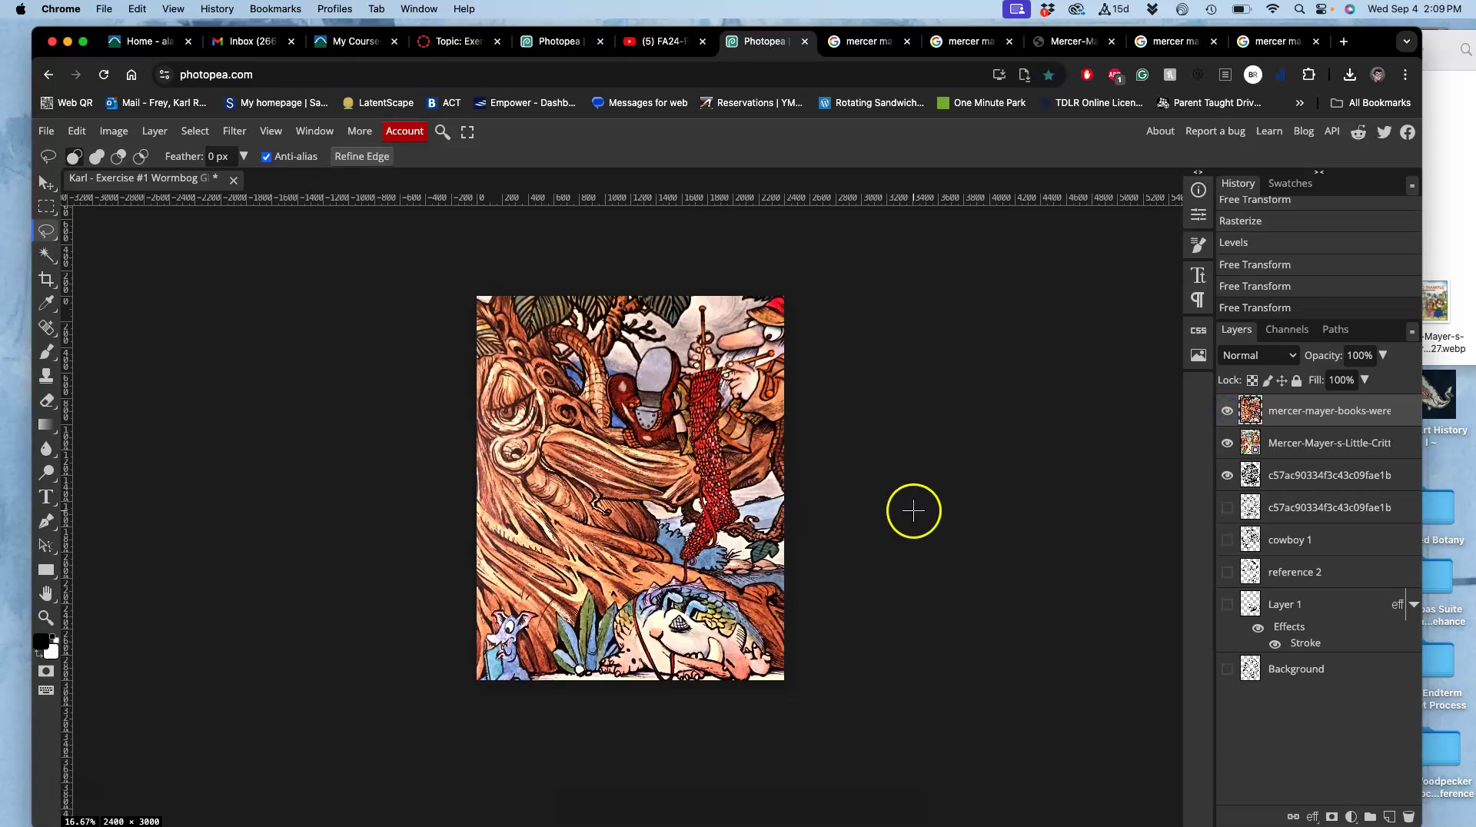
Set the tree layer to 63% opacity, try Soft Light, Pin Light and Overlay, then choose Multiply.
left_click(1385, 355)
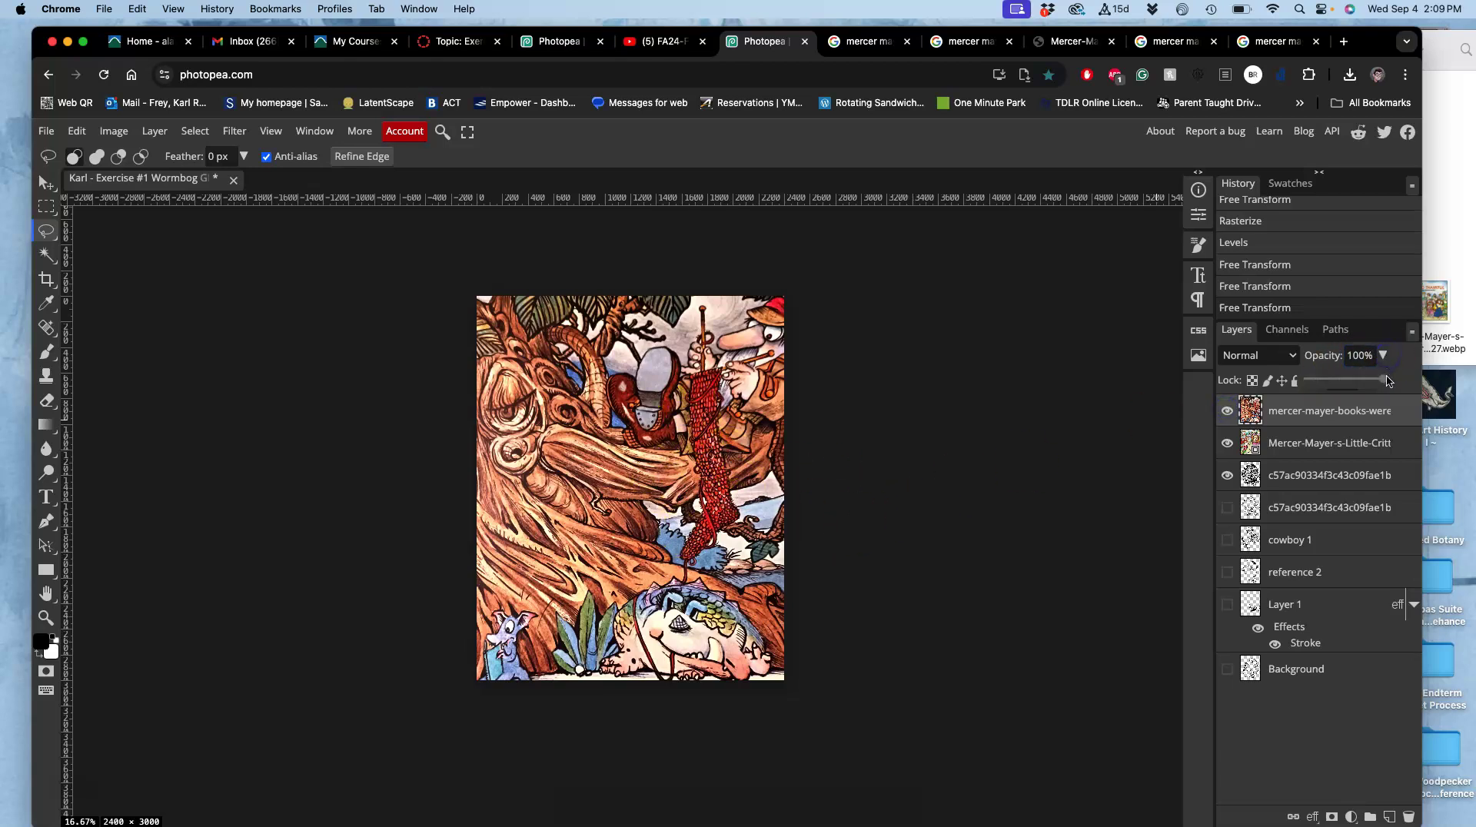
mouse_move(1383, 379)
left_mouse_down()
mouse_move(1333, 378)
mouse_move(1376, 378)
mouse_move(1344, 379)
mouse_move(1356, 379)
left_mouse_up()
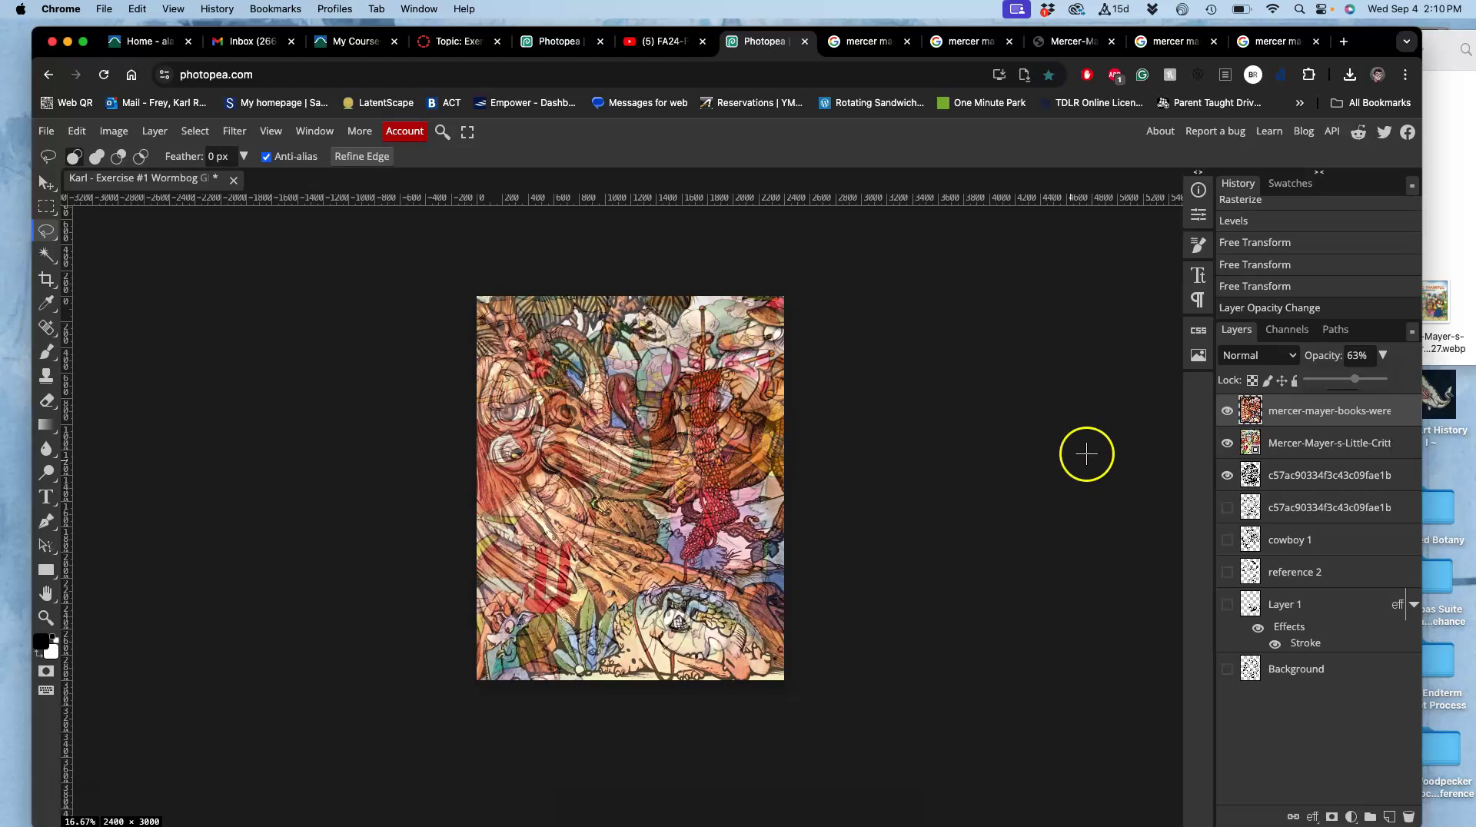
left_click(1254, 363)
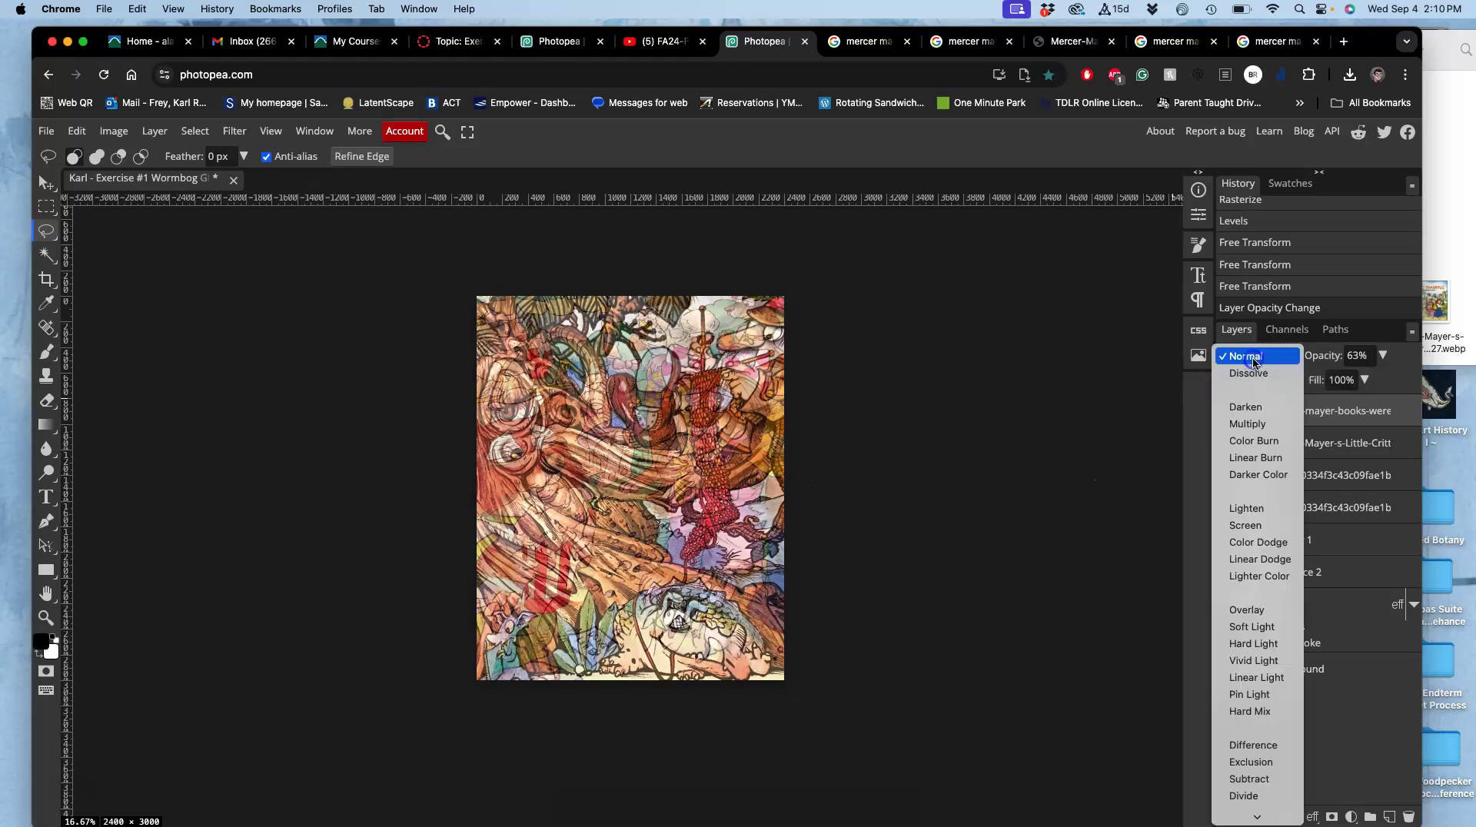
left_click(1240, 628)
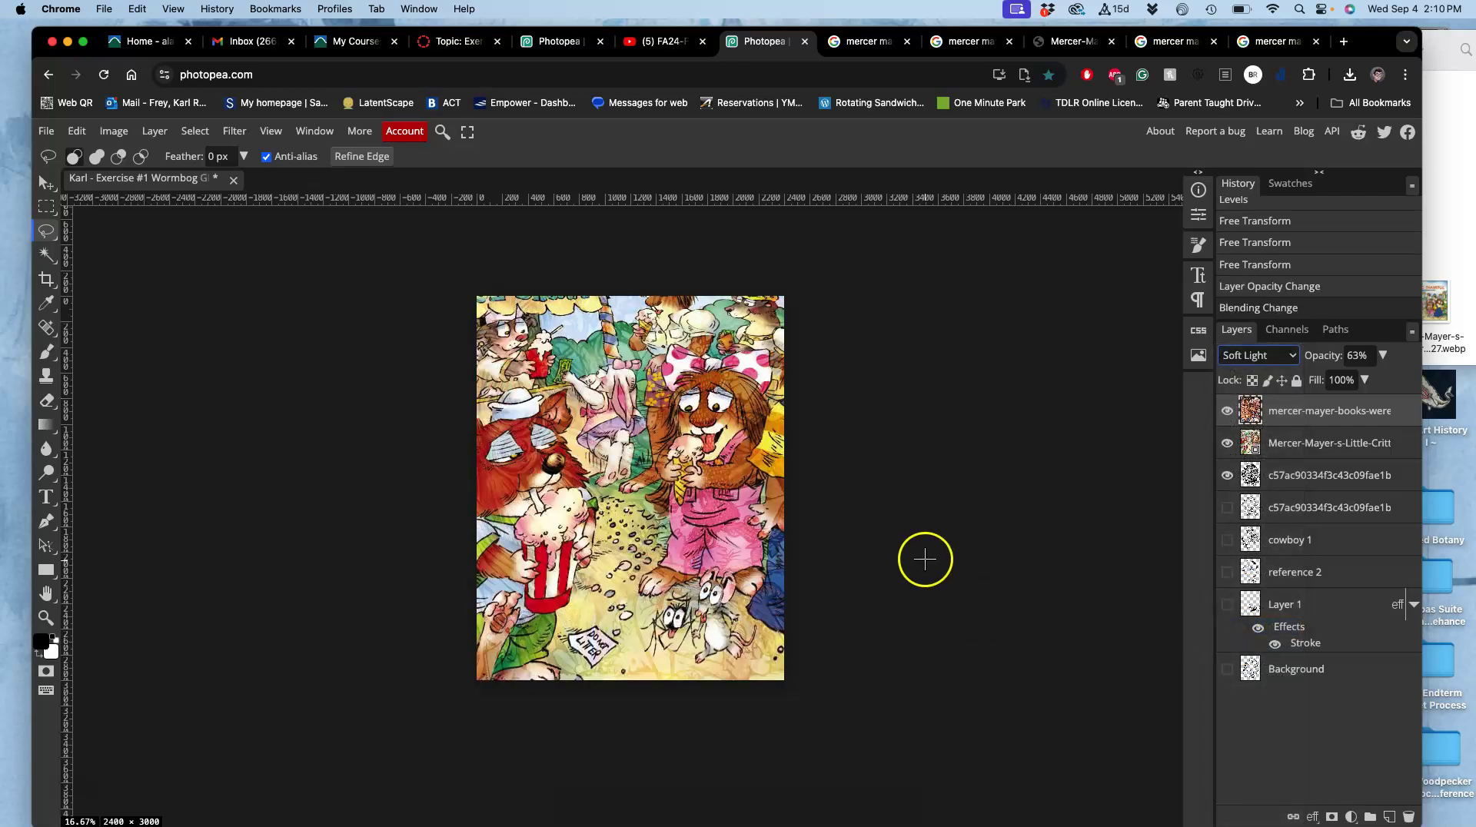
left_click(1260, 356)
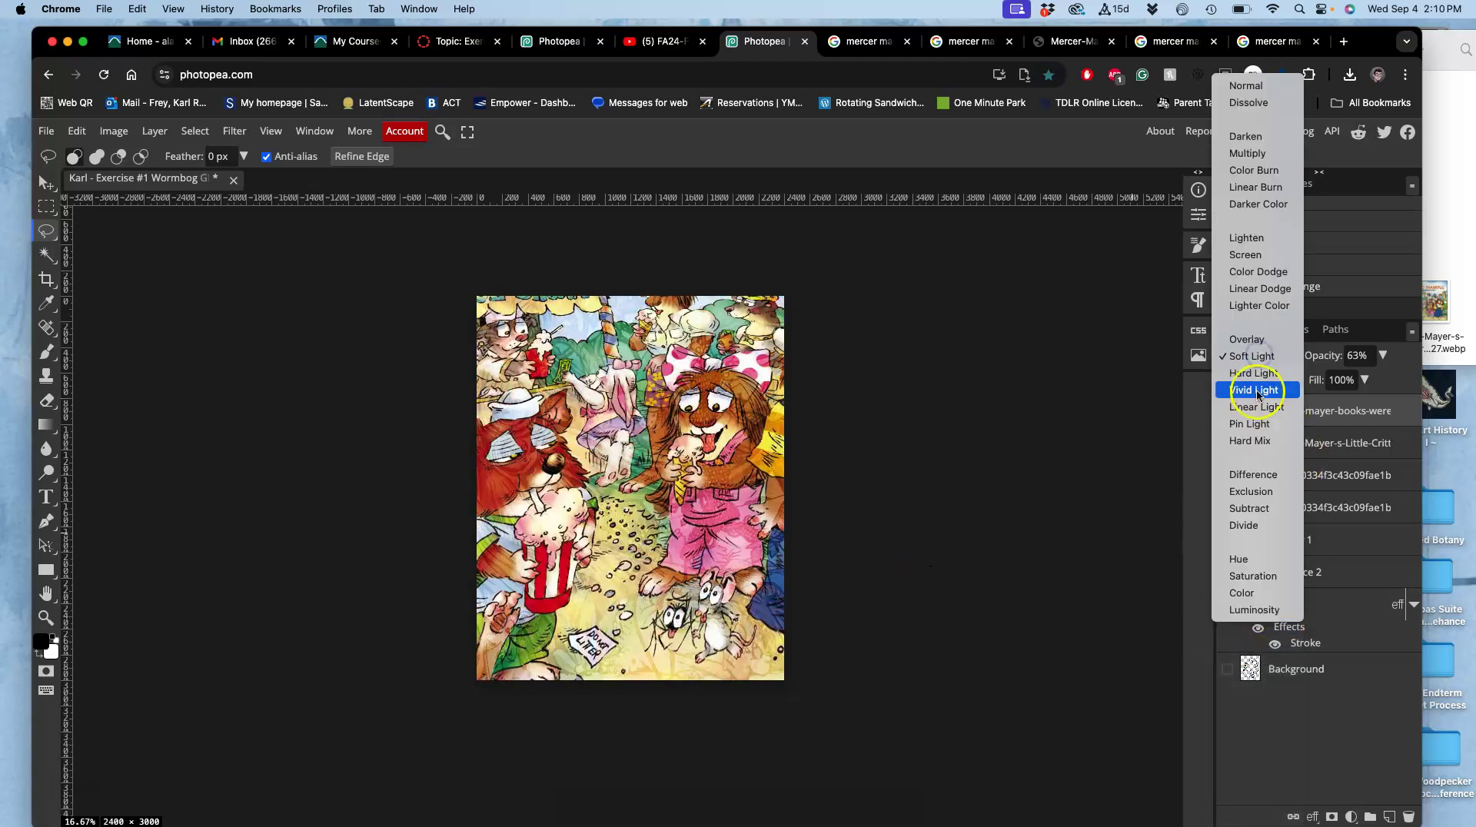
left_click(1251, 425)
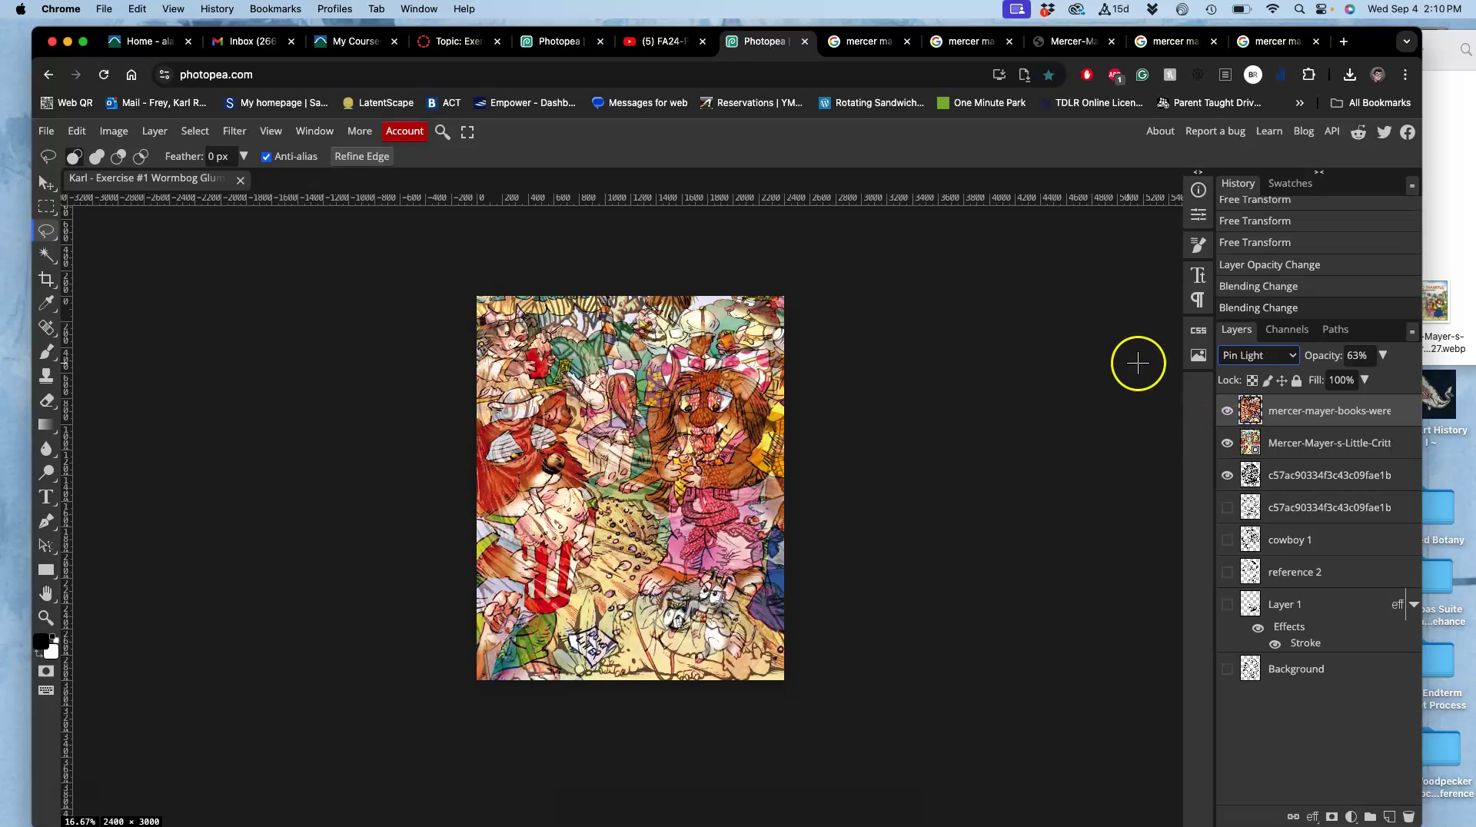
left_click(1247, 356)
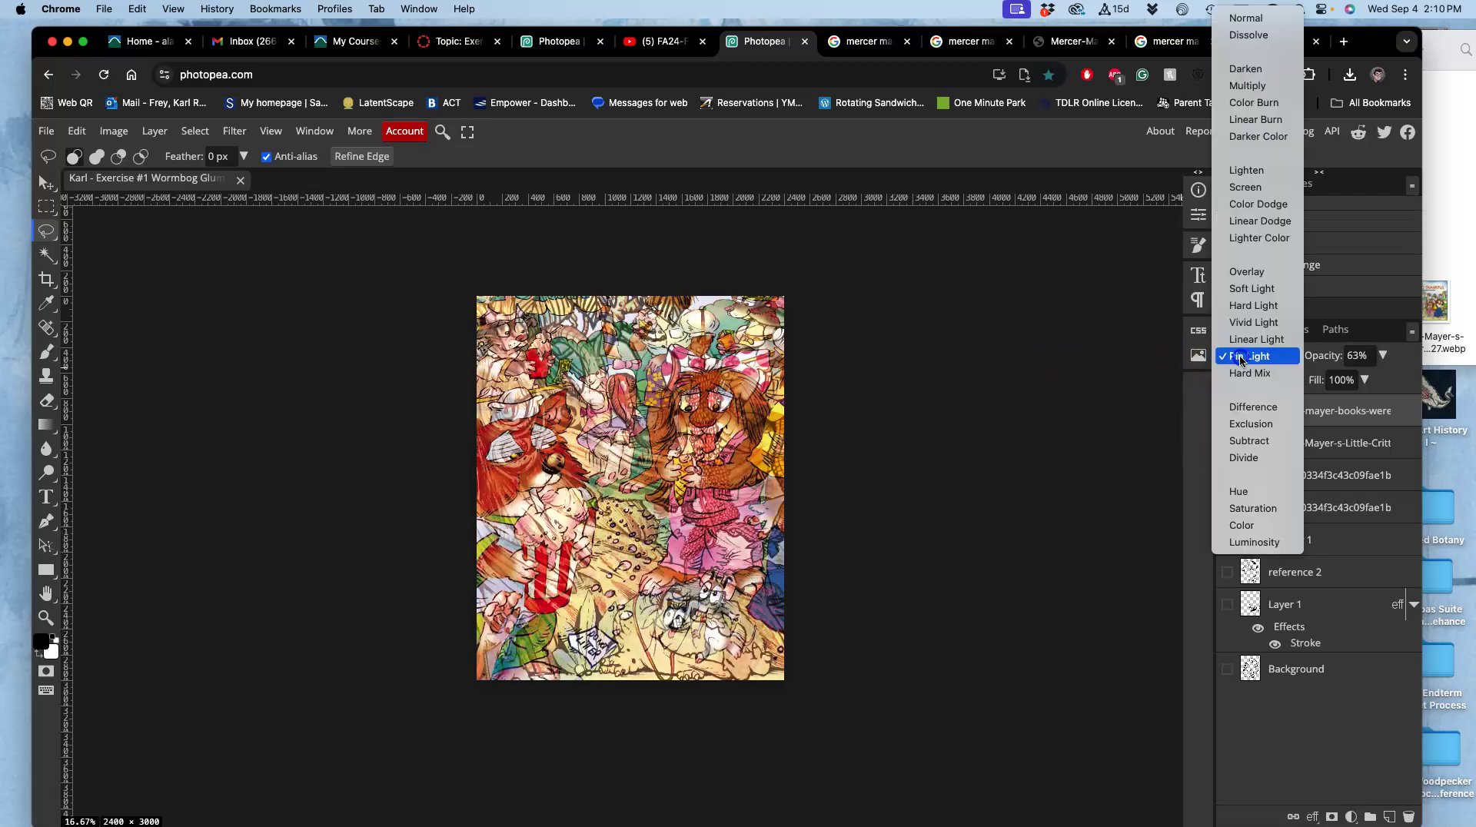
left_click(1245, 273)
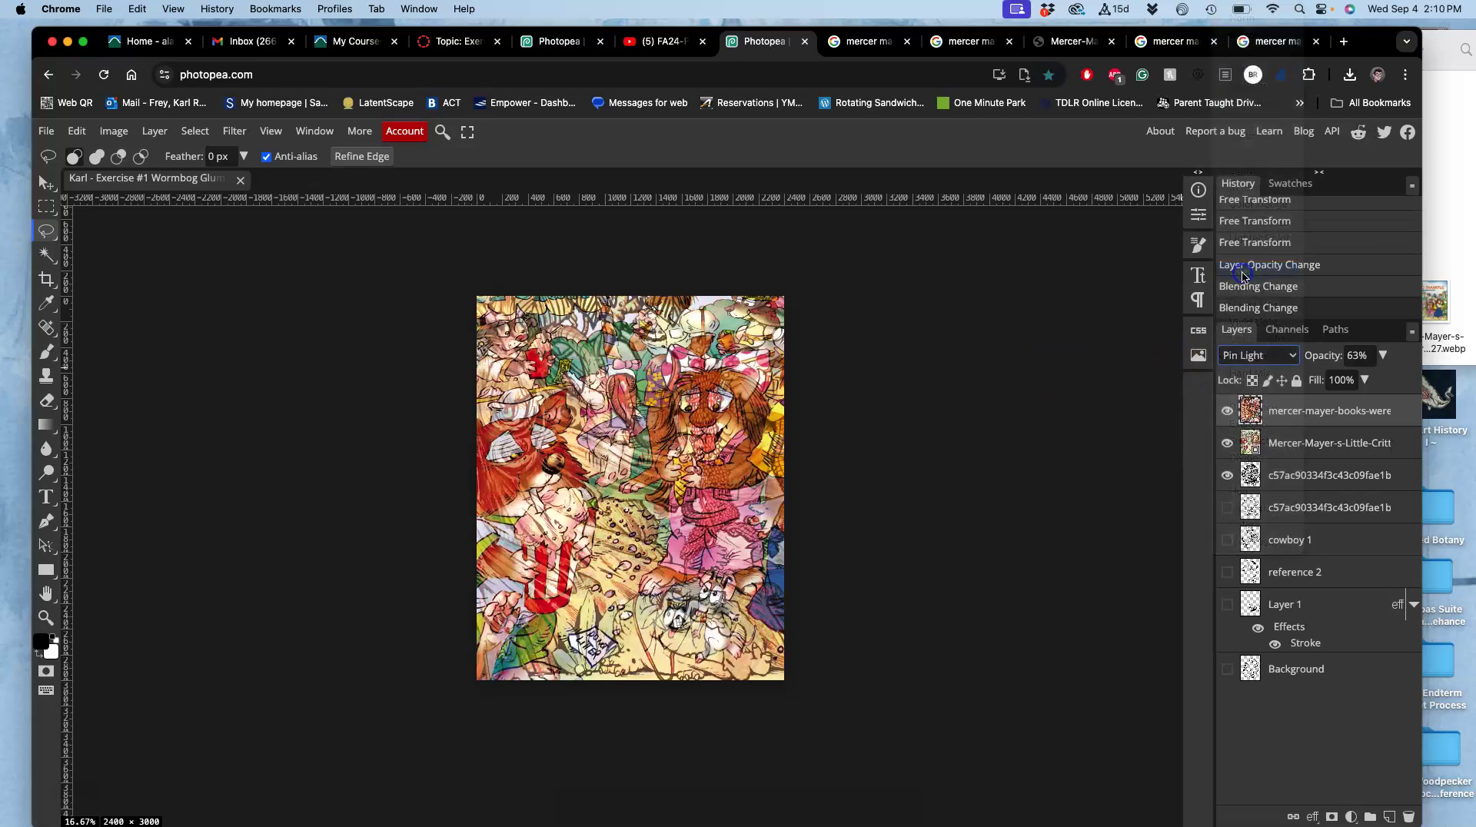
left_click(1261, 356)
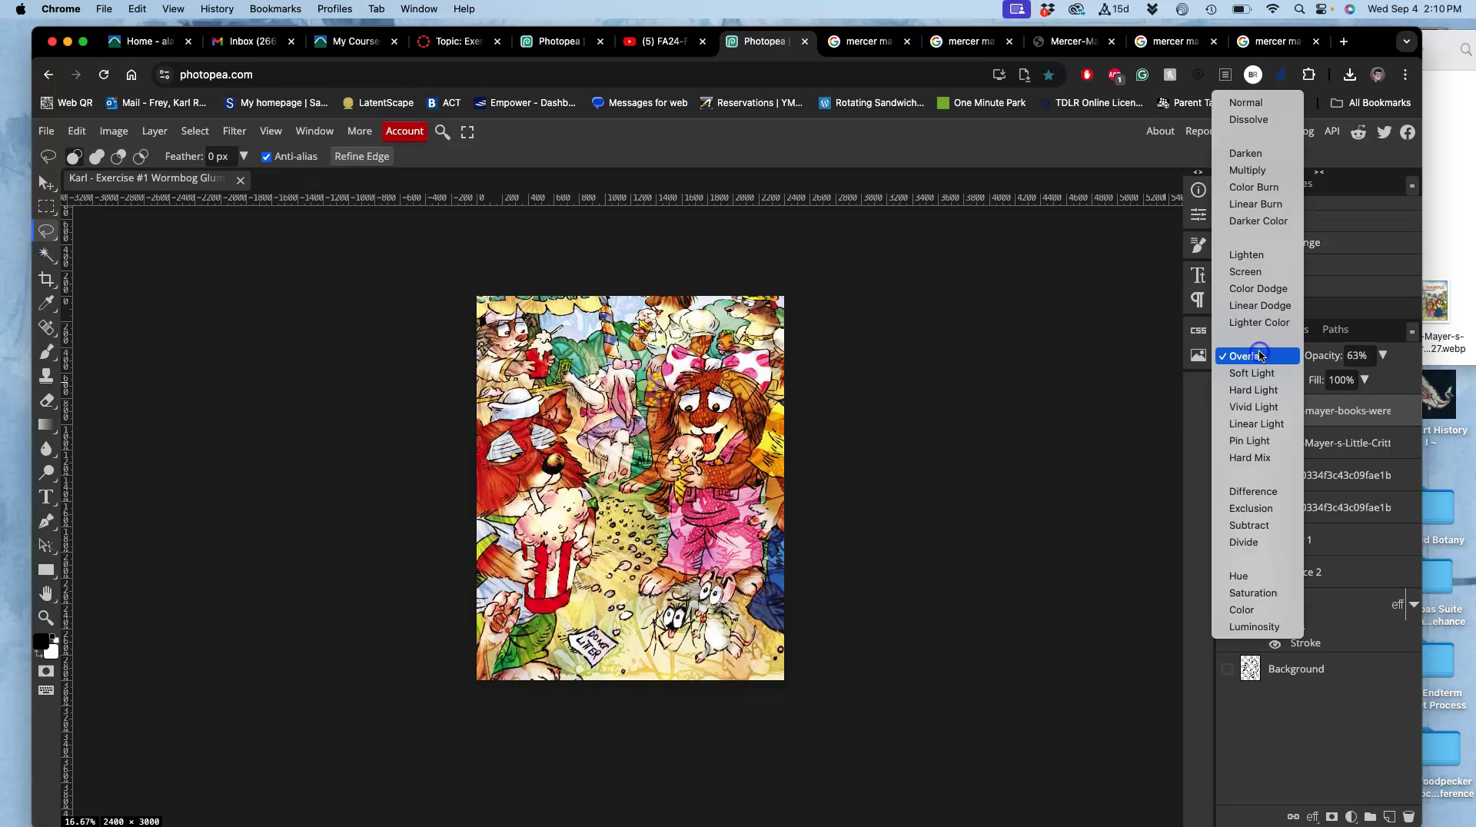
left_click(1247, 170)
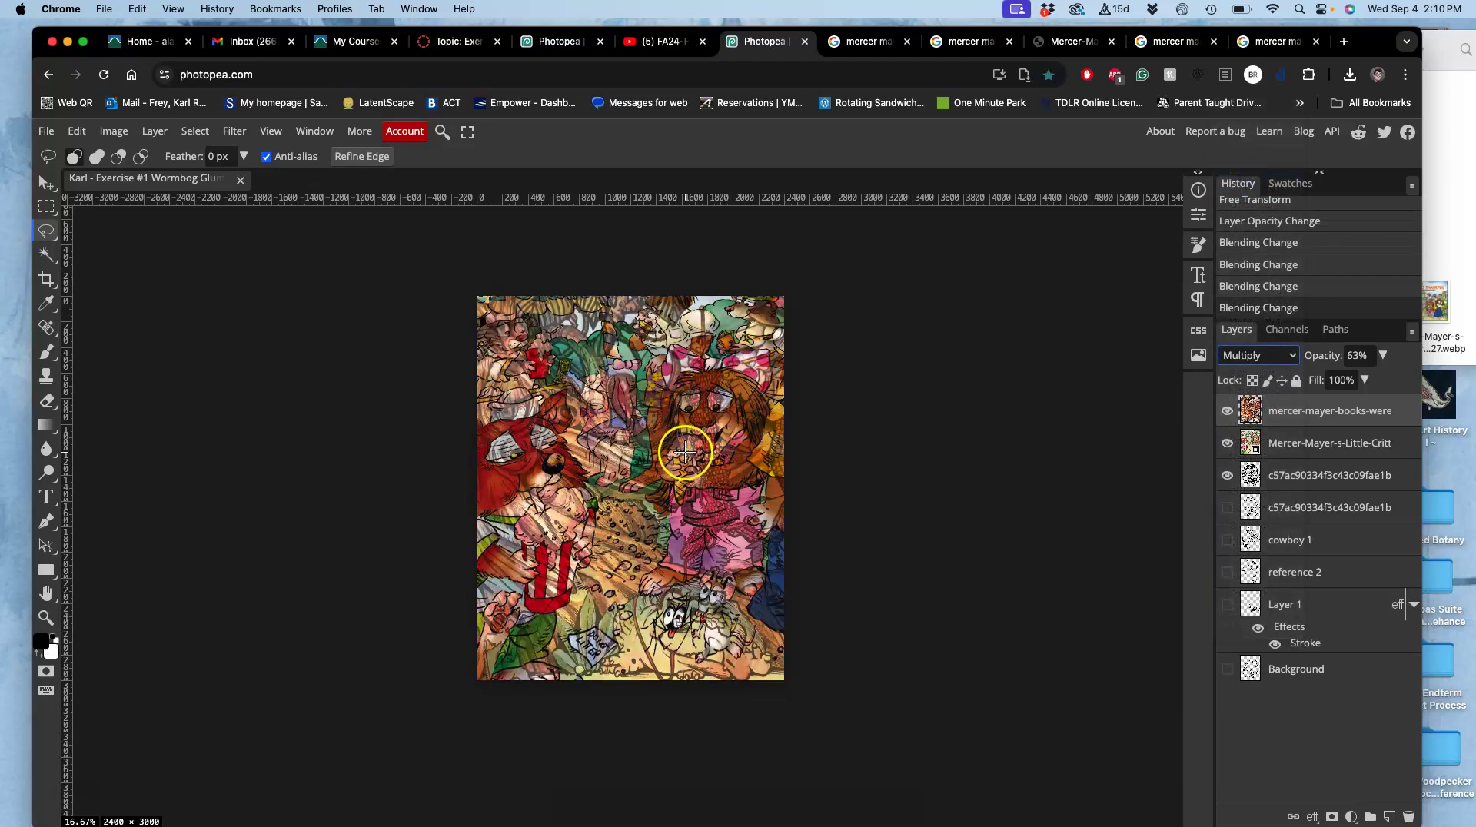